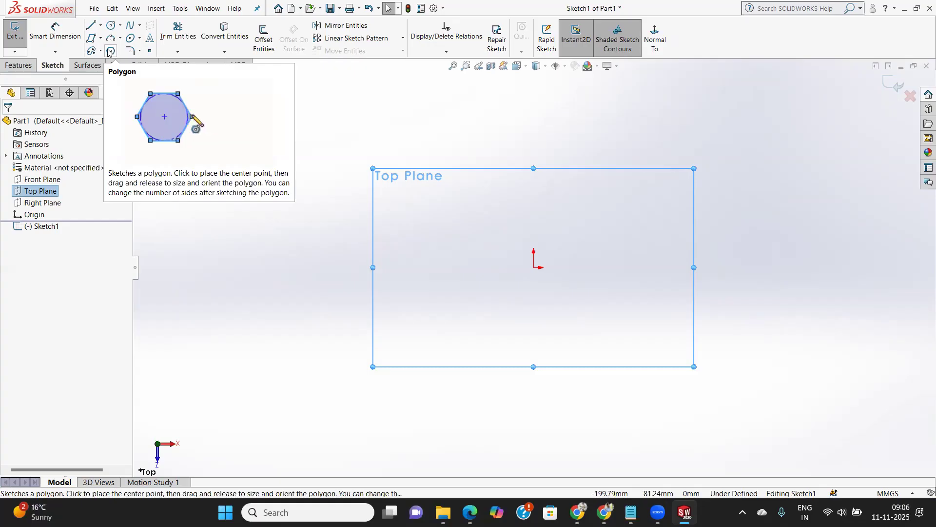
Step: Sketch a polygon centred on the origin with an inscribed circle about 45 mm in diameter, and set it to 3 sides
{"action": "left_click", "coordinate": [111, 51]}
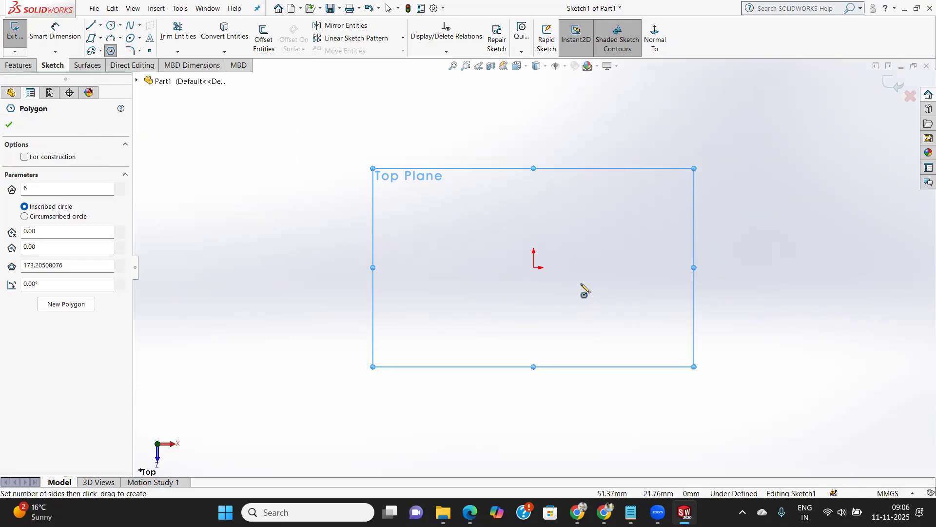
{"action": "left_click", "coordinate": [534, 267]}
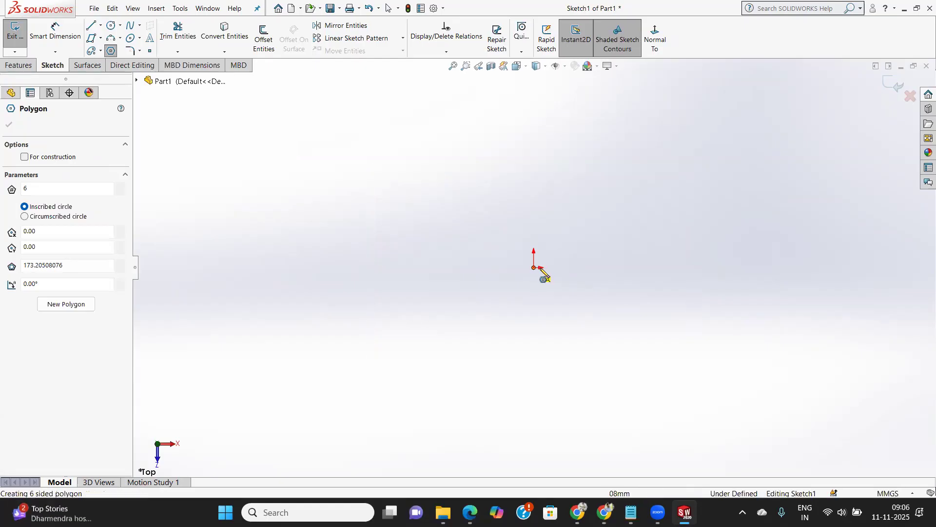
{"action": "left_click", "coordinate": [576, 247]}
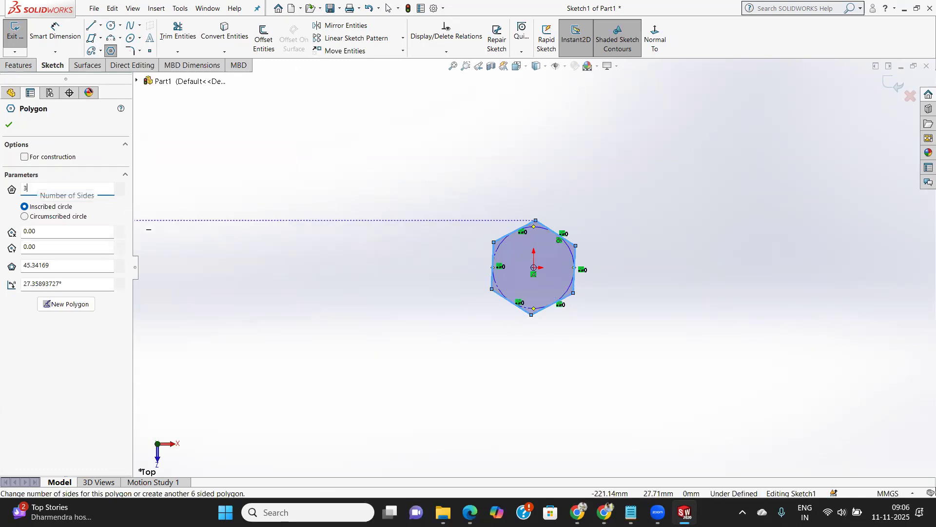
{"action": "key", "text": "Tab"}
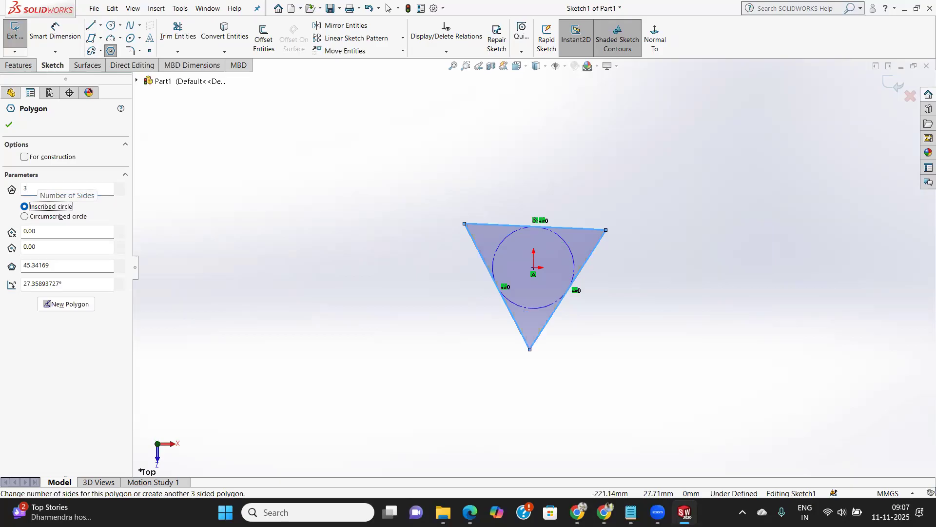
Step: Set the polygon at the origin to 5 sides with an inscribed circle diameter of 50 mm
{"action": "left_click_drag", "start_coordinate": [14, 190], "coordinate": [10, 190]}
{"action": "type", "text": "5"}
{"action": "key", "text": "Tab"}
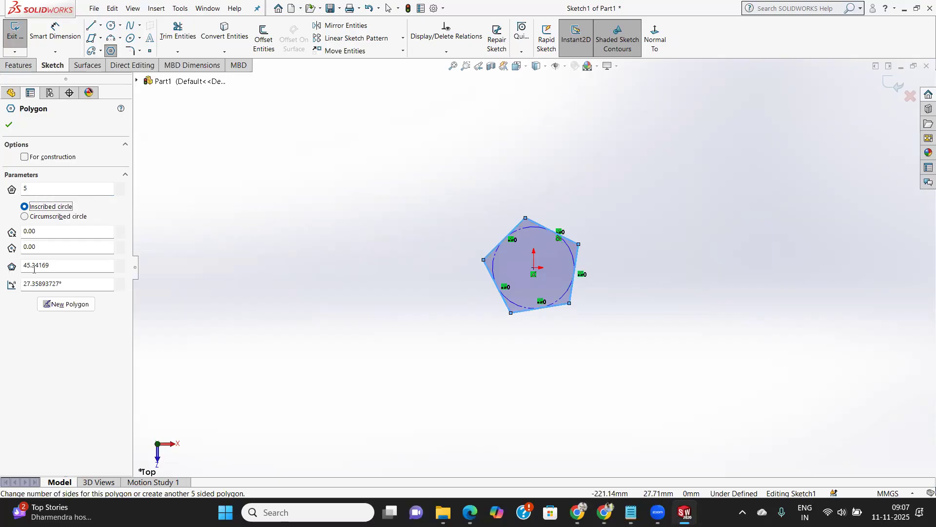
{"action": "left_click_drag", "start_coordinate": [61, 268], "coordinate": [7, 267]}
{"action": "type", "text": "50"}
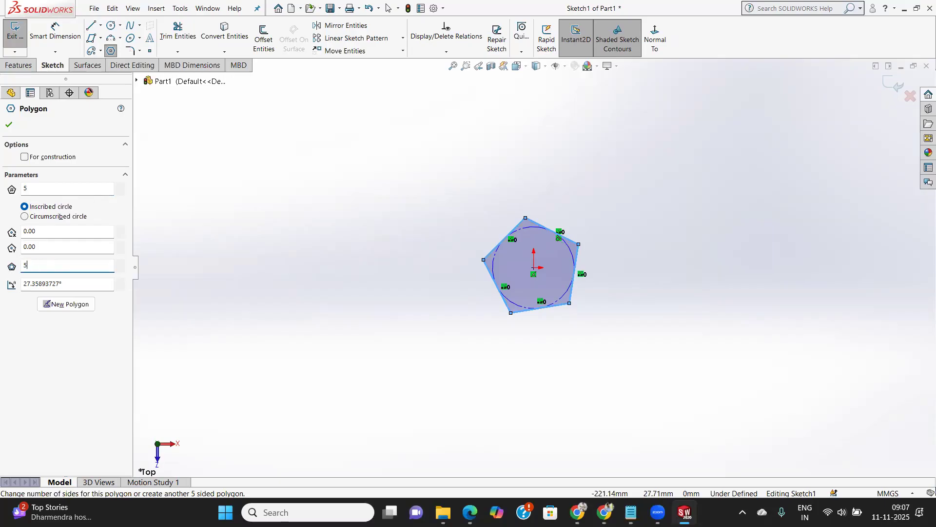
{"action": "key", "text": "Return"}
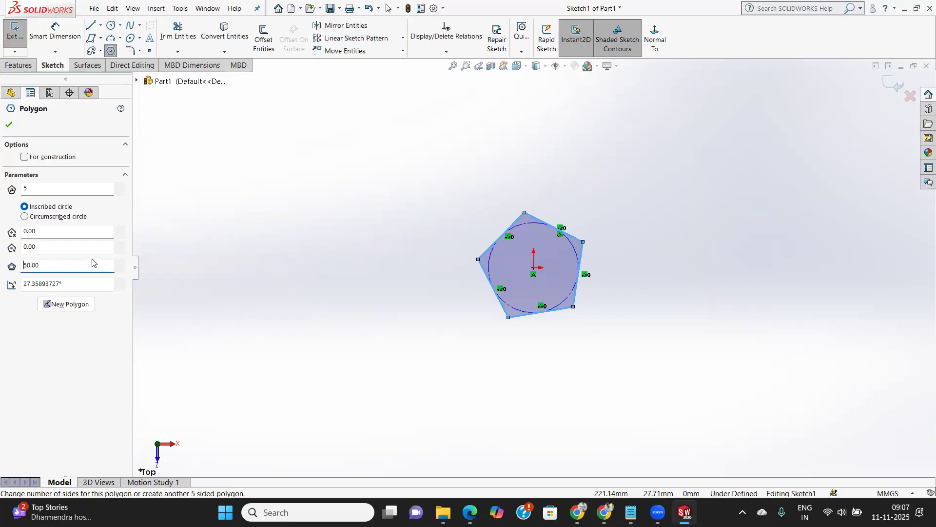
{"action": "left_click", "coordinate": [10, 125]}
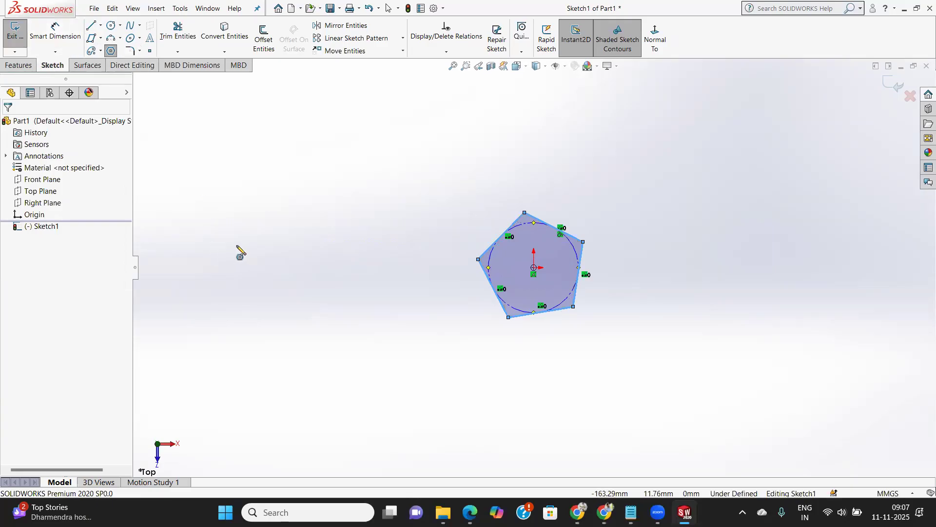
Step: Sketch a second pentagon to the upper left of the origin with an inscribed circle about 55 mm in diameter
{"action": "left_click", "coordinate": [244, 173]}
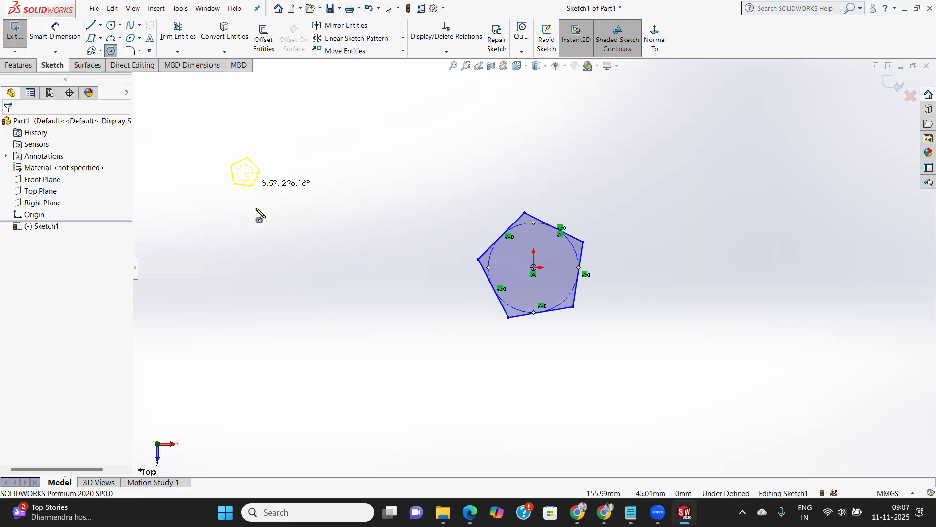
{"action": "left_click", "coordinate": [282, 224]}
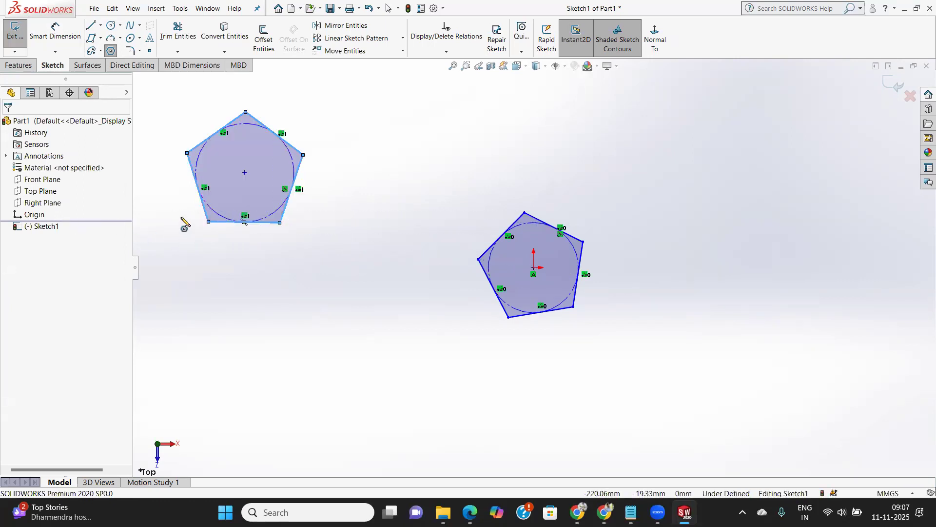
{"action": "right_click", "coordinate": [362, 217]}
{"action": "left_click", "coordinate": [387, 223]}
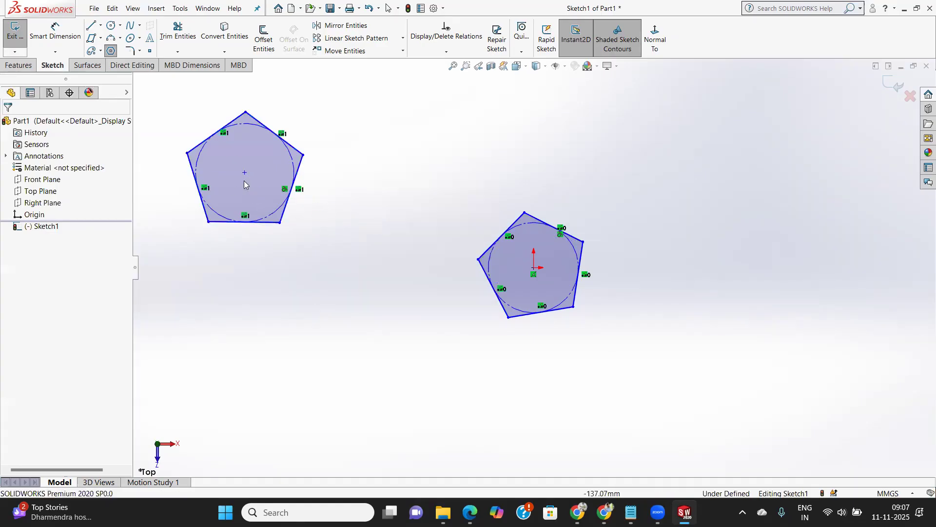
{"action": "left_click", "coordinate": [286, 143]}
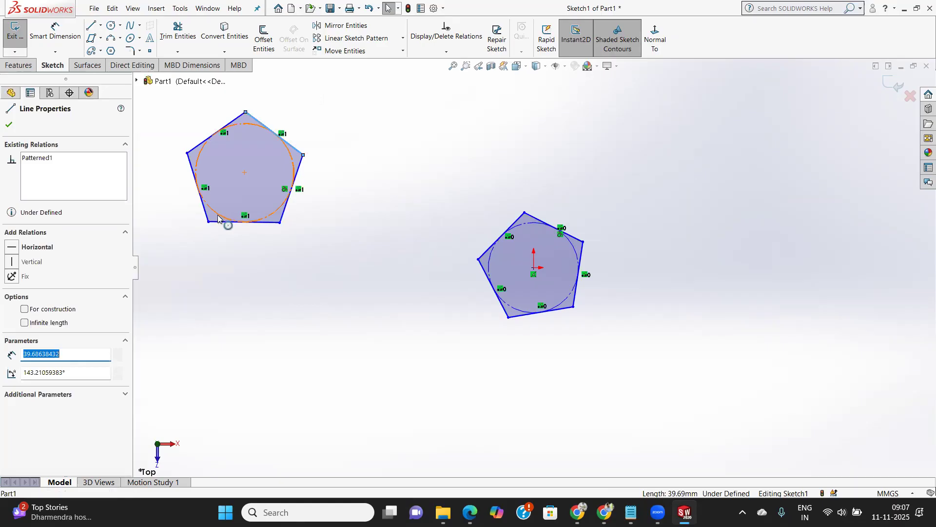
Step: Sketch a third pentagon to the upper right of the origin with an inscribed circle about 42 mm in diameter
{"action": "left_click", "coordinate": [111, 50]}
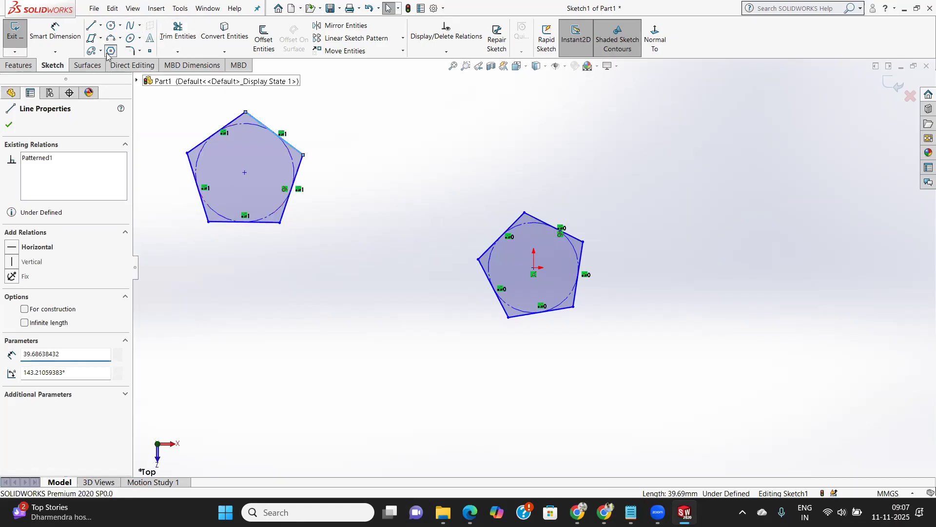
{"action": "left_click", "coordinate": [694, 184]}
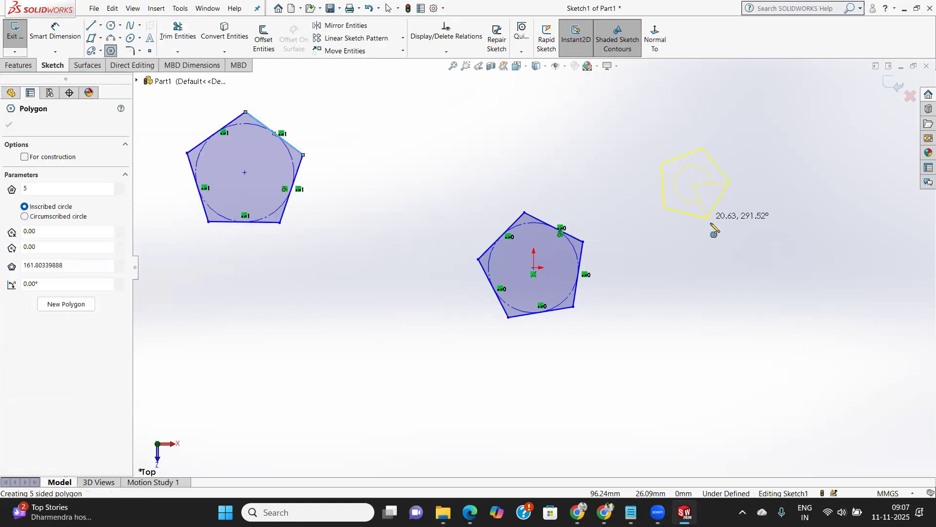
{"action": "left_click", "coordinate": [722, 224]}
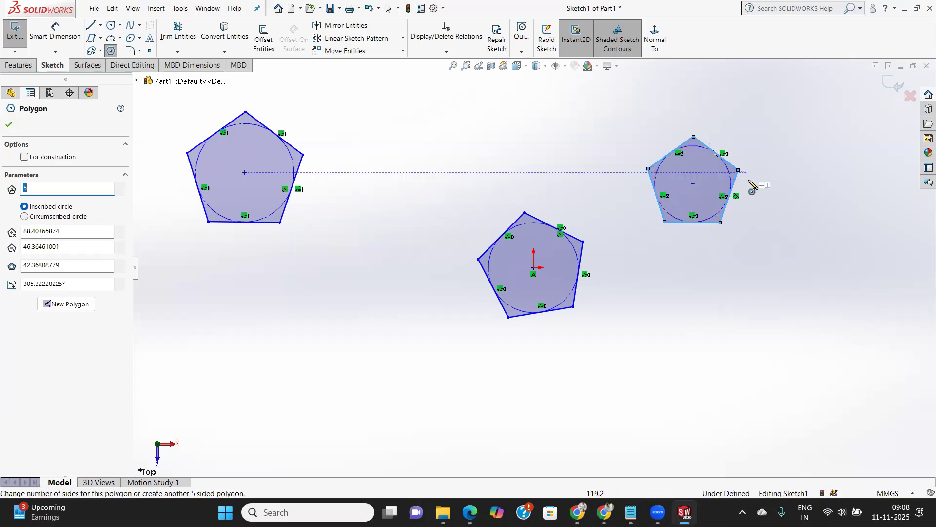
Step: Change the third pentagon to a circumscribed circle and set its diameter to 100 mm
{"action": "left_click", "coordinate": [25, 217]}
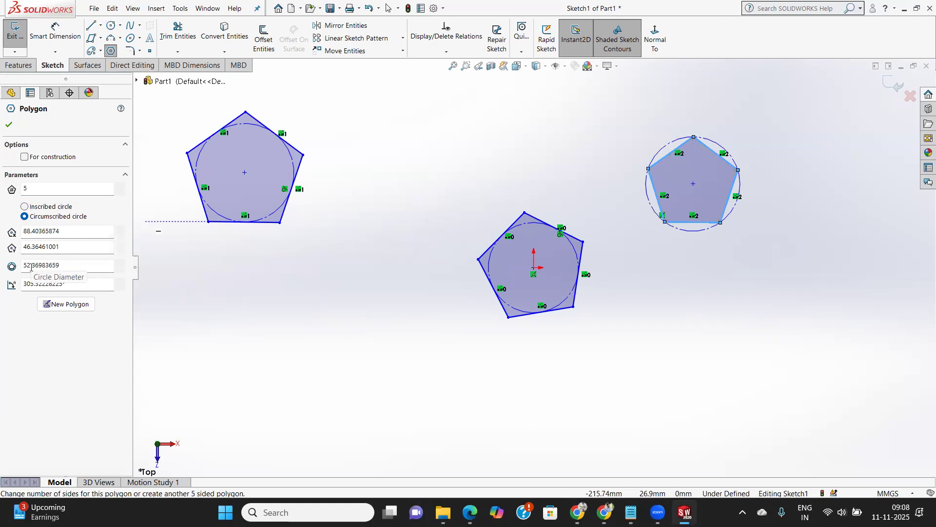
{"action": "left_click", "coordinate": [25, 206]}
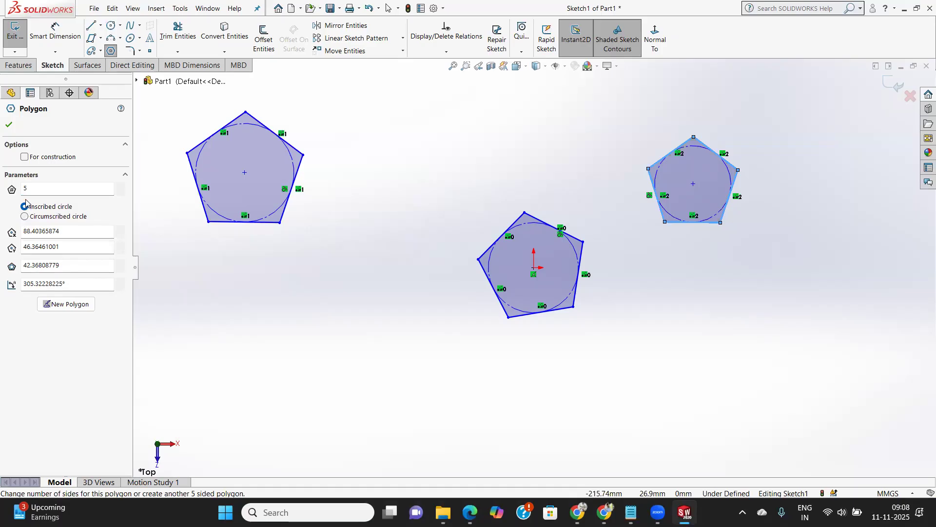
{"action": "left_click", "coordinate": [25, 217]}
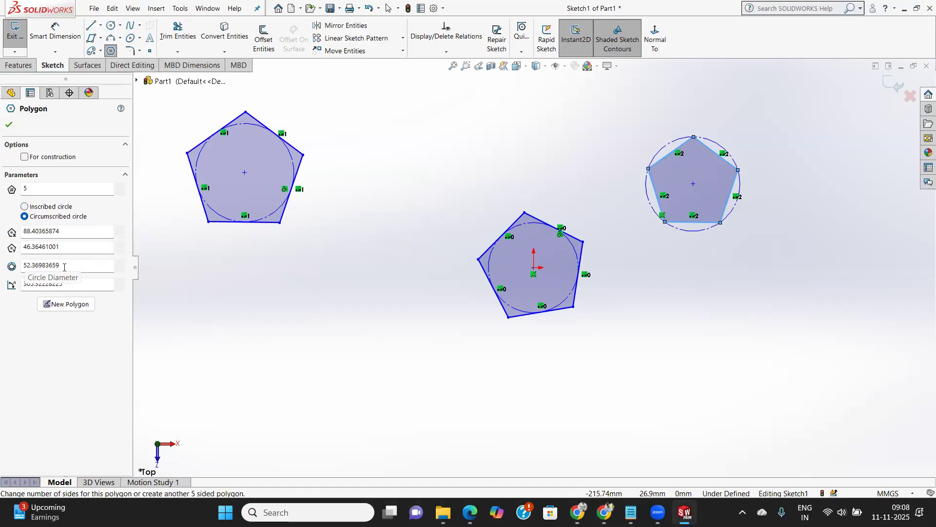
{"action": "left_click_drag", "start_coordinate": [63, 267], "coordinate": [5, 267]}
{"action": "type", "text": "100"}
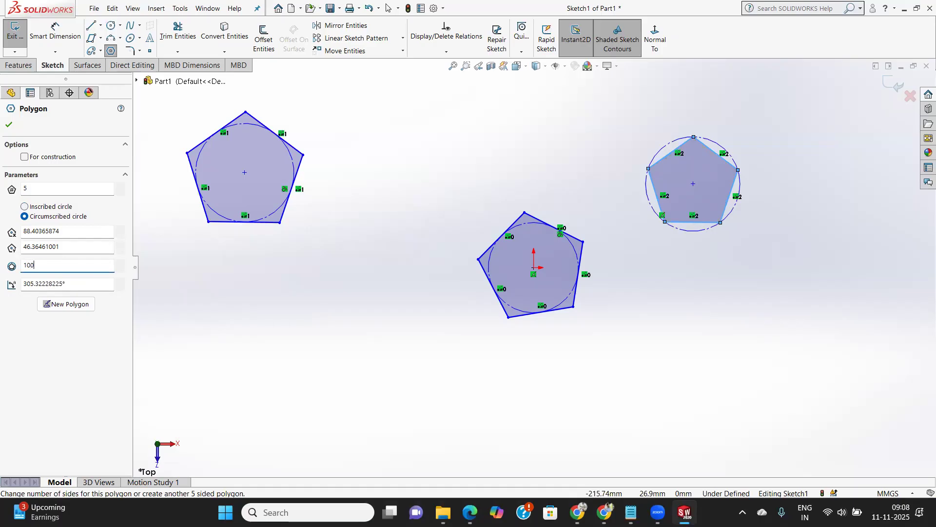
{"action": "key", "text": "Return"}
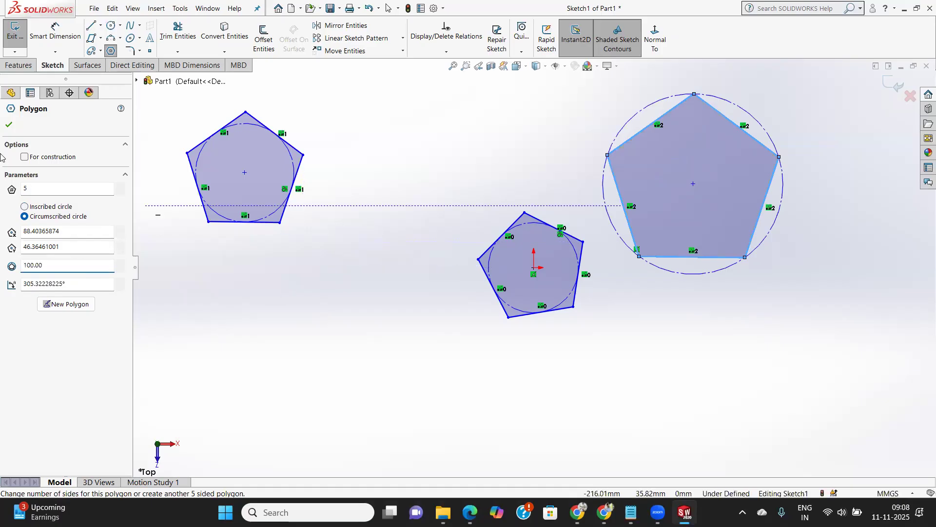
{"action": "left_click", "coordinate": [6, 126]}
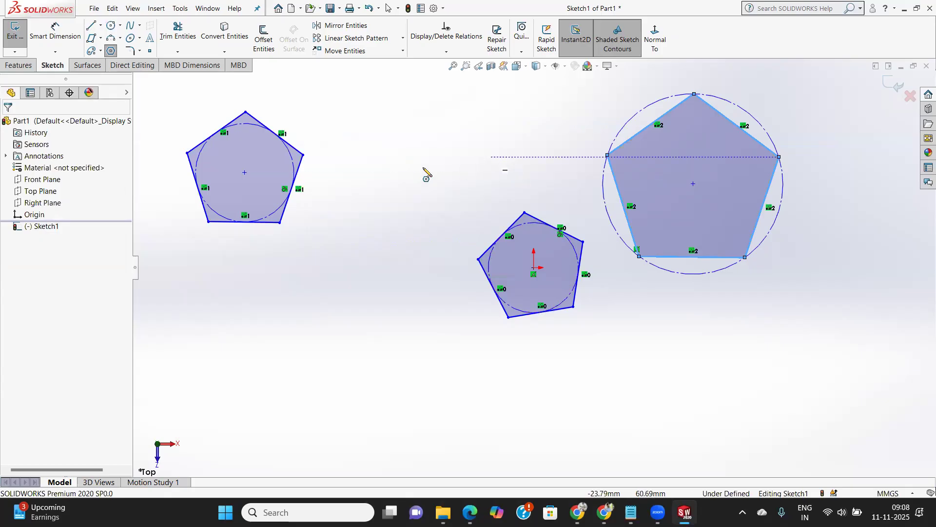
Step: Dimension the inscribed circle of the upper-left pentagon to a 60 mm diameter
{"action": "left_click", "coordinate": [55, 30]}
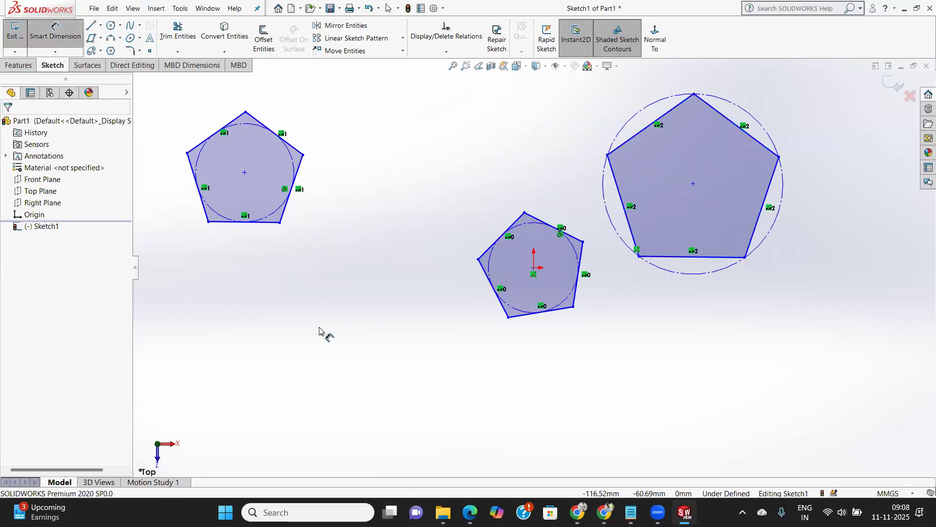
{"action": "left_click", "coordinate": [277, 210]}
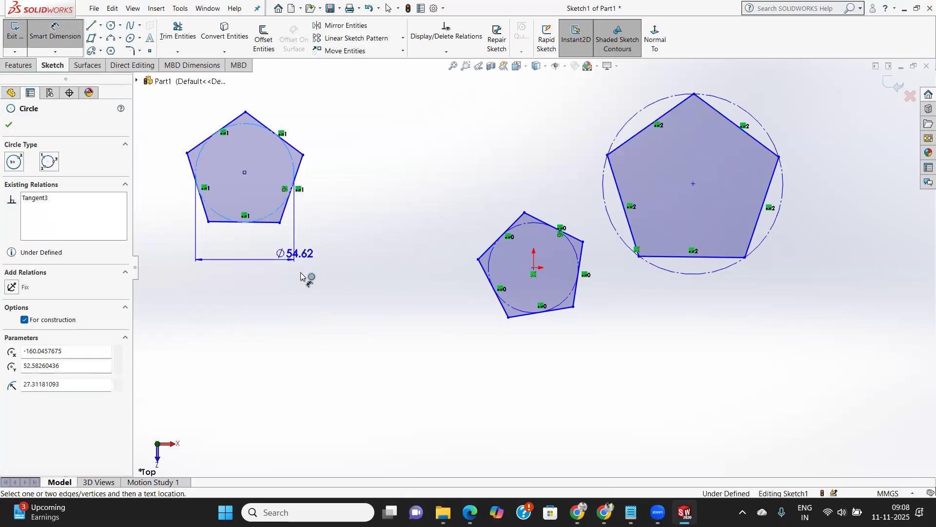
{"action": "left_click", "coordinate": [303, 277]}
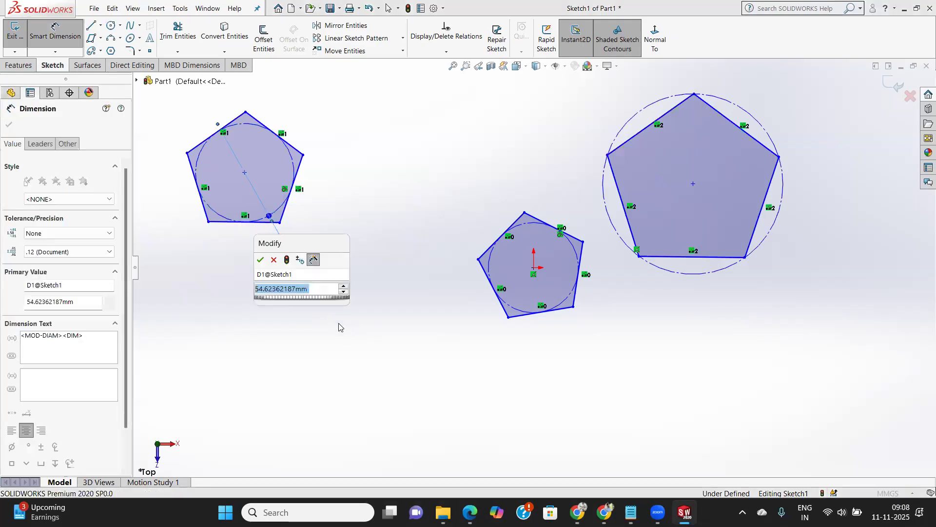
{"action": "type", "text": "60"}
{"action": "key", "text": "Return"}
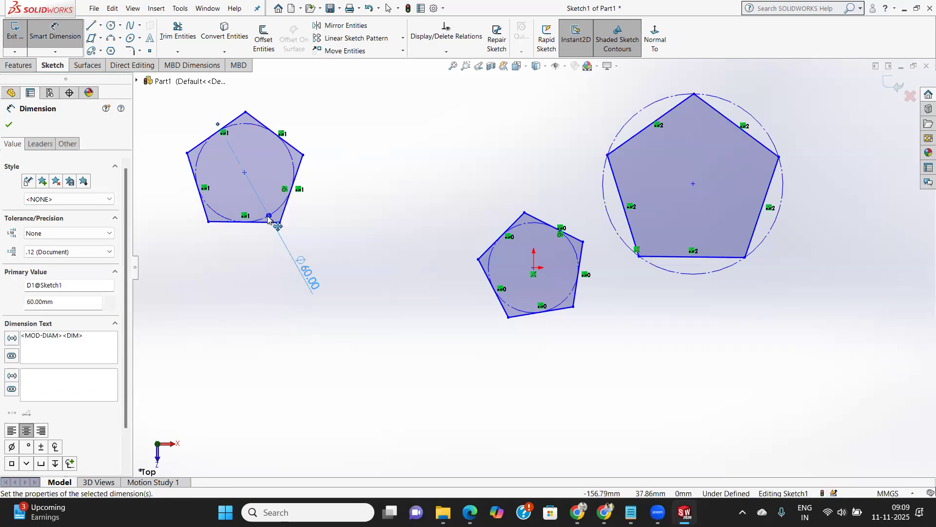
Step: Dimension the upper-left side of the pentagon at the origin to 35 mm
{"action": "left_click", "coordinate": [486, 248]}
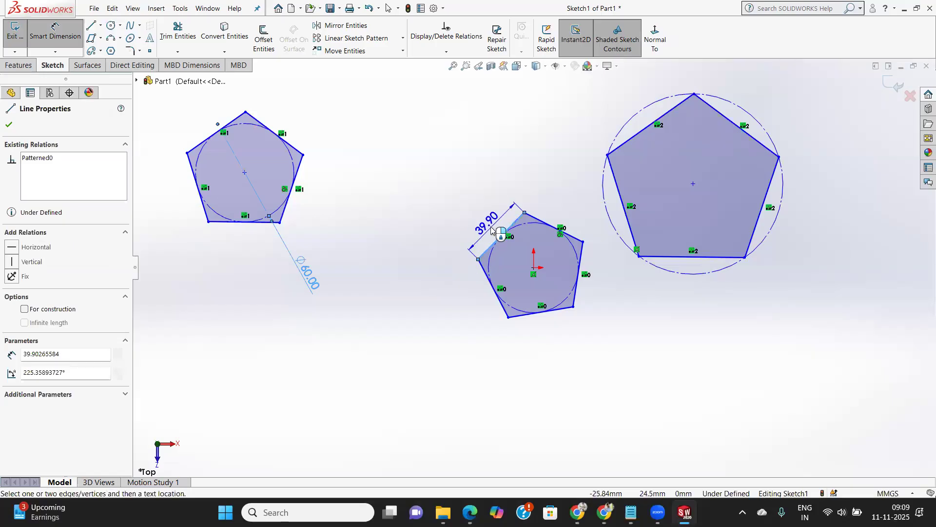
{"action": "left_click", "coordinate": [487, 229]}
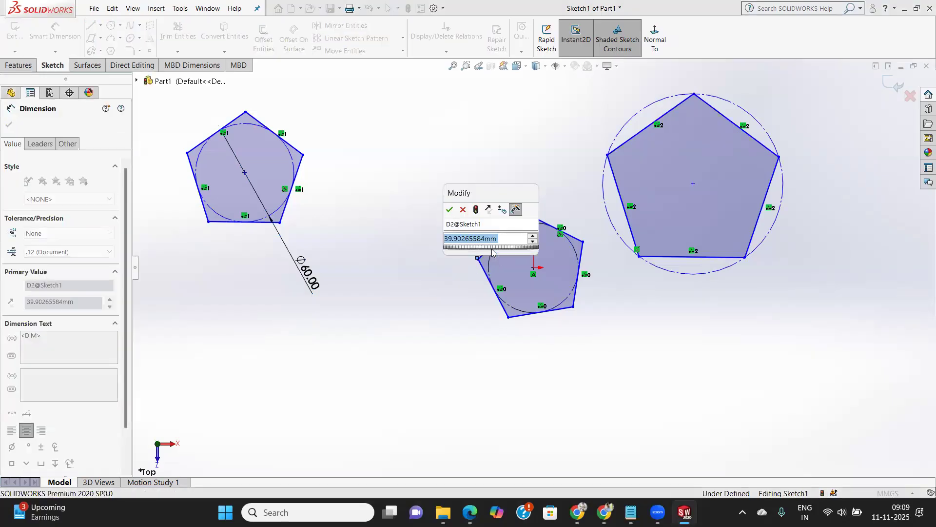
{"action": "type", "text": "35"}
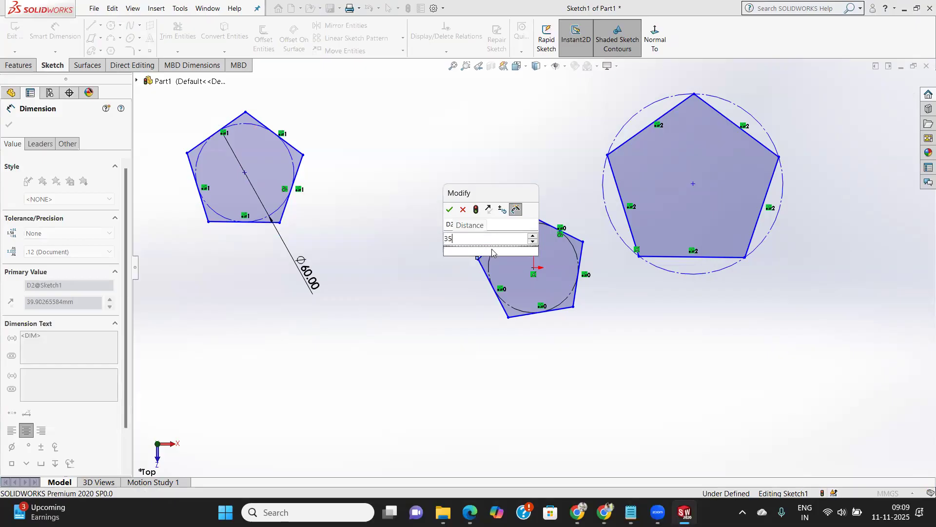
{"action": "key", "text": "Return"}
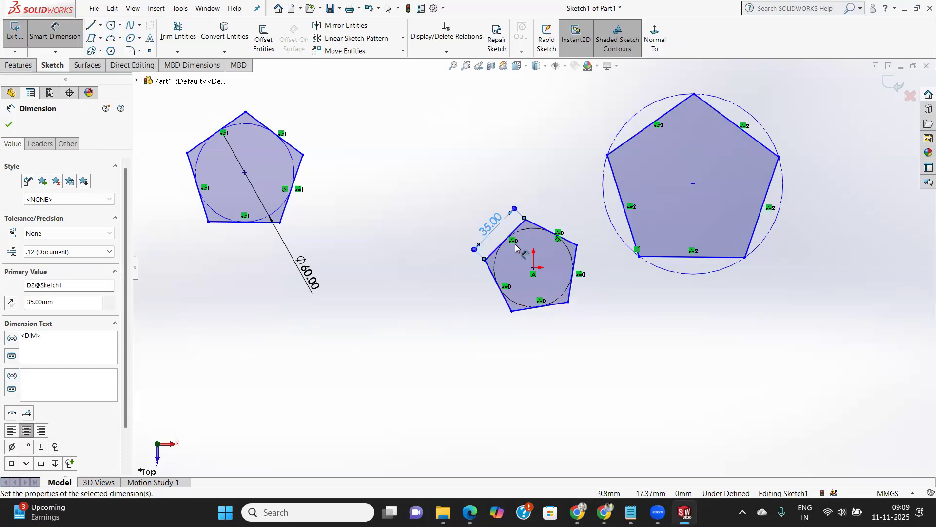
{"action": "left_click", "coordinate": [9, 126]}
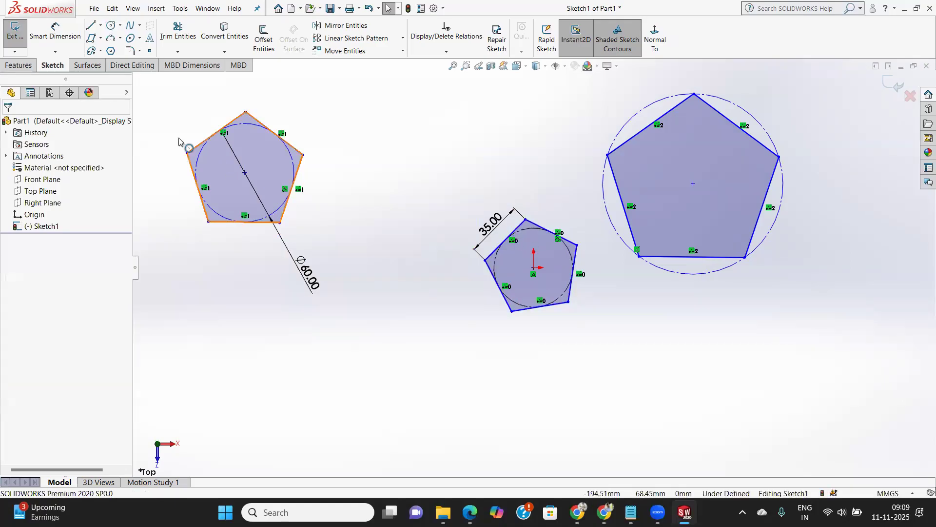
Step: Sketch an open wave-shaped spline through four points below the upper-left pentagon
{"action": "left_click", "coordinate": [131, 27]}
{"action": "left_click", "coordinate": [235, 408]}
{"action": "left_click", "coordinate": [270, 339]}
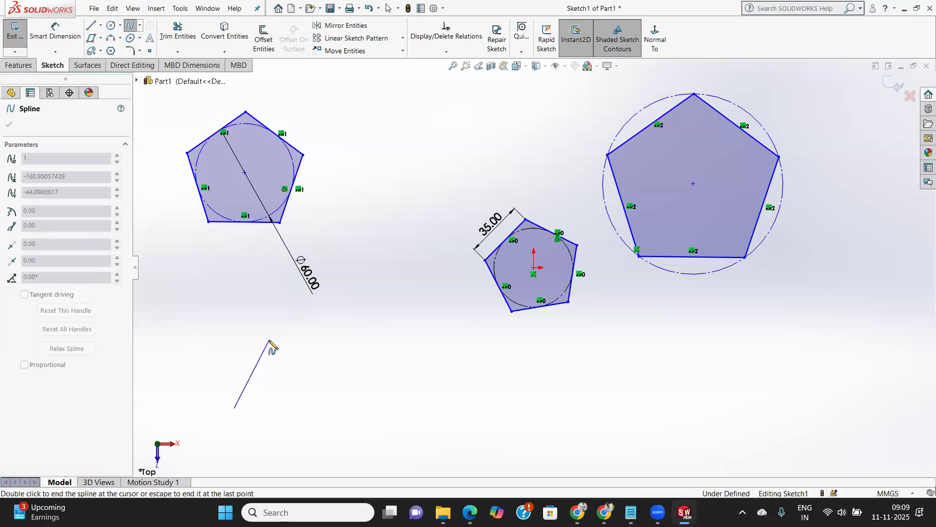
{"action": "left_click", "coordinate": [325, 407]}
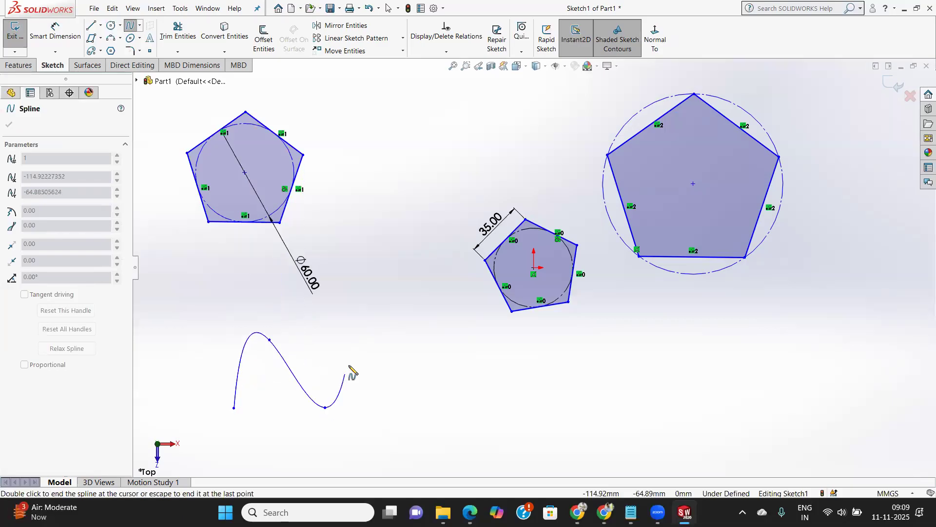
{"action": "right_click", "coordinate": [372, 335]}
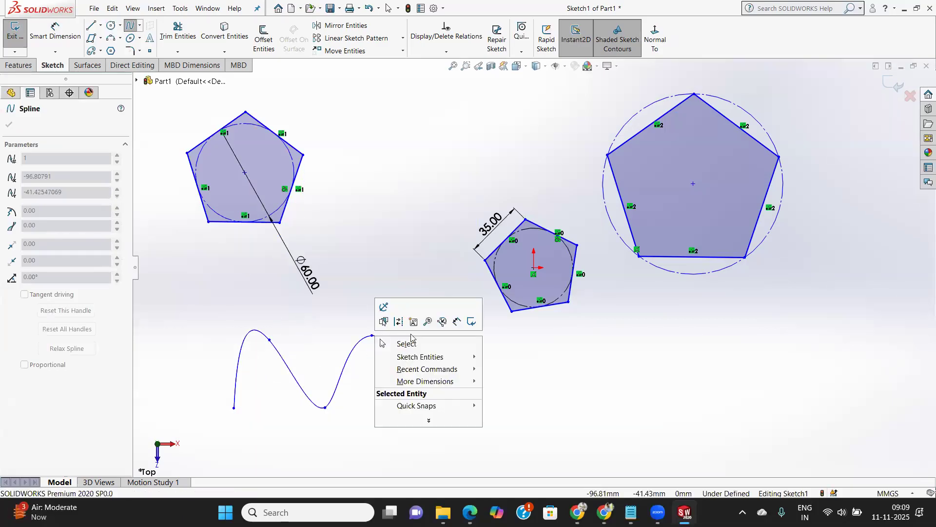
{"action": "left_click", "coordinate": [412, 342]}
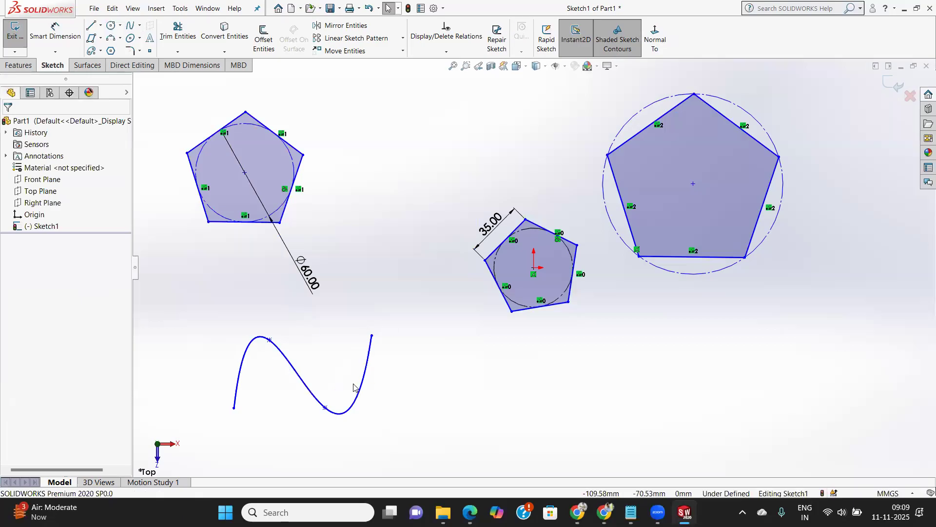
Step: Reshape the first half of the wave spline by adjusting the tangent handles at its start point and second point
{"action": "left_click", "coordinate": [234, 409]}
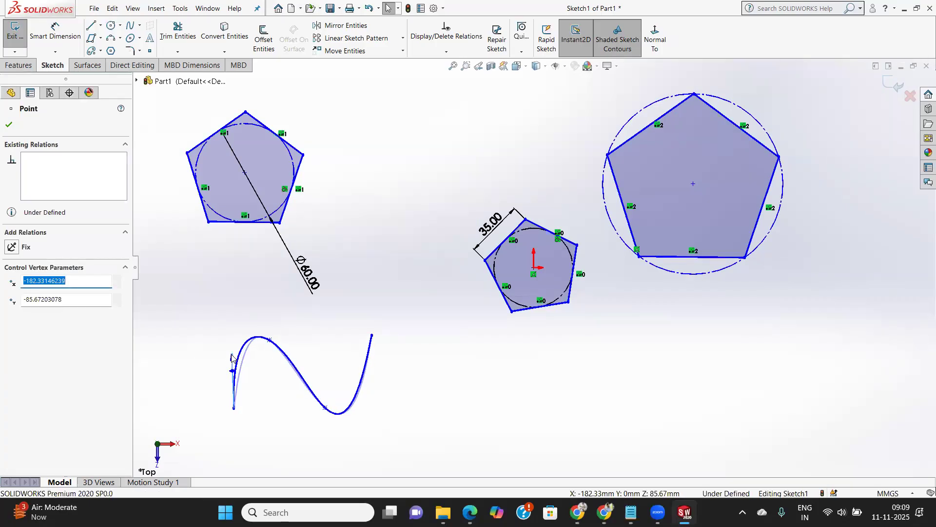
{"action": "left_click", "coordinate": [236, 391]}
{"action": "scroll", "coordinate": [237, 391], "scroll_direction": "up", "scroll_amount": 2}
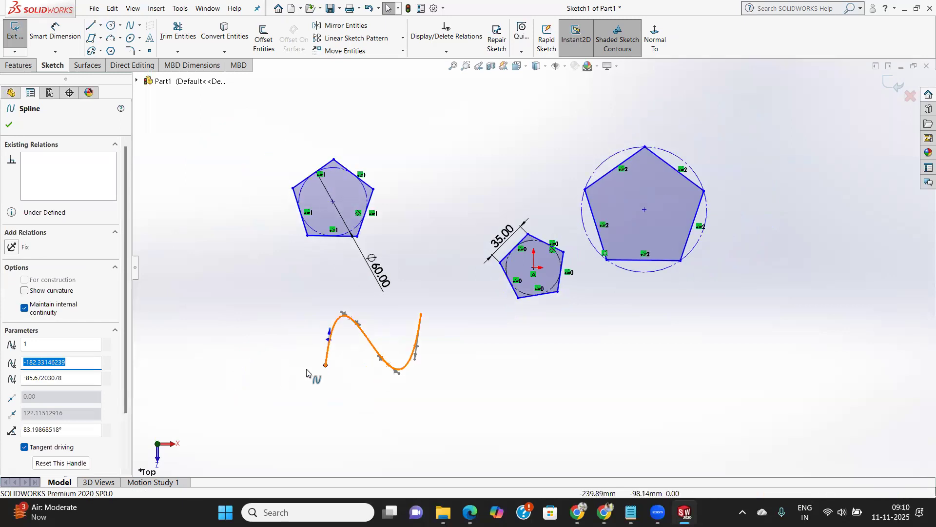
{"action": "scroll", "coordinate": [306, 369], "scroll_direction": "down", "scroll_amount": 2}
{"action": "scroll", "coordinate": [372, 313], "scroll_direction": "down", "scroll_amount": 2}
{"action": "mouse_move", "coordinate": [408, 266]}
{"action": "left_mouse_down"}
{"action": "mouse_move", "coordinate": [416, 261]}
{"action": "mouse_move", "coordinate": [374, 263]}
{"action": "left_mouse_up"}
{"action": "left_click_drag", "start_coordinate": [438, 278], "coordinate": [399, 269]}
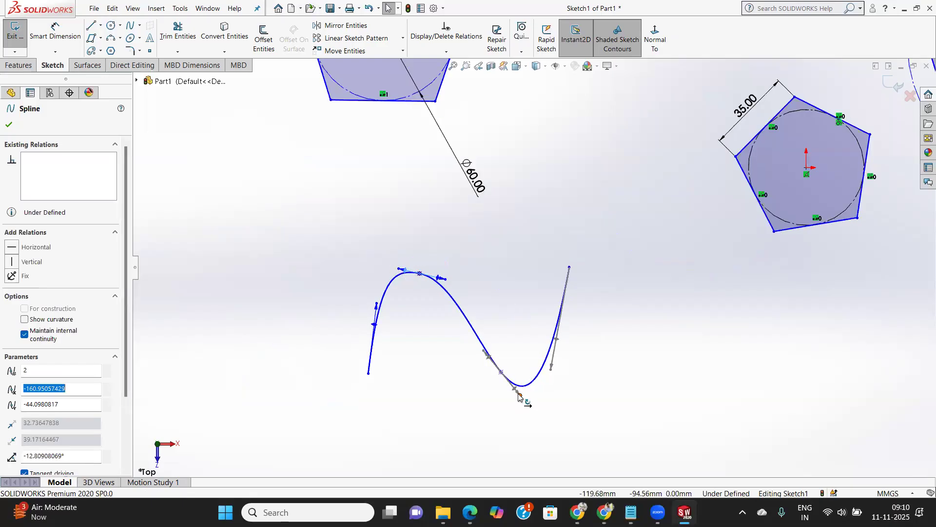
Step: Adjust the tangent handles at the wave spline's third point and end point, shortening the end handle
{"action": "left_click_drag", "start_coordinate": [518, 396], "coordinate": [518, 393]}
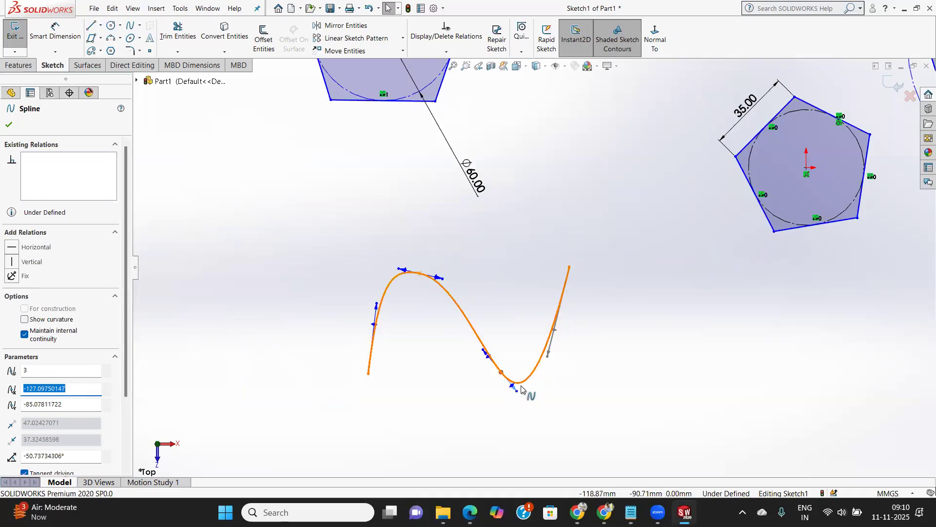
{"action": "left_click", "coordinate": [548, 351]}
{"action": "left_click_drag", "start_coordinate": [553, 352], "coordinate": [556, 324]}
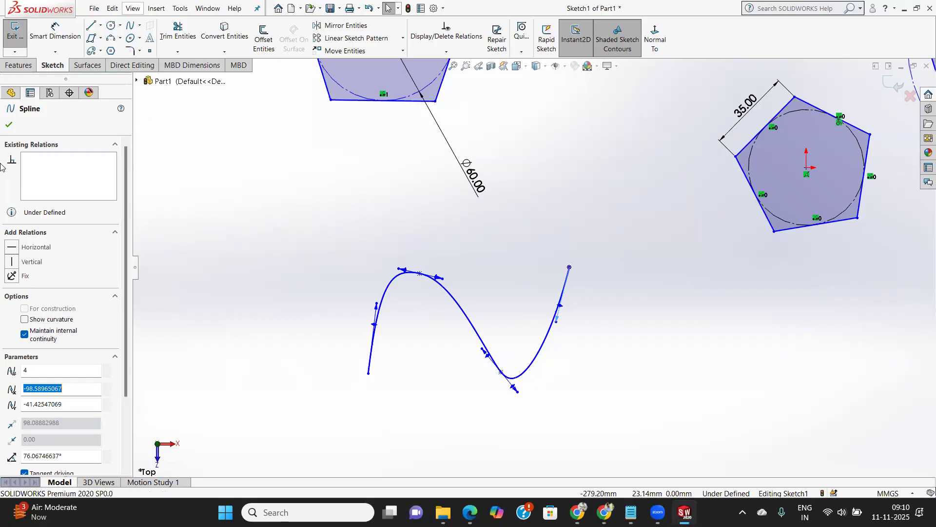
{"action": "left_click", "coordinate": [9, 125]}
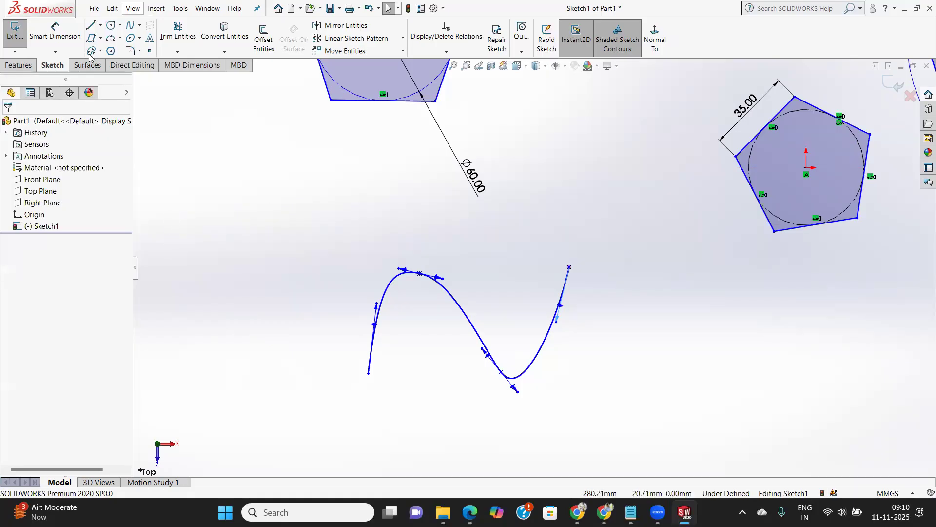
{"action": "left_click", "coordinate": [55, 37]}
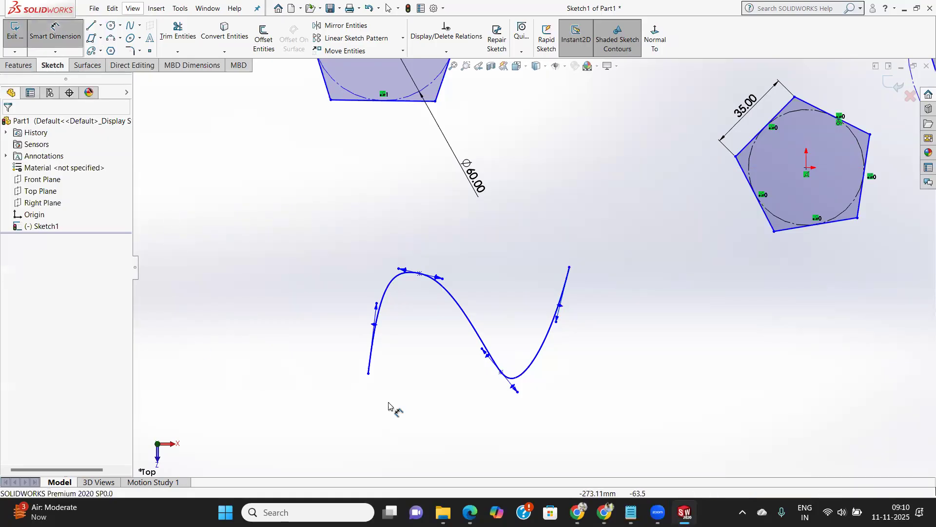
{"action": "left_click", "coordinate": [458, 292]}
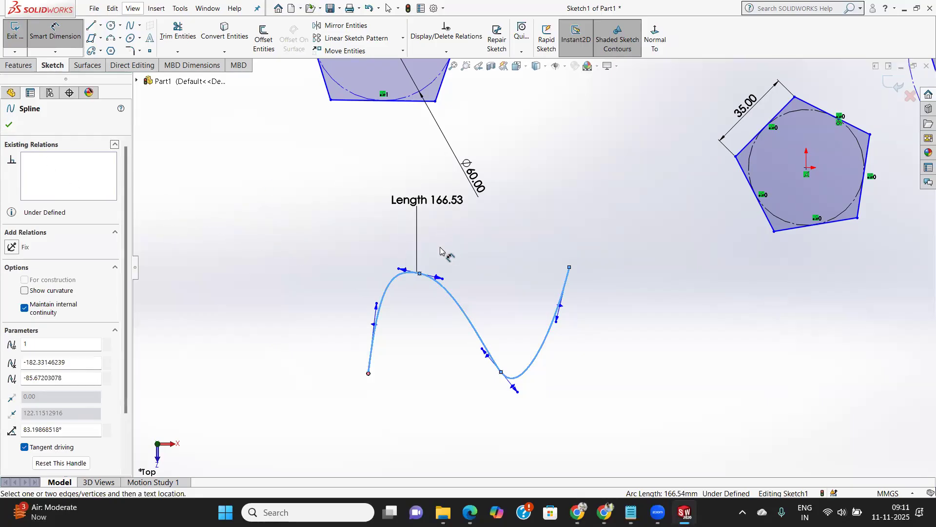
{"action": "left_click", "coordinate": [9, 126]}
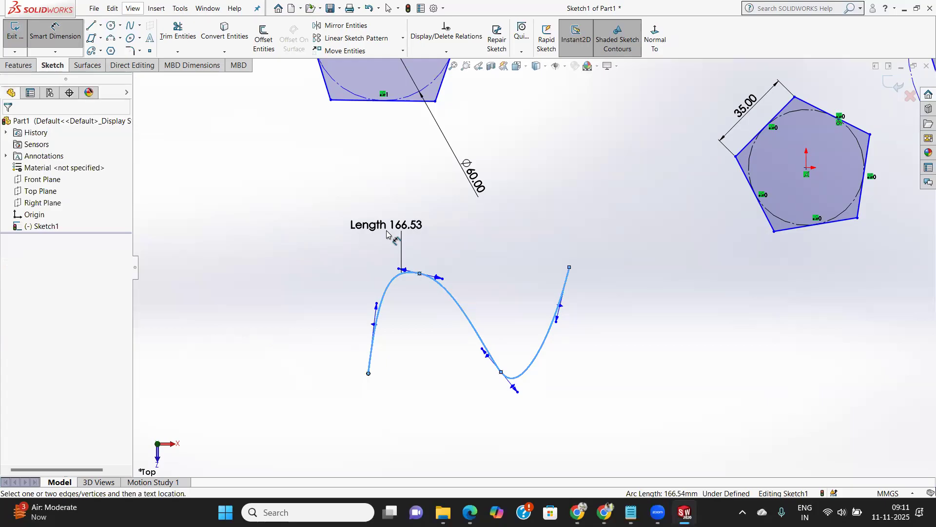
{"action": "key", "text": "Escape"}
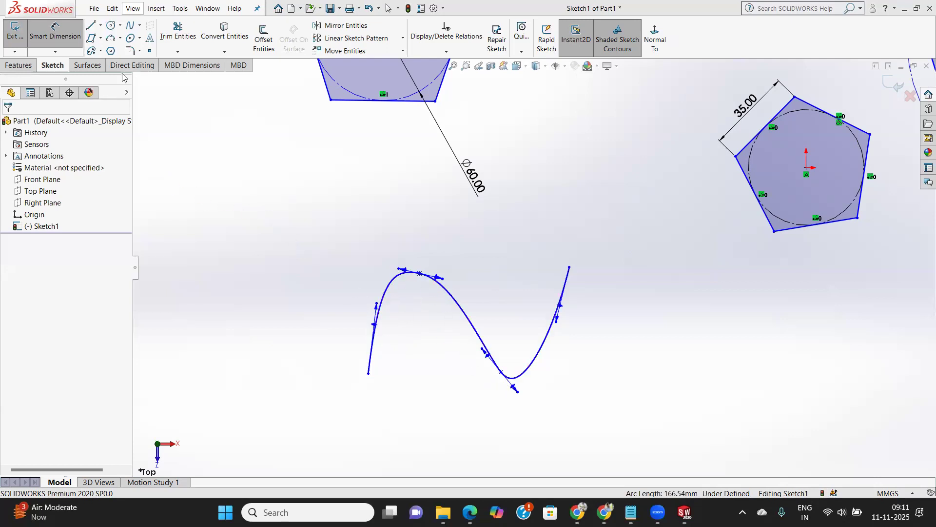
Step: Sketch an open zigzag style spline with four control vertices beside the start of the wave spline
{"action": "left_click", "coordinate": [140, 27]}
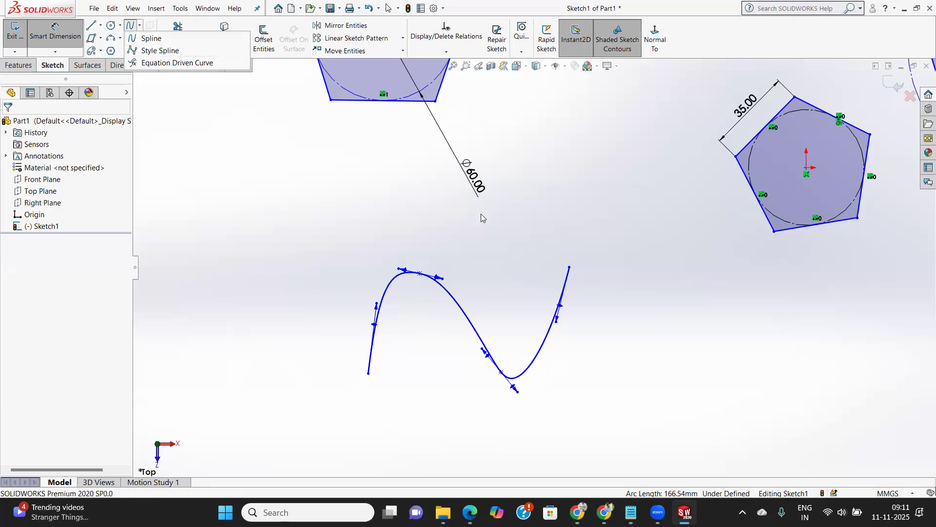
{"action": "left_click", "coordinate": [160, 50]}
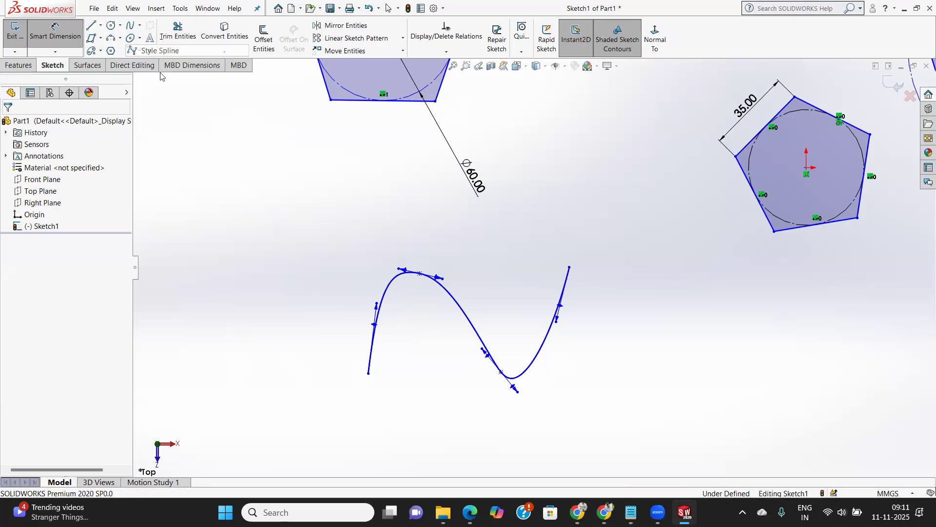
{"action": "left_click", "coordinate": [201, 351]}
{"action": "left_click", "coordinate": [253, 210]}
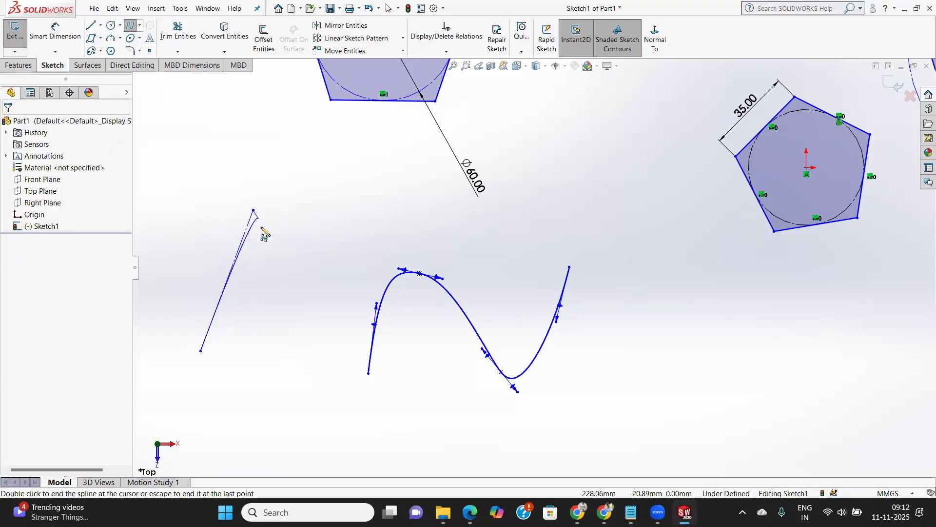
{"action": "left_click", "coordinate": [286, 360]}
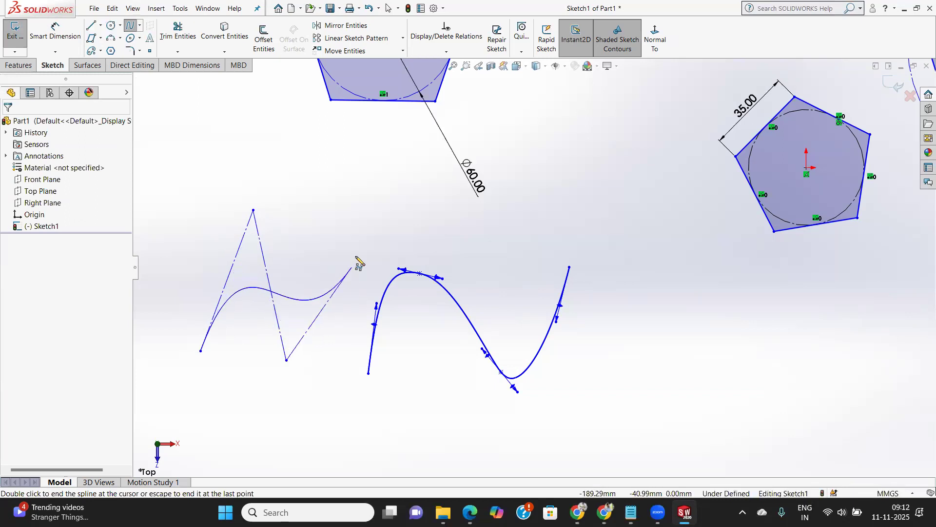
{"action": "left_click", "coordinate": [372, 220]}
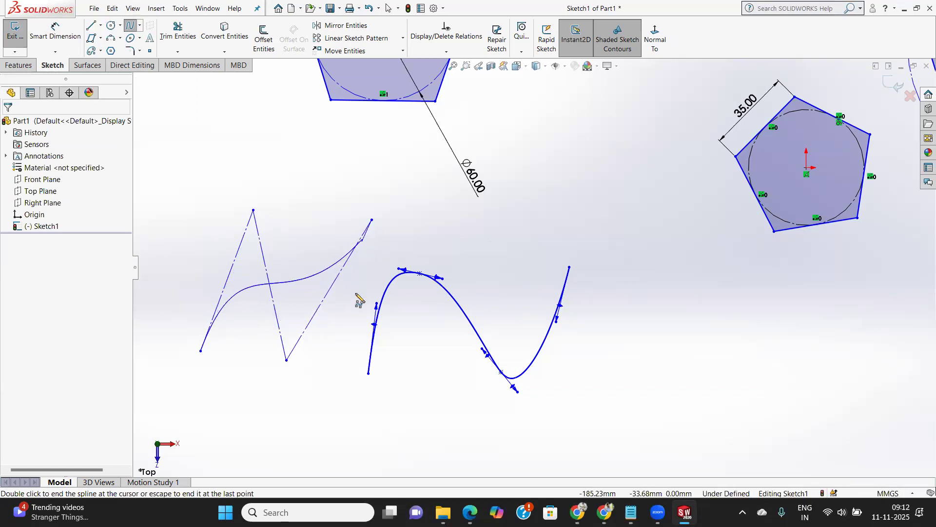
{"action": "right_click", "coordinate": [363, 250]}
{"action": "left_click", "coordinate": [388, 253]}
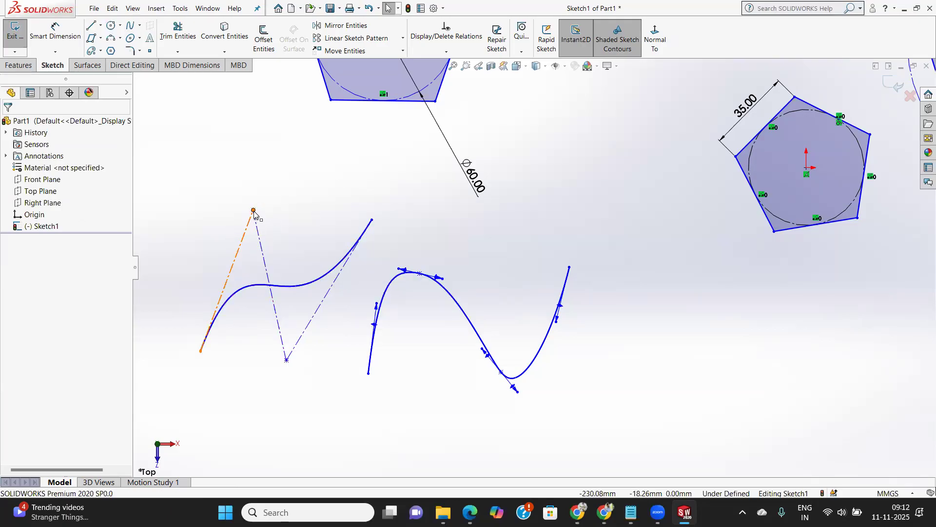
Step: Move the style spline's second control vertex up and outward and its third vertex lower, keeping the curve a non-rational spline
{"action": "left_click_drag", "start_coordinate": [254, 211], "coordinate": [219, 183]}
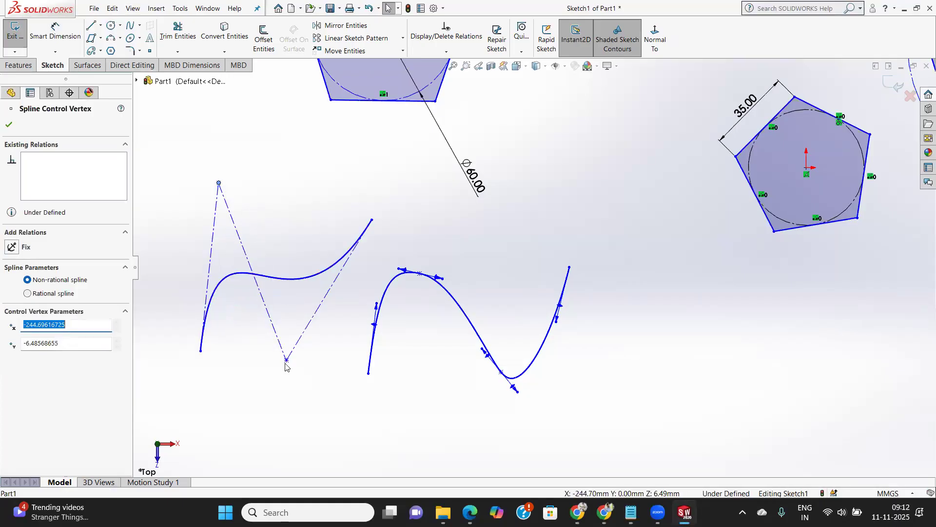
{"action": "left_click_drag", "start_coordinate": [286, 361], "coordinate": [299, 387]}
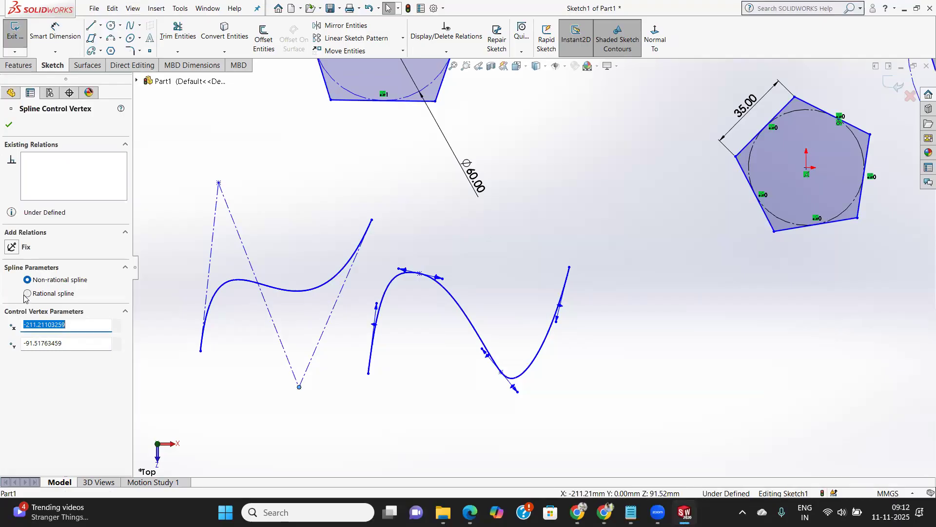
{"action": "left_click", "coordinate": [24, 295]}
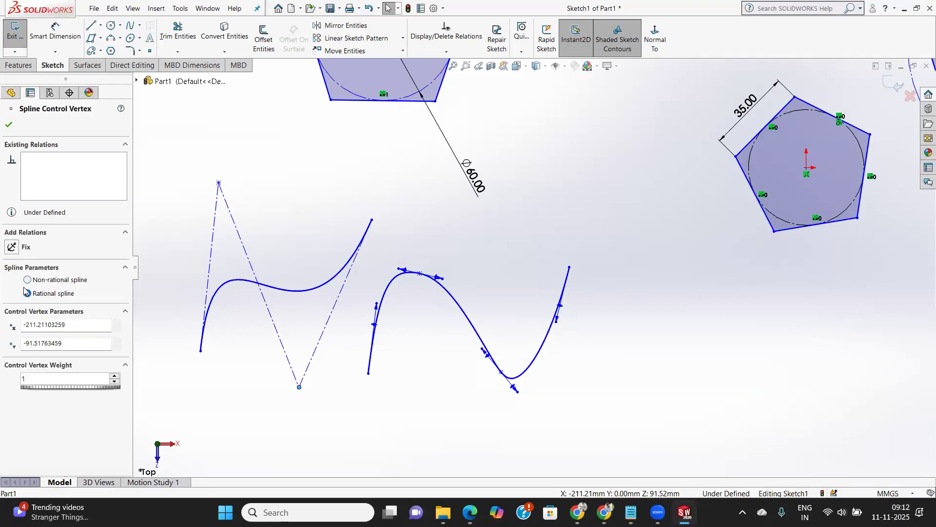
{"action": "left_click", "coordinate": [27, 280]}
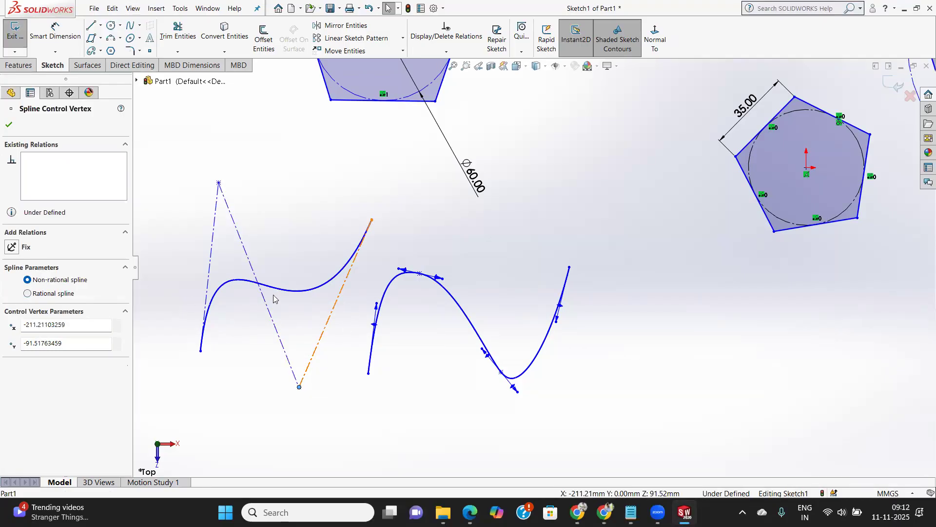
{"action": "left_click", "coordinate": [6, 122]}
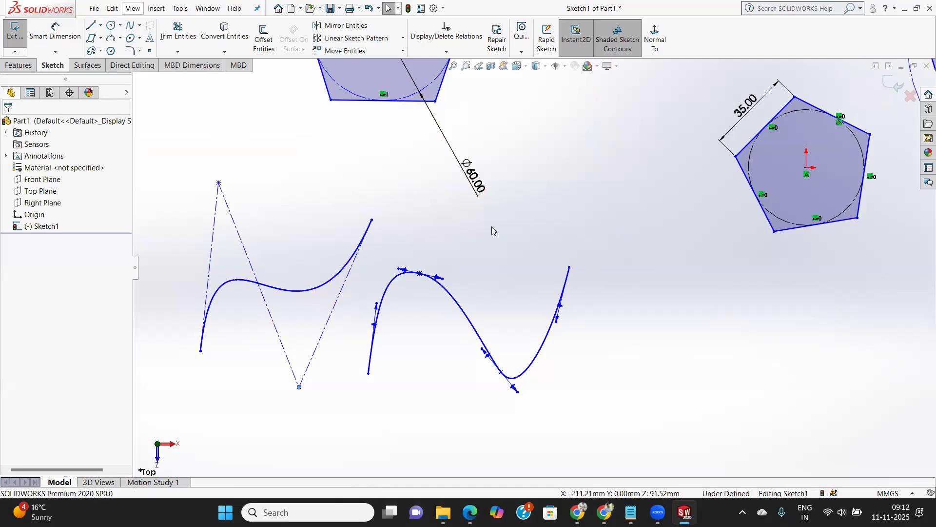
Step: Sketch a horizontal ellipse with semi-axes of about 45 mm and 20 mm above and between the pentagons
{"action": "left_click", "coordinate": [130, 38]}
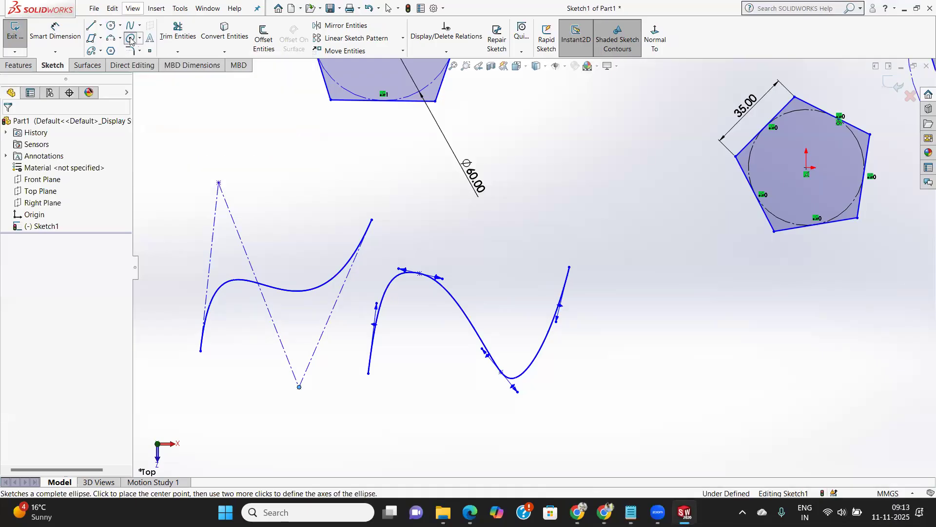
{"action": "scroll", "coordinate": [538, 215], "scroll_direction": "down", "scroll_amount": 2}
{"action": "scroll", "coordinate": [538, 217], "scroll_direction": "up", "scroll_amount": 4}
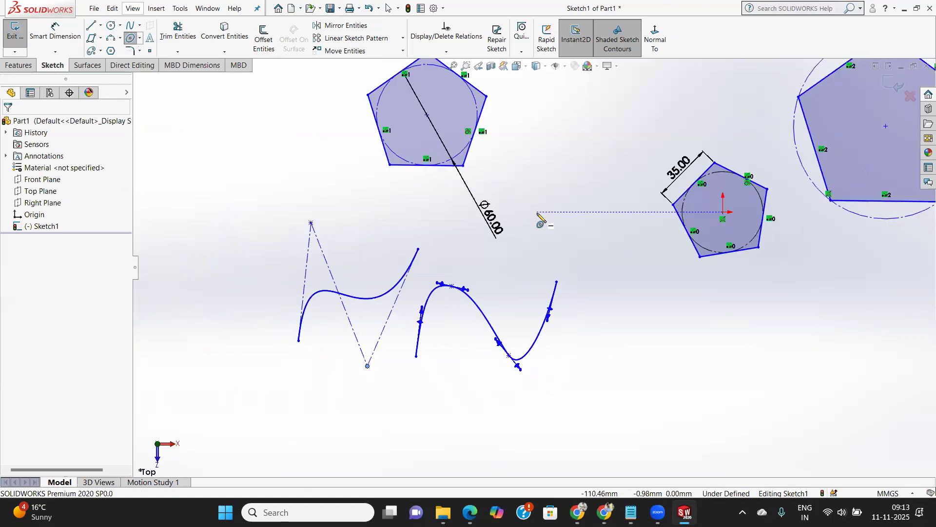
{"action": "scroll", "coordinate": [538, 217], "scroll_direction": "up", "scroll_amount": 4}
{"action": "scroll", "coordinate": [658, 125], "scroll_direction": "down", "scroll_amount": 3}
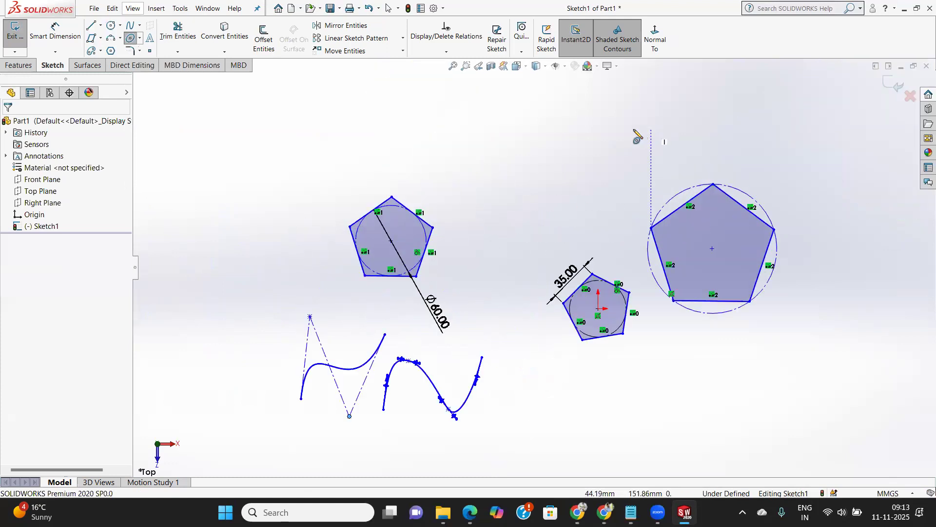
{"action": "left_click", "coordinate": [477, 160]}
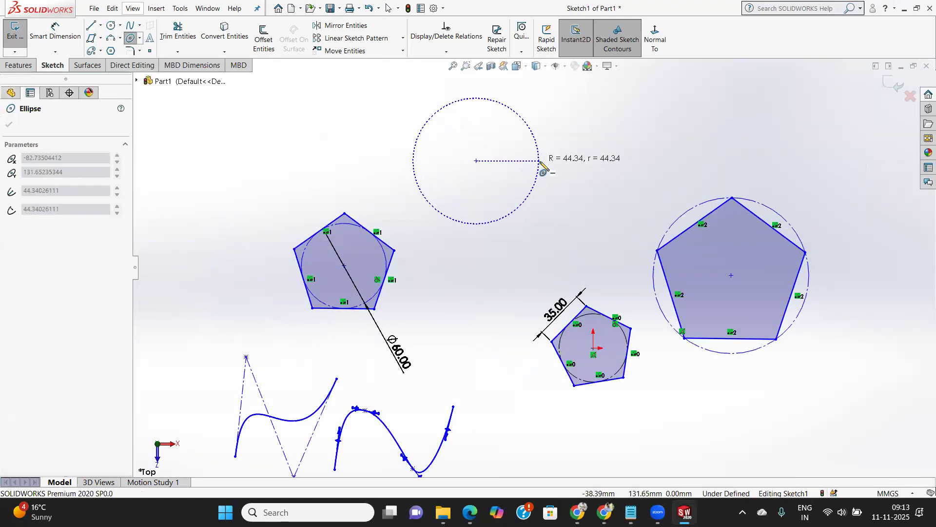
{"action": "left_click", "coordinate": [540, 161]}
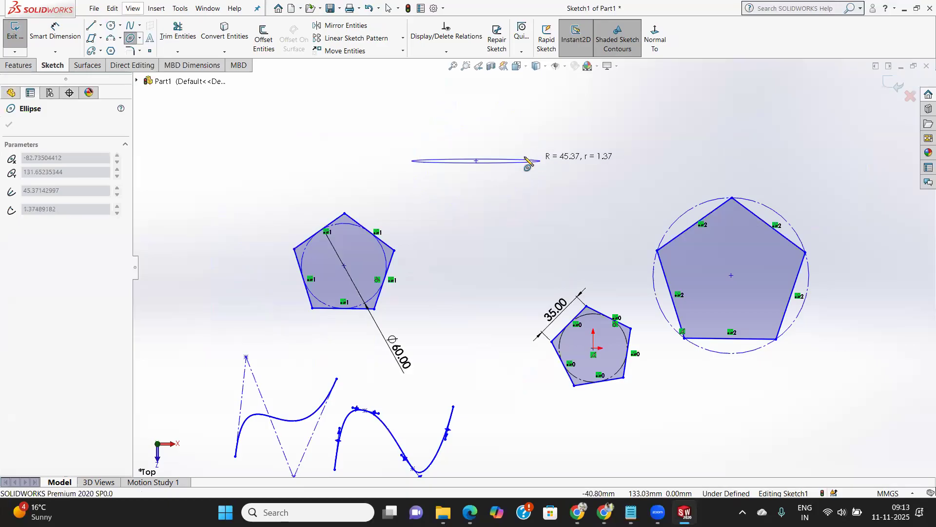
{"action": "left_click", "coordinate": [476, 134]}
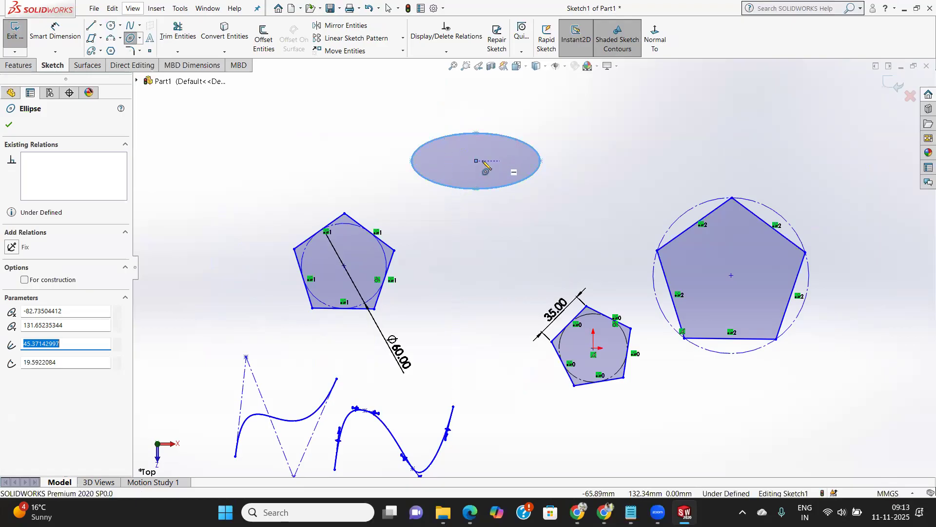
{"action": "left_click", "coordinate": [9, 125]}
Step: Dimension the ellipse's horizontal semi-axis from its centre to its end point at 50 mm
{"action": "left_click", "coordinate": [55, 30]}
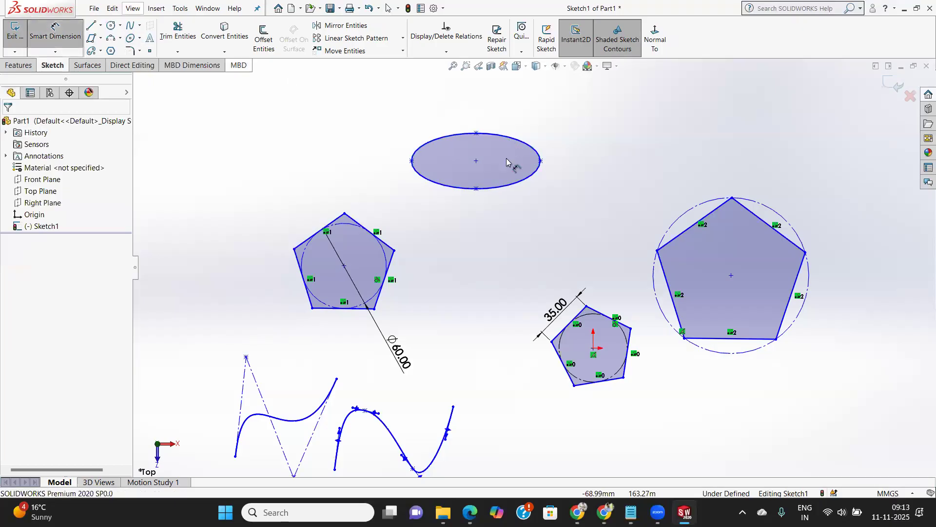
{"action": "left_click", "coordinate": [476, 161]}
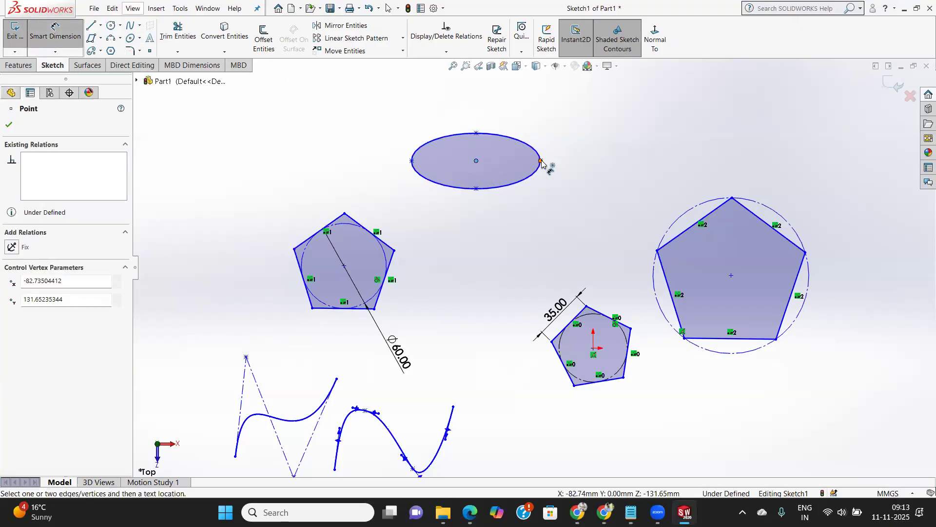
{"action": "left_click", "coordinate": [540, 161]}
{"action": "left_click", "coordinate": [527, 226]}
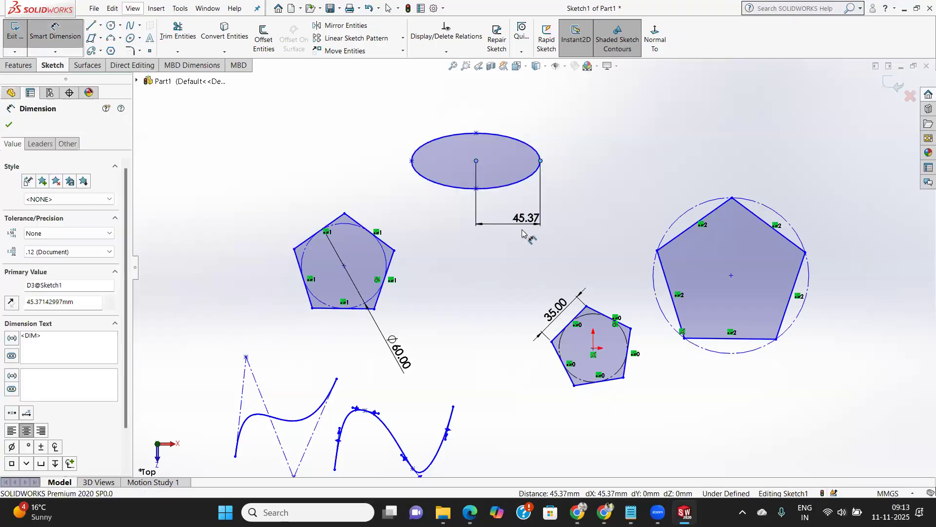
{"action": "type", "text": "50"}
{"action": "key", "text": "Return"}
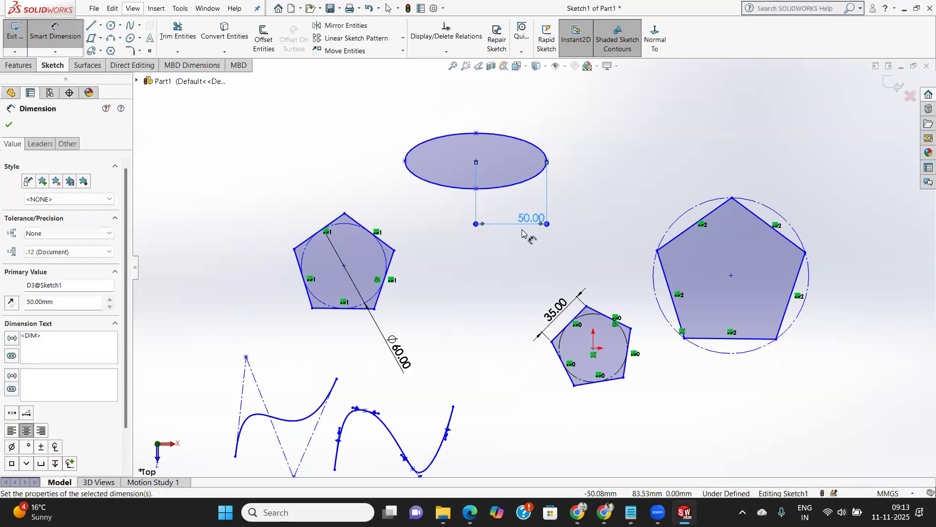
Step: Undo the last value change on the ellipse's horizontal semi-axis dimension
{"action": "mouse_move", "coordinate": [476, 161]}
{"action": "left_mouse_down"}
{"action": "mouse_move", "coordinate": [479, 137]}
{"action": "mouse_move", "coordinate": [482, 171]}
{"action": "mouse_move", "coordinate": [475, 166]}
{"action": "left_mouse_up"}
{"action": "left_click", "coordinate": [42, 25]}
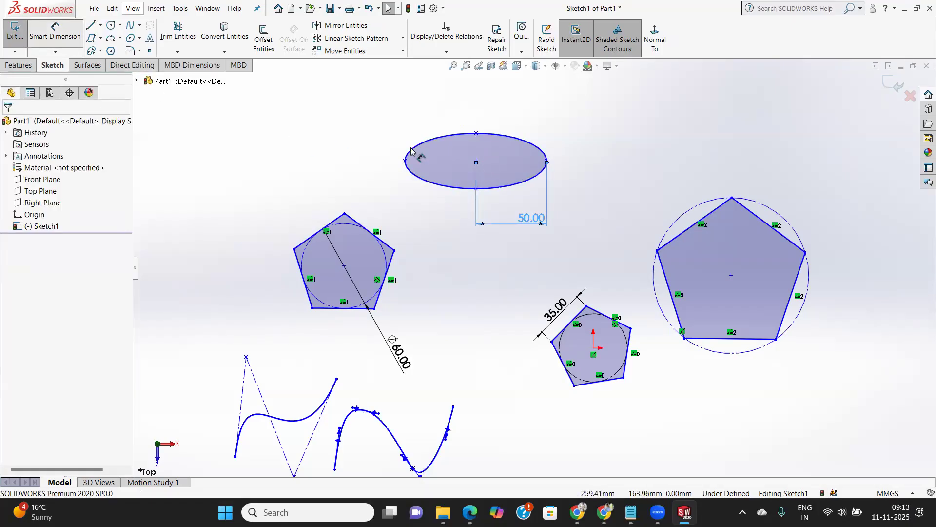
{"action": "left_click_drag", "start_coordinate": [477, 161], "coordinate": [501, 205]}
{"action": "key", "text": "ctrl+z"}
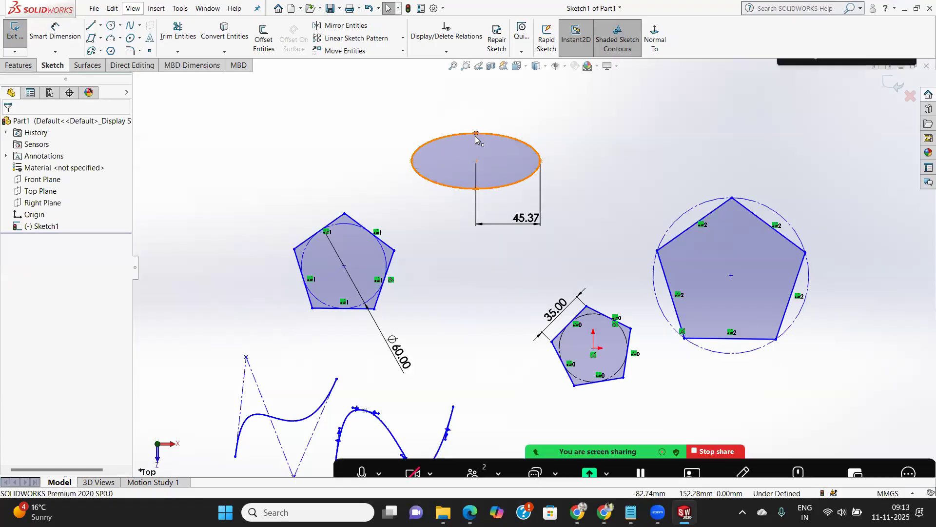
Step: Dimension the ellipse's vertical semi-axis from its centre to its top point at 20 mm
{"action": "left_click", "coordinate": [475, 158]}
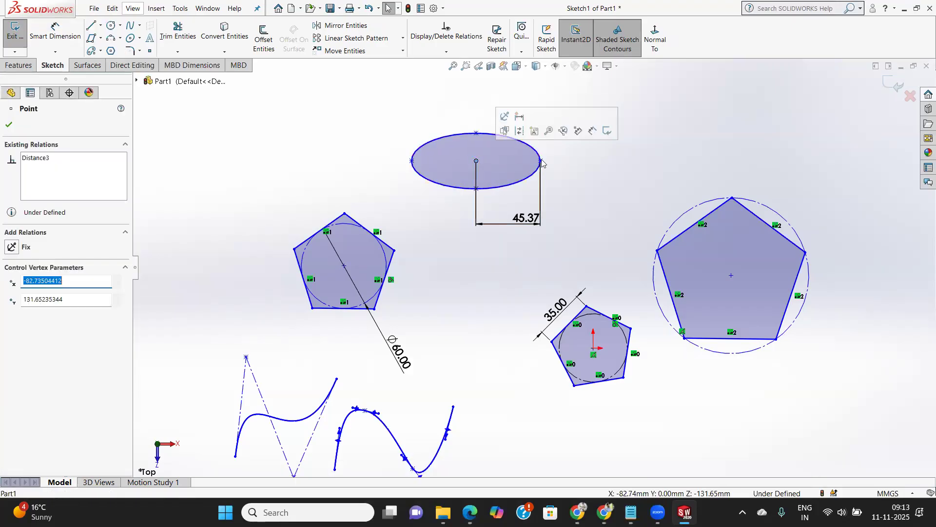
{"action": "left_click", "coordinate": [55, 32]}
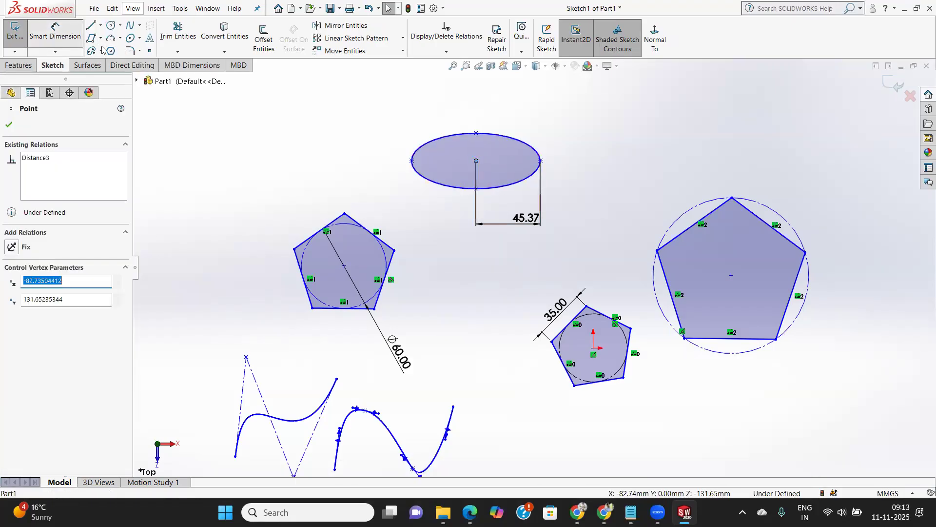
{"action": "left_click", "coordinate": [477, 133]}
{"action": "left_click", "coordinate": [476, 161]}
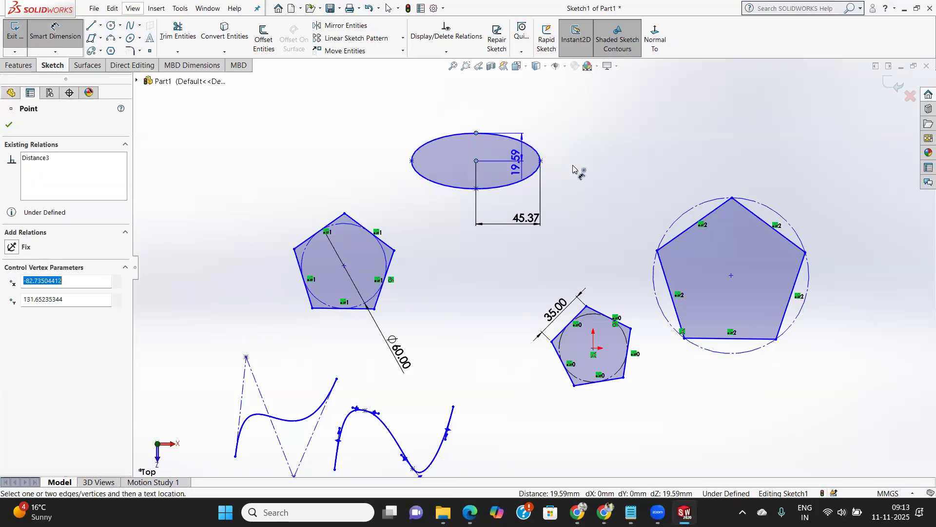
{"action": "left_click", "coordinate": [592, 168]}
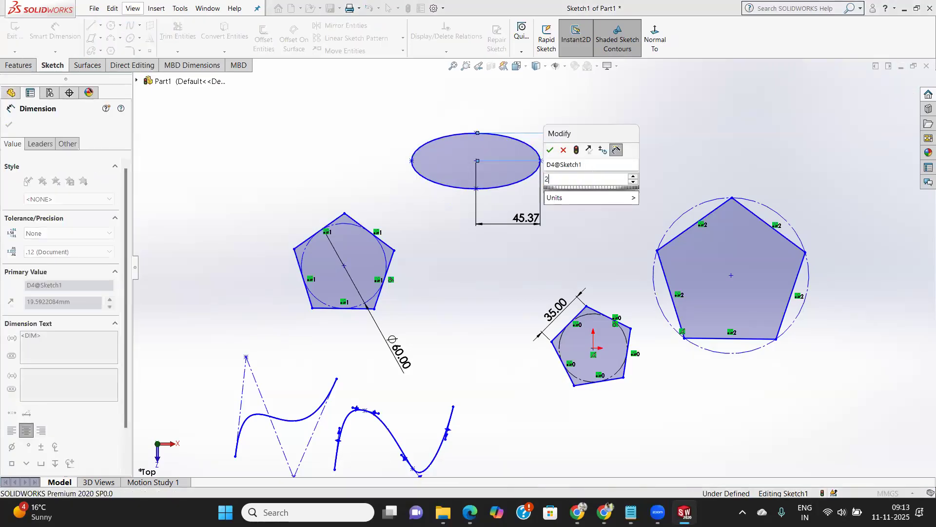
{"action": "type", "text": "20"}
{"action": "key", "text": "Return"}
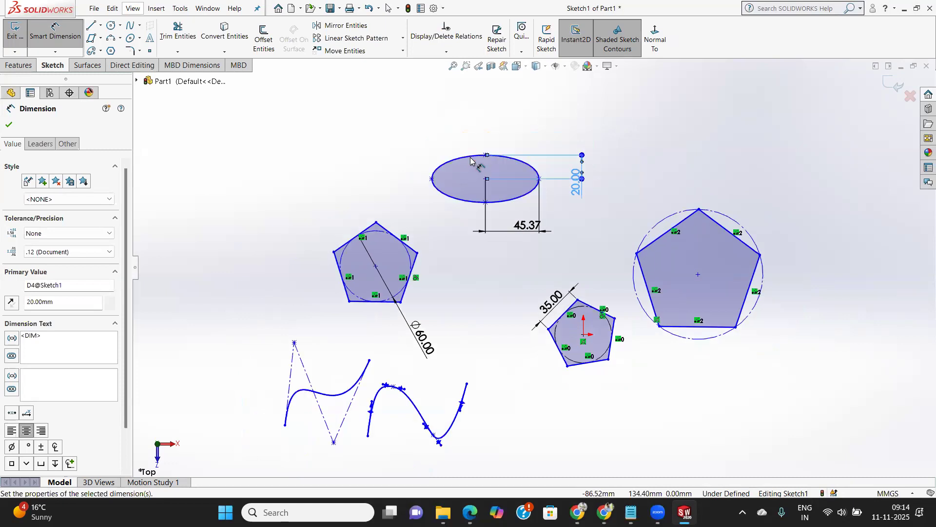
{"action": "scroll", "coordinate": [481, 167], "scroll_direction": "down", "scroll_amount": 2}
{"action": "scroll", "coordinate": [523, 205], "scroll_direction": "down", "scroll_amount": 3}
{"action": "scroll", "coordinate": [540, 257], "scroll_direction": "up", "scroll_amount": 5}
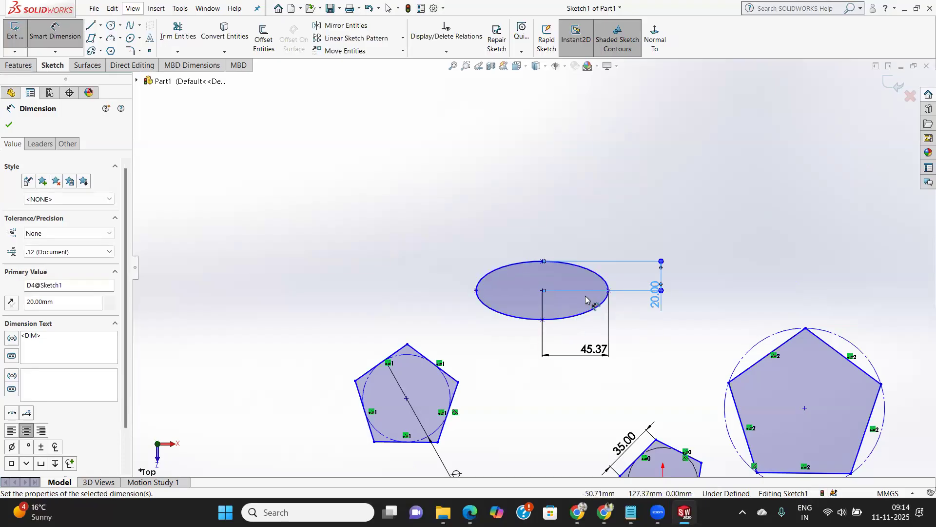
{"action": "scroll", "coordinate": [556, 327], "scroll_direction": "up", "scroll_amount": 3}
{"action": "scroll", "coordinate": [557, 328], "scroll_direction": "down", "scroll_amount": 8}
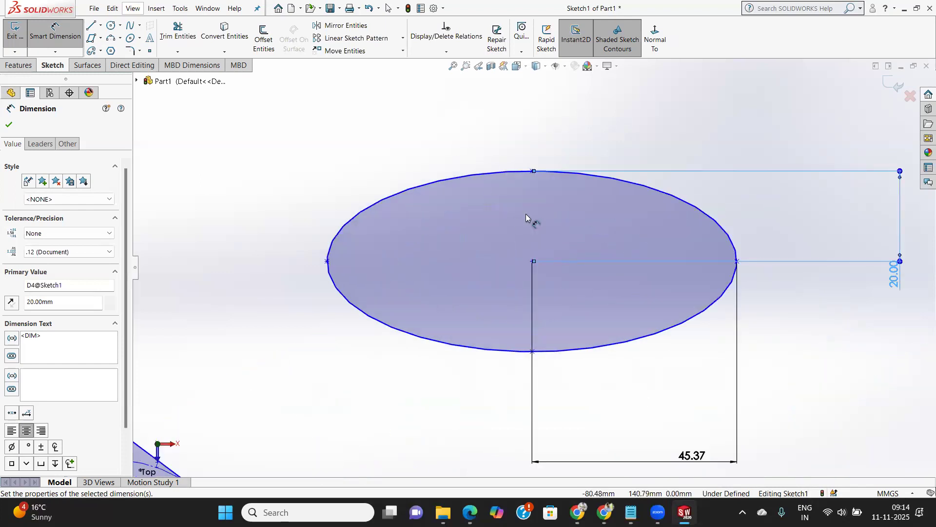
{"action": "scroll", "coordinate": [526, 214], "scroll_direction": "down", "scroll_amount": 2}
{"action": "scroll", "coordinate": [526, 214], "scroll_direction": "up", "scroll_amount": 3}
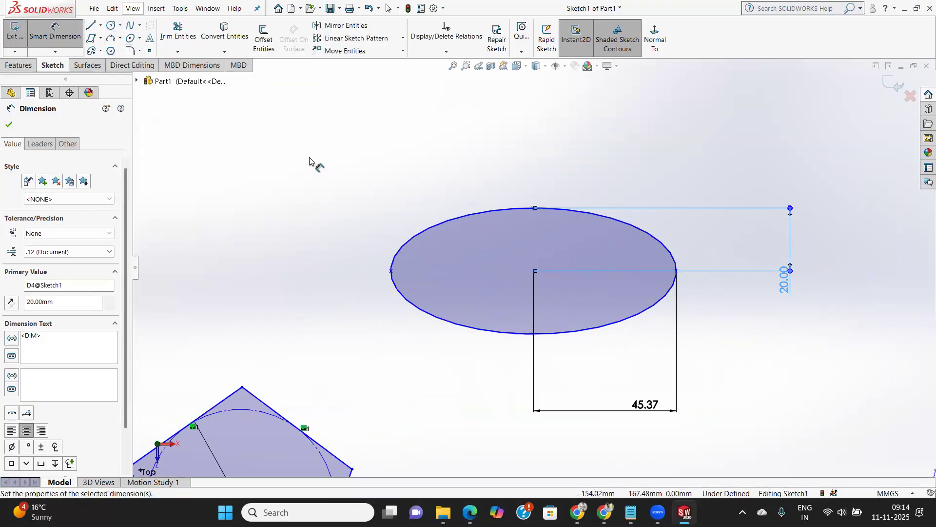
Step: Sketch a second horizontal ellipse with semi-axes of about 23 mm and 14 mm, up and to the left of the dimensioned ellipse
{"action": "left_click", "coordinate": [318, 159]}
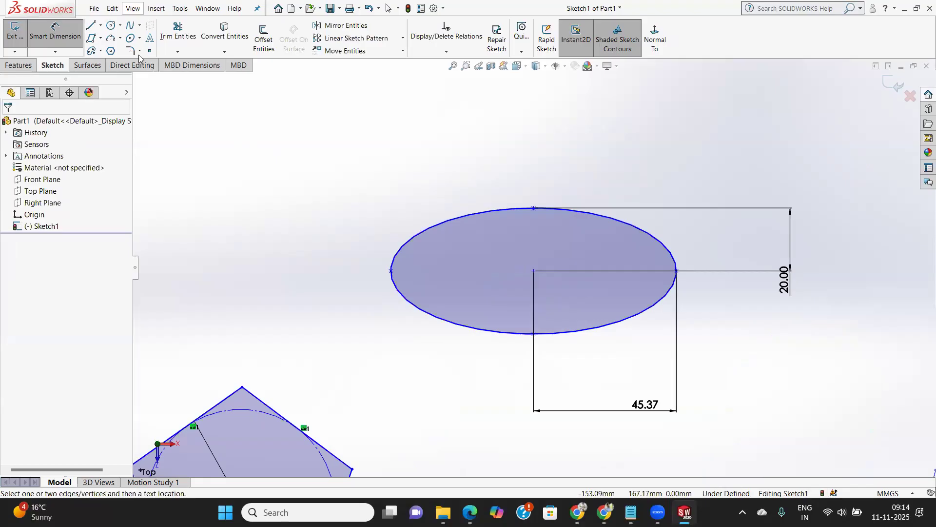
{"action": "left_click", "coordinate": [130, 38]}
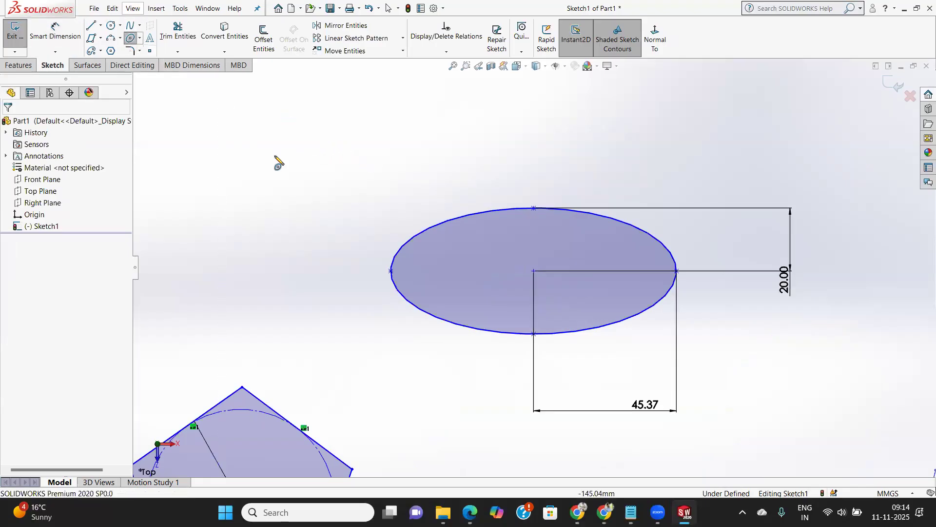
{"action": "left_click", "coordinate": [247, 159]}
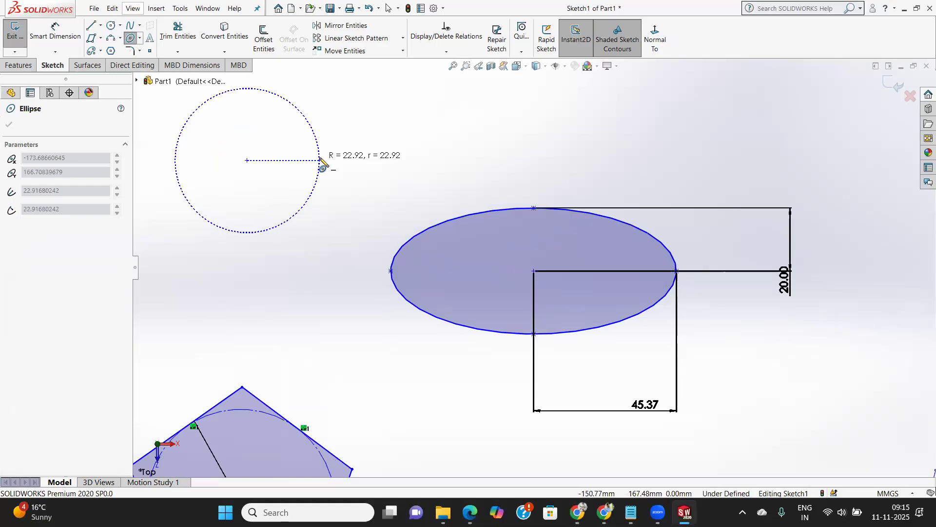
{"action": "left_click", "coordinate": [321, 160]}
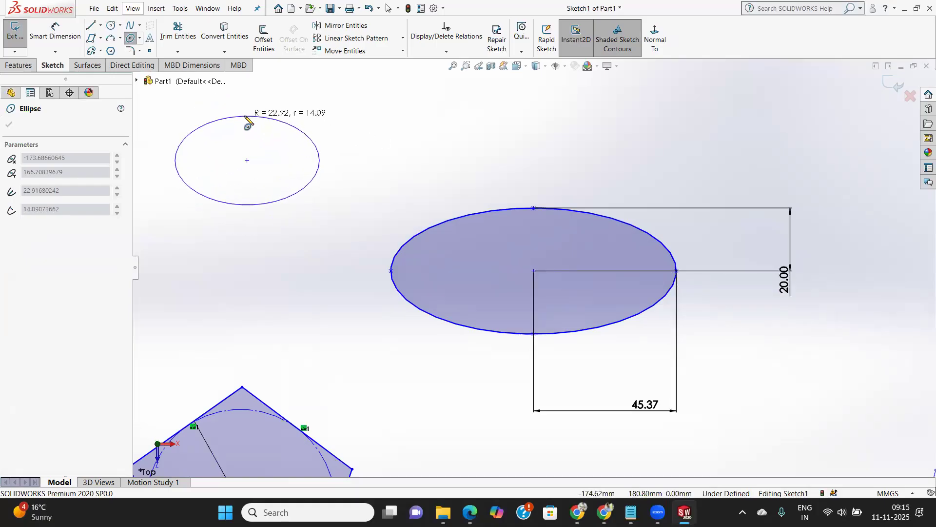
{"action": "left_click", "coordinate": [246, 118]}
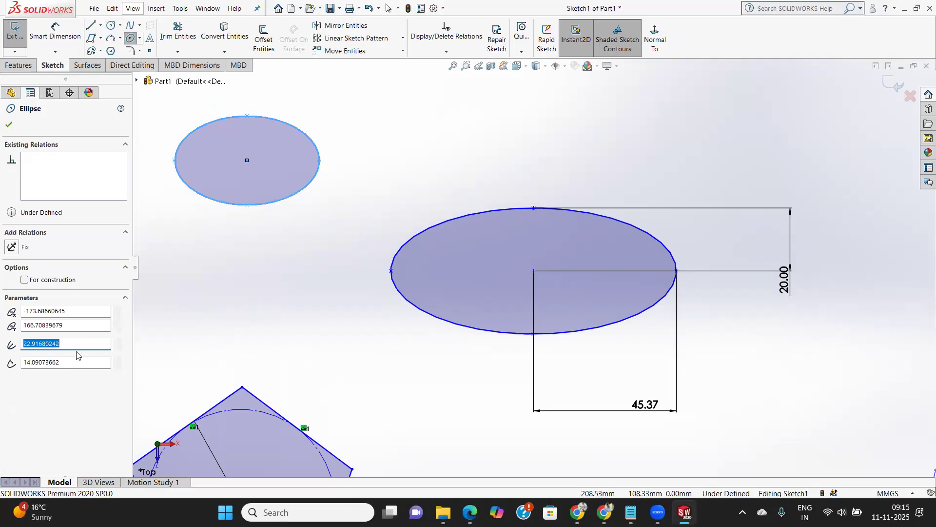
Step: Set the new ellipse's horizontal radius to 25 mm and its vertical radius to 20 mm
{"action": "type", "text": "25"}
{"action": "key", "text": "Return"}
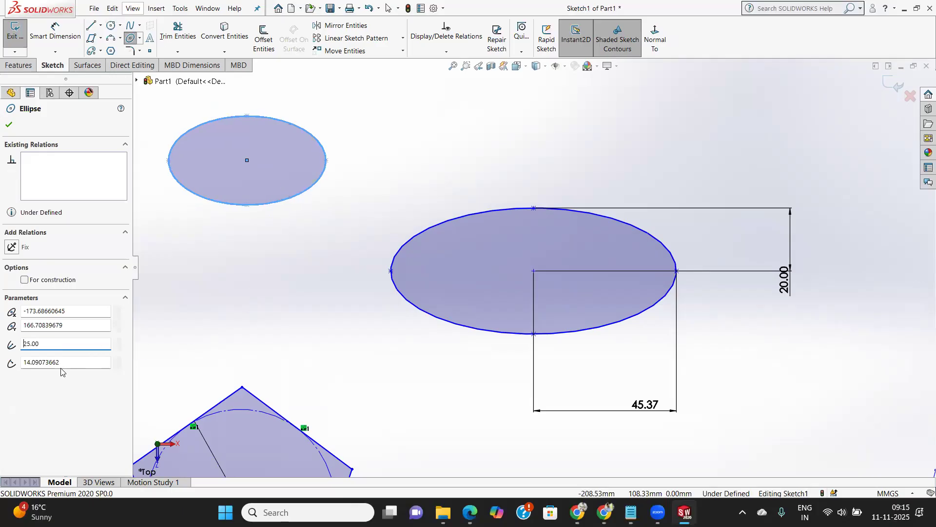
{"action": "left_click_drag", "start_coordinate": [62, 366], "coordinate": [5, 367]}
{"action": "type", "text": "20"}
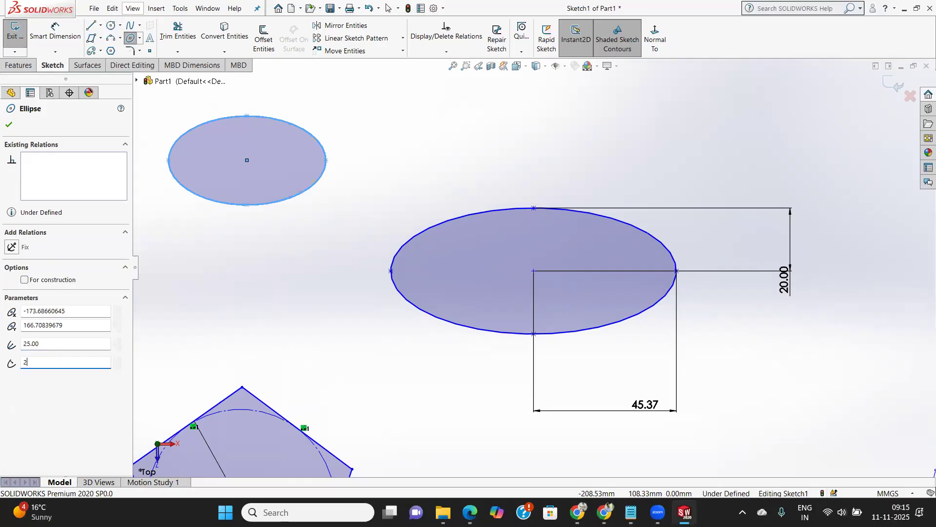
{"action": "key", "text": "Return"}
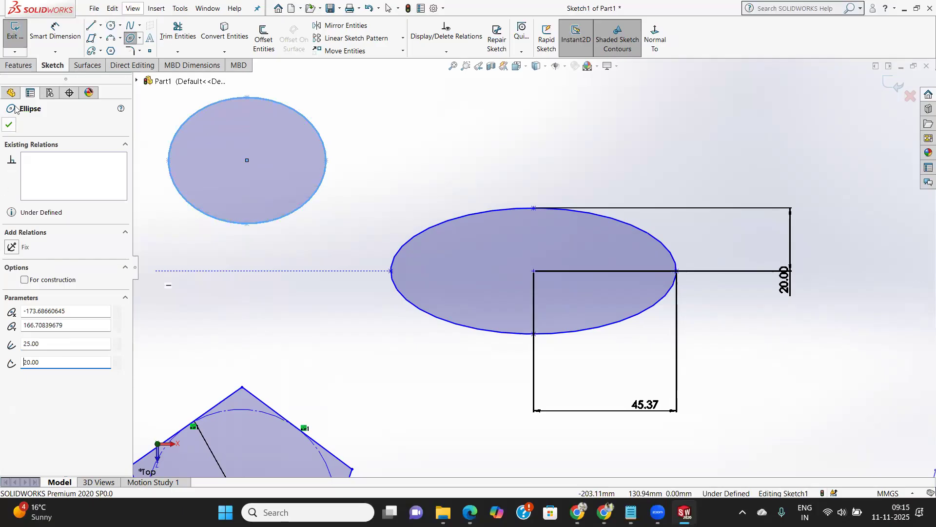
{"action": "left_click", "coordinate": [7, 126]}
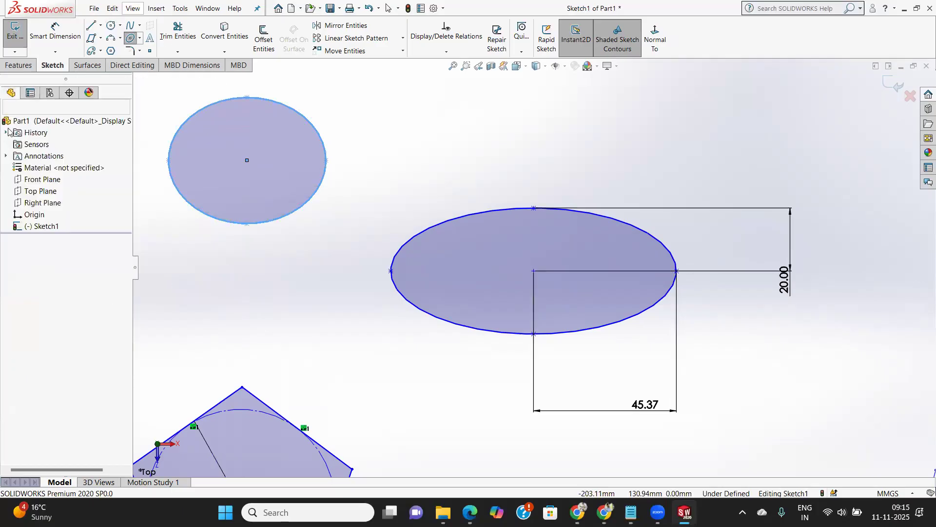
Step: Sketch a partial ellipse above the large pentagon with radii of about 40 mm and 19 mm, spanning about 261°
{"action": "left_click", "coordinate": [139, 39]}
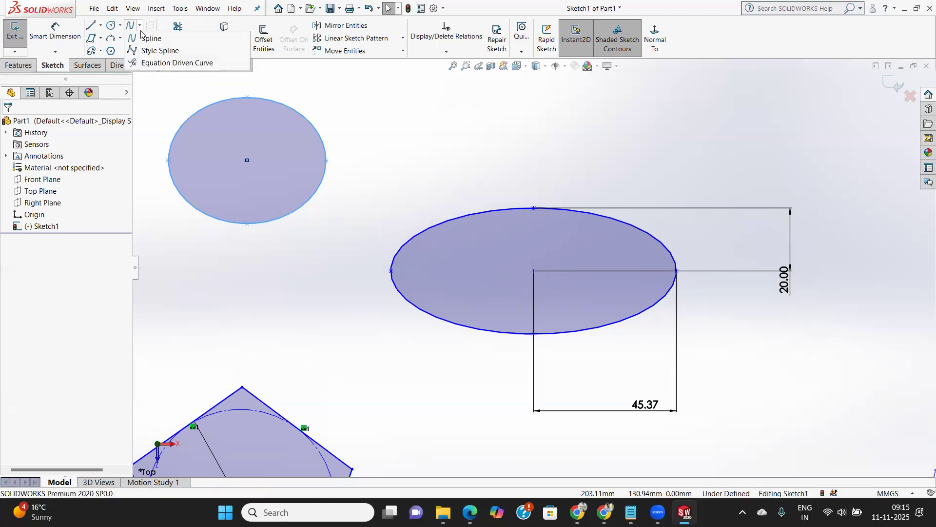
{"action": "left_click", "coordinate": [149, 84]}
{"action": "left_click", "coordinate": [141, 38]}
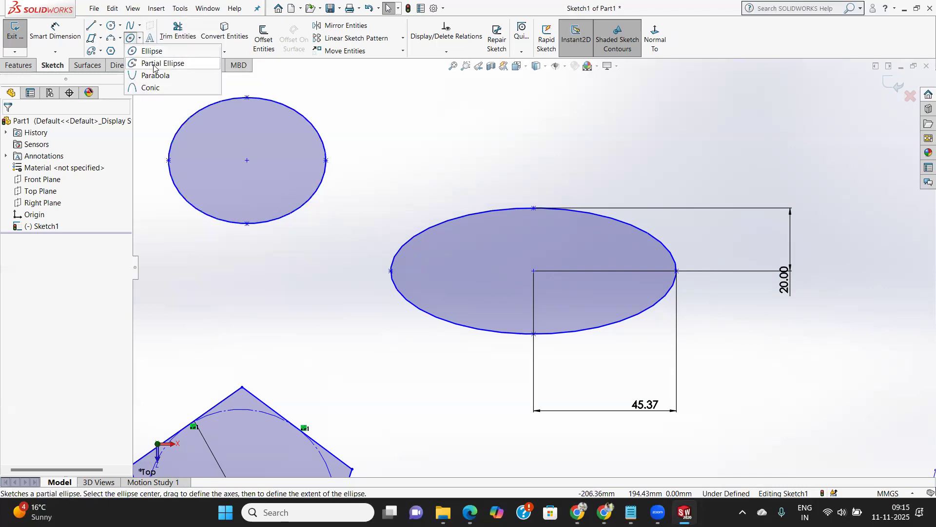
{"action": "left_click", "coordinate": [163, 63]}
{"action": "scroll", "coordinate": [397, 146], "scroll_direction": "up", "scroll_amount": 2}
{"action": "scroll", "coordinate": [397, 146], "scroll_direction": "down", "scroll_amount": 5}
{"action": "scroll", "coordinate": [746, 224], "scroll_direction": "up", "scroll_amount": 3}
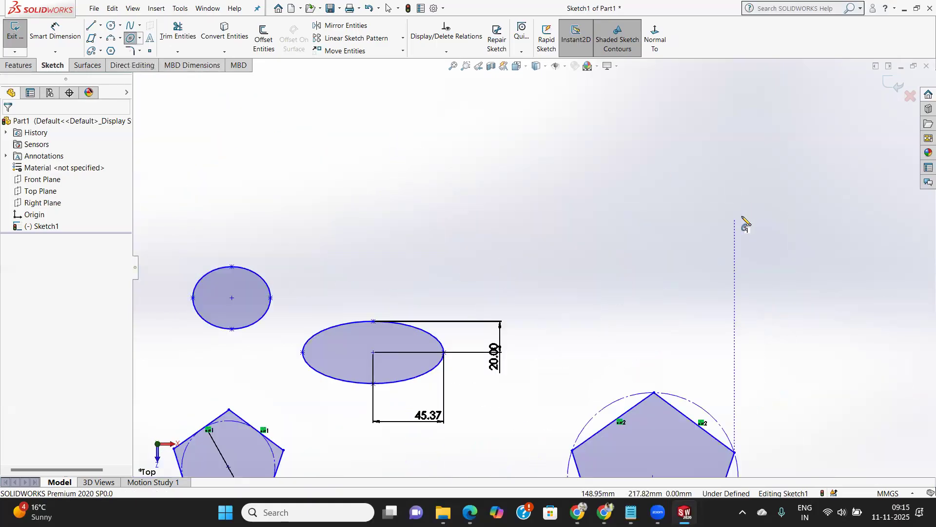
{"action": "left_click", "coordinate": [654, 217]}
{"action": "left_click", "coordinate": [717, 217]}
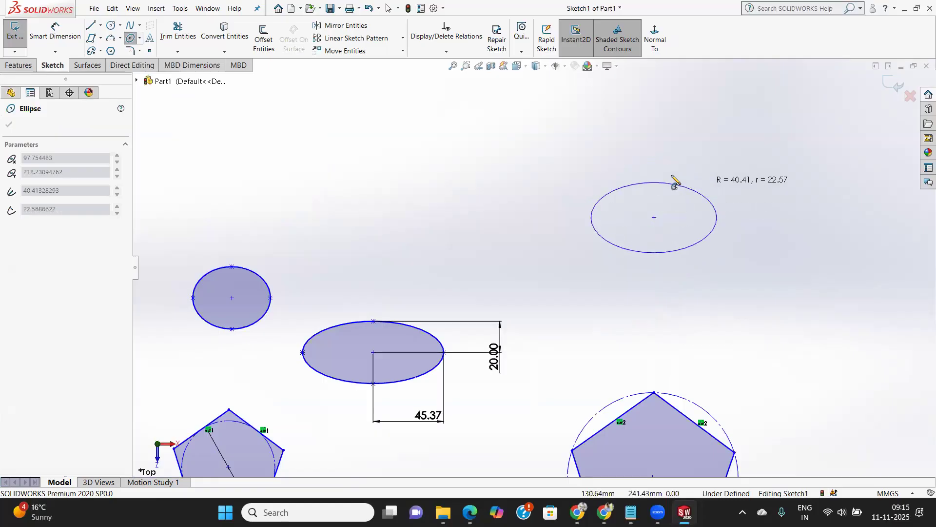
{"action": "left_click", "coordinate": [655, 189]}
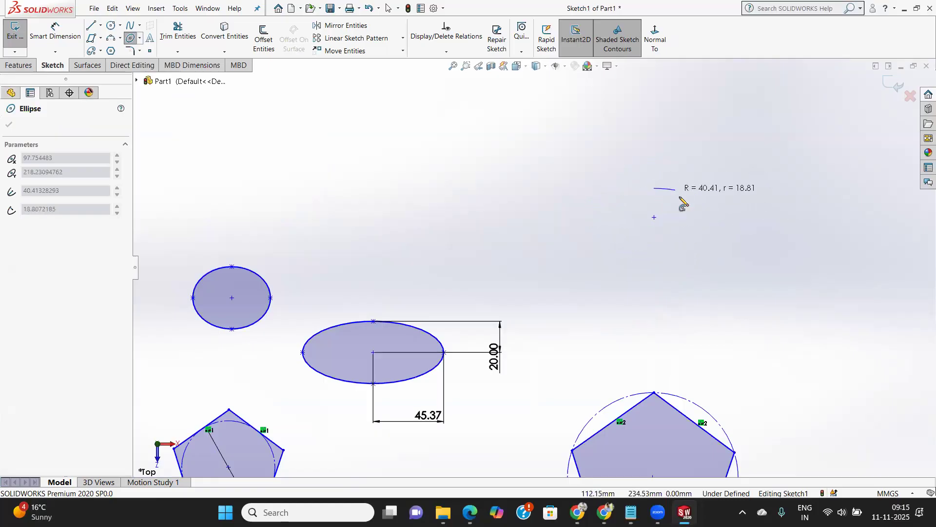
{"action": "left_click", "coordinate": [596, 227]}
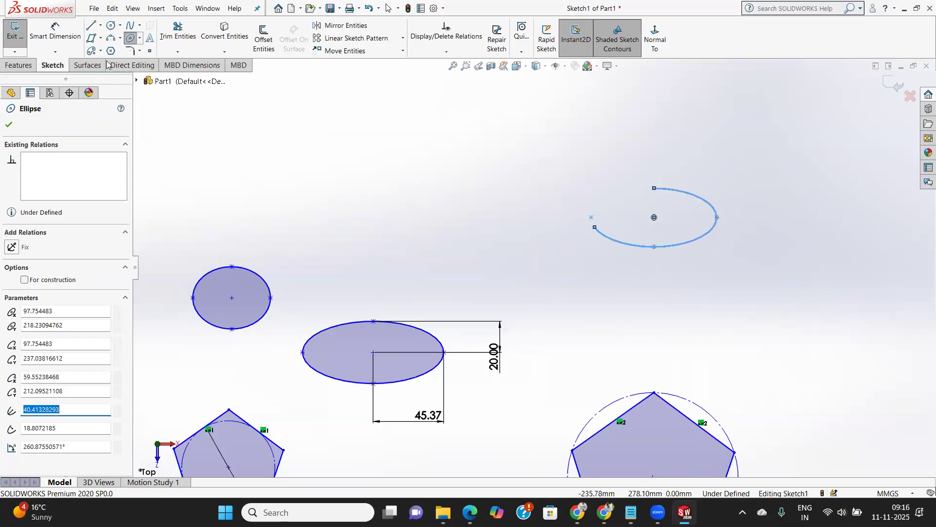
Step: Sketch another partial ellipse above the two full ellipses, with radii of about 38 mm and 15 mm and spanning about 277°
{"action": "left_click", "coordinate": [310, 177]}
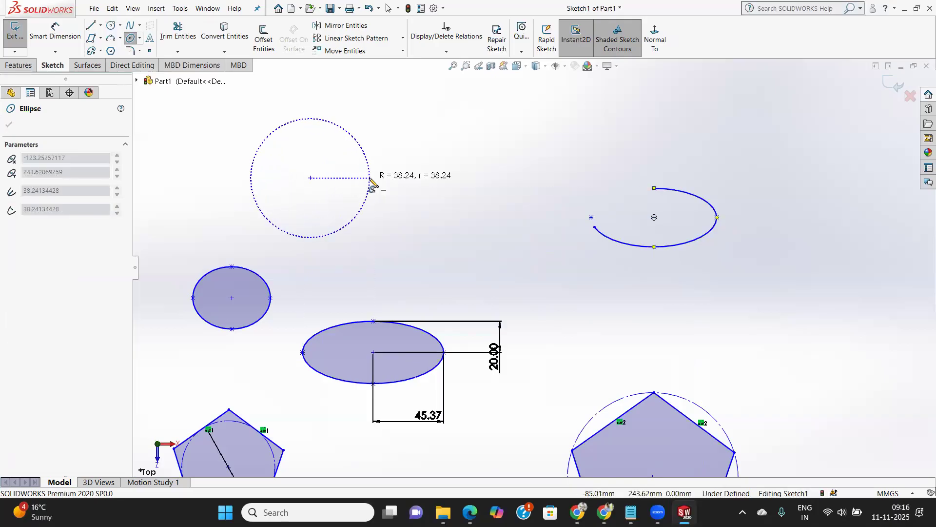
{"action": "left_click", "coordinate": [370, 178]}
{"action": "left_click", "coordinate": [309, 155]}
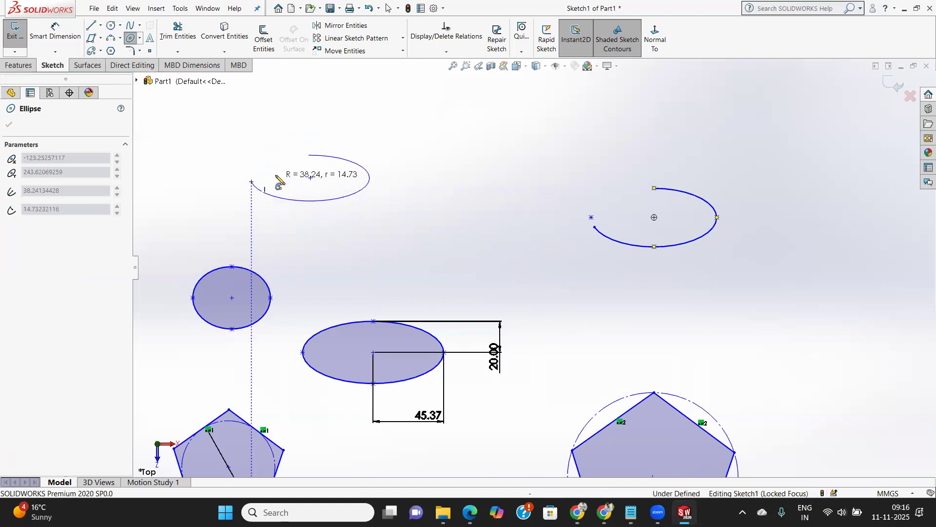
{"action": "left_click", "coordinate": [276, 177]}
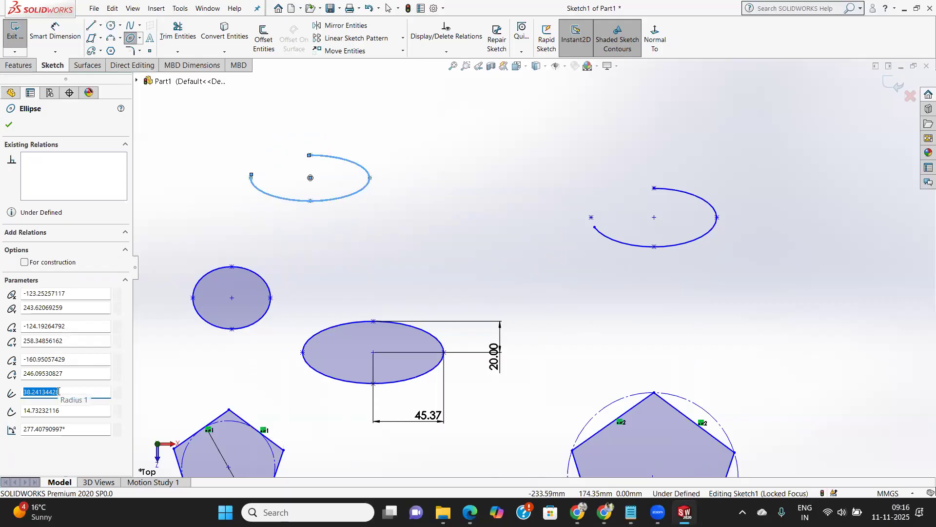
Step: Set the second partial ellipse's radii to 40 mm and 15 mm
{"action": "type", "text": "40"}
{"action": "key", "text": "Return"}
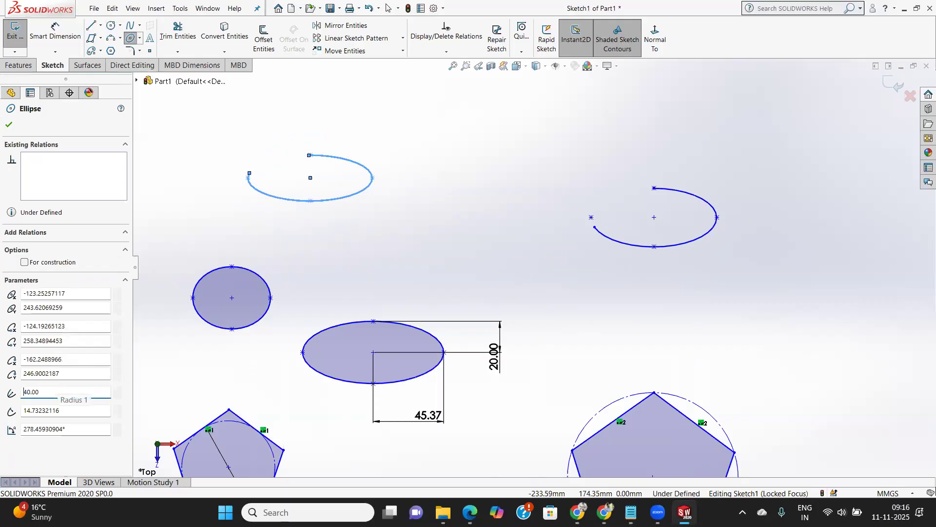
{"action": "left_click", "coordinate": [67, 413]}
{"action": "type", "text": "15"}
{"action": "key", "text": "Return"}
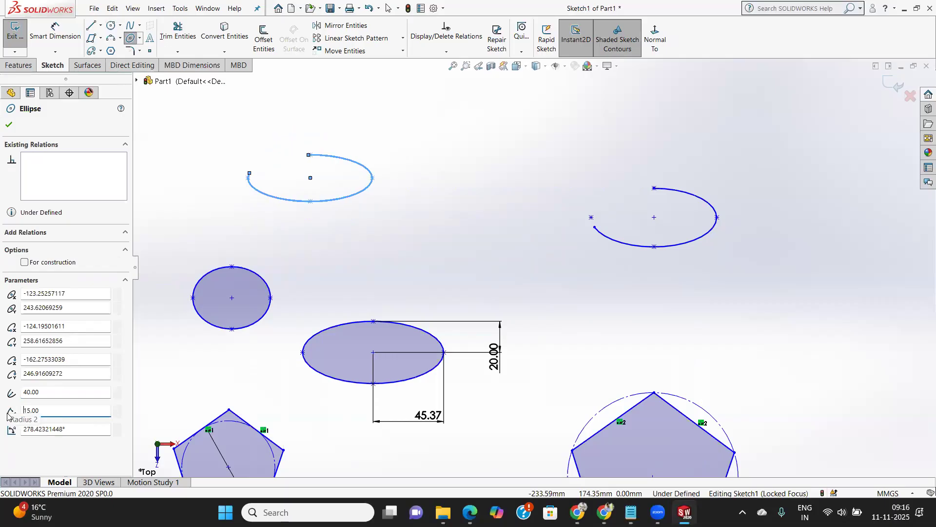
Step: Try to set the second partial ellipse's arc angle to 270° and to 180°
{"action": "left_click", "coordinate": [62, 430]}
{"action": "type", "text": "270.00"}
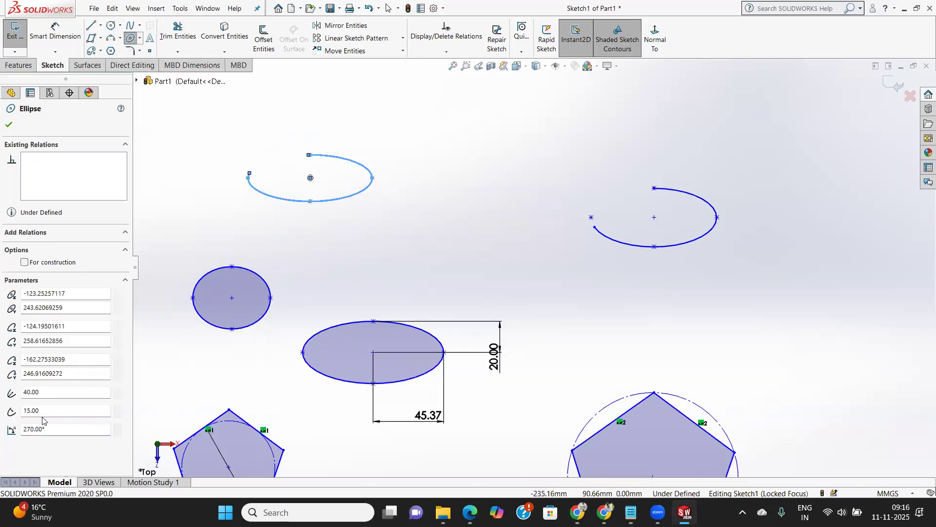
{"action": "left_click_drag", "start_coordinate": [51, 430], "coordinate": [14, 429]}
{"action": "type", "text": "18"}
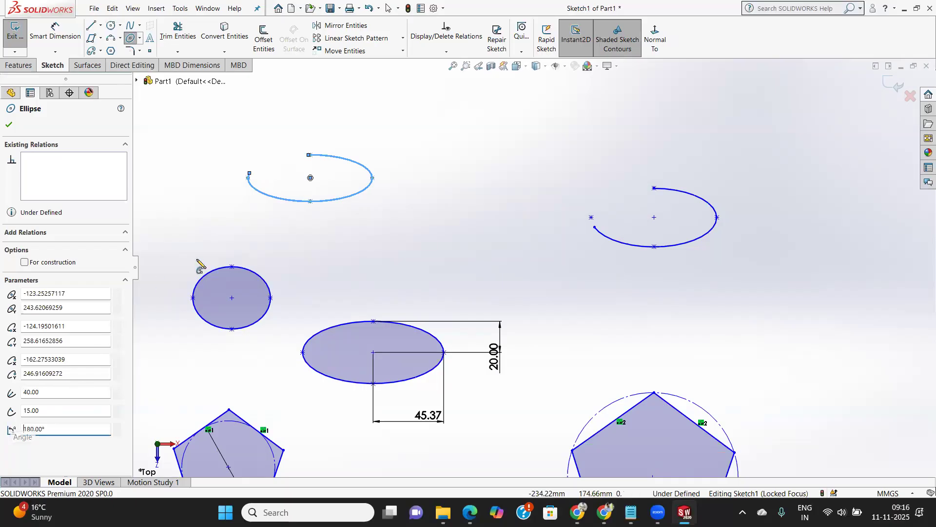
{"action": "left_click", "coordinate": [9, 126]}
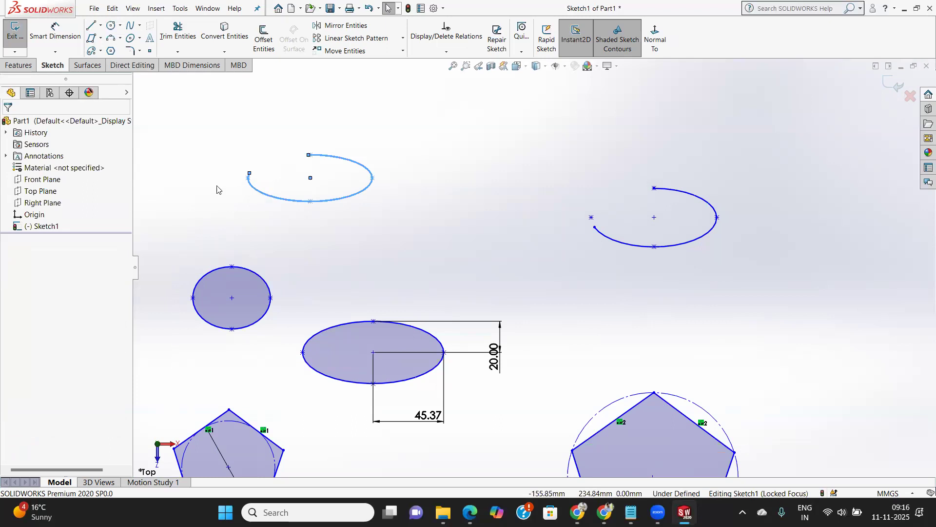
Step: Sketch a one-sided parabola arc above the partial ellipse over the large pentagon, with a focal distance of about 42 mm
{"action": "left_click", "coordinate": [141, 39]}
{"action": "left_click", "coordinate": [141, 38]}
{"action": "left_click", "coordinate": [141, 36]}
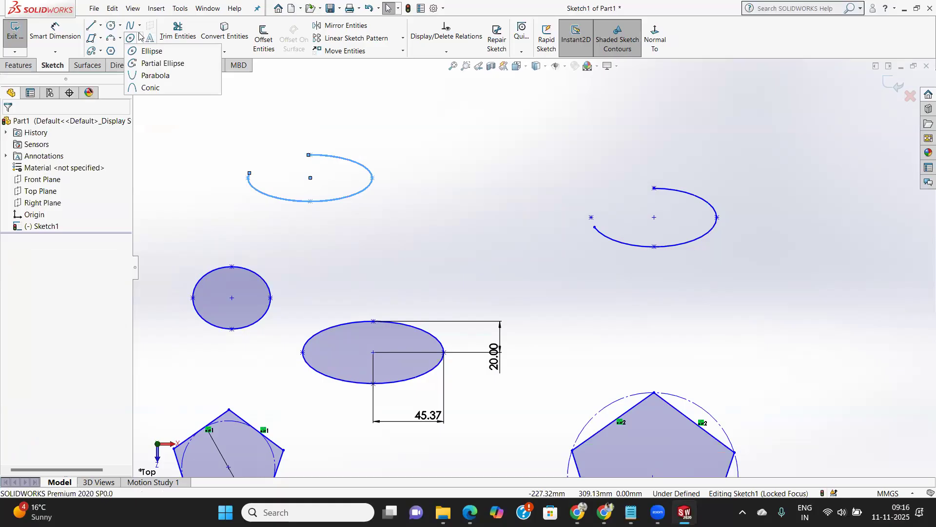
{"action": "left_click", "coordinate": [155, 77]}
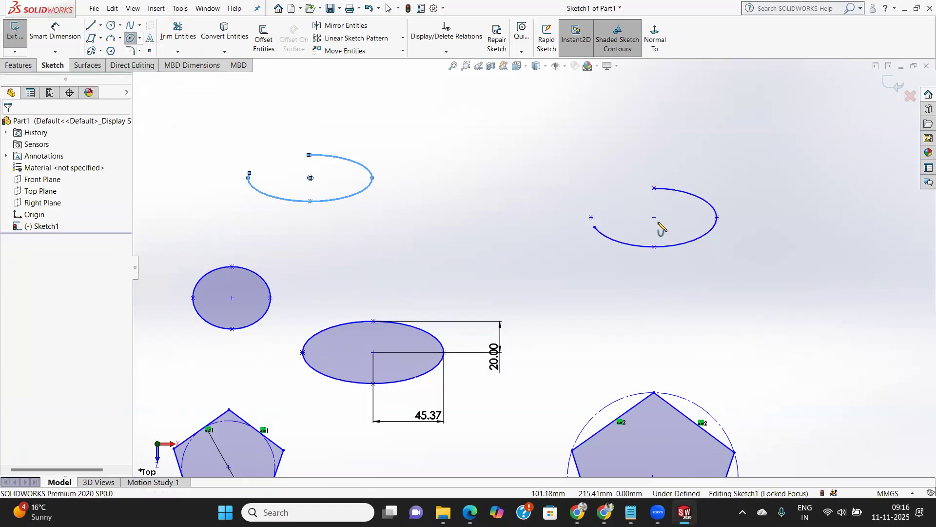
{"action": "scroll", "coordinate": [660, 224], "scroll_direction": "down", "scroll_amount": 2}
{"action": "scroll", "coordinate": [661, 223], "scroll_direction": "up", "scroll_amount": 5}
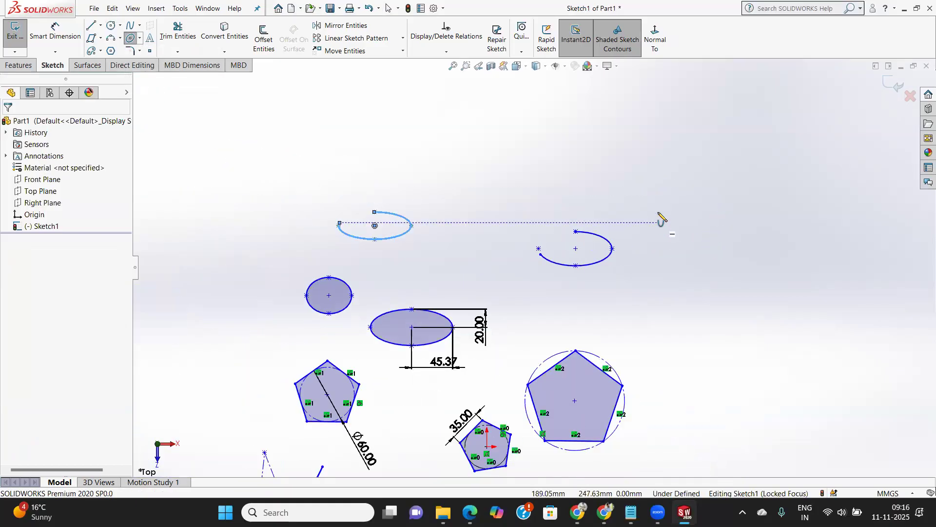
{"action": "left_click", "coordinate": [681, 178]}
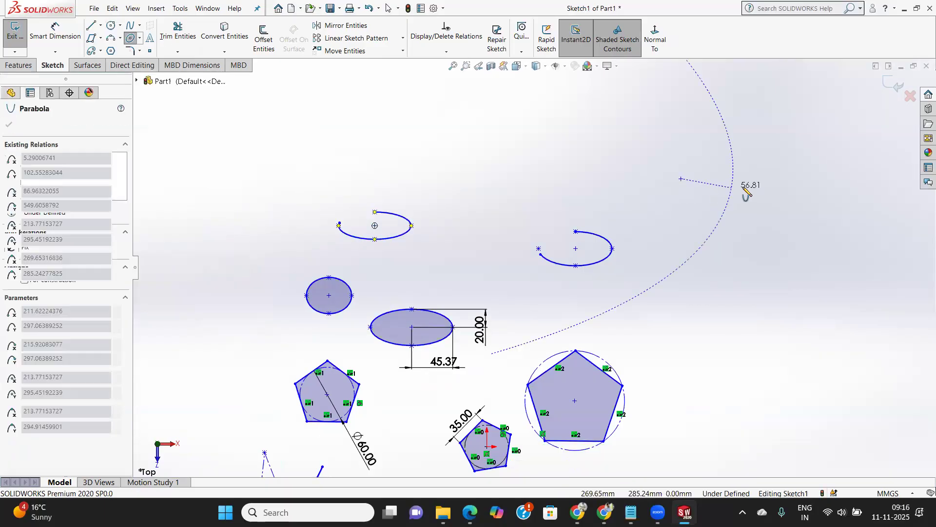
{"action": "scroll", "coordinate": [679, 220], "scroll_direction": "down", "scroll_amount": 2}
{"action": "left_click", "coordinate": [673, 218]}
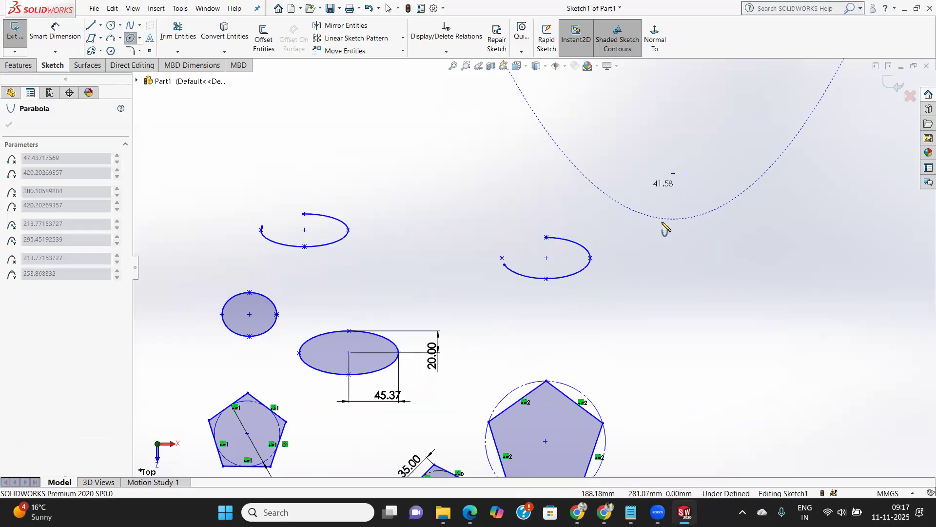
{"action": "left_click", "coordinate": [673, 261]}
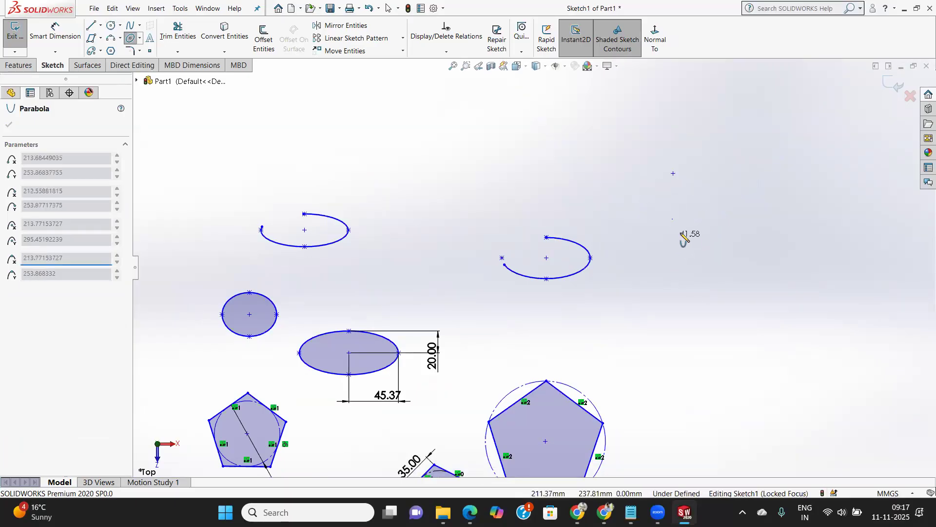
{"action": "left_click", "coordinate": [595, 140]}
{"action": "scroll", "coordinate": [687, 266], "scroll_direction": "up", "scroll_amount": 5}
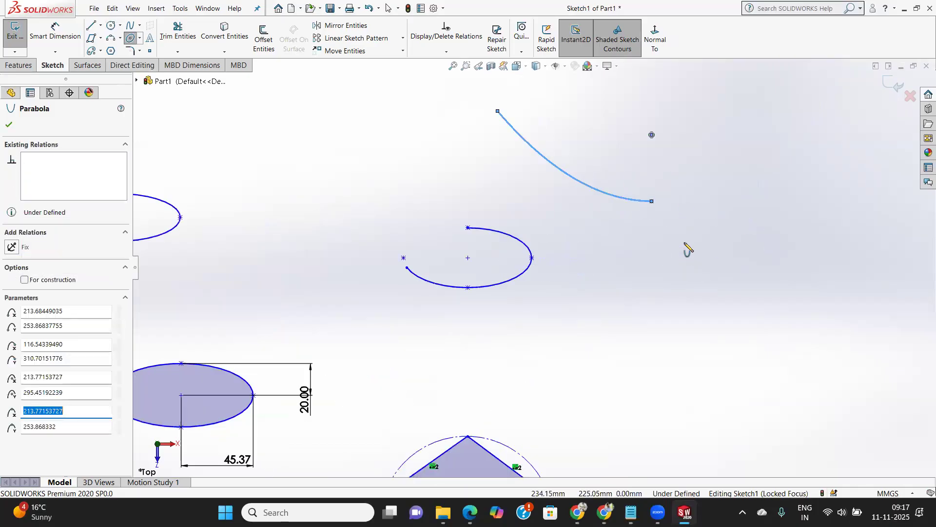
Step: Sketch a U-shaped parabola opening upward to the right of the first one, with a focal distance of about 27 mm
{"action": "scroll", "coordinate": [634, 248], "scroll_direction": "down", "scroll_amount": 1}
{"action": "scroll", "coordinate": [634, 249], "scroll_direction": "down", "scroll_amount": 3}
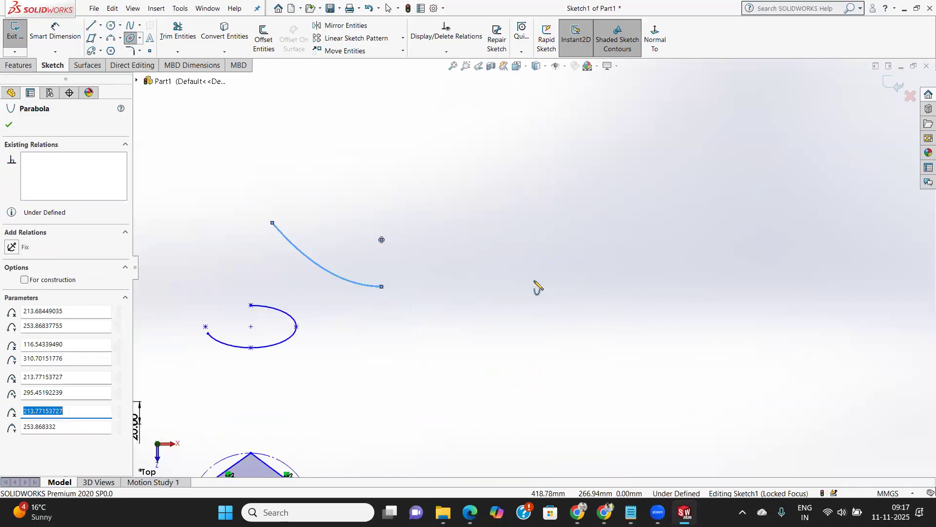
{"action": "left_click", "coordinate": [608, 233]}
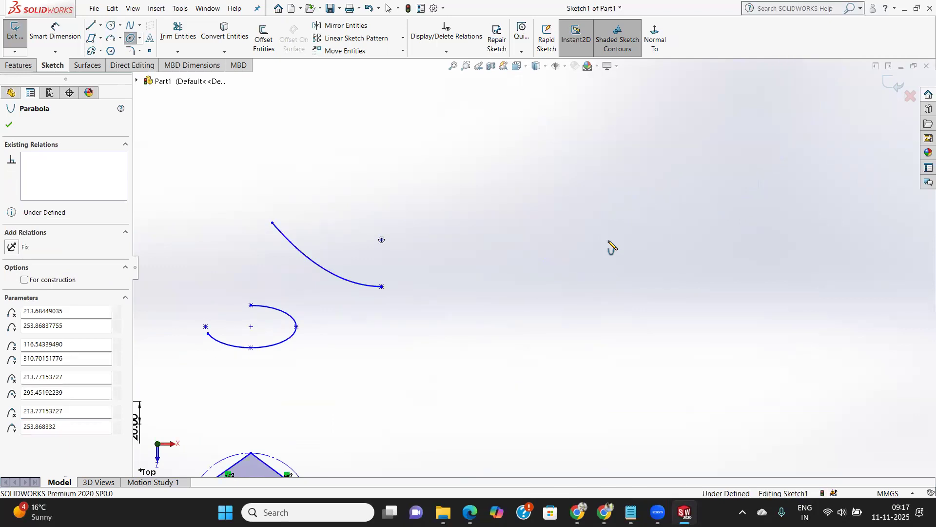
{"action": "left_click", "coordinate": [609, 264]}
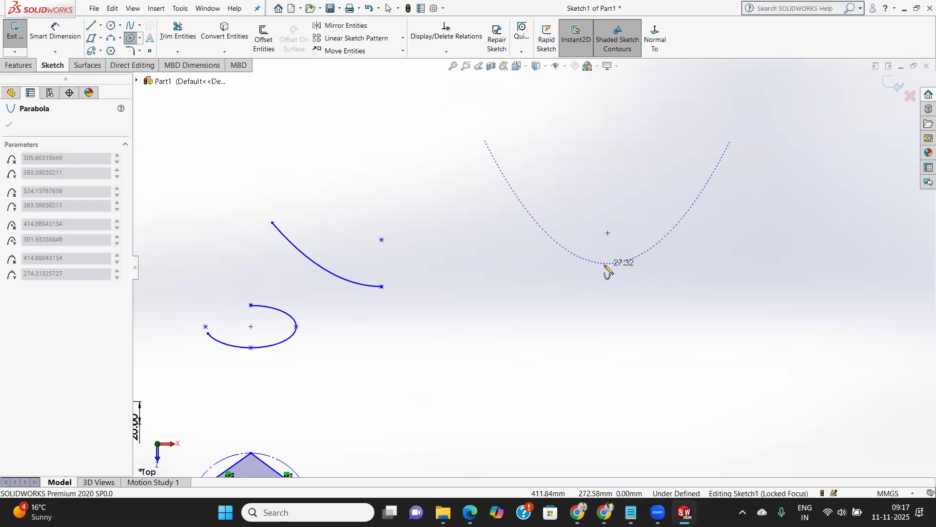
{"action": "left_click", "coordinate": [720, 161]}
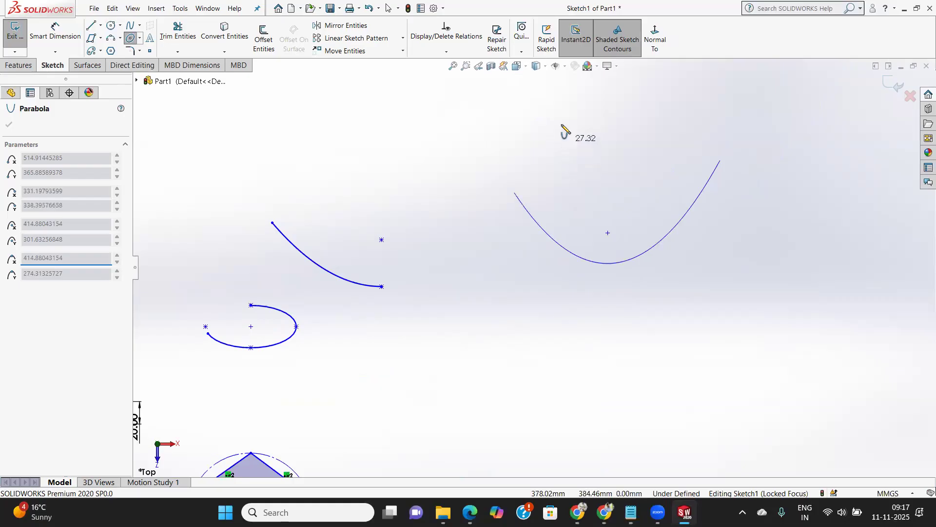
{"action": "left_click", "coordinate": [496, 162]}
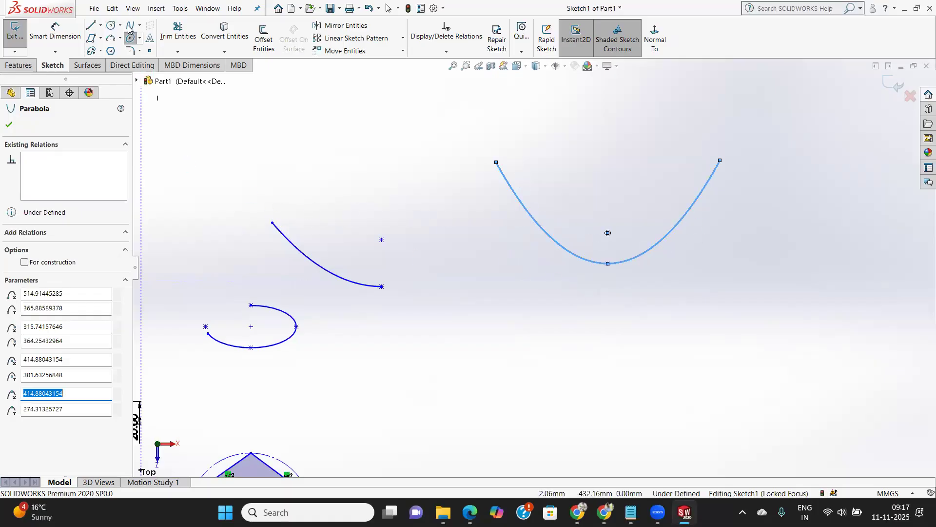
Step: Sketch a conic bulging left above the 40 mm by 15 mm partial ellipse, with its endpoints vertically aligned
{"action": "left_click", "coordinate": [141, 38]}
{"action": "left_click", "coordinate": [140, 38]}
{"action": "left_click", "coordinate": [139, 39]}
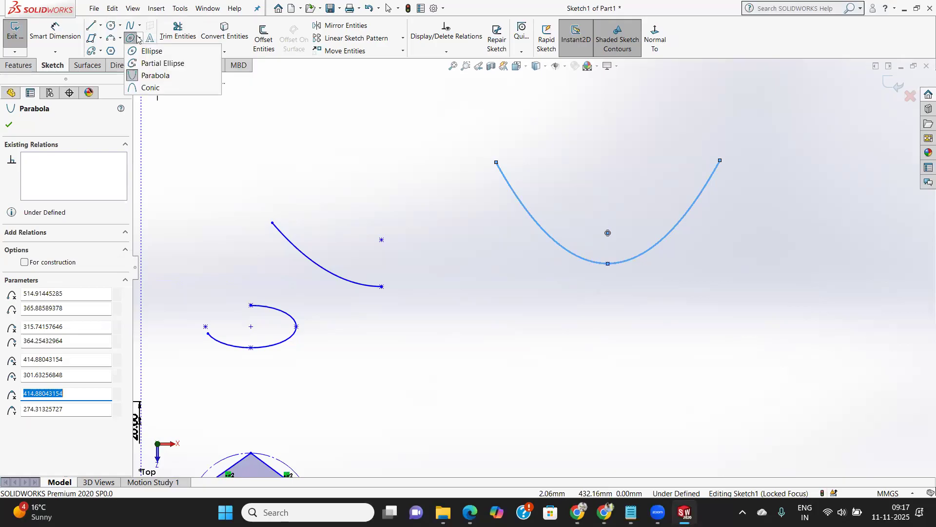
{"action": "left_click", "coordinate": [152, 89]}
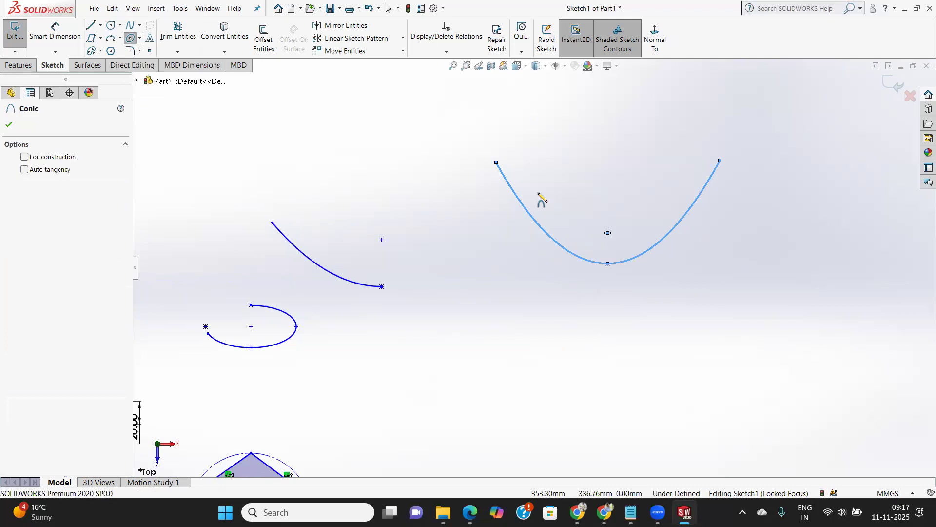
{"action": "scroll", "coordinate": [540, 200], "scroll_direction": "up", "scroll_amount": 5}
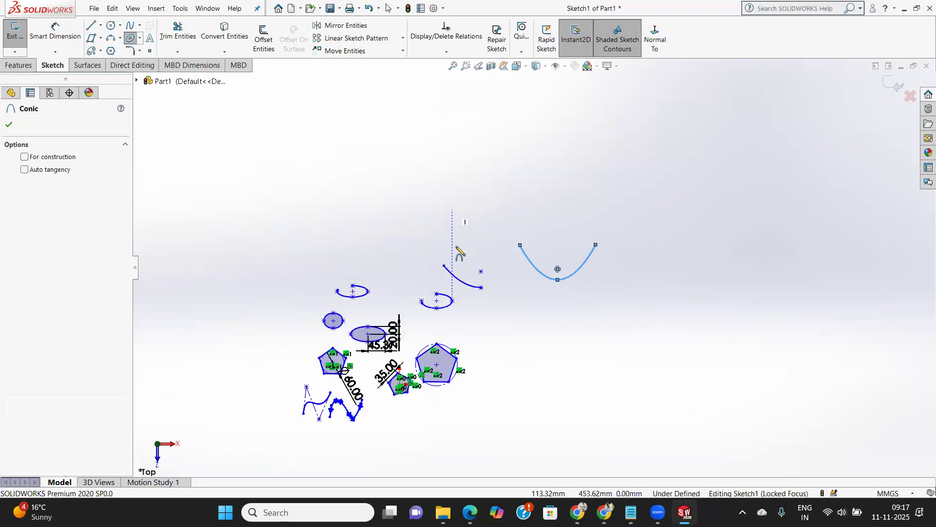
{"action": "scroll", "coordinate": [384, 275], "scroll_direction": "down", "scroll_amount": 2}
{"action": "scroll", "coordinate": [378, 258], "scroll_direction": "down", "scroll_amount": 3}
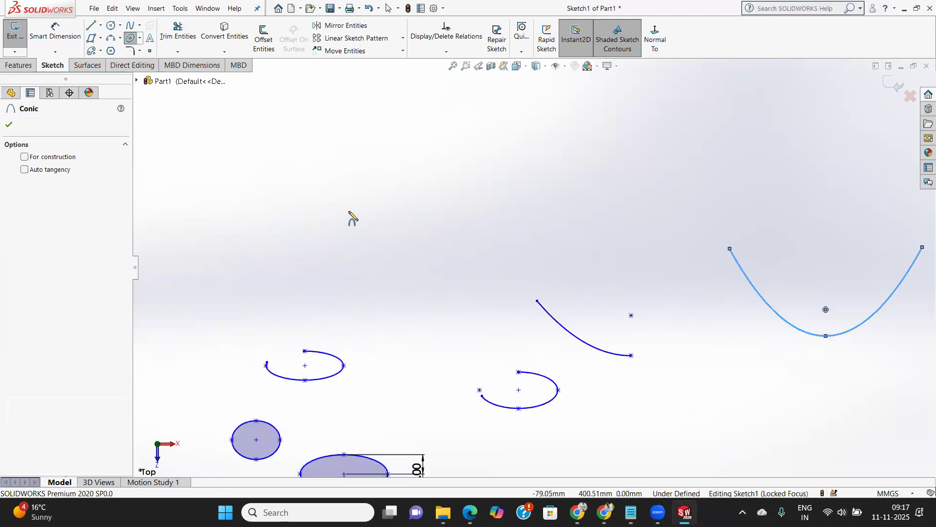
{"action": "left_click", "coordinate": [352, 200]}
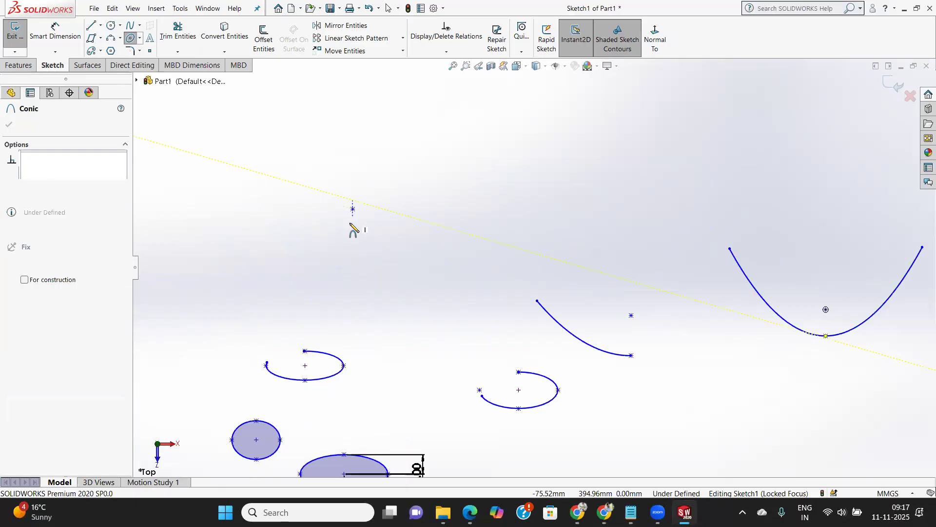
{"action": "left_click", "coordinate": [353, 287]}
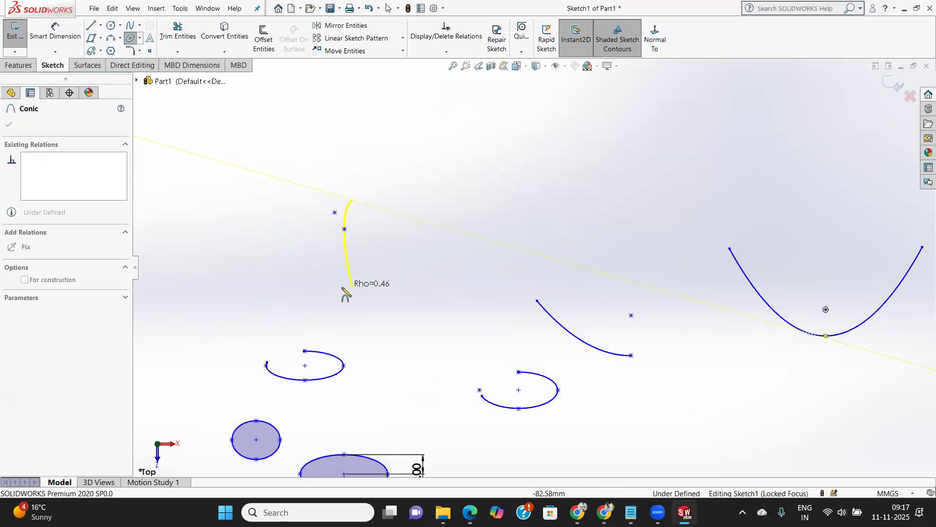
{"action": "left_click", "coordinate": [336, 222]}
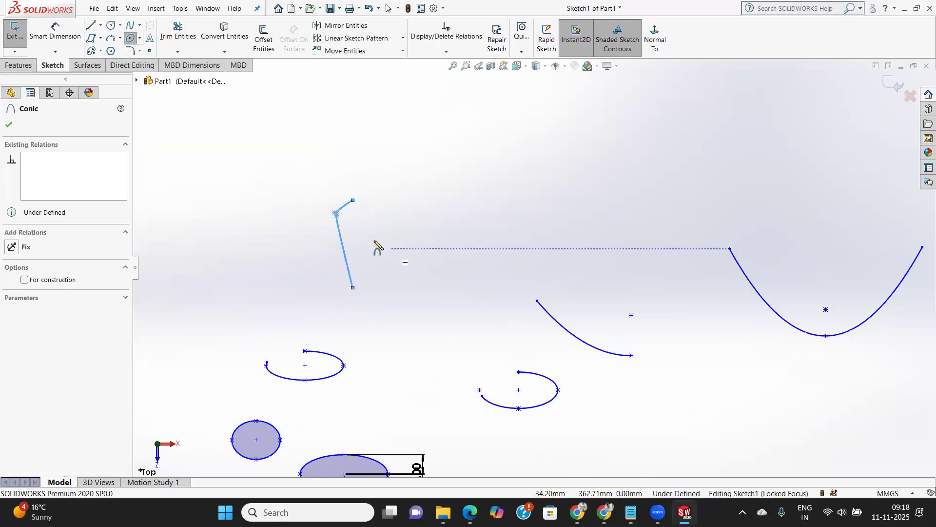
Step: Close the conic with a second one between the same endpoints, bulging right with a rho of about 0.75
{"action": "left_click", "coordinate": [353, 200]}
{"action": "left_click", "coordinate": [353, 288]}
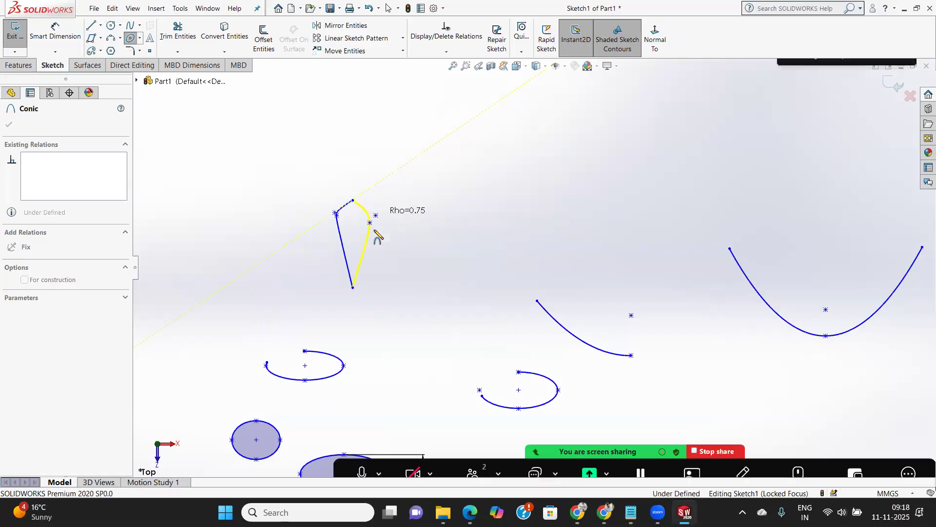
{"action": "left_click", "coordinate": [376, 227]}
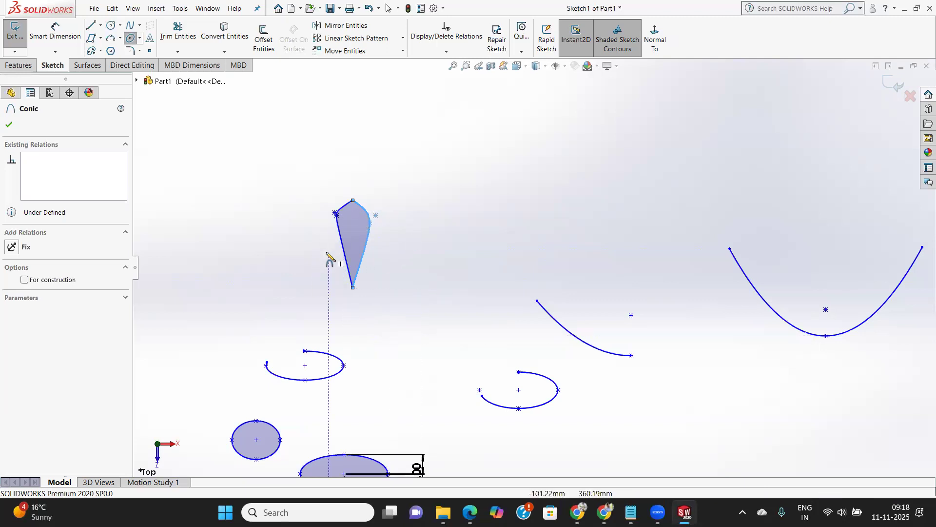
{"action": "left_click", "coordinate": [8, 126]}
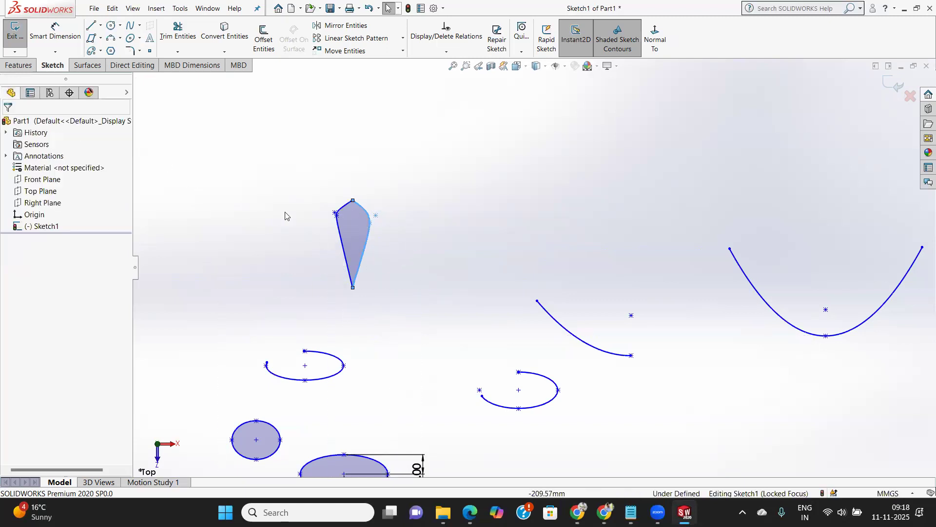
Step: Move the left conic's control vertex outward to an X coordinate of about -95 mm
{"action": "left_click", "coordinate": [336, 217]}
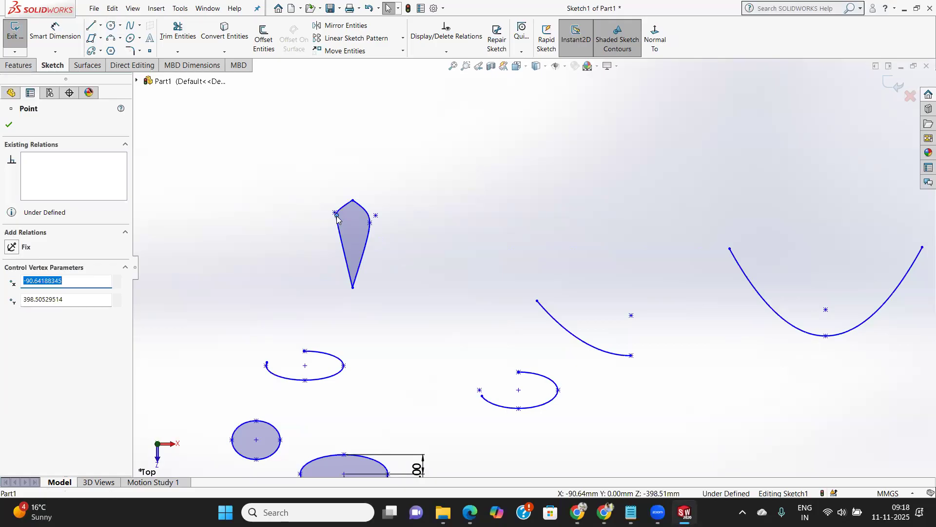
{"action": "scroll", "coordinate": [337, 222], "scroll_direction": "up", "scroll_amount": 4}
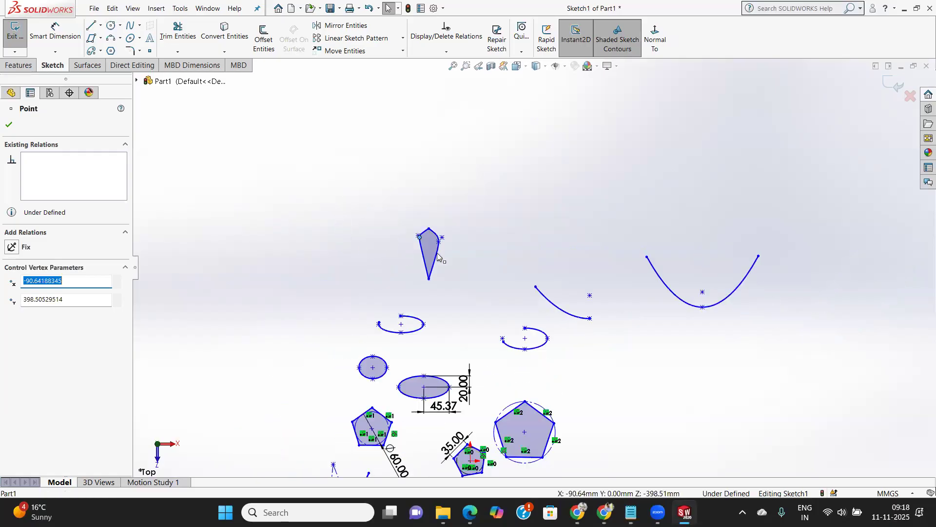
{"action": "scroll", "coordinate": [431, 234], "scroll_direction": "down", "scroll_amount": 8}
{"action": "scroll", "coordinate": [431, 227], "scroll_direction": "down", "scroll_amount": 1}
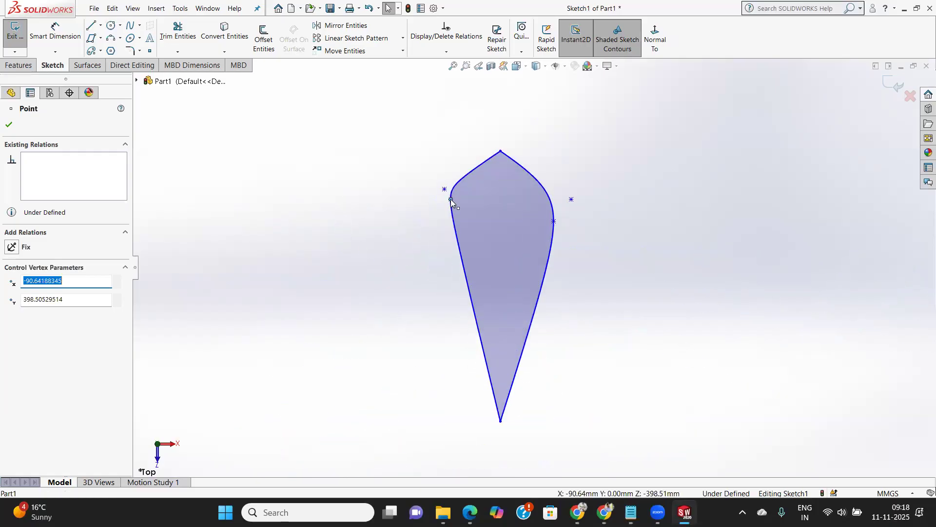
{"action": "left_click", "coordinate": [450, 200]}
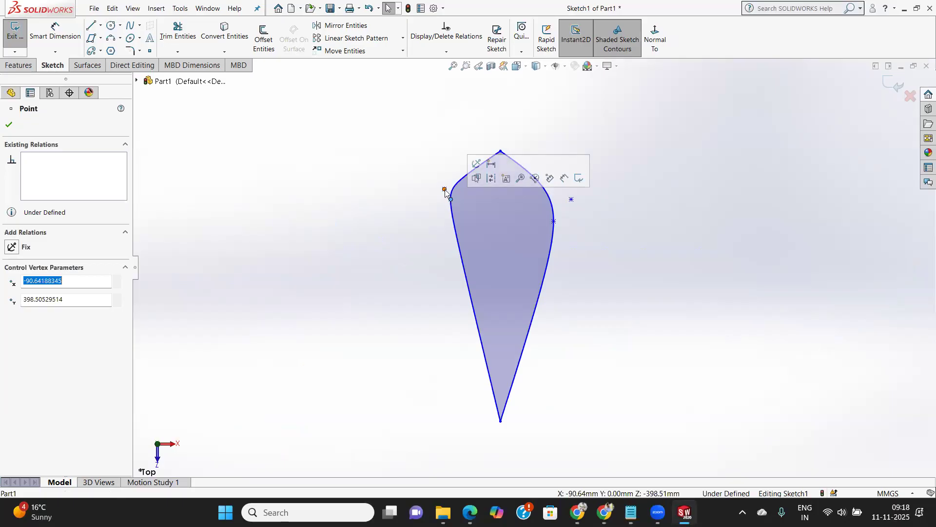
{"action": "mouse_move", "coordinate": [443, 191]}
{"action": "left_mouse_down"}
{"action": "mouse_move", "coordinate": [440, 204]}
{"action": "mouse_move", "coordinate": [425, 199]}
{"action": "mouse_move", "coordinate": [437, 199]}
{"action": "left_mouse_up"}
{"action": "scroll", "coordinate": [480, 204], "scroll_direction": "up", "scroll_amount": 4}
{"action": "scroll", "coordinate": [480, 204], "scroll_direction": "down", "scroll_amount": 1}
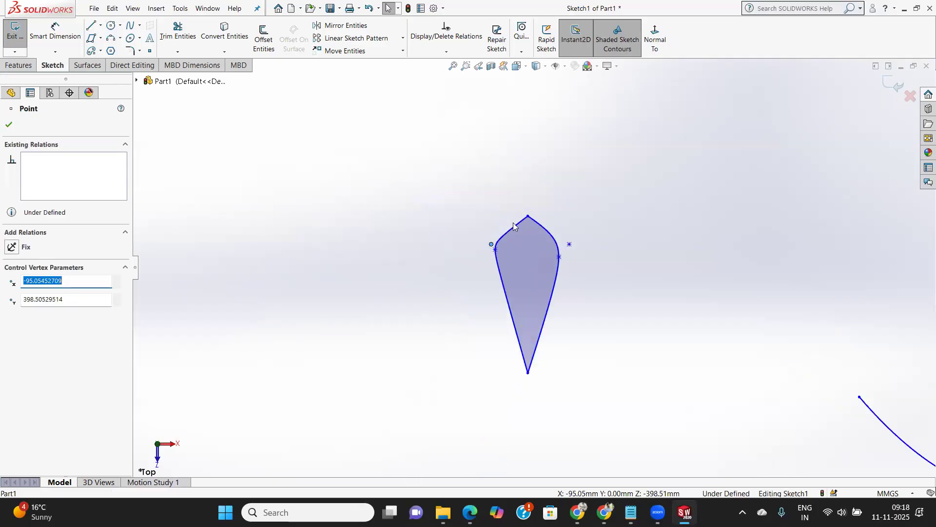
{"action": "scroll", "coordinate": [514, 225], "scroll_direction": "up", "scroll_amount": 5}
{"action": "scroll", "coordinate": [572, 288], "scroll_direction": "down", "scroll_amount": 3}
{"action": "scroll", "coordinate": [565, 287], "scroll_direction": "down", "scroll_amount": 3}
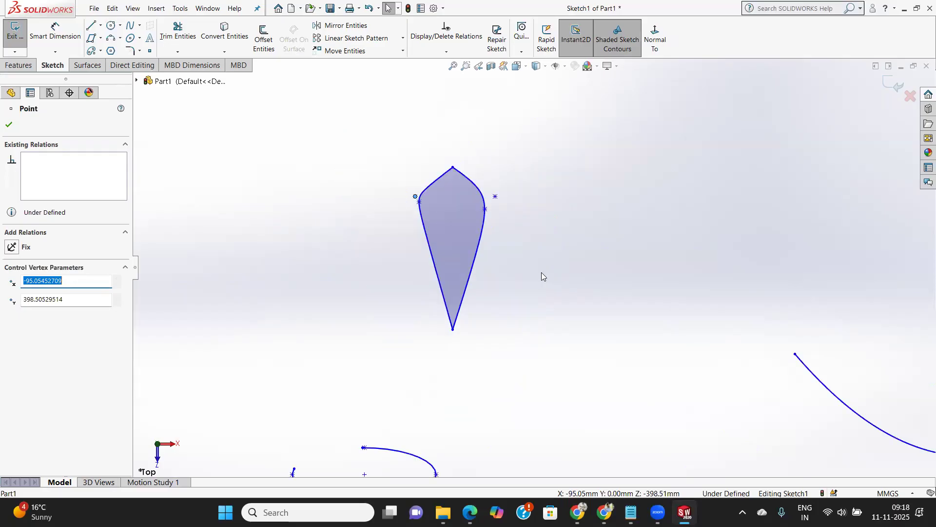
{"action": "scroll", "coordinate": [541, 272], "scroll_direction": "up", "scroll_amount": 5}
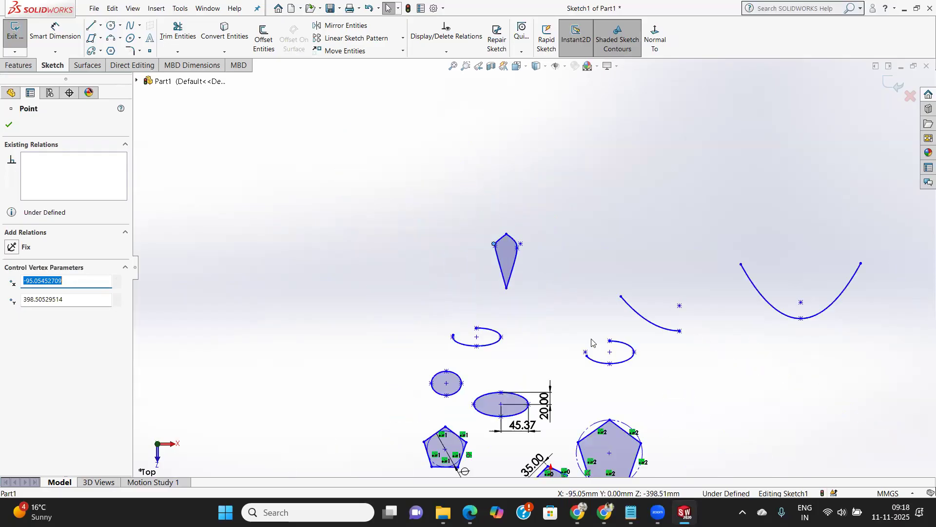
{"action": "scroll", "coordinate": [592, 342], "scroll_direction": "down", "scroll_amount": 3}
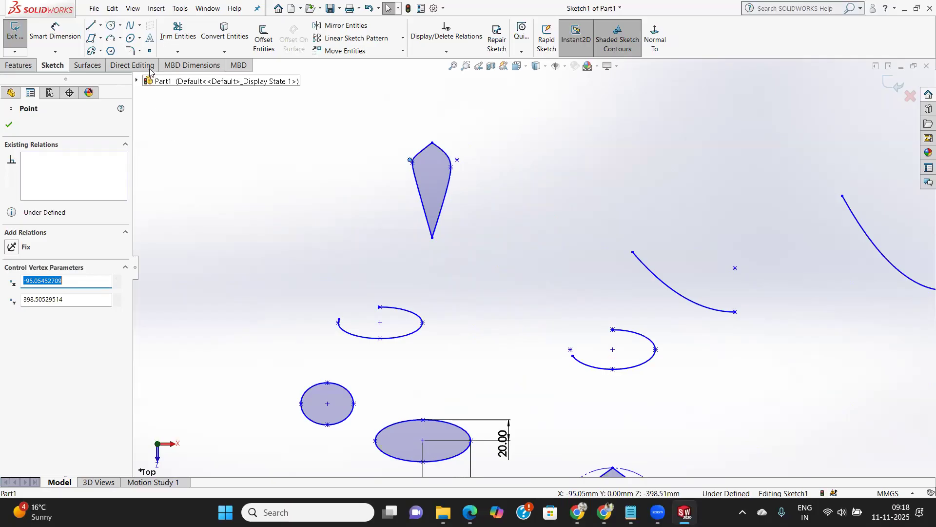
{"action": "left_click", "coordinate": [140, 51]}
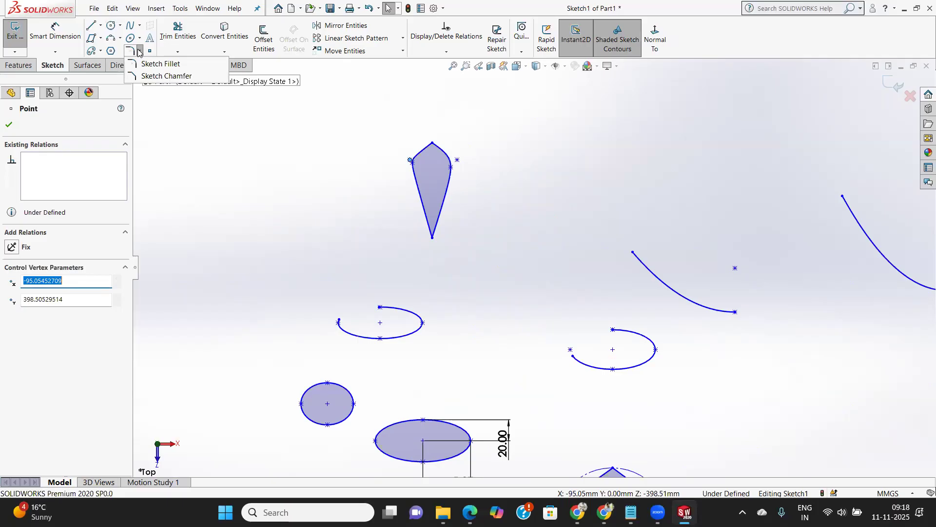
{"action": "left_click", "coordinate": [261, 239]}
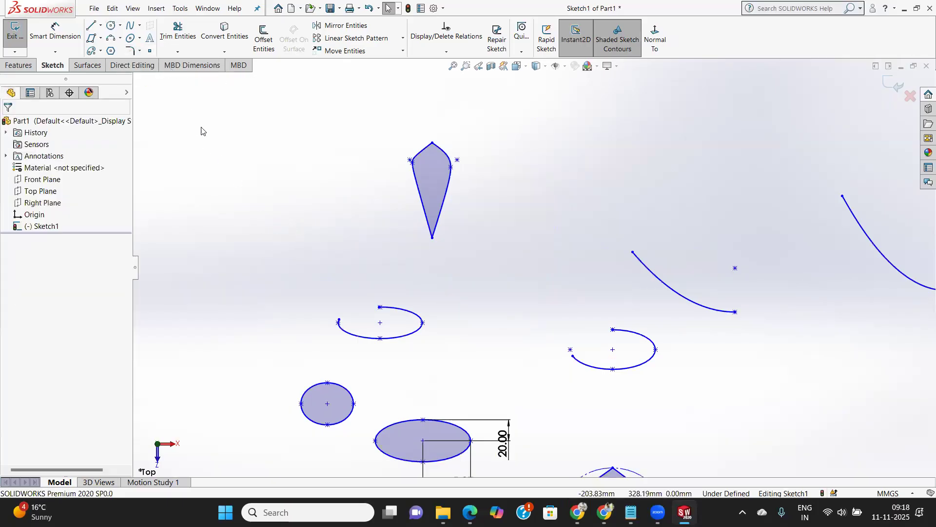
Step: Sketch a corner rectangle about 119 mm by 66 mm to the left of the closed conic shape
{"action": "left_click", "coordinate": [102, 38]}
{"action": "left_click", "coordinate": [119, 39]}
{"action": "left_click", "coordinate": [102, 39]}
{"action": "left_click", "coordinate": [120, 38]}
{"action": "left_click", "coordinate": [101, 39]}
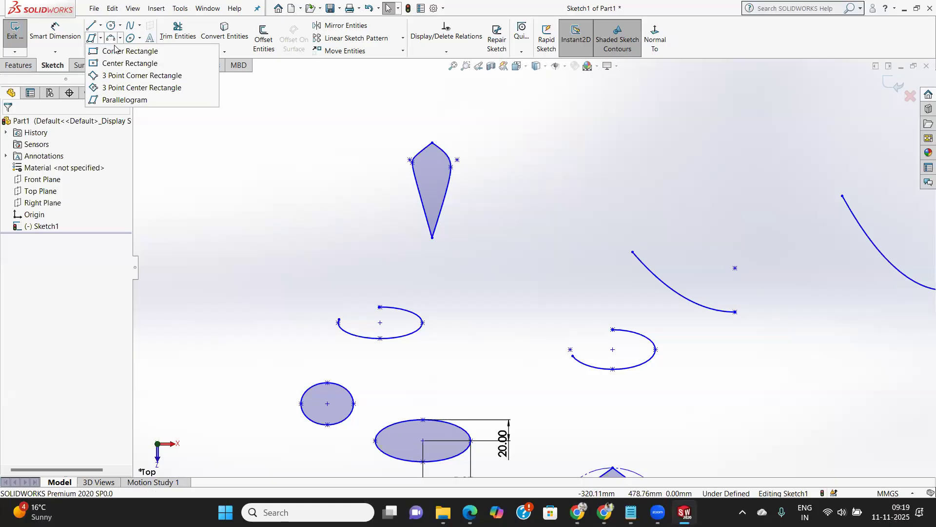
{"action": "left_click", "coordinate": [127, 51]}
{"action": "scroll", "coordinate": [505, 251], "scroll_direction": "up", "scroll_amount": 3}
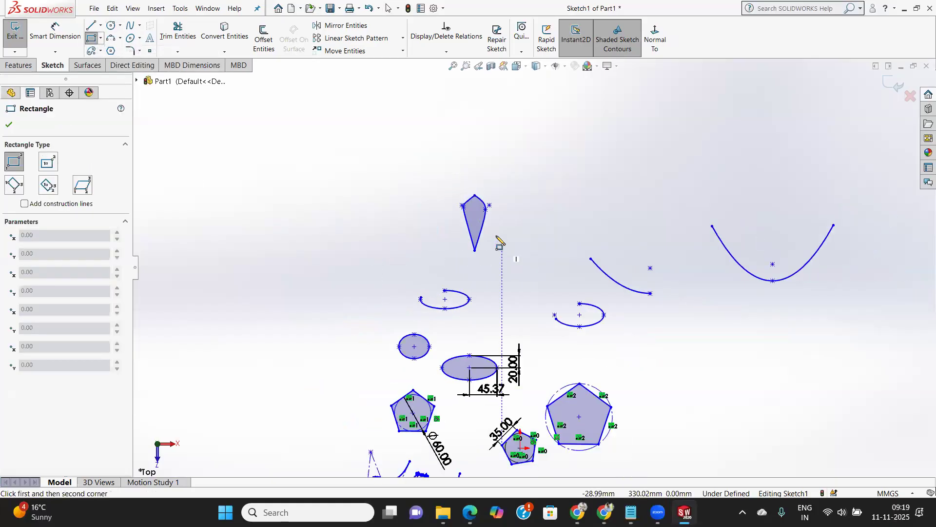
{"action": "scroll", "coordinate": [313, 194], "scroll_direction": "down", "scroll_amount": 4}
{"action": "left_click", "coordinate": [226, 257]}
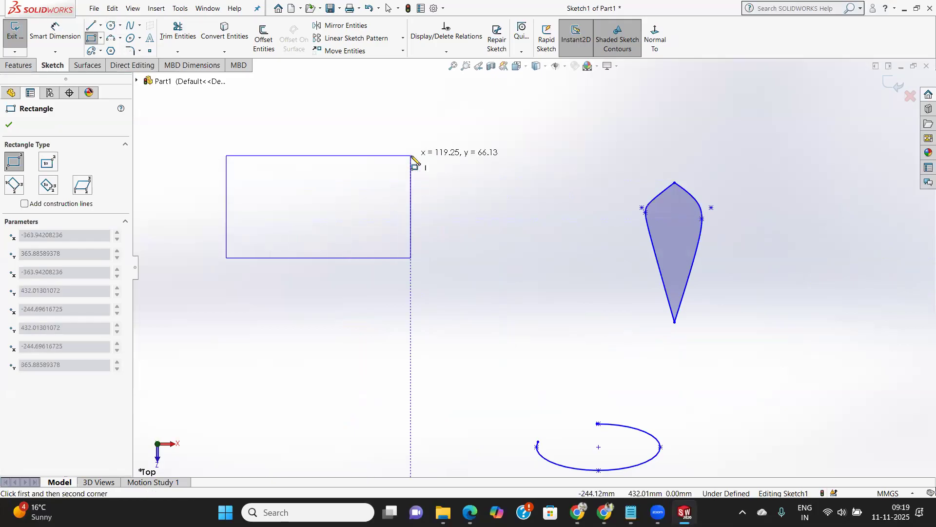
{"action": "left_click", "coordinate": [411, 156]}
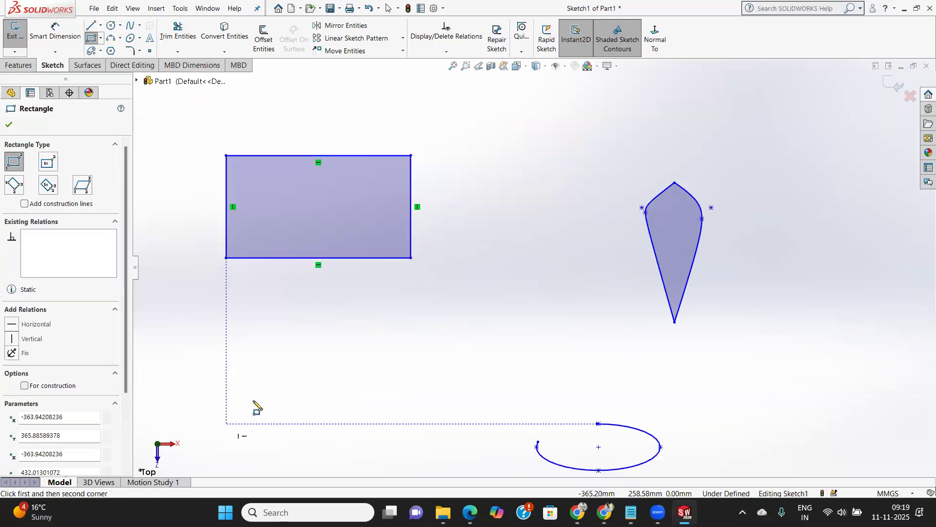
Step: Sketch a second corner rectangle about 119 mm by 61 mm below the first, with its vertical sides aligned to it
{"action": "left_click", "coordinate": [226, 424]}
{"action": "left_click", "coordinate": [411, 330]}
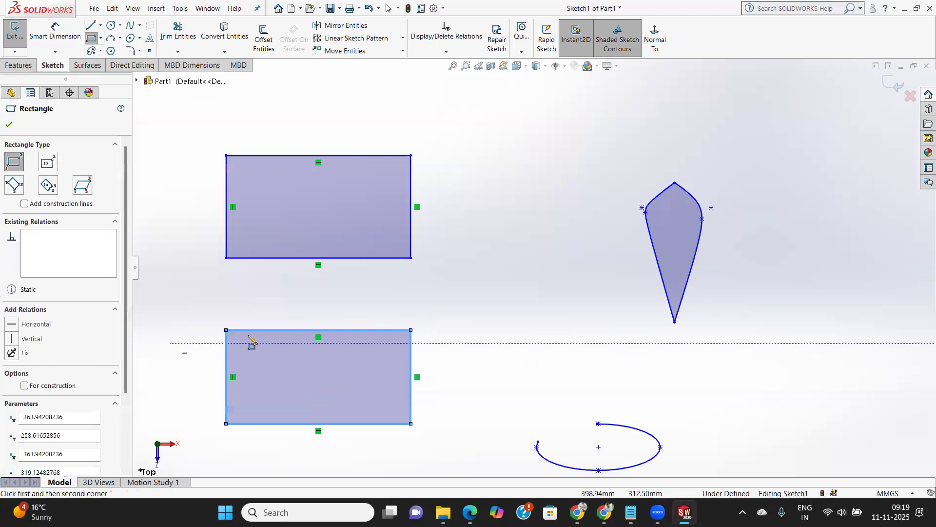
{"action": "left_click", "coordinate": [4, 127]}
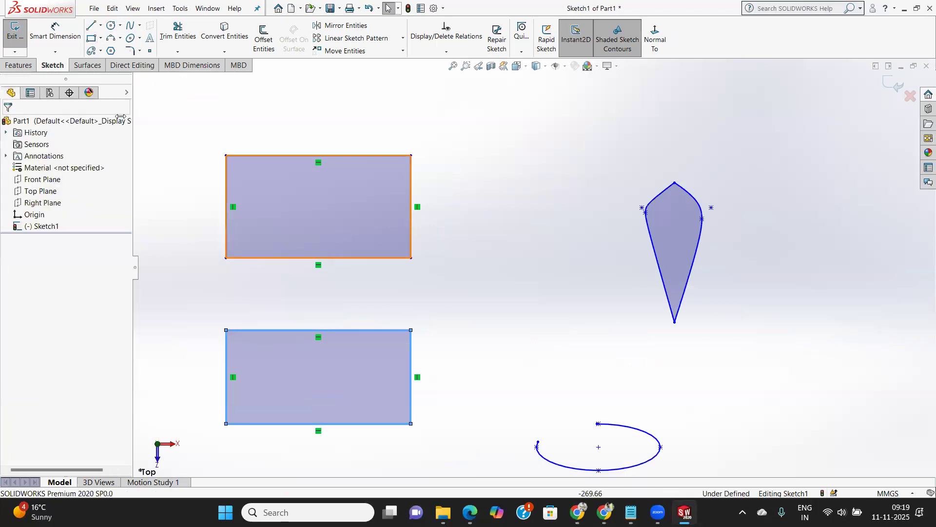
Step: Start a 10 mm Sketch Fillet on the top-right corner of the upper rectangle
{"action": "left_click", "coordinate": [140, 51]}
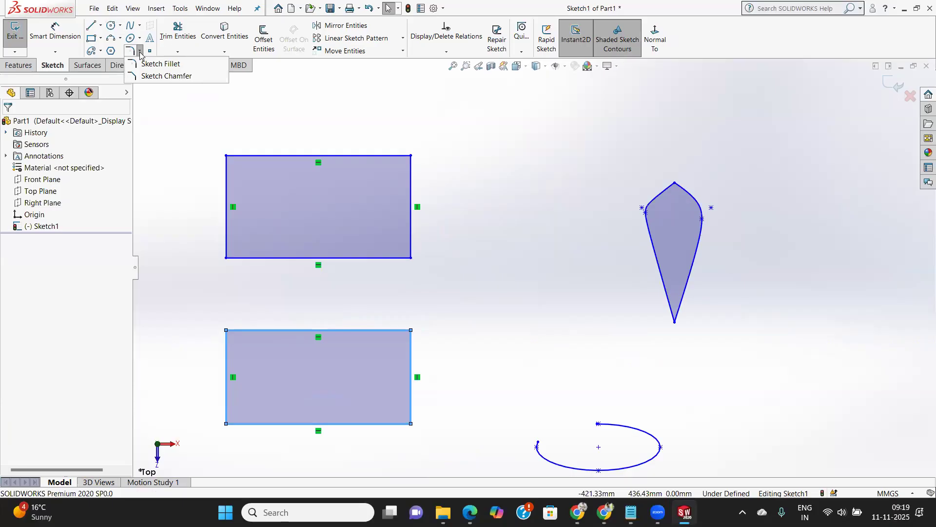
{"action": "left_click", "coordinate": [140, 52]}
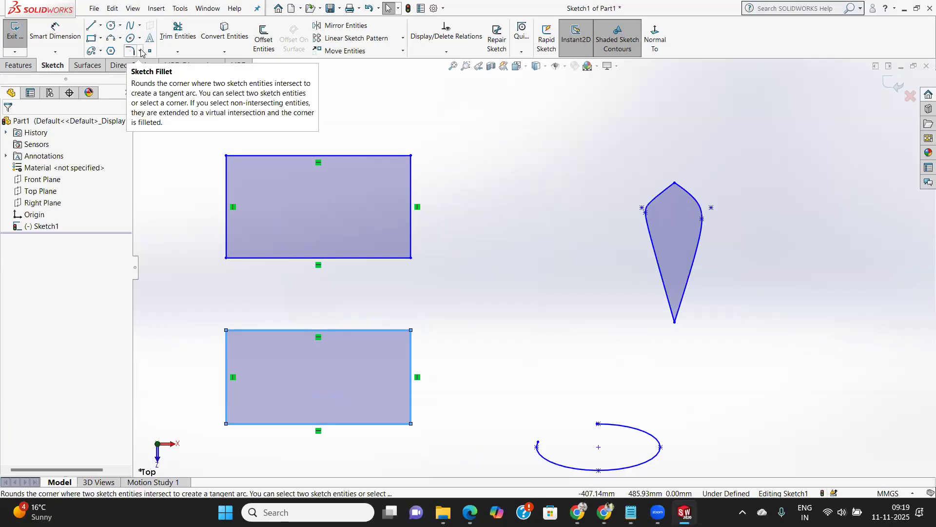
{"action": "left_click", "coordinate": [140, 51]}
{"action": "left_click", "coordinate": [161, 64]}
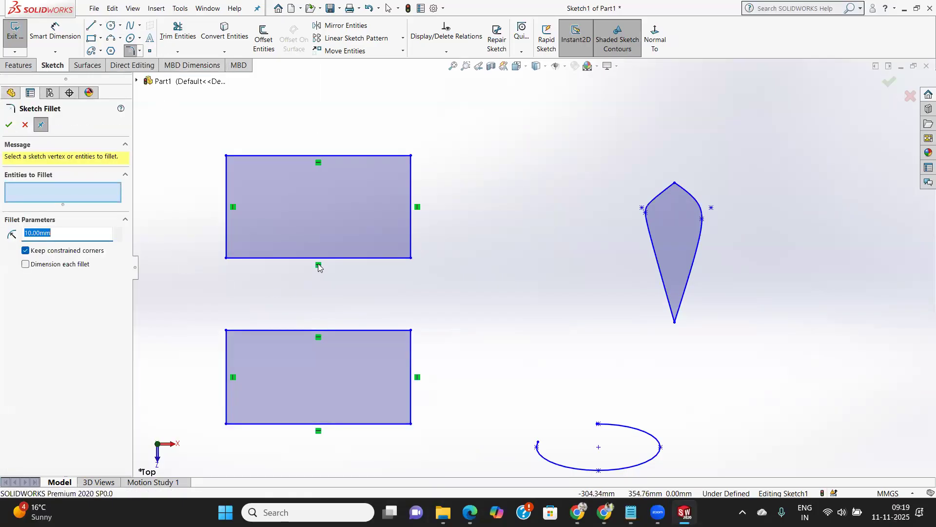
{"action": "left_click", "coordinate": [411, 156]}
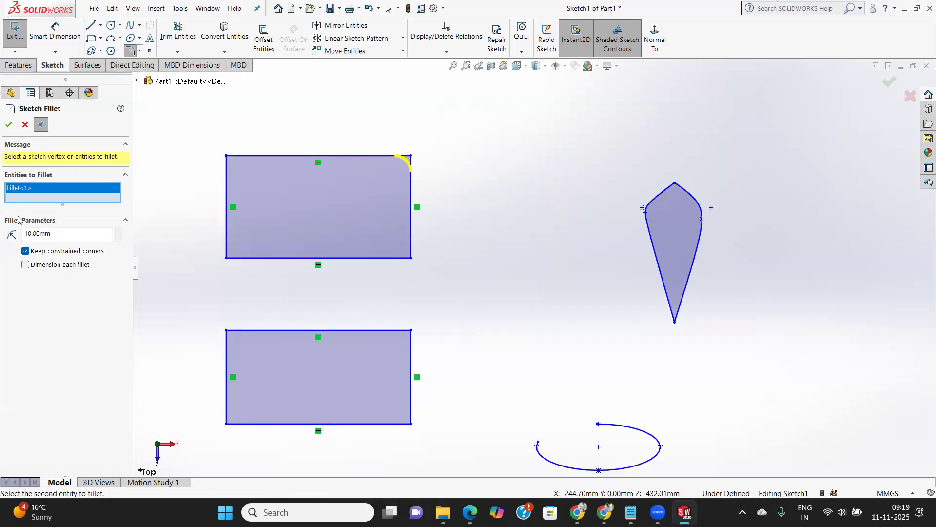
Step: Try a 20 mm radius for the corner fillet and return it to 10 mm
{"action": "double_click", "coordinate": [23, 233]}
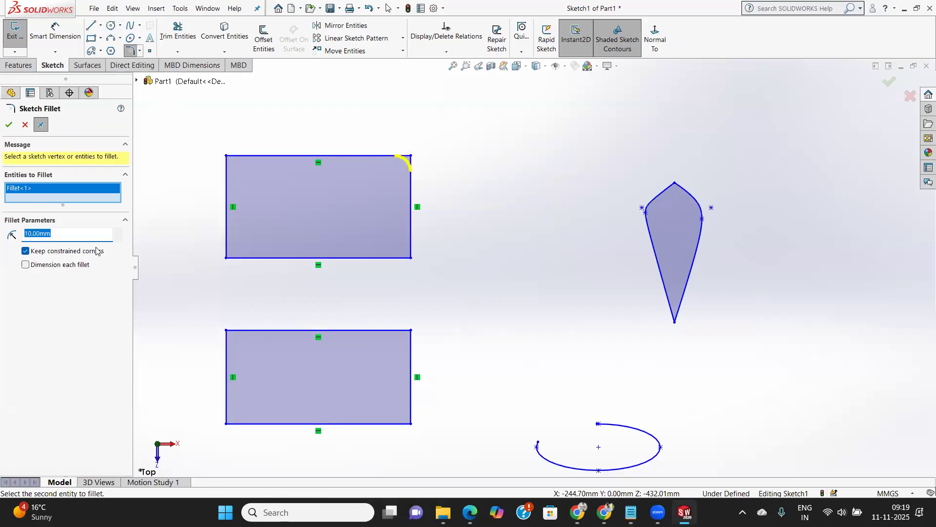
{"action": "type", "text": "20"}
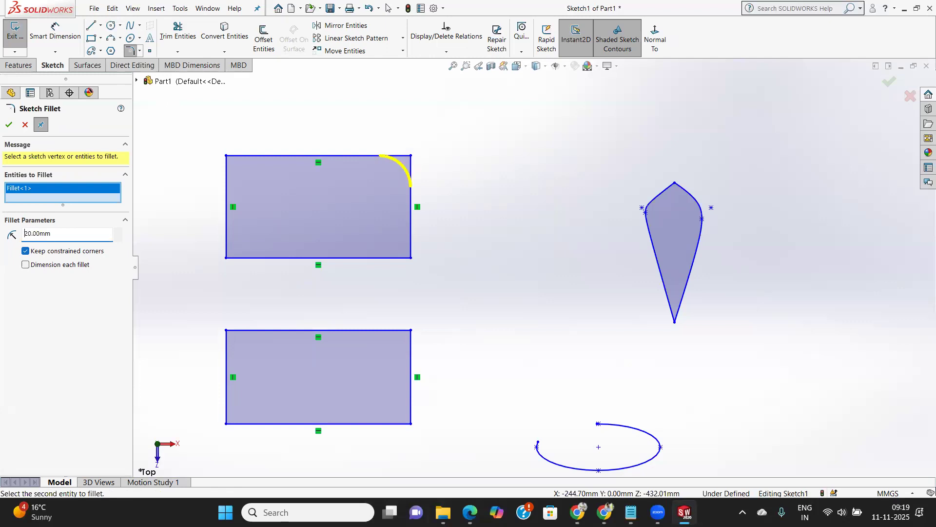
{"action": "key", "text": "Return"}
{"action": "type", "text": "10"}
{"action": "key", "text": "Return"}
Step: Add the upper rectangle's other three corners to the selection and apply the 10 mm fillets
{"action": "left_click", "coordinate": [411, 257]}
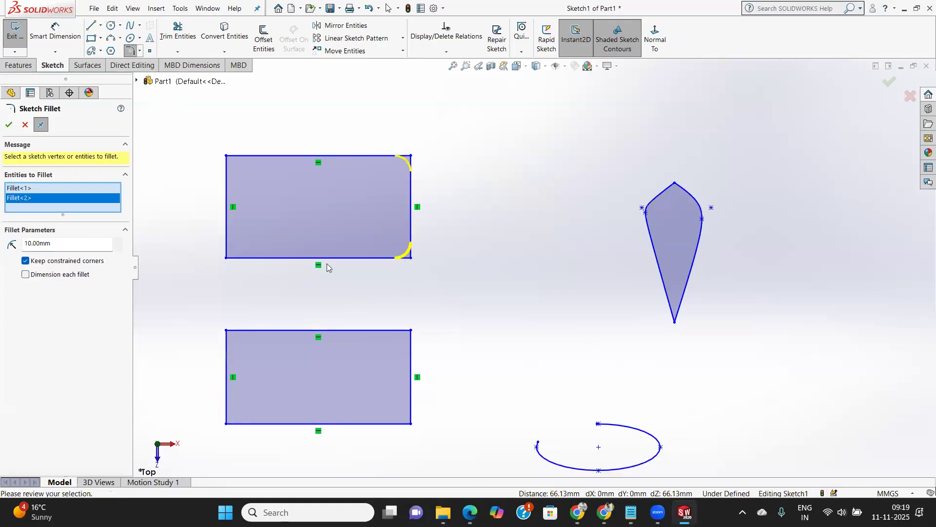
{"action": "left_click", "coordinate": [228, 258]}
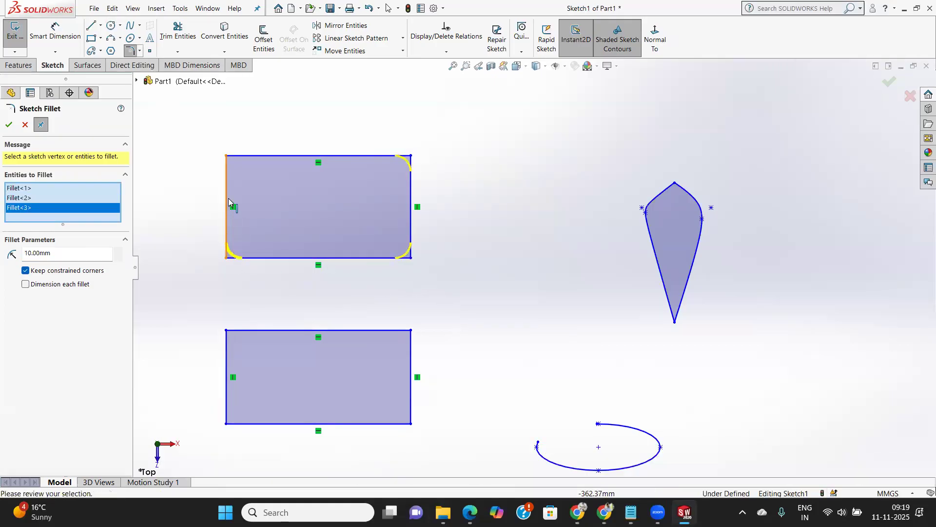
{"action": "left_click", "coordinate": [227, 156]}
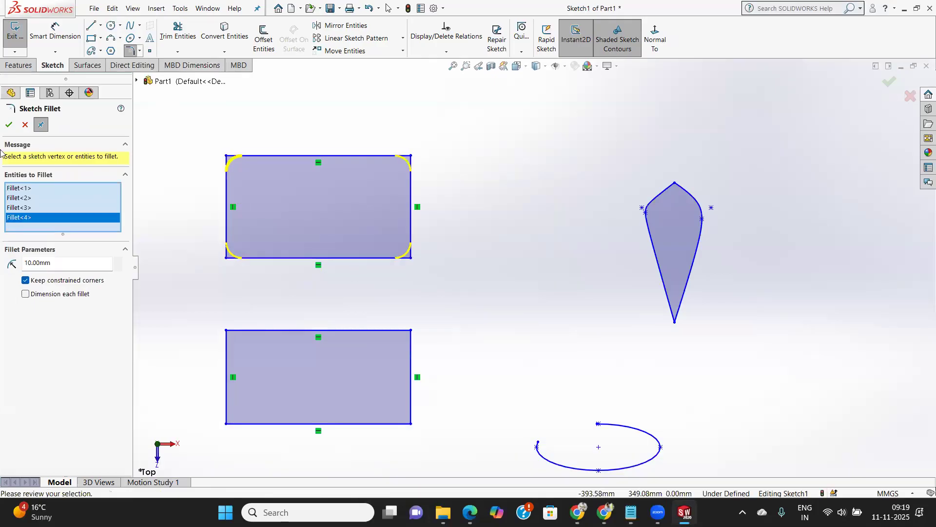
{"action": "left_click", "coordinate": [9, 125]}
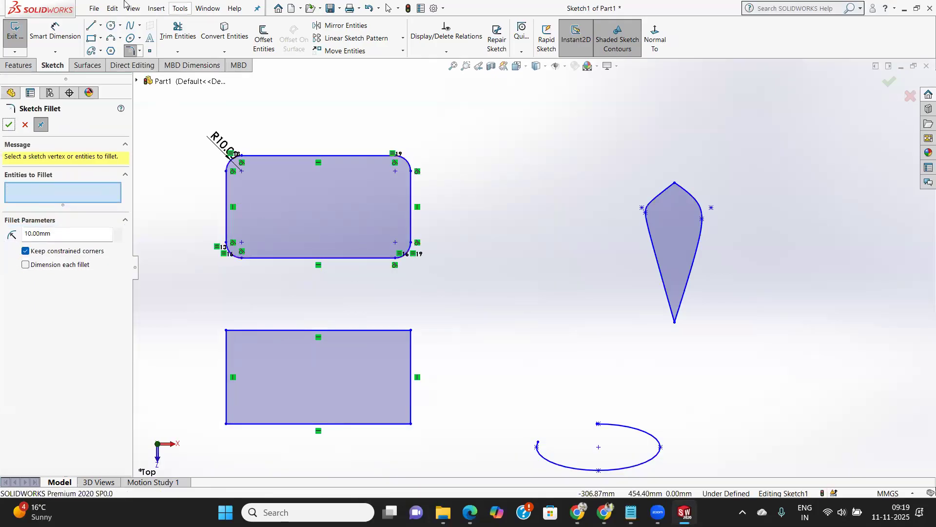
Step: Sketch a closed triangle above the U-shaped parabola, with a horizontal base, an apex over its midpoint and slanted sides of about 246 mm
{"action": "left_click", "coordinate": [91, 25]}
{"action": "scroll", "coordinate": [659, 250], "scroll_direction": "down", "scroll_amount": 3}
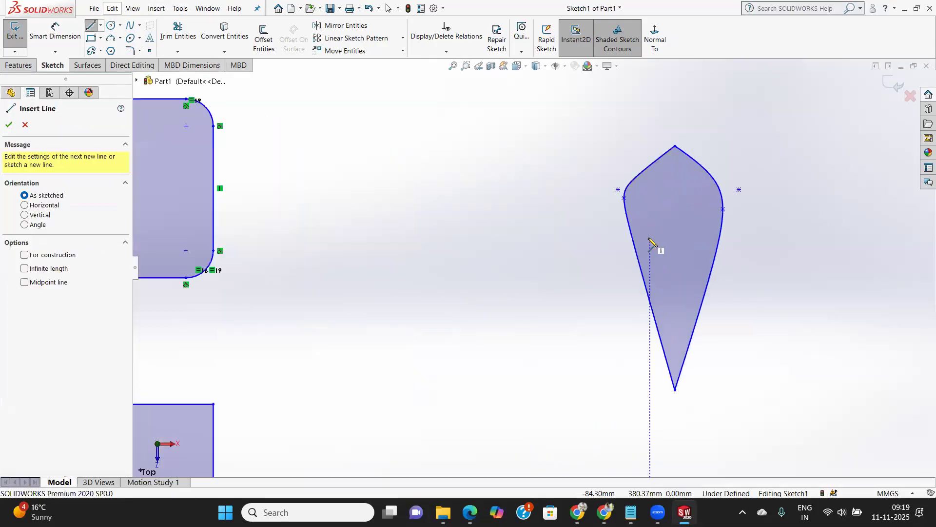
{"action": "scroll", "coordinate": [653, 225], "scroll_direction": "up", "scroll_amount": 4}
{"action": "mouse_move", "coordinate": [774, 231]}
{"action": "middle_mouse_down"}
{"action": "mouse_move", "coordinate": [671, 228]}
{"action": "mouse_move", "coordinate": [703, 229]}
{"action": "middle_mouse_up"}
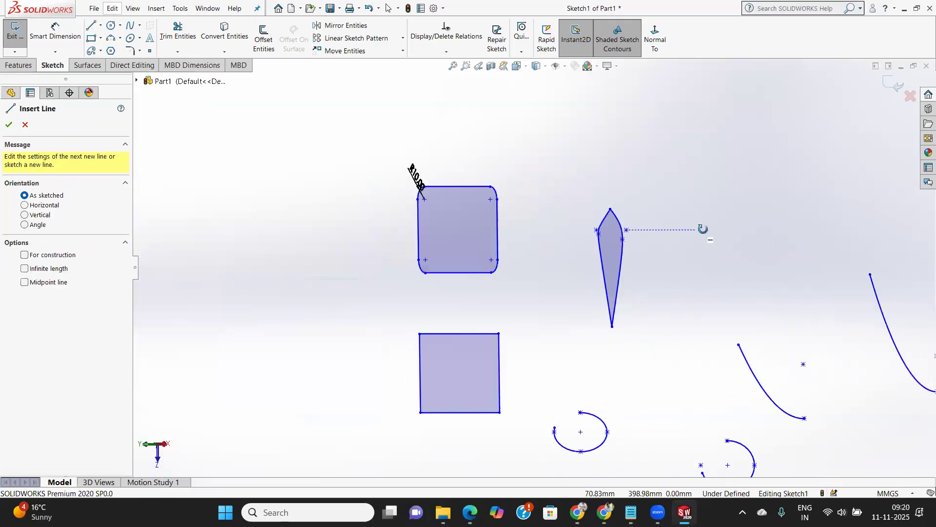
{"action": "left_click", "coordinate": [655, 39]}
{"action": "scroll", "coordinate": [641, 131], "scroll_direction": "up", "scroll_amount": 3}
{"action": "scroll", "coordinate": [624, 183], "scroll_direction": "down", "scroll_amount": 3}
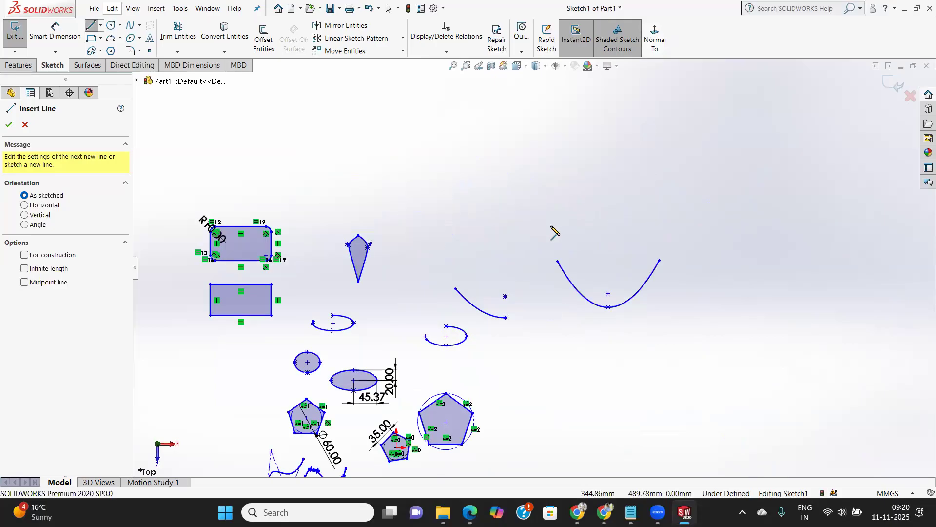
{"action": "left_click", "coordinate": [534, 195]}
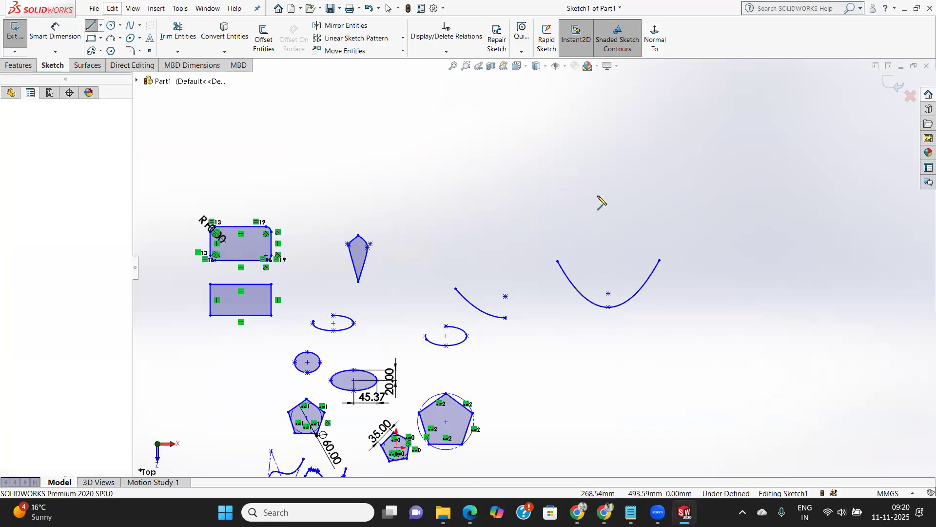
{"action": "left_click", "coordinate": [659, 195]}
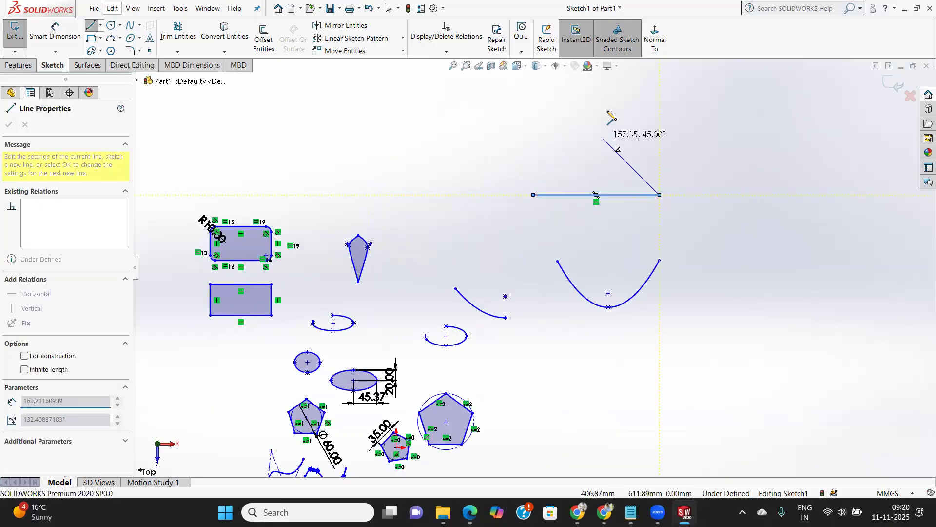
{"action": "left_click", "coordinate": [596, 86]}
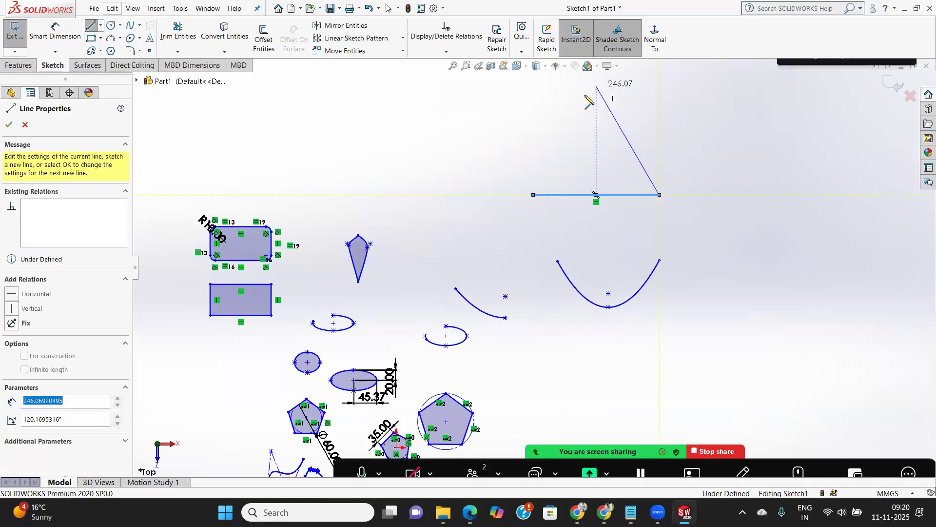
{"action": "left_click", "coordinate": [533, 195]}
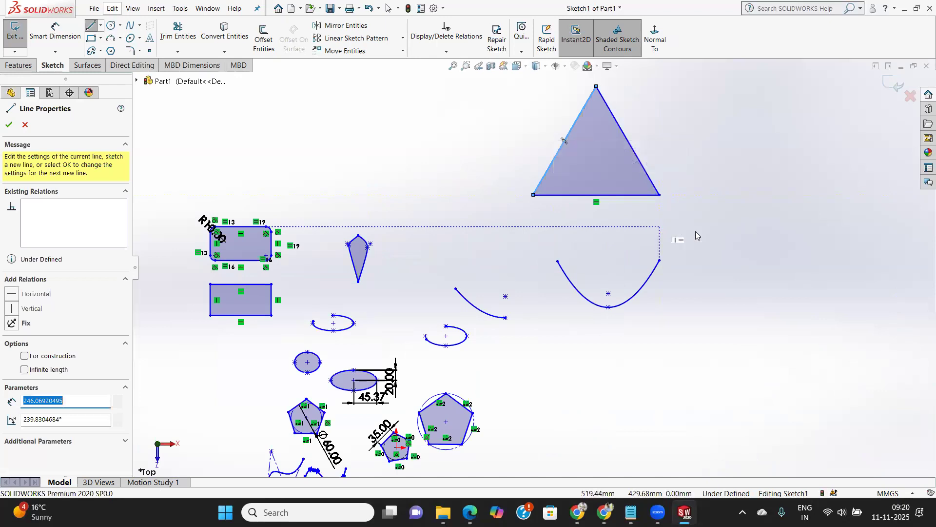
{"action": "key", "text": "Escape"}
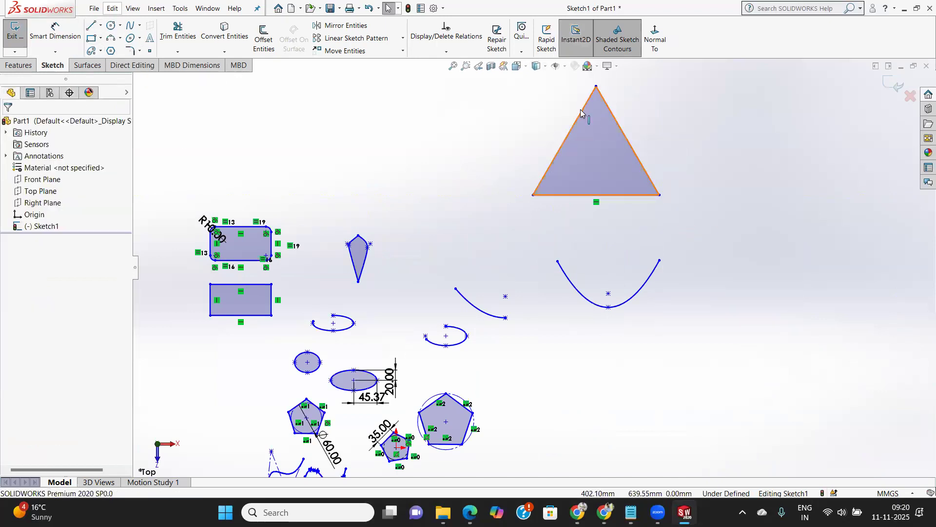
Step: Round all three corners of the triangle with 20 mm sketch fillets
{"action": "left_click", "coordinate": [140, 50]}
{"action": "left_click", "coordinate": [149, 64]}
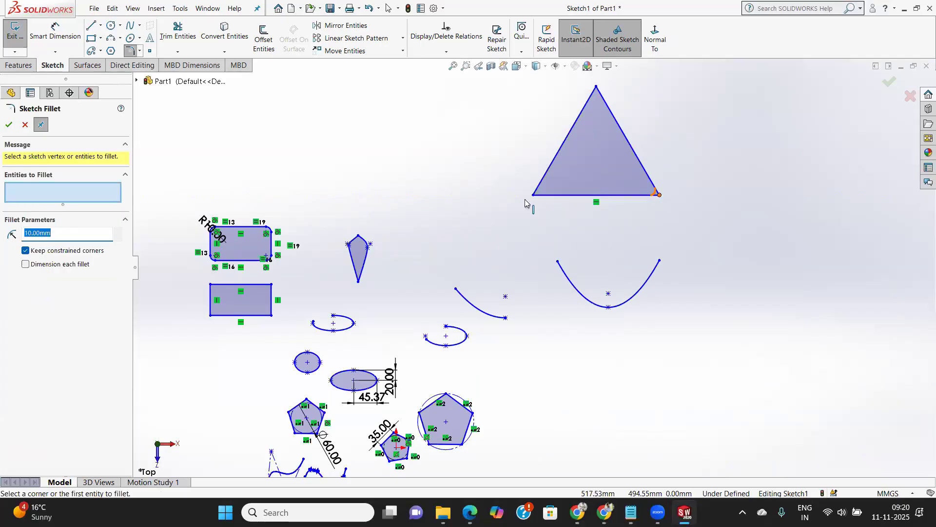
{"action": "type", "text": "20"}
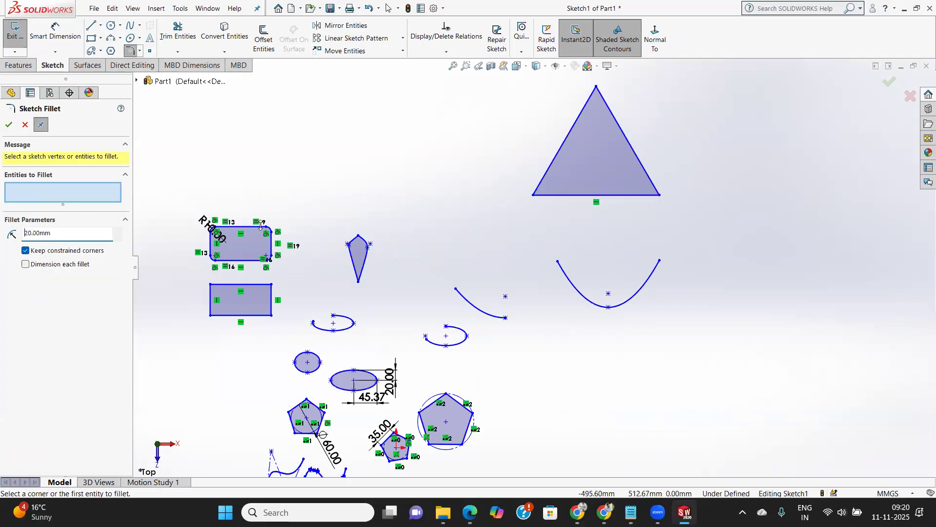
{"action": "left_click", "coordinate": [661, 196]}
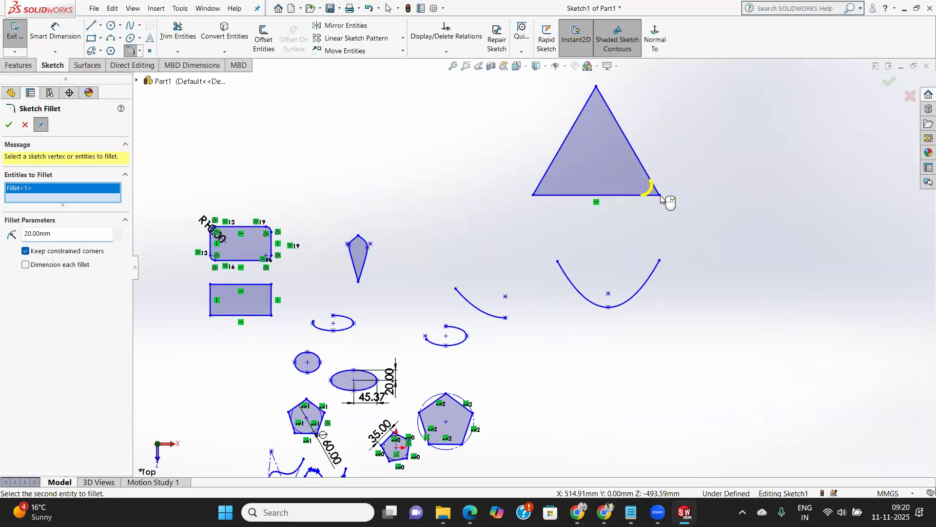
{"action": "left_click", "coordinate": [597, 87]}
{"action": "left_click", "coordinate": [533, 195]}
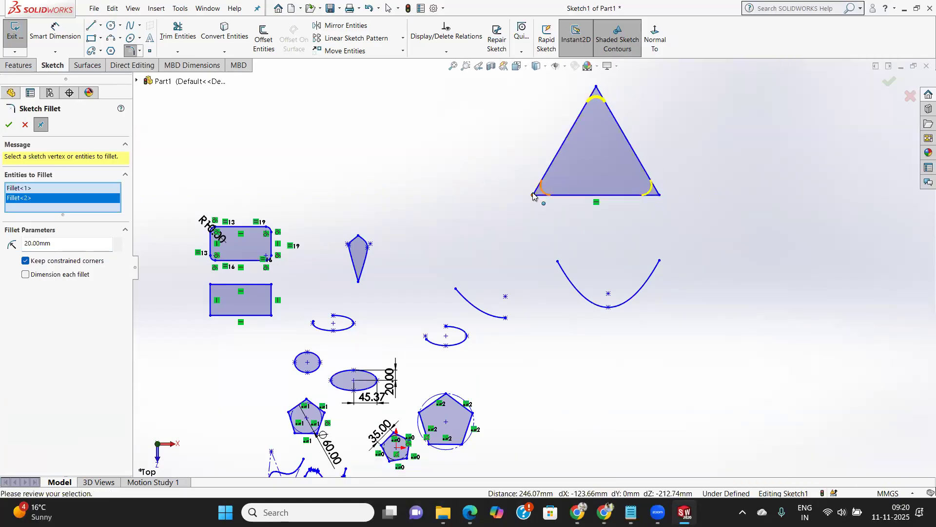
{"action": "left_click", "coordinate": [9, 125]}
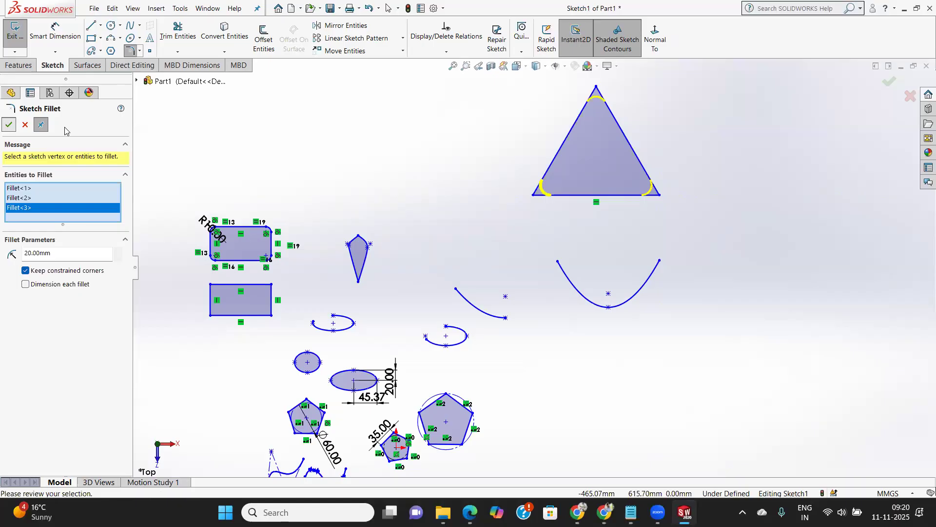
{"action": "scroll", "coordinate": [613, 118], "scroll_direction": "down", "scroll_amount": 4}
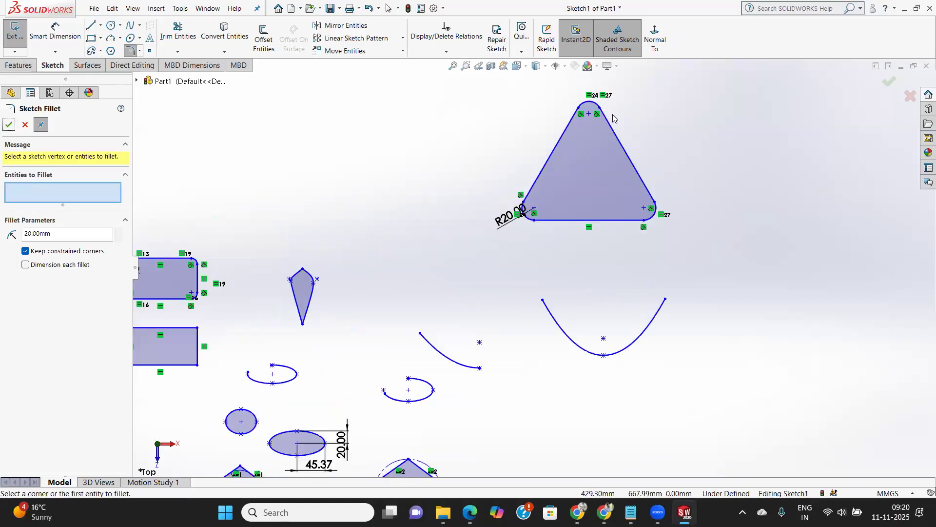
{"action": "scroll", "coordinate": [592, 157], "scroll_direction": "up", "scroll_amount": 3}
{"action": "scroll", "coordinate": [591, 156], "scroll_direction": "up", "scroll_amount": 2}
{"action": "scroll", "coordinate": [526, 278], "scroll_direction": "down", "scroll_amount": 3}
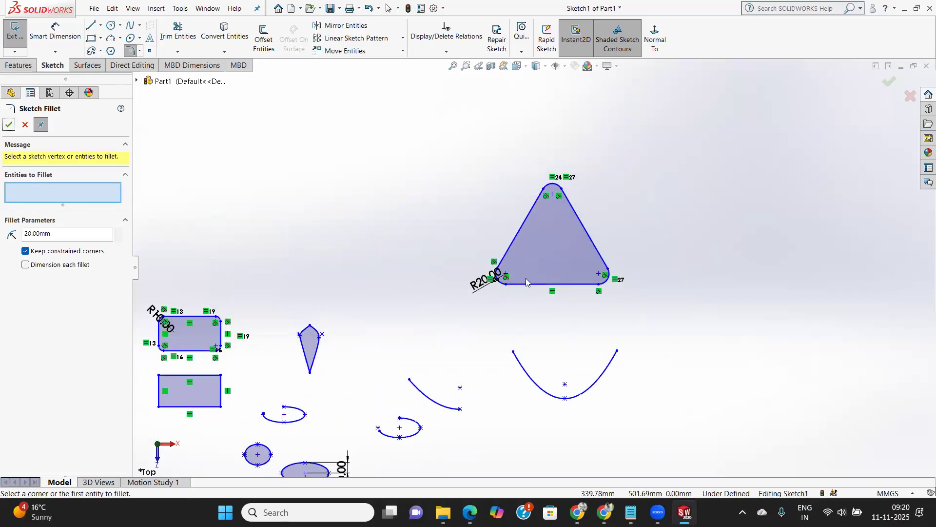
{"action": "left_click", "coordinate": [9, 125]}
Step: Sketch a horizontal line about 238 mm long above the filleted rectangle
{"action": "scroll", "coordinate": [466, 265], "scroll_direction": "down", "scroll_amount": 1}
{"action": "scroll", "coordinate": [466, 266], "scroll_direction": "up", "scroll_amount": 2}
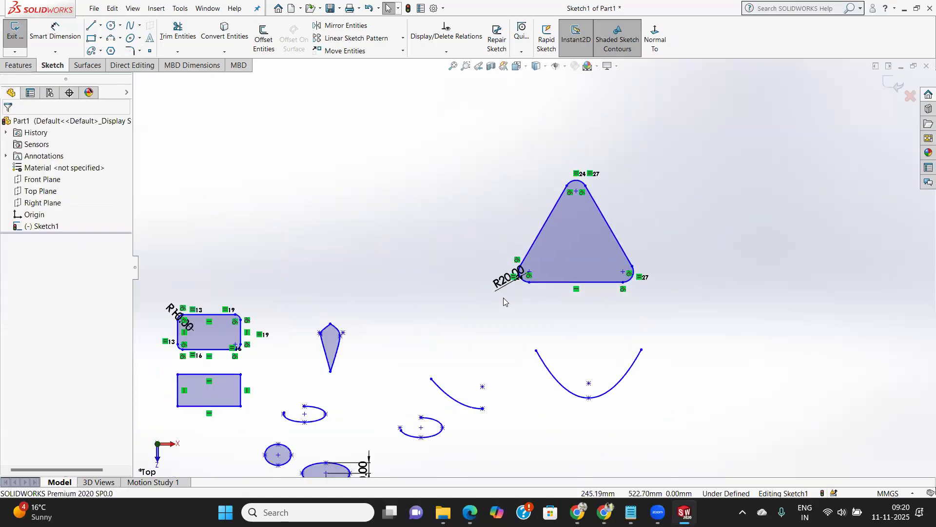
{"action": "scroll", "coordinate": [506, 288], "scroll_direction": "down", "scroll_amount": 2}
{"action": "scroll", "coordinate": [533, 295], "scroll_direction": "down", "scroll_amount": 3}
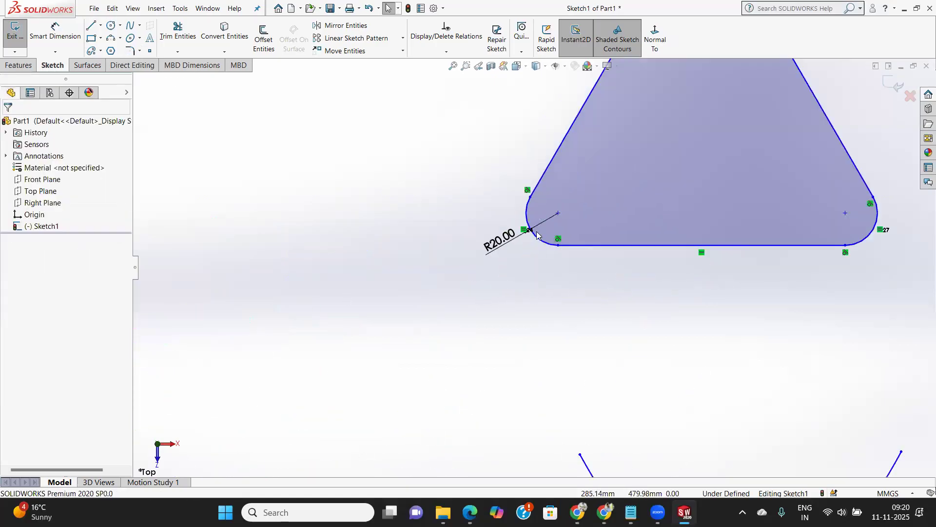
{"action": "scroll", "coordinate": [537, 235], "scroll_direction": "up", "scroll_amount": 5}
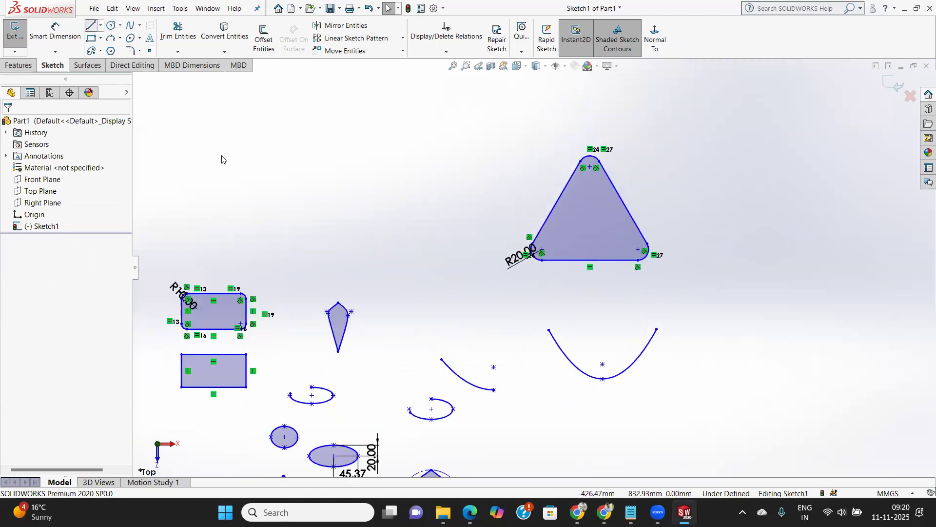
{"action": "left_click_drag", "start_coordinate": [212, 157], "coordinate": [342, 156]}
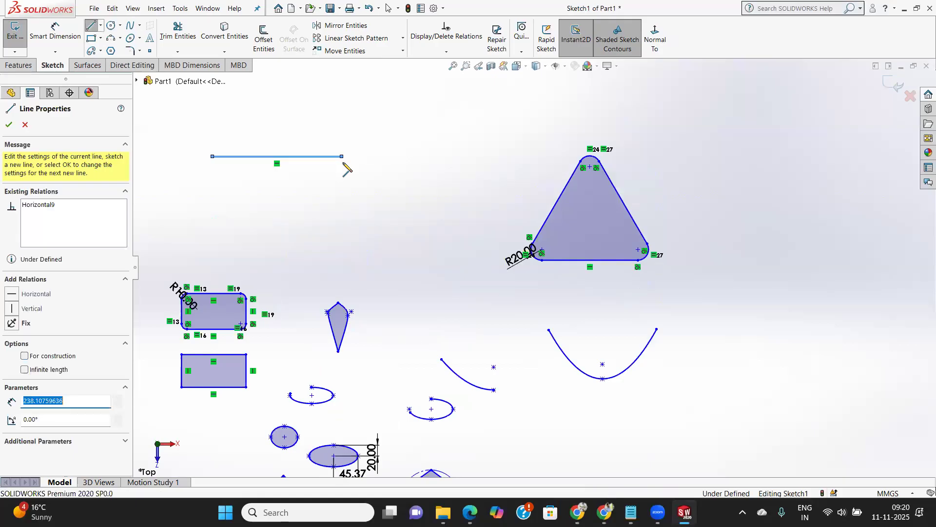
Step: Sketch a separate vertical line about 152 mm long, starting a short gap below the horizontal line's right end
{"action": "right_click", "coordinate": [351, 168]}
{"action": "left_click", "coordinate": [383, 178]}
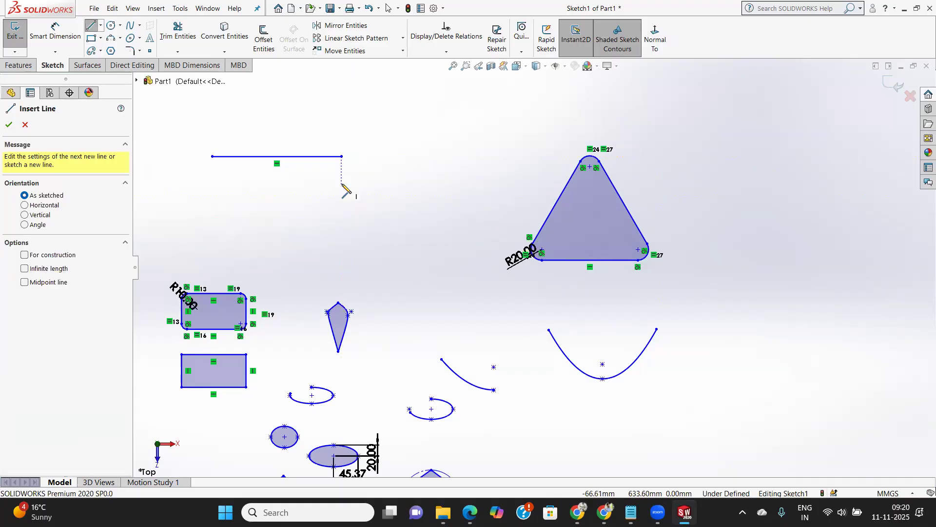
{"action": "left_click", "coordinate": [342, 184]}
{"action": "left_click", "coordinate": [341, 266]}
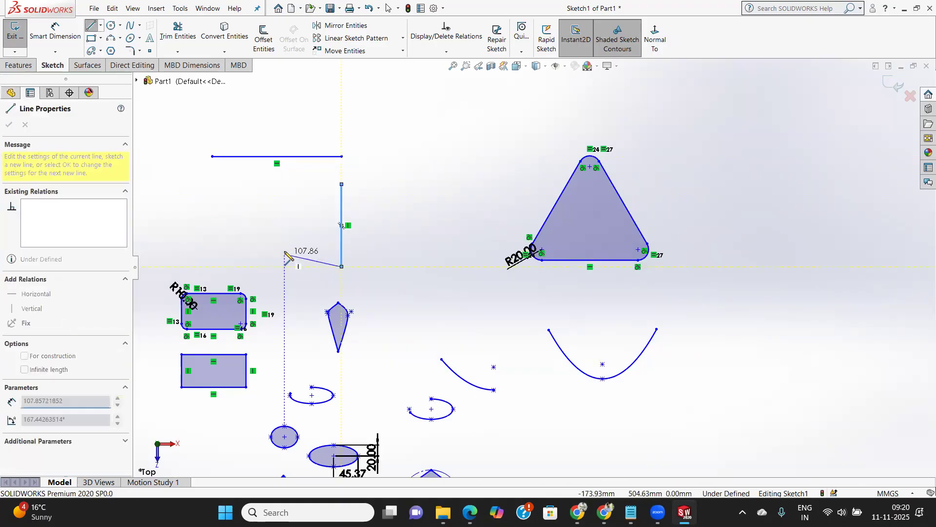
{"action": "right_click", "coordinate": [288, 255]}
{"action": "left_click", "coordinate": [321, 271]}
{"action": "key", "text": "Escape"}
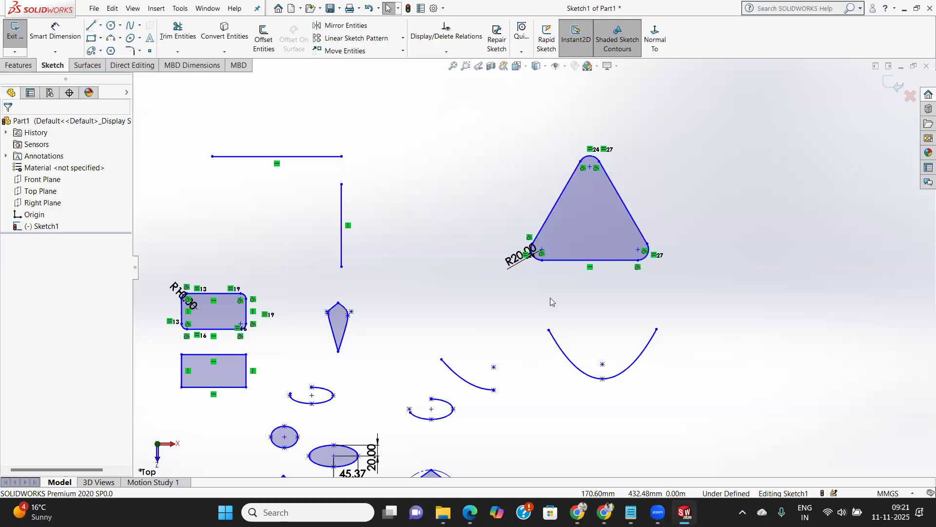
Step: Dimension the angle between the triangle's base and its right slanted side as 60°
{"action": "scroll", "coordinate": [540, 265], "scroll_direction": "down", "scroll_amount": 3}
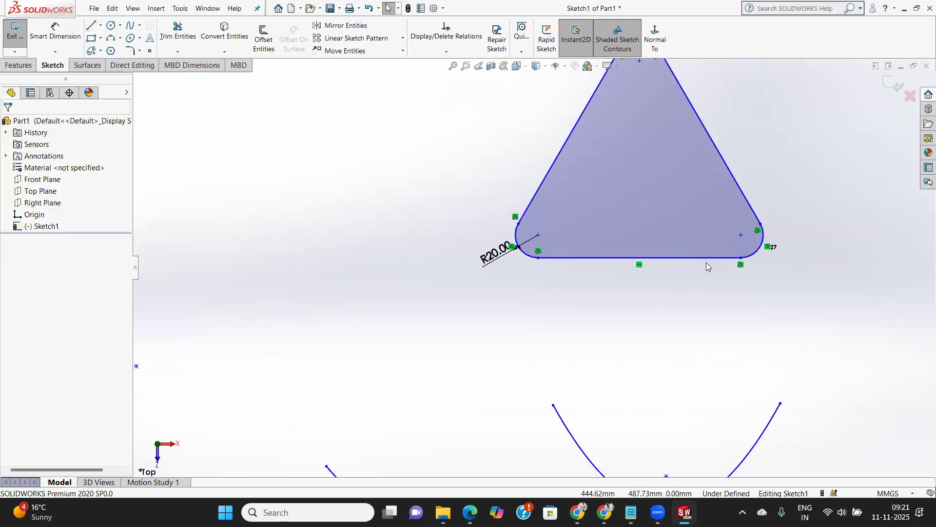
{"action": "scroll", "coordinate": [706, 263], "scroll_direction": "up", "scroll_amount": 5}
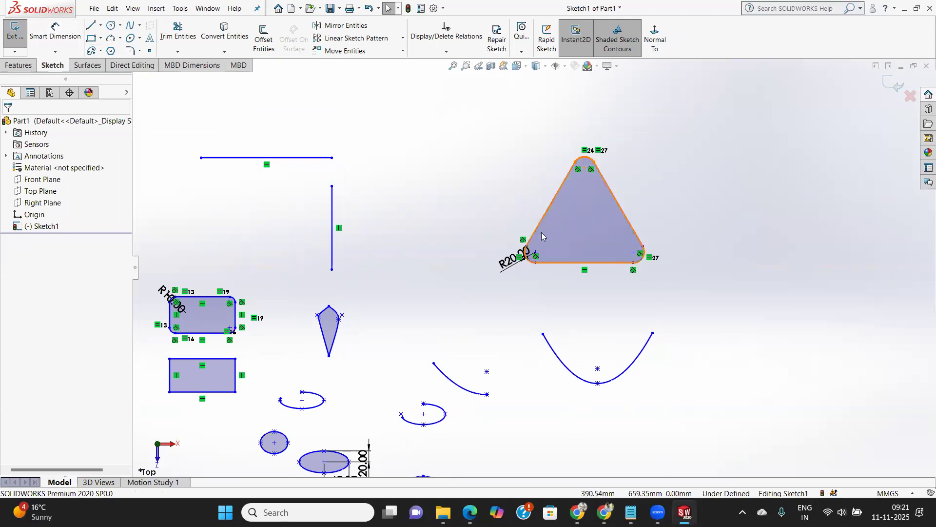
{"action": "left_click", "coordinate": [55, 33]}
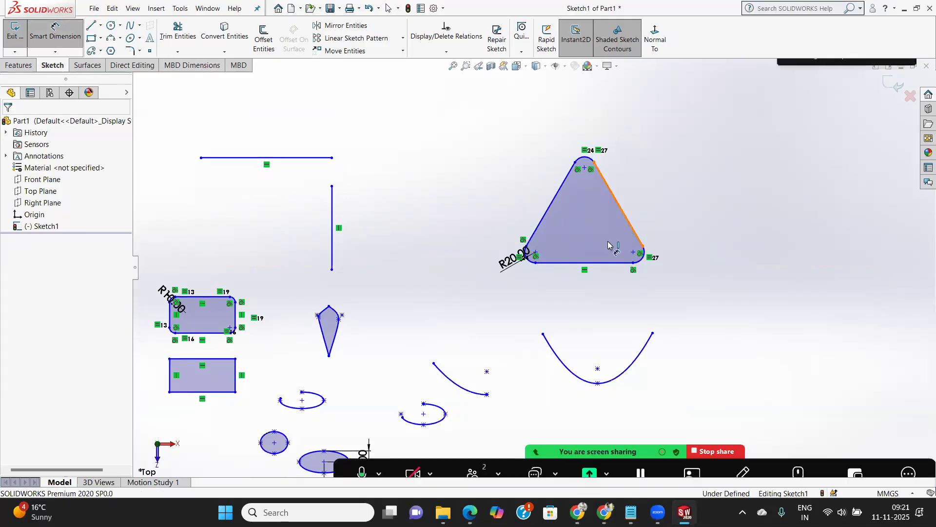
{"action": "left_click", "coordinate": [631, 228]}
{"action": "left_click", "coordinate": [609, 263]}
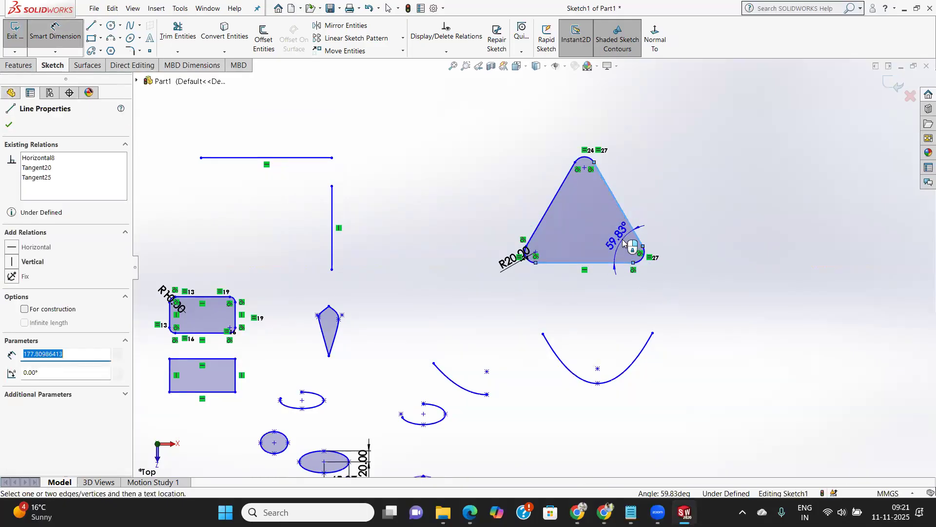
{"action": "left_click", "coordinate": [615, 245]}
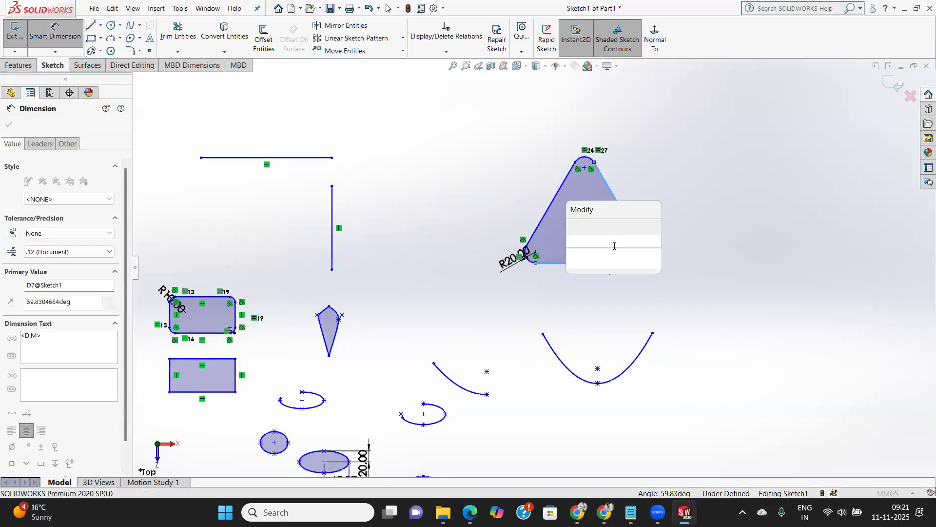
{"action": "type", "text": "60"}
{"action": "key", "text": "Return"}
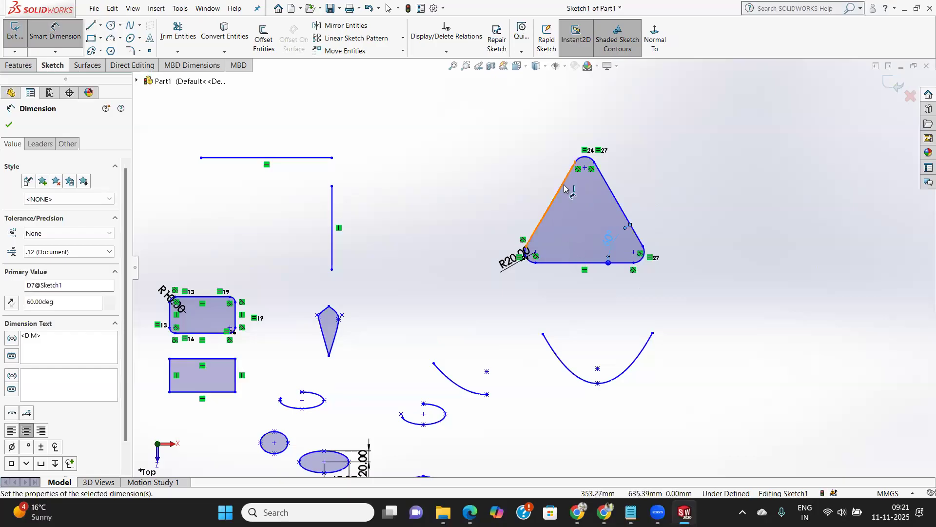
Step: Dimension the apex angle between the triangle's two slanted sides as 60°
{"action": "left_click", "coordinate": [607, 183]}
{"action": "left_click", "coordinate": [560, 192]}
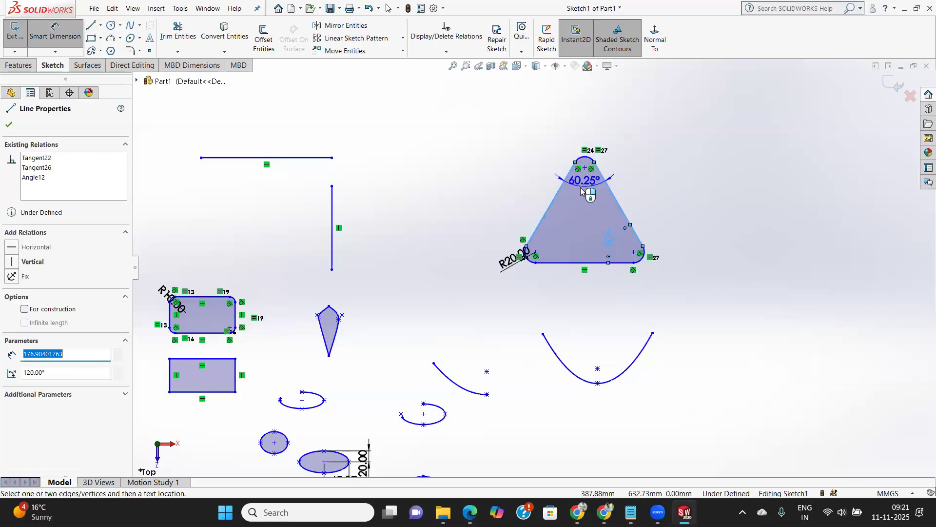
{"action": "left_click", "coordinate": [590, 198]}
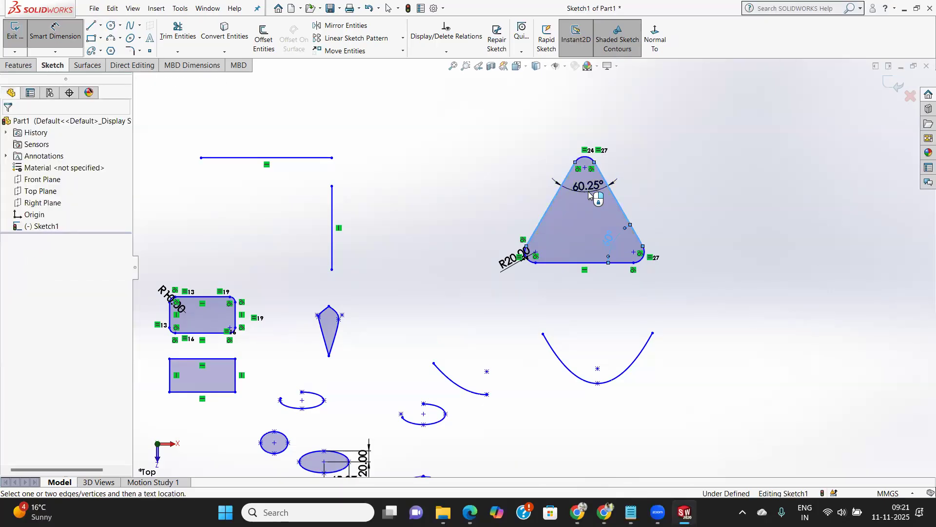
{"action": "type", "text": "60"}
{"action": "key", "text": "Return"}
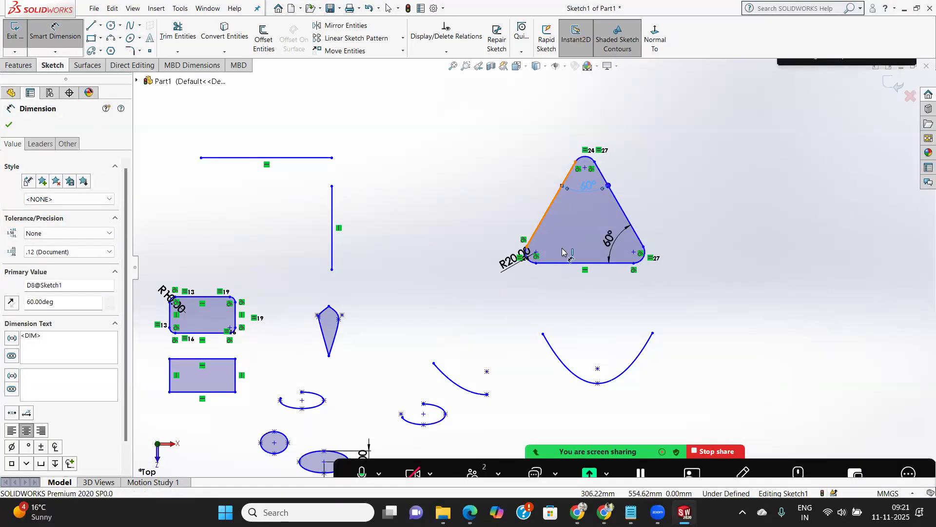
Step: Try to dimension the angle between the triangle's base and its left slanted side
{"action": "left_click", "coordinate": [537, 231]}
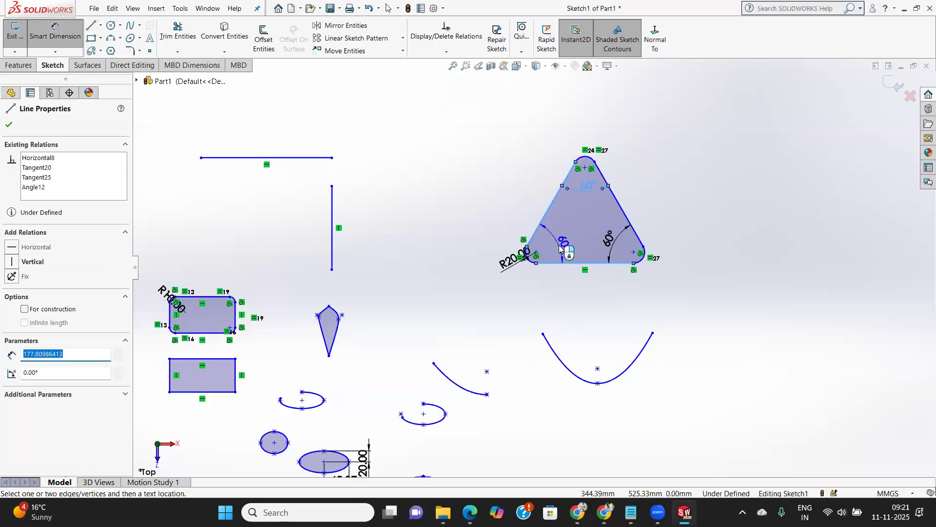
{"action": "left_click", "coordinate": [559, 243]}
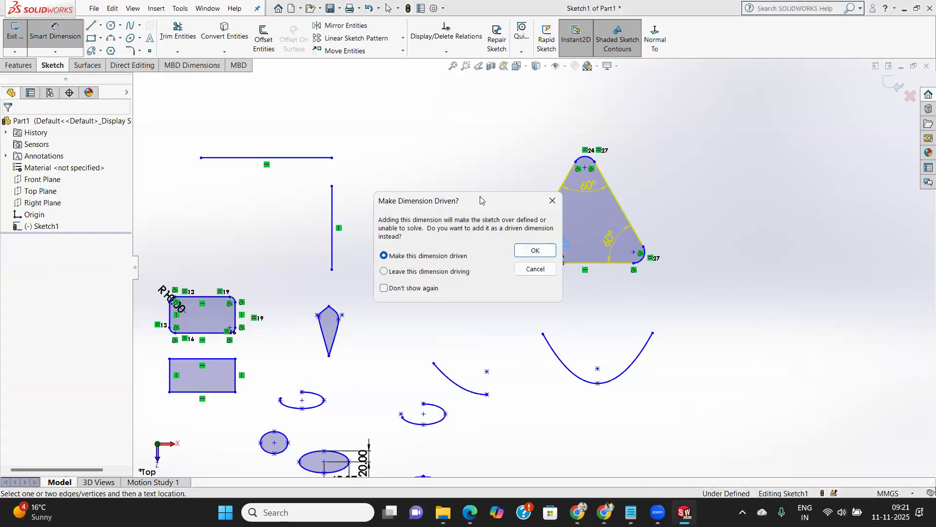
{"action": "left_click_drag", "start_coordinate": [479, 205], "coordinate": [496, 166]}
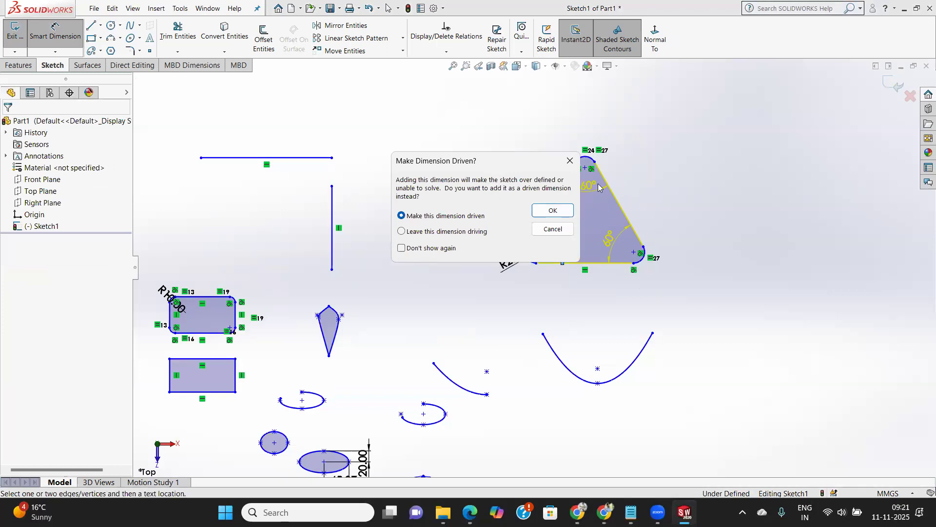
{"action": "left_click", "coordinate": [572, 161]}
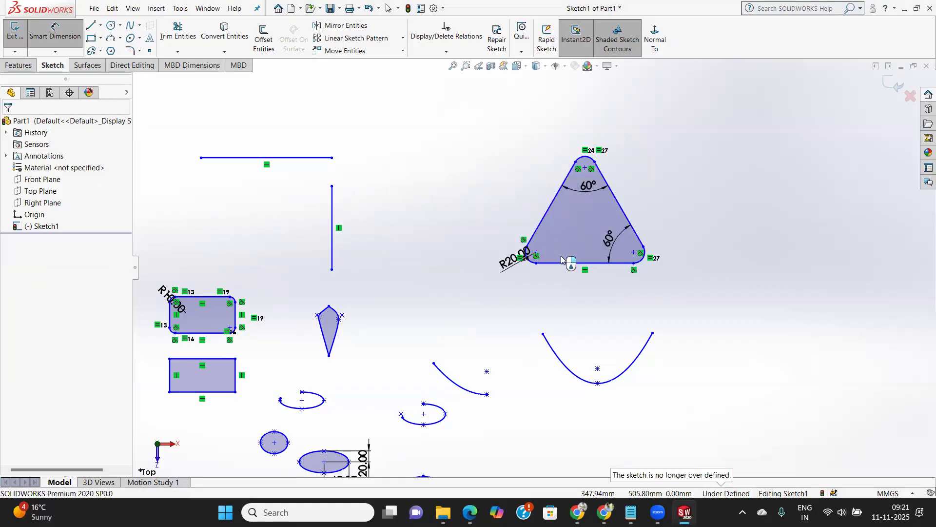
{"action": "left_click", "coordinate": [55, 33]}
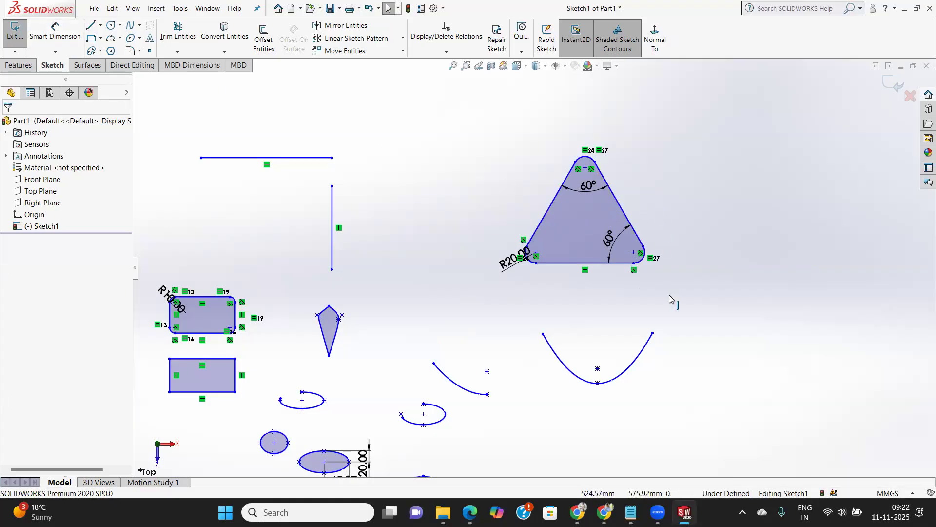
Step: Sketch a horizontal line about 151 mm long right of the triangle, with a line about 166 mm long slanting up-left from its right end
{"action": "left_click", "coordinate": [92, 26]}
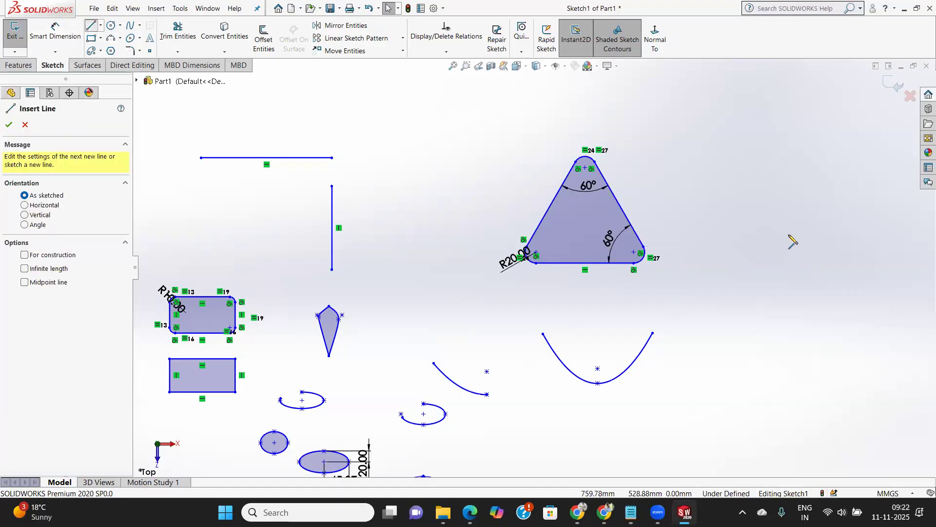
{"action": "left_click", "coordinate": [750, 233]}
{"action": "left_click", "coordinate": [833, 233]}
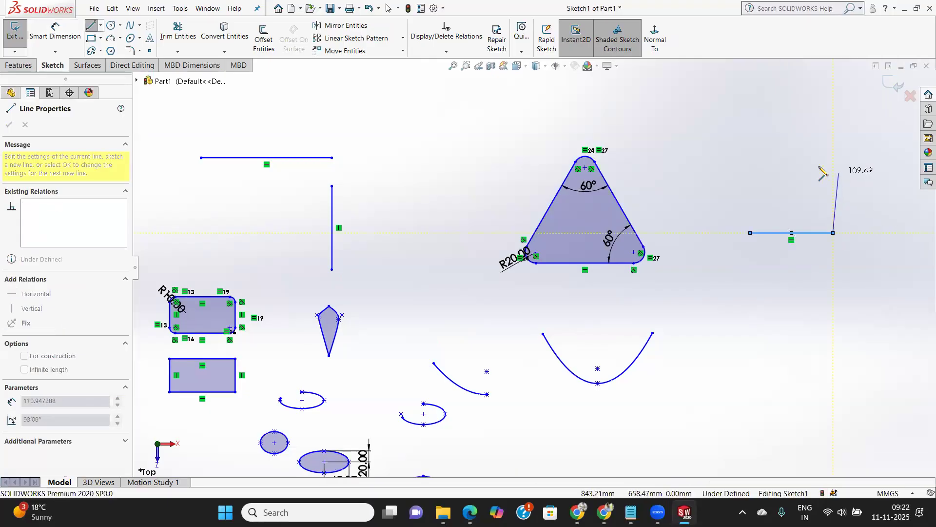
{"action": "right_click", "coordinate": [764, 195]}
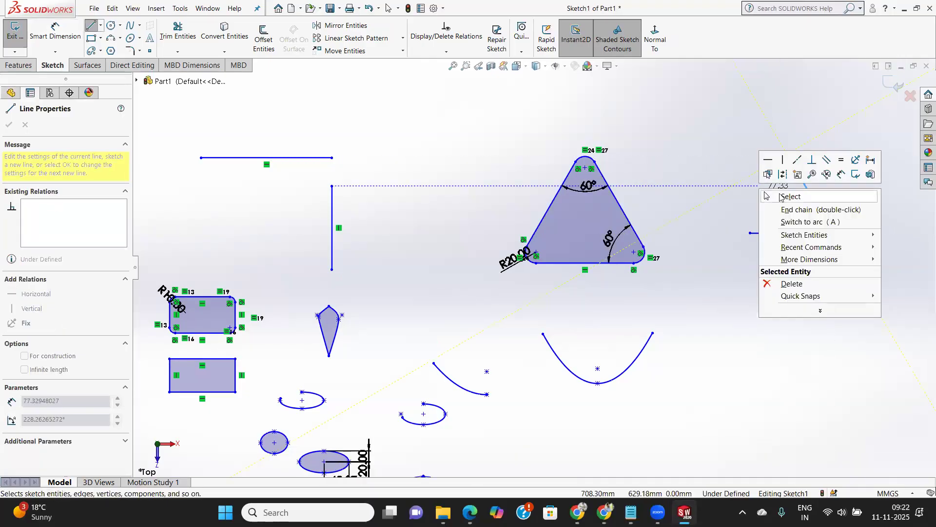
{"action": "left_click", "coordinate": [764, 196]}
Step: Dimension the angle between the new horizontal and slanted lines as 45°
{"action": "left_click", "coordinate": [55, 30]}
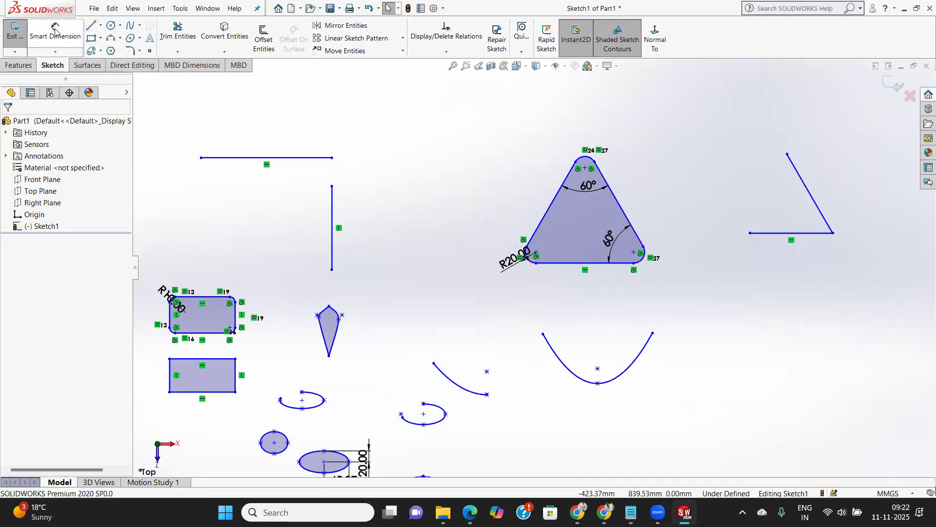
{"action": "left_click", "coordinate": [801, 234]}
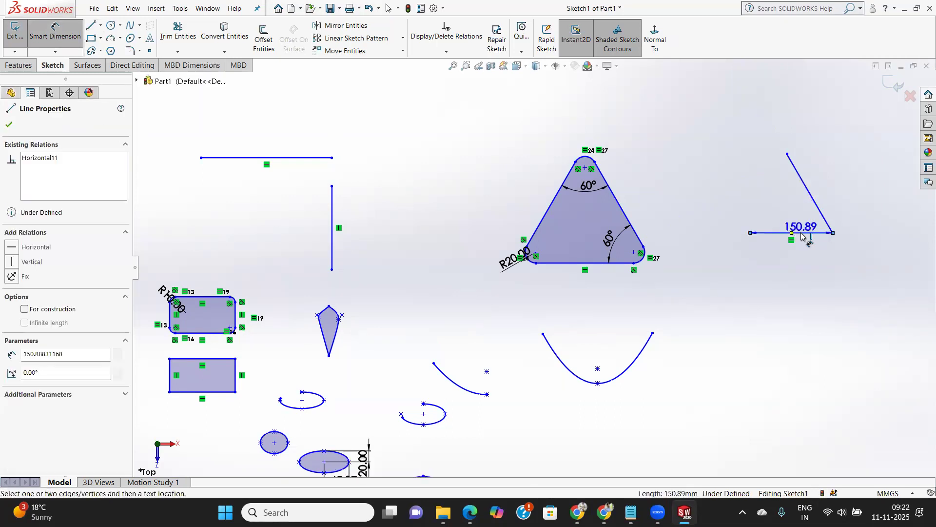
{"action": "left_click", "coordinate": [818, 207]}
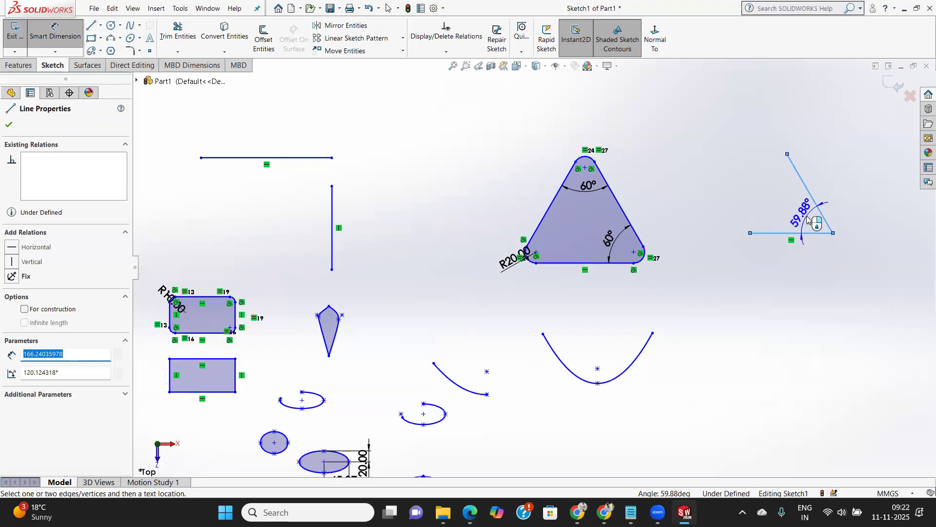
{"action": "left_click", "coordinate": [805, 221]}
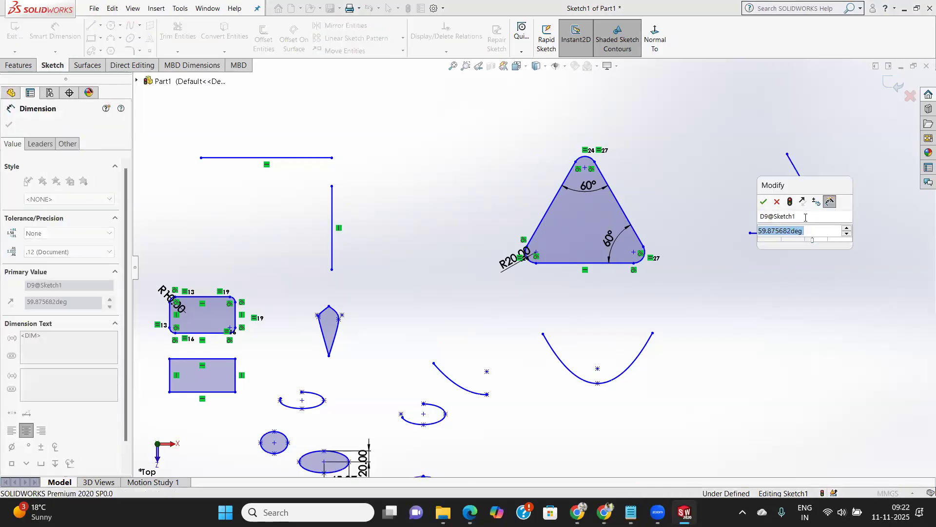
{"action": "type", "text": "45"}
{"action": "key", "text": "Return"}
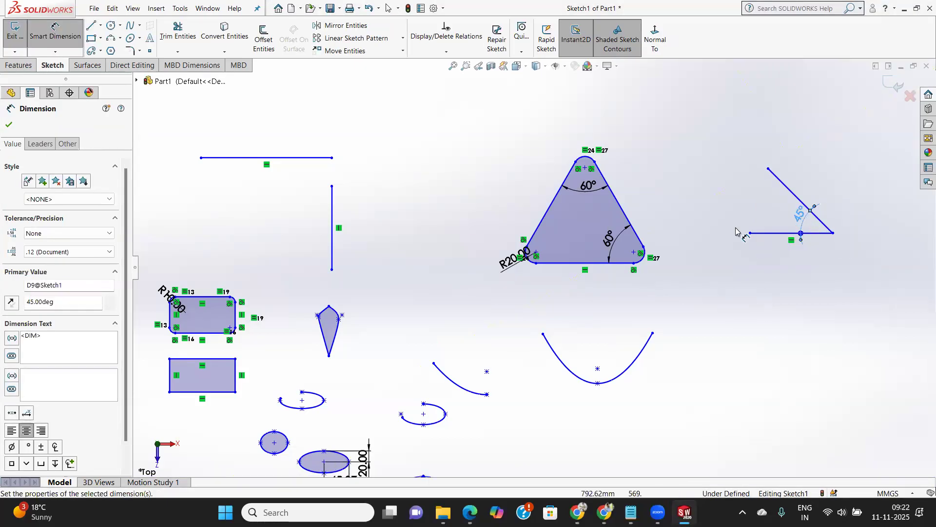
{"action": "left_click", "coordinate": [57, 38]}
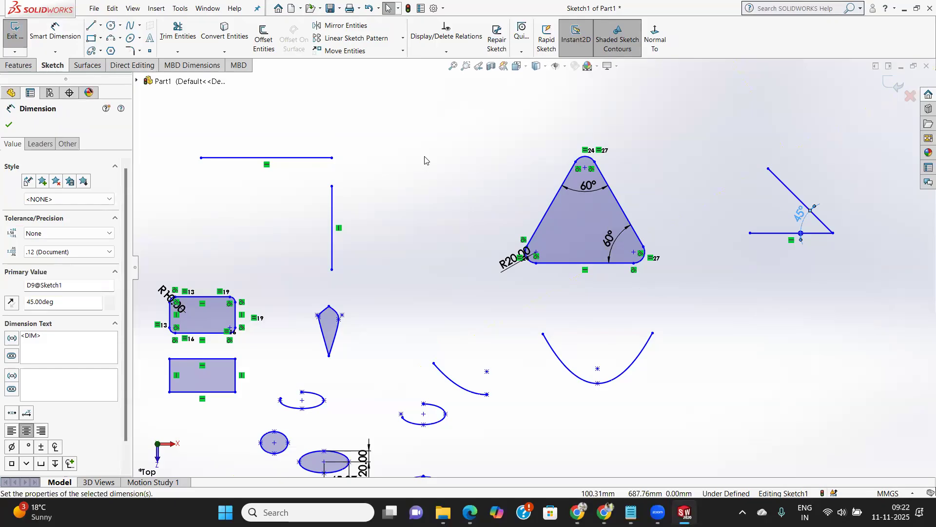
Step: Join the separate horizontal and vertical lines above the filleted rectangle with a 20 mm sketch fillet
{"action": "left_click", "coordinate": [141, 51]}
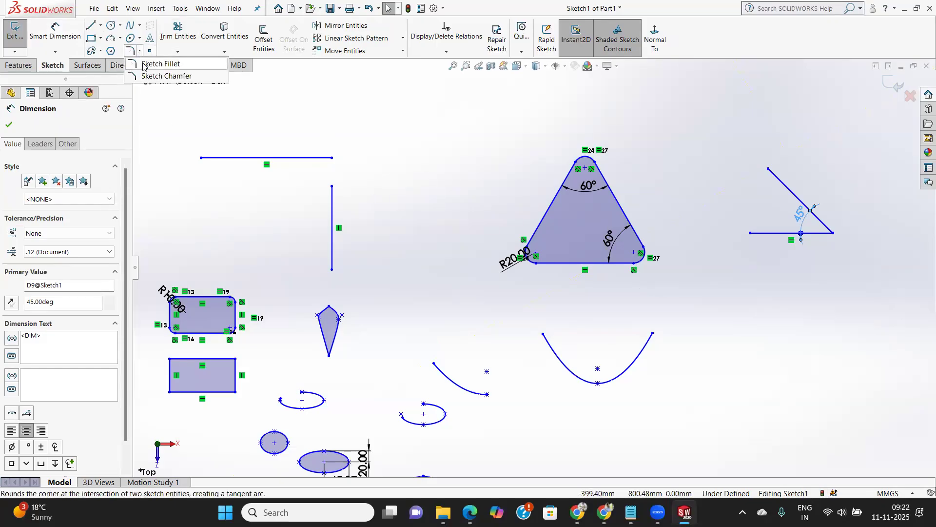
{"action": "left_click", "coordinate": [185, 93]}
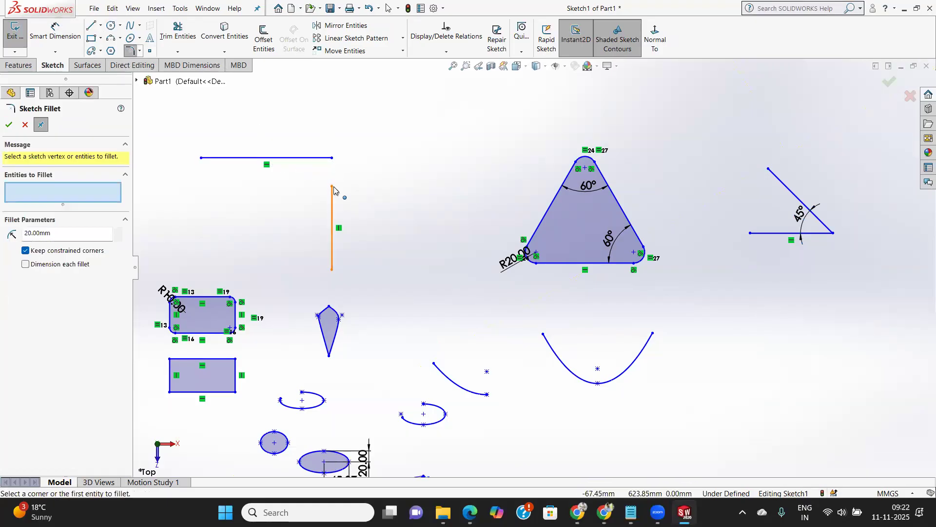
{"action": "left_click", "coordinate": [324, 158]}
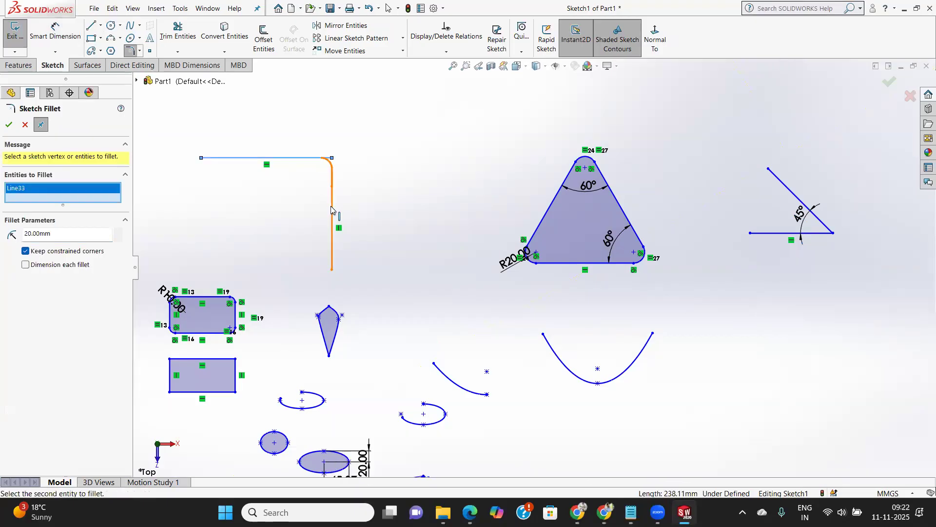
{"action": "left_click", "coordinate": [331, 206]}
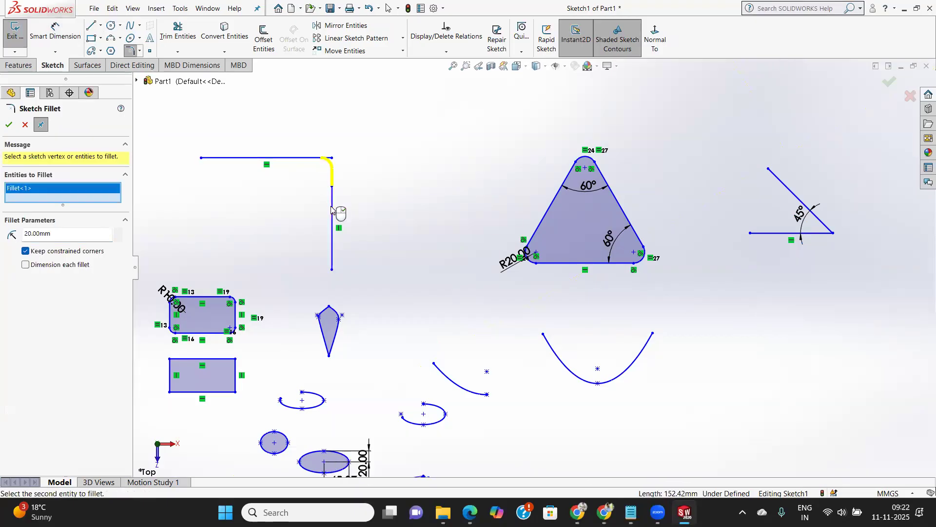
{"action": "left_click", "coordinate": [9, 125]}
{"action": "scroll", "coordinate": [317, 171], "scroll_direction": "down", "scroll_amount": 3}
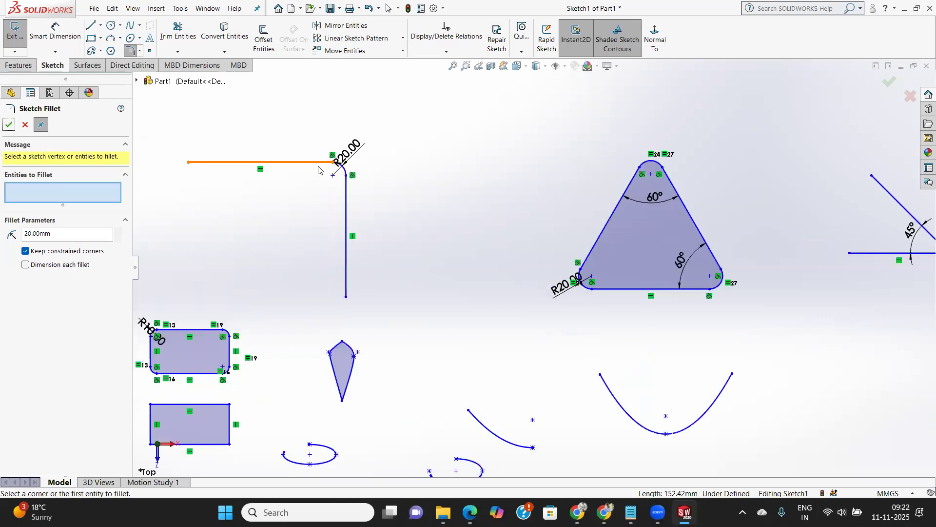
{"action": "scroll", "coordinate": [356, 181], "scroll_direction": "down", "scroll_amount": 3}
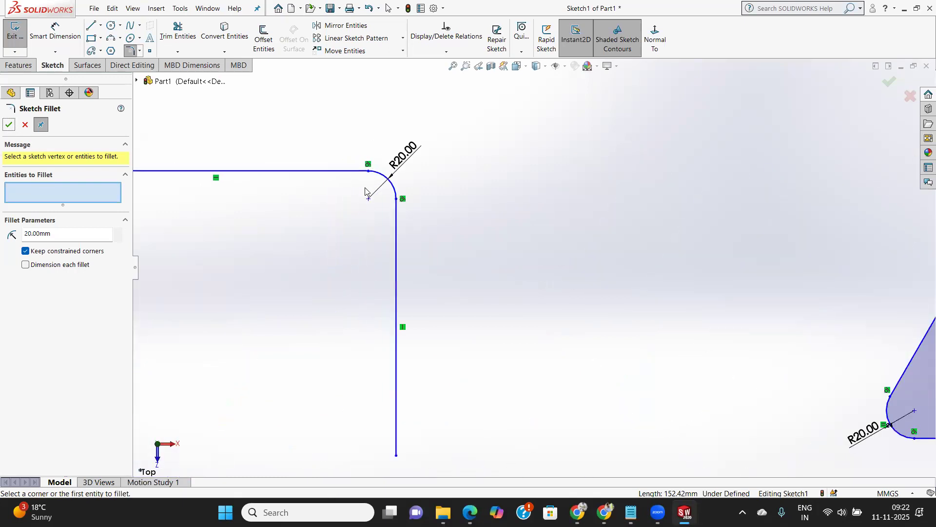
Step: Sketch a single horizontal line up-left of the filleted horizontal and vertical lines
{"action": "scroll", "coordinate": [365, 192], "scroll_direction": "up", "scroll_amount": 4}
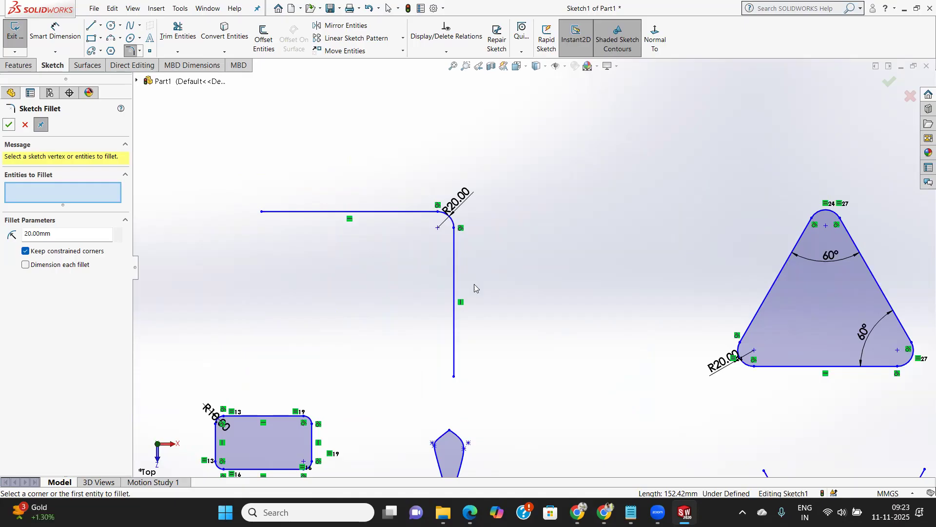
{"action": "scroll", "coordinate": [474, 287], "scroll_direction": "down", "scroll_amount": 1}
{"action": "scroll", "coordinate": [473, 287], "scroll_direction": "up", "scroll_amount": 3}
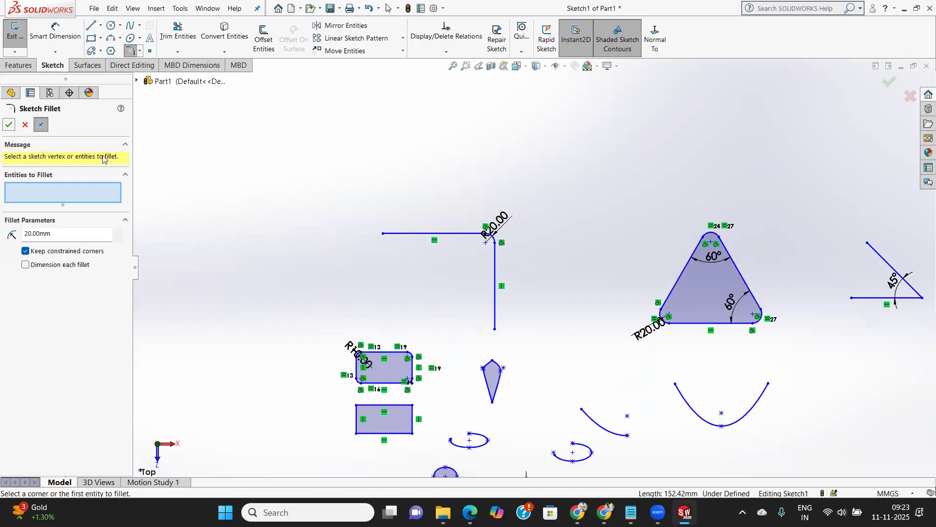
{"action": "left_click", "coordinate": [89, 27]}
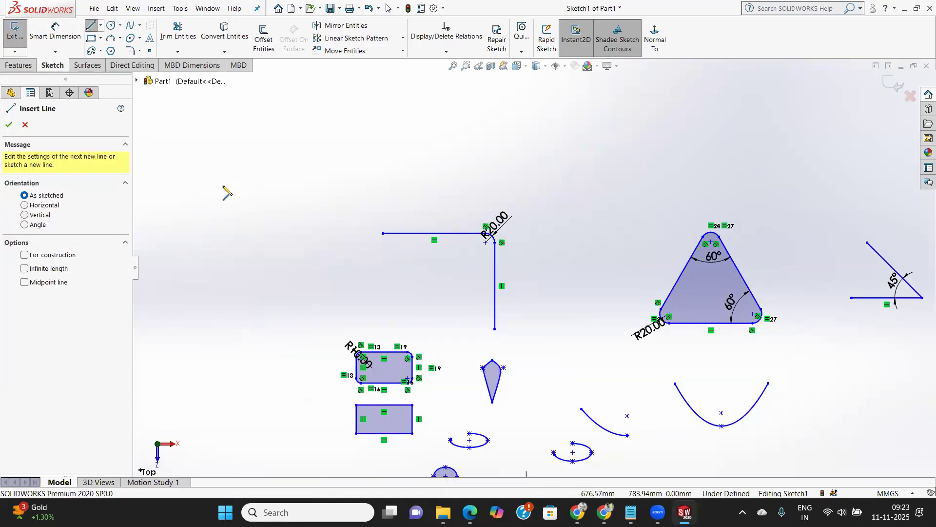
{"action": "left_click", "coordinate": [208, 187]}
{"action": "left_click", "coordinate": [289, 186]}
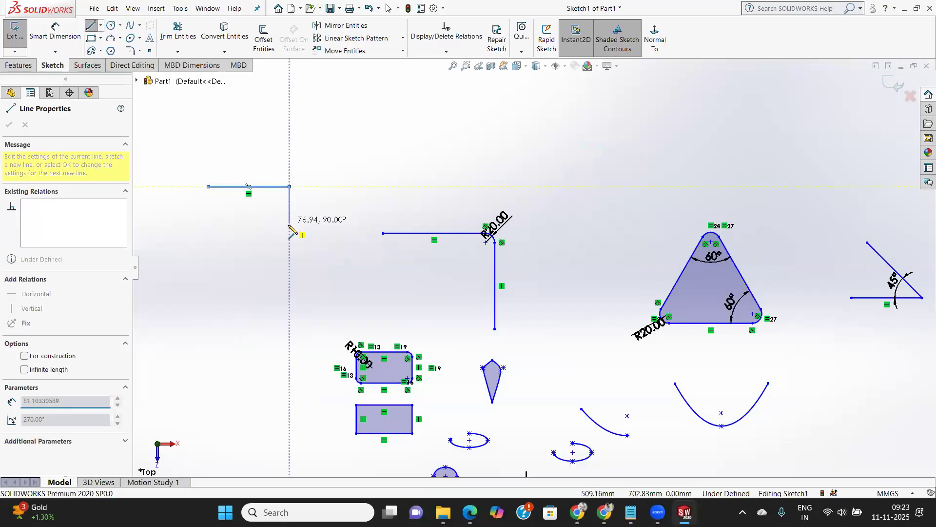
{"action": "right_click", "coordinate": [292, 229]}
{"action": "left_click", "coordinate": [305, 233]}
Step: Sketch a separate line about 158 mm long, slanting down-right from just below the new horizontal line's right end
{"action": "left_click", "coordinate": [98, 24]}
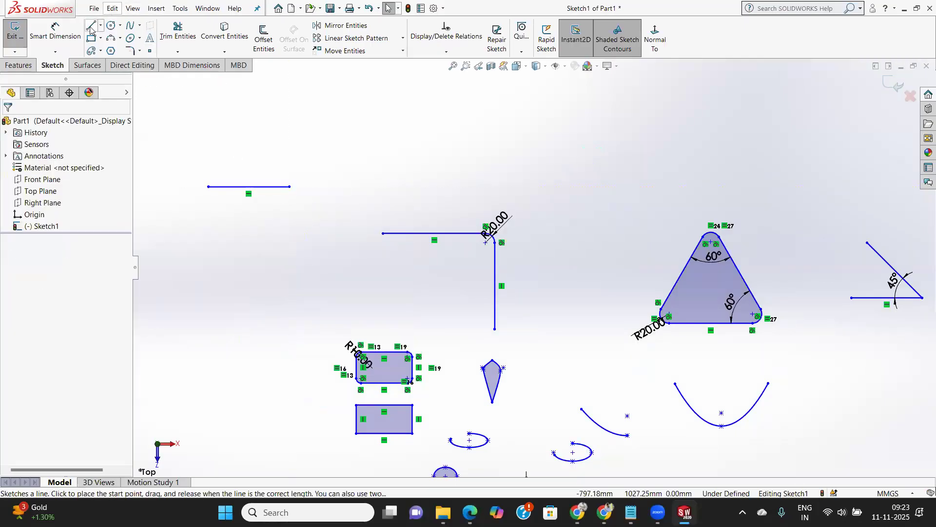
{"action": "left_click", "coordinate": [293, 210]}
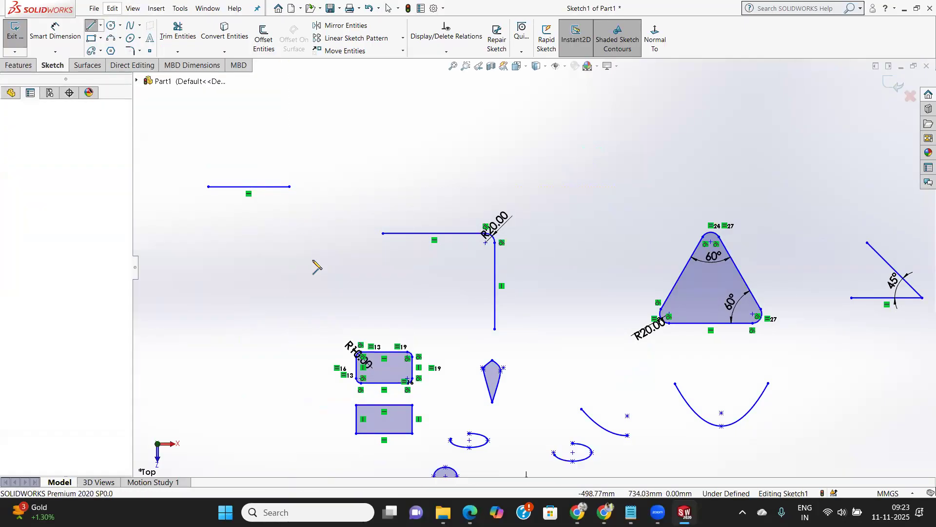
{"action": "right_click", "coordinate": [302, 305]}
{"action": "left_click", "coordinate": [323, 307]}
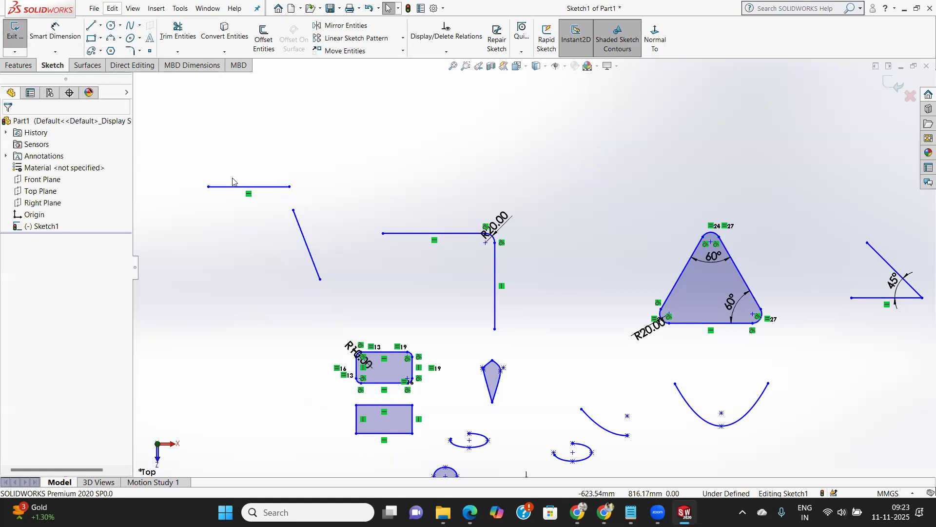
Step: Join the separate horizontal and slanted lines with a 20 mm sketch fillet
{"action": "left_click", "coordinate": [139, 51]}
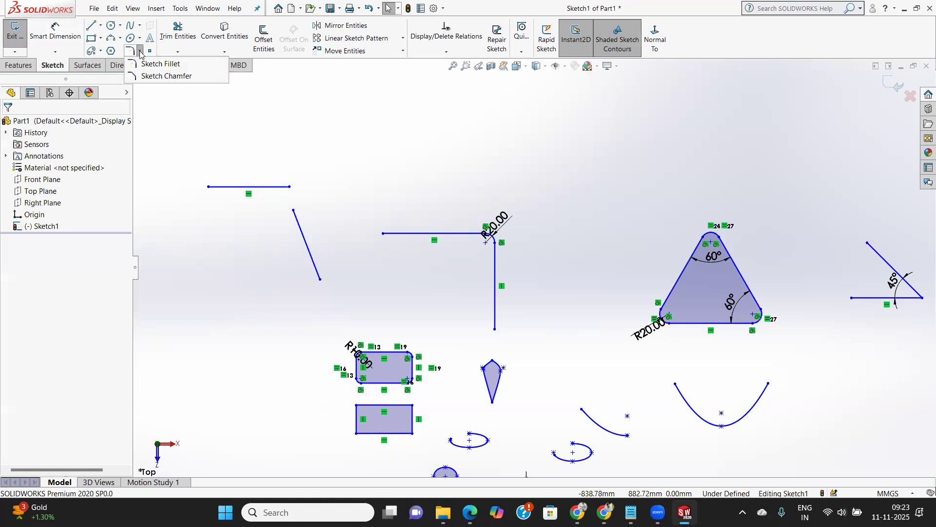
{"action": "left_click", "coordinate": [150, 65]}
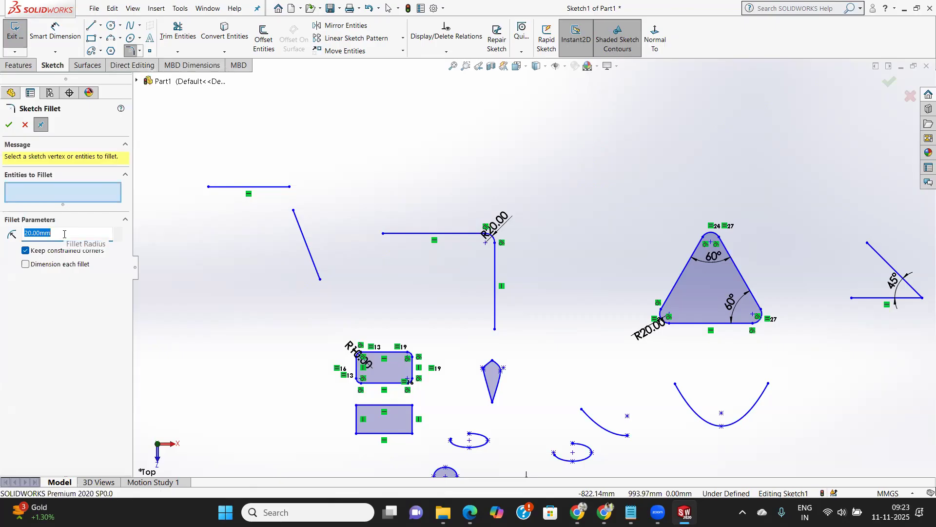
{"action": "left_click", "coordinate": [278, 188]}
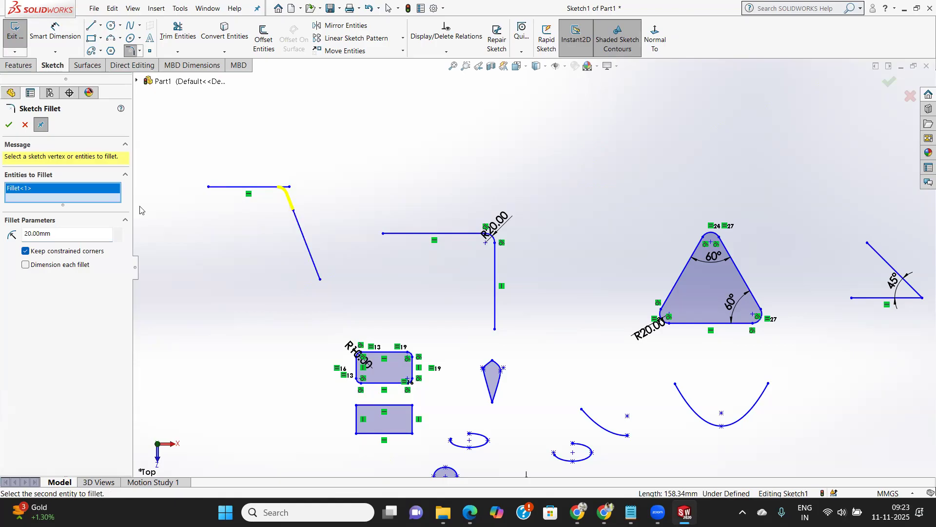
{"action": "left_click", "coordinate": [9, 124]}
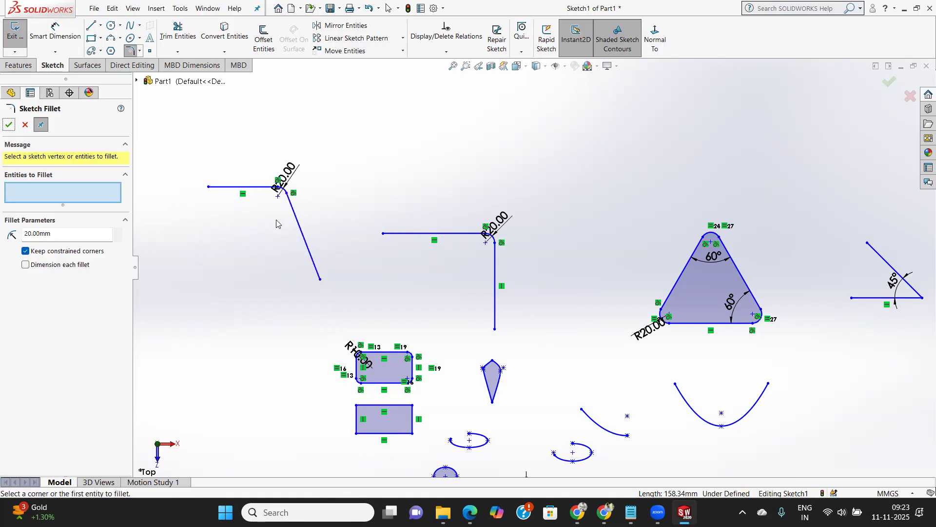
Step: Sketch a horizontal line about 116 mm long, up-right of the filleted slanted line
{"action": "scroll", "coordinate": [287, 194], "scroll_direction": "up", "scroll_amount": 2}
{"action": "scroll", "coordinate": [288, 200], "scroll_direction": "down", "scroll_amount": 5}
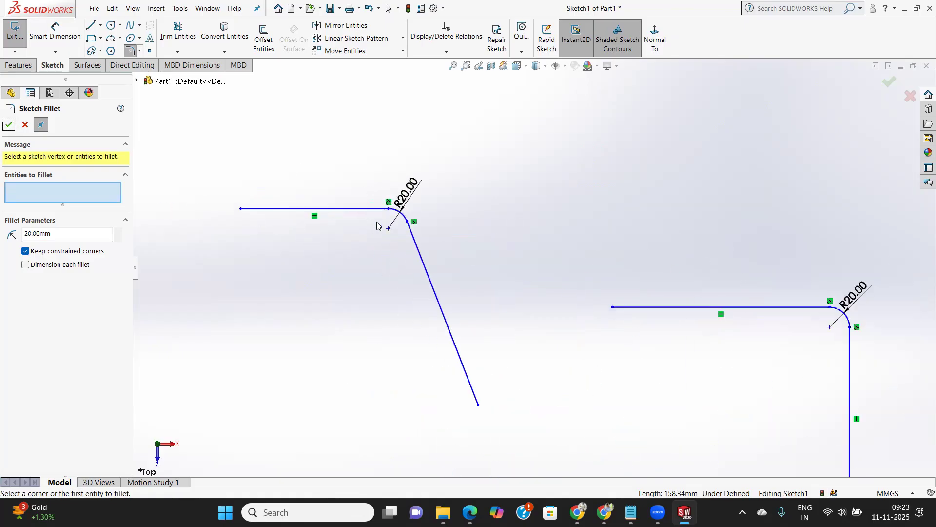
{"action": "left_click", "coordinate": [92, 27]}
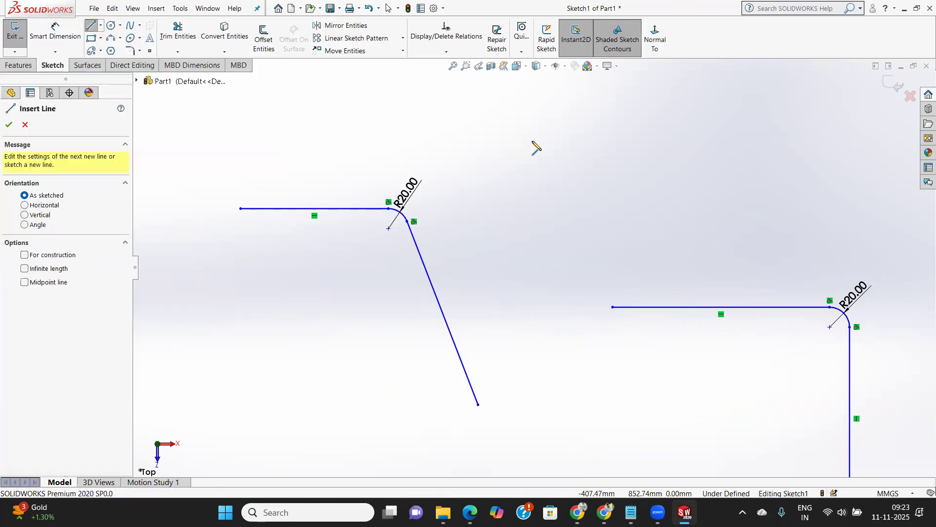
{"action": "left_click", "coordinate": [530, 140]}
{"action": "left_click", "coordinate": [646, 140]}
{"action": "right_click", "coordinate": [653, 142]}
{"action": "left_click", "coordinate": [674, 157]}
Step: Sketch a separate vertical line about 79 mm long, a short gap below the new horizontal line's right end
{"action": "left_click", "coordinate": [94, 29]}
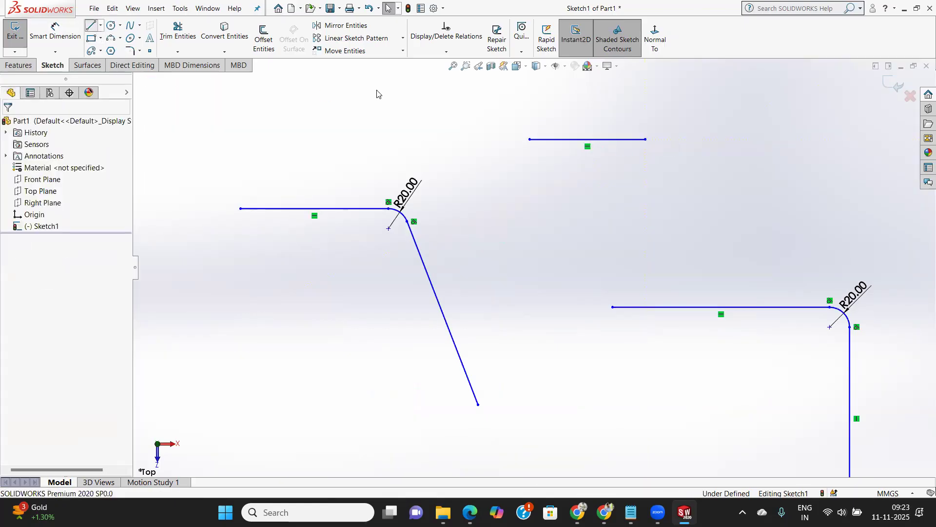
{"action": "left_click", "coordinate": [646, 174]}
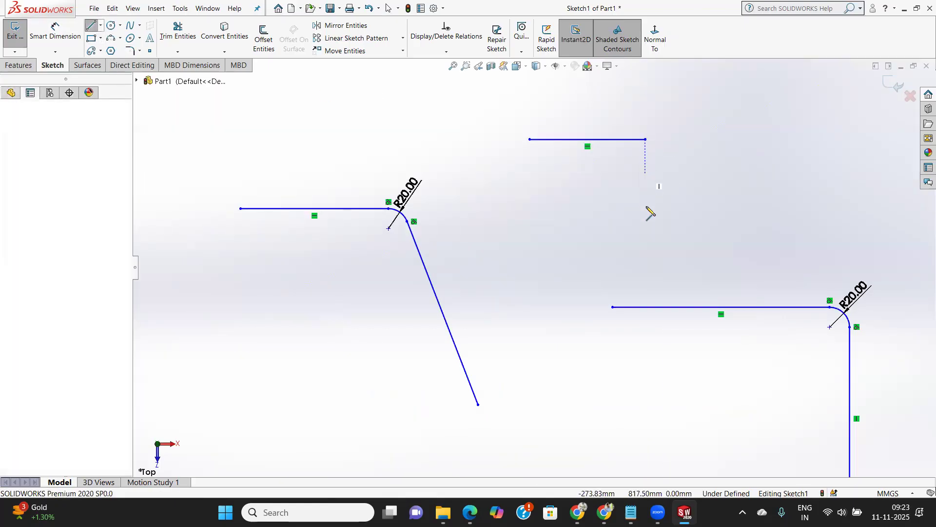
{"action": "left_click", "coordinate": [627, 256]}
{"action": "right_click", "coordinate": [627, 246]}
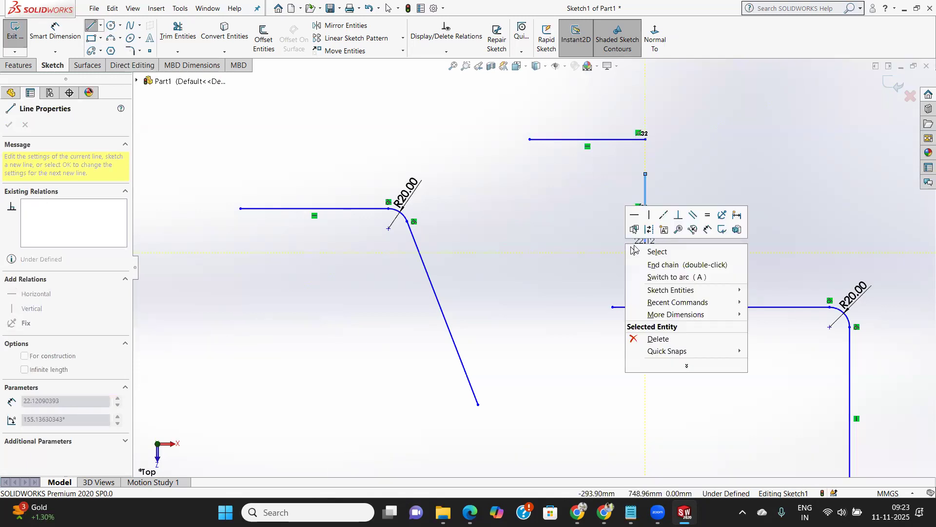
{"action": "left_click", "coordinate": [646, 250]}
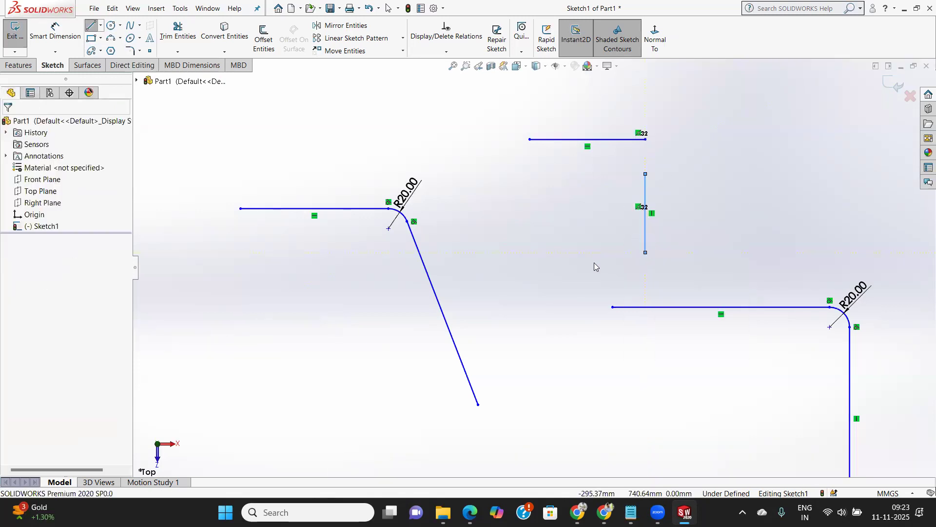
Step: Join the new horizontal and vertical lines with a 20 mm sketch fillet, accepting deletion of the corner's geometry relations
{"action": "left_click", "coordinate": [140, 51]}
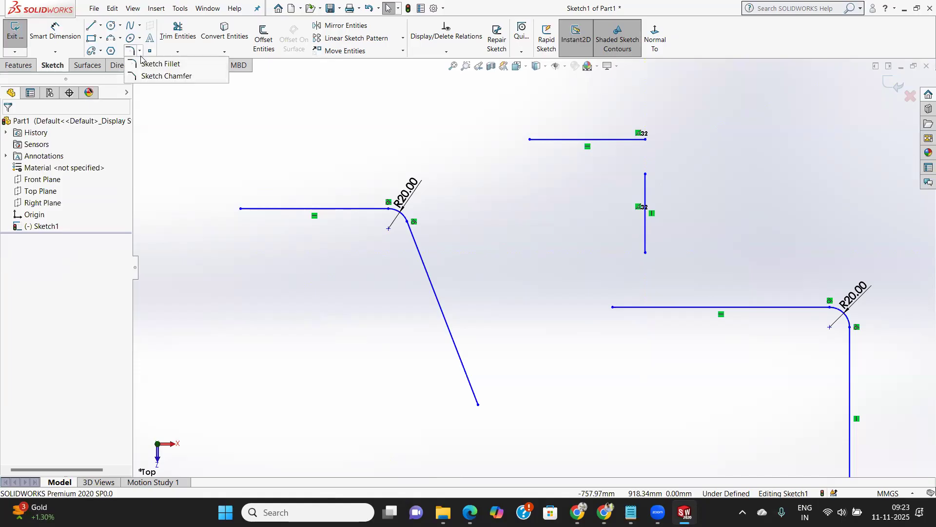
{"action": "left_click", "coordinate": [157, 62]}
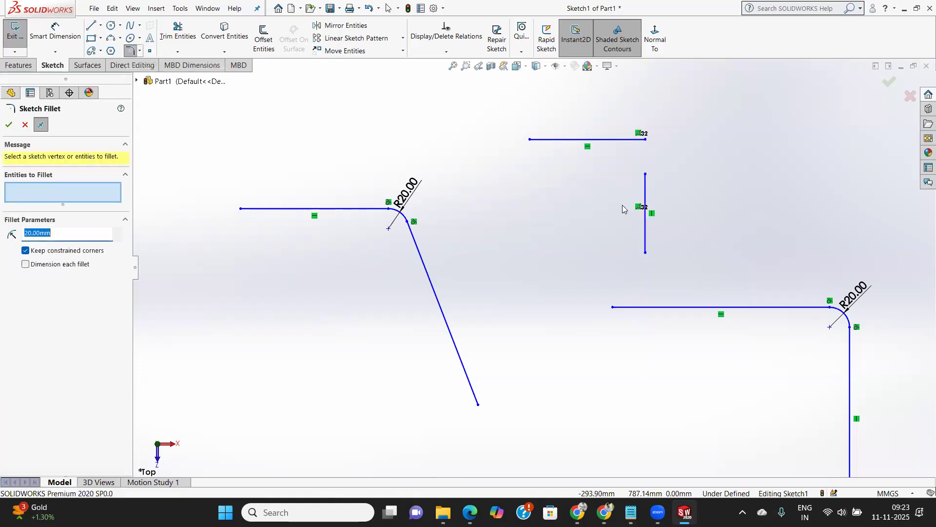
{"action": "left_click", "coordinate": [608, 139]}
{"action": "left_click", "coordinate": [645, 192]}
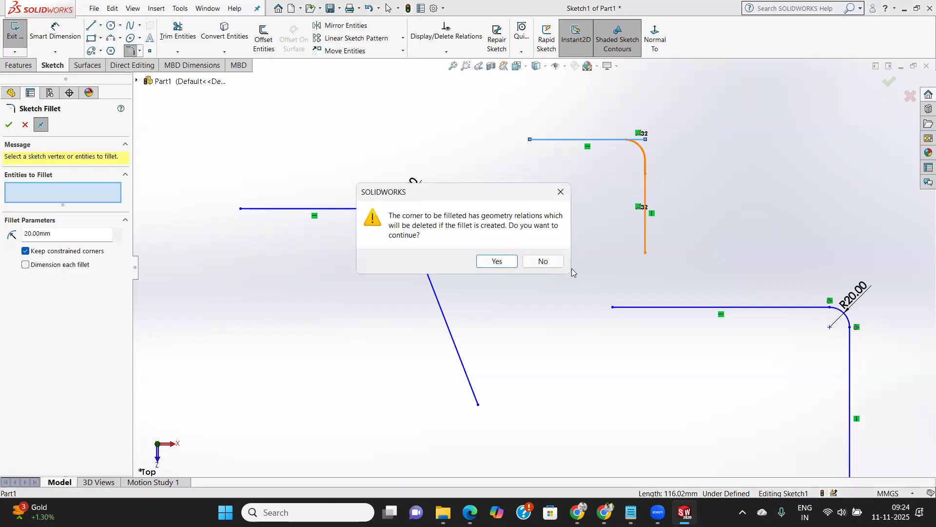
{"action": "left_click", "coordinate": [496, 261]}
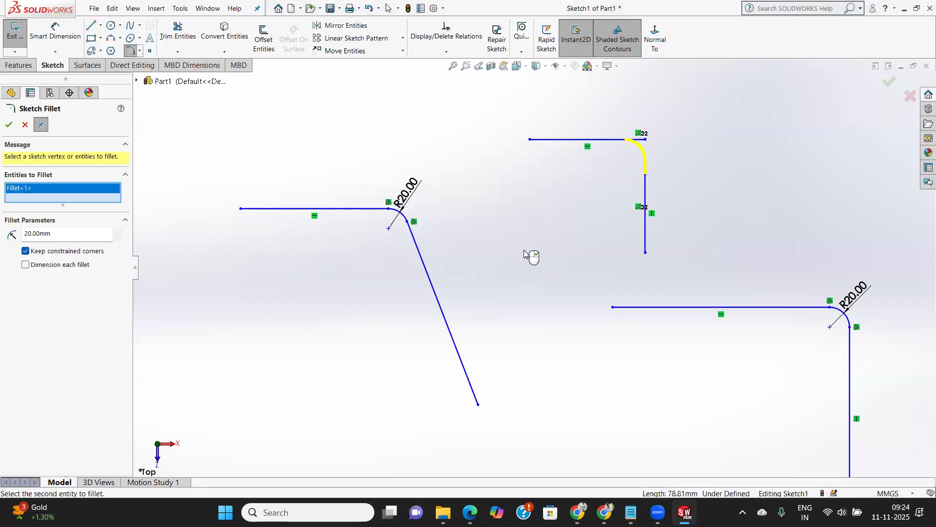
{"action": "left_click_drag", "start_coordinate": [52, 232], "coordinate": [4, 233]}
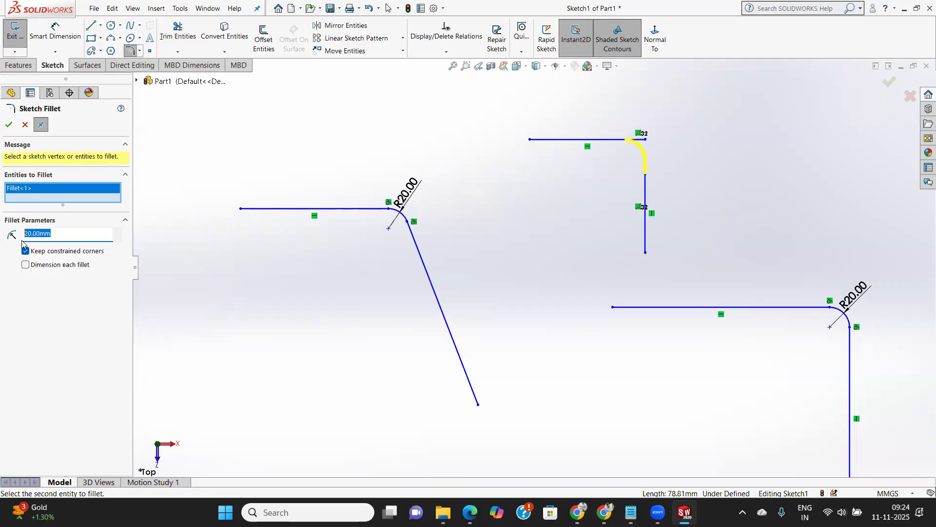
{"action": "type", "text": "20"}
{"action": "key", "text": "Return"}
{"action": "left_click_drag", "start_coordinate": [53, 232], "coordinate": [12, 234]}
{"action": "type", "text": "20"}
{"action": "key", "text": "Return"}
{"action": "type", "text": "0"}
{"action": "left_click", "coordinate": [8, 125]}
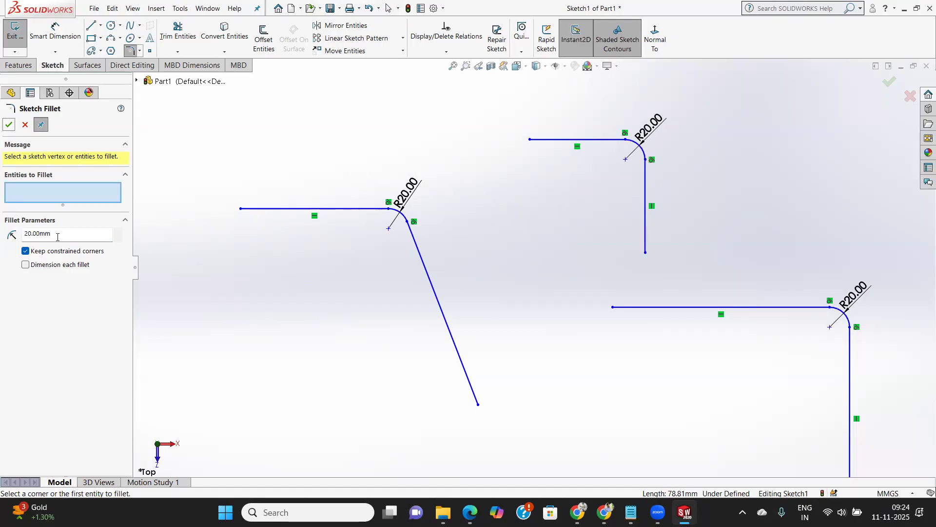
Step: Set the sketch fillet radius to 1 mm and leave the Sketch Fillet command
{"action": "left_click_drag", "start_coordinate": [57, 237], "coordinate": [24, 234]}
{"action": "type", "text": "1.00mm"}
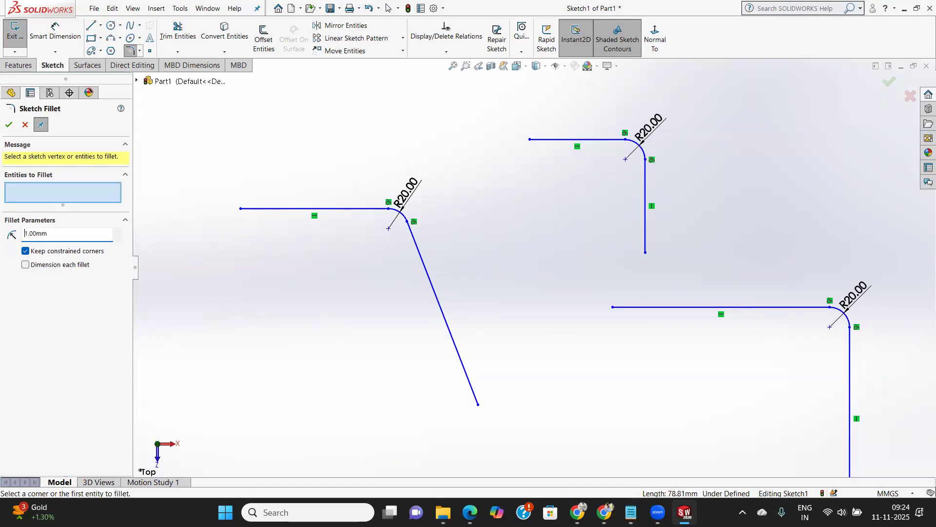
{"action": "left_click", "coordinate": [8, 124]}
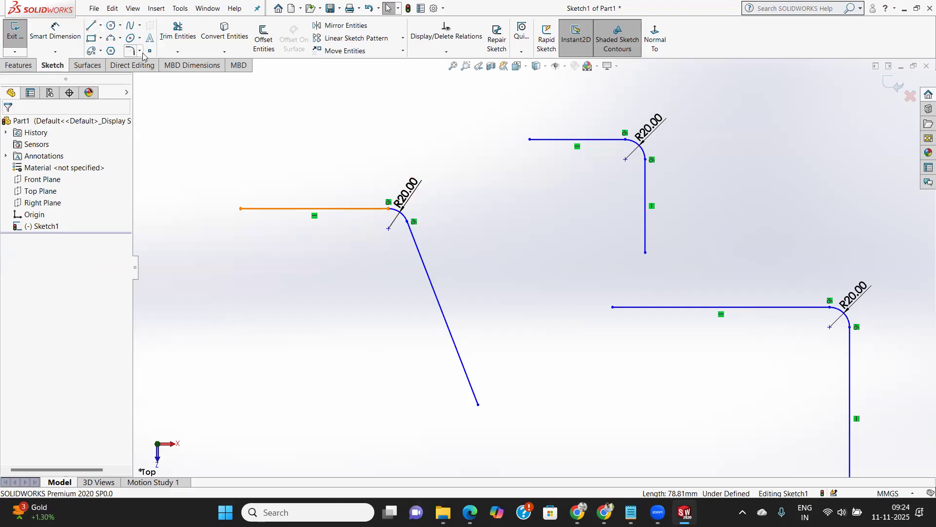
{"action": "scroll", "coordinate": [481, 214], "scroll_direction": "down", "scroll_amount": 3}
{"action": "scroll", "coordinate": [480, 211], "scroll_direction": "up", "scroll_amount": 5}
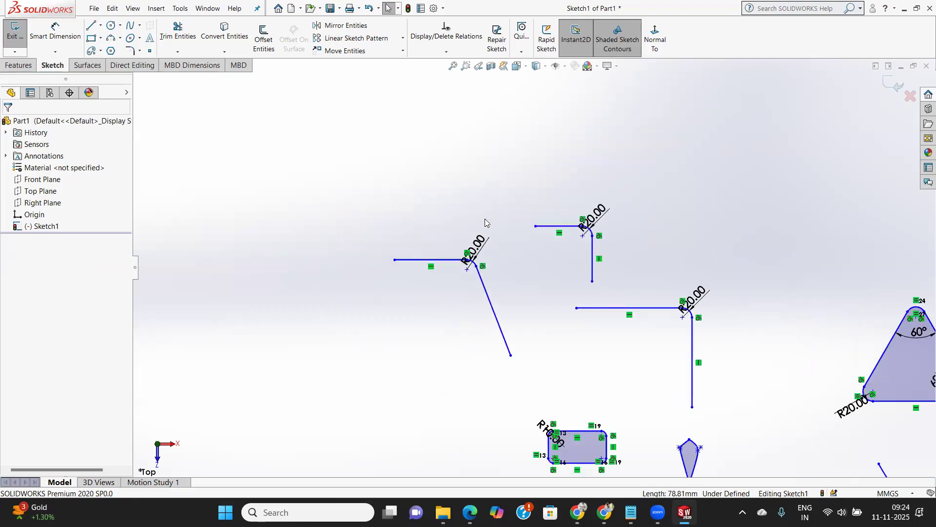
{"action": "scroll", "coordinate": [698, 329], "scroll_direction": "down", "scroll_amount": 2}
{"action": "scroll", "coordinate": [693, 332], "scroll_direction": "up", "scroll_amount": 4}
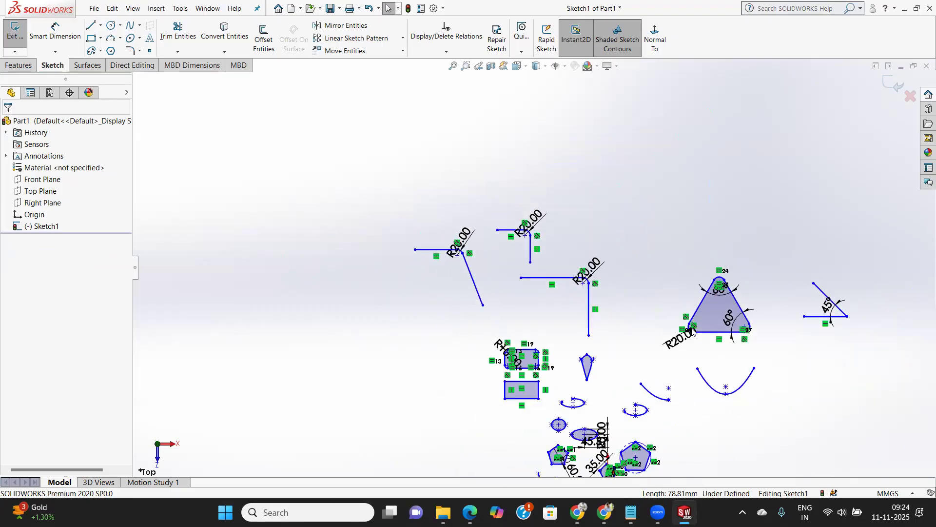
{"action": "scroll", "coordinate": [674, 307], "scroll_direction": "down", "scroll_amount": 2}
{"action": "scroll", "coordinate": [526, 267], "scroll_direction": "down", "scroll_amount": 2}
{"action": "scroll", "coordinate": [547, 266], "scroll_direction": "up", "scroll_amount": 4}
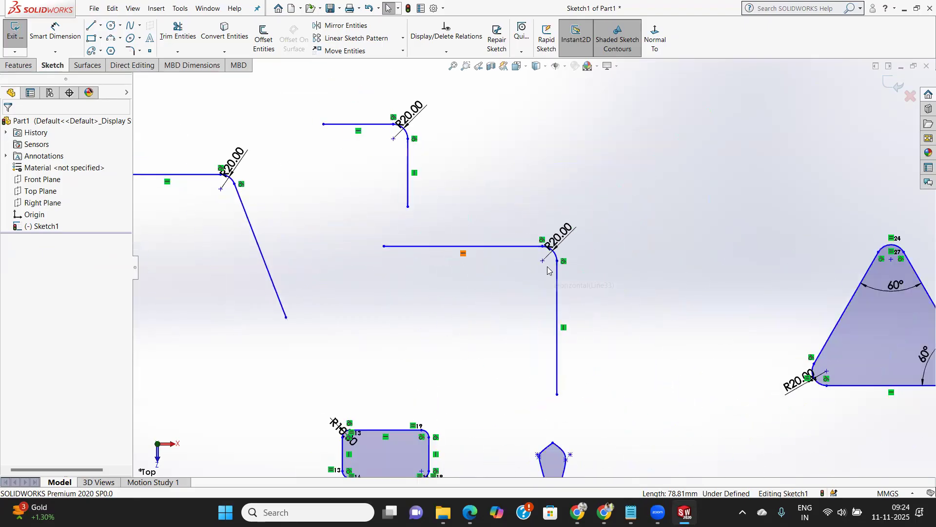
{"action": "left_click", "coordinate": [140, 51]}
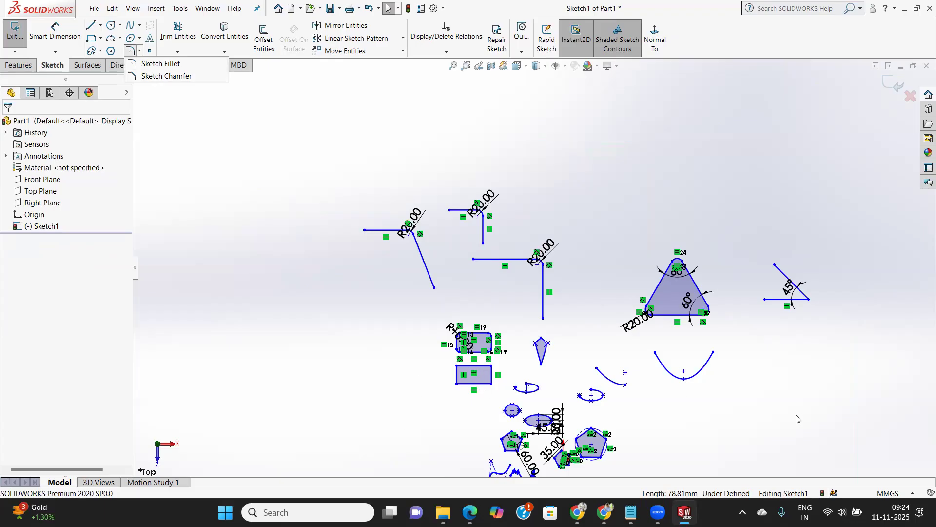
{"action": "left_click", "coordinate": [921, 437]}
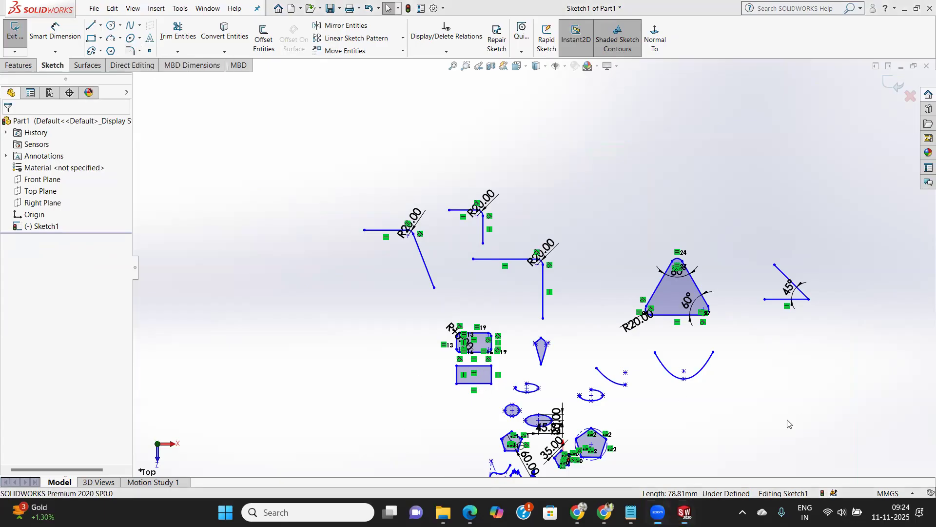
Step: Chamfer the upper-right corner of the plain rectangle with an equal distance of 10 mm using Sketch Chamfer
{"action": "scroll", "coordinate": [508, 340], "scroll_direction": "down", "scroll_amount": 6}
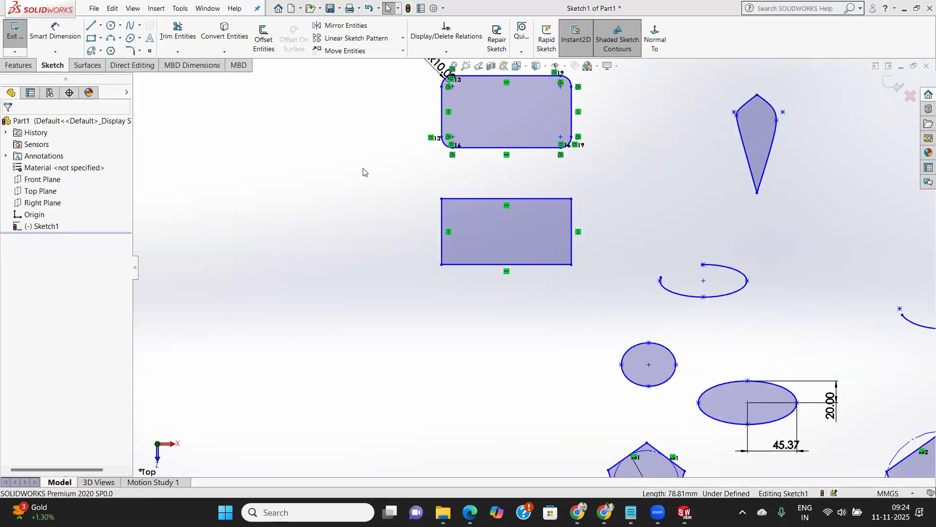
{"action": "left_click", "coordinate": [141, 51]}
{"action": "left_click", "coordinate": [150, 76]}
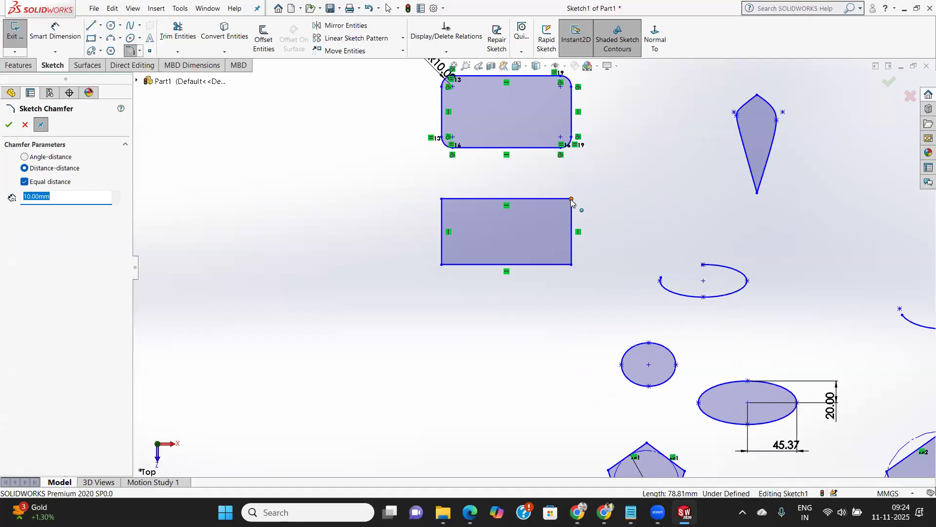
{"action": "left_click", "coordinate": [571, 199]}
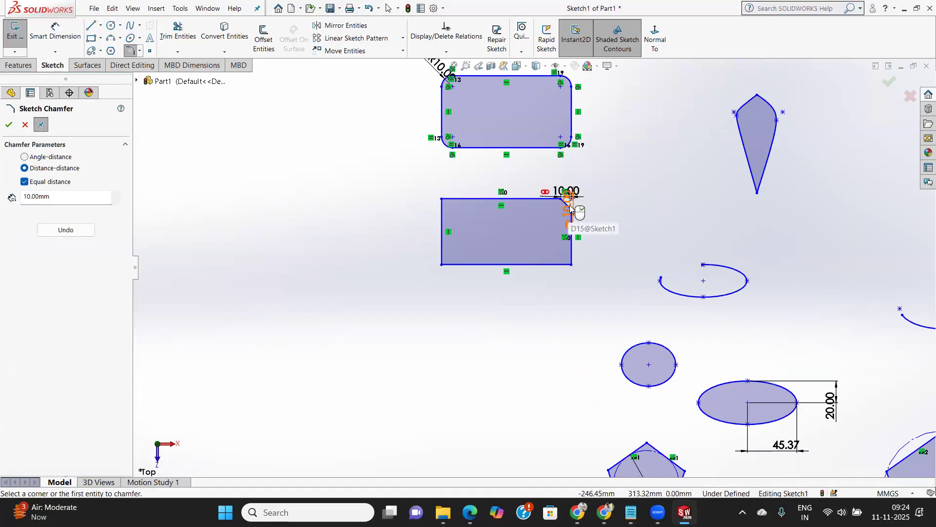
{"action": "scroll", "coordinate": [570, 208], "scroll_direction": "down", "scroll_amount": 5}
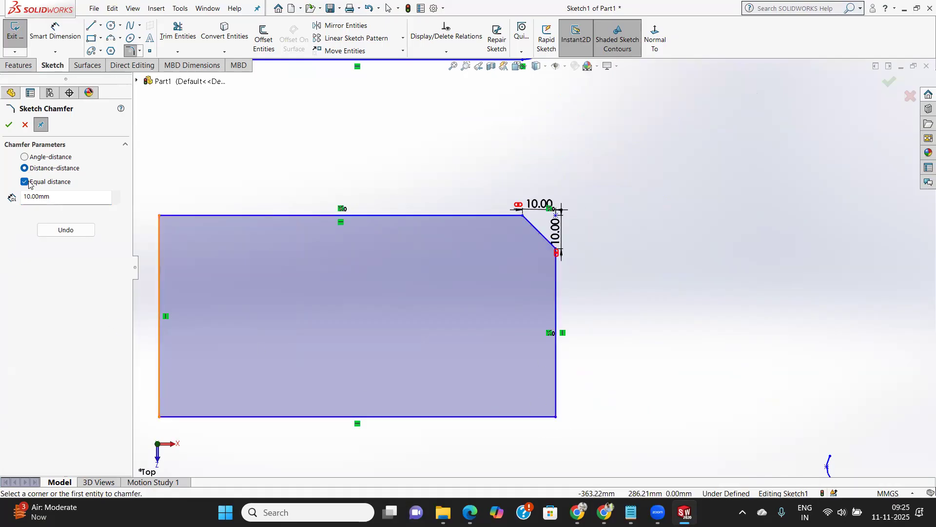
{"action": "left_click", "coordinate": [8, 127]}
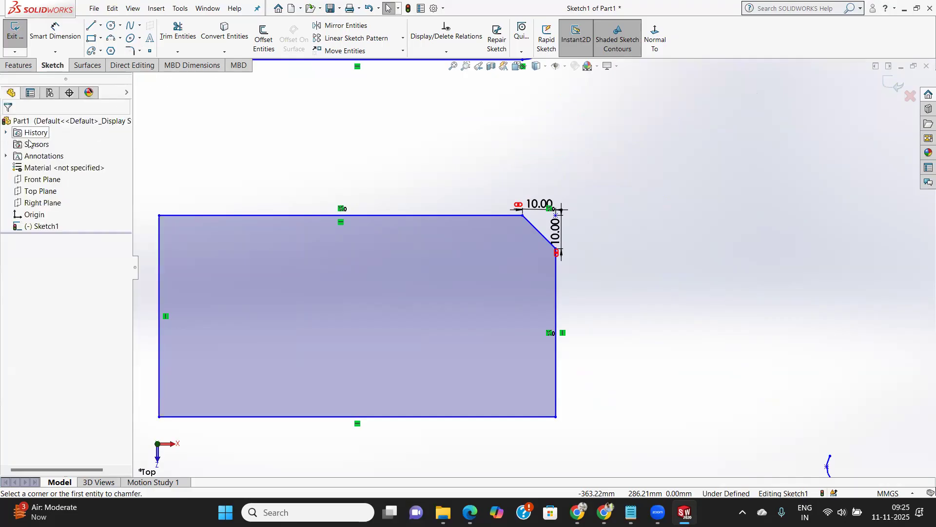
Step: Chamfer the rectangle's lower-right corner with unequal distances of 10 mm and 15 mm
{"action": "left_click", "coordinate": [140, 51]}
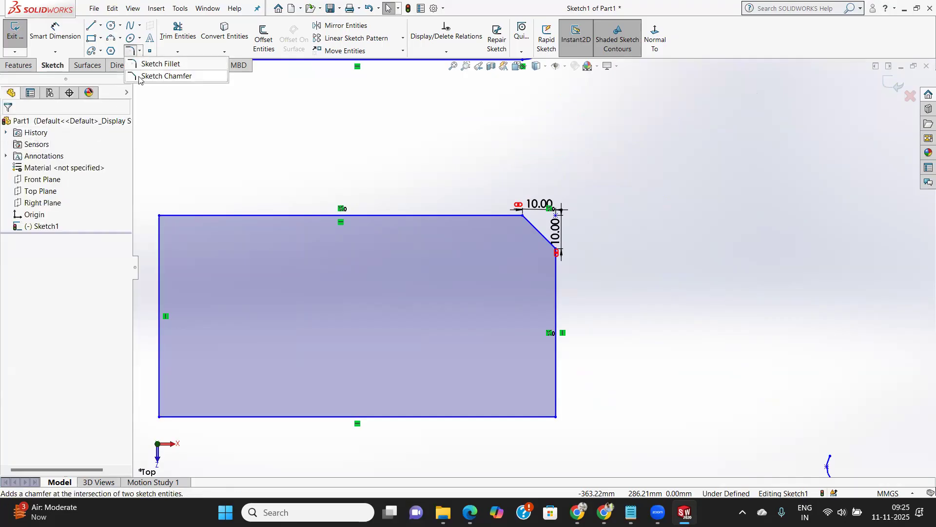
{"action": "left_click", "coordinate": [161, 76]}
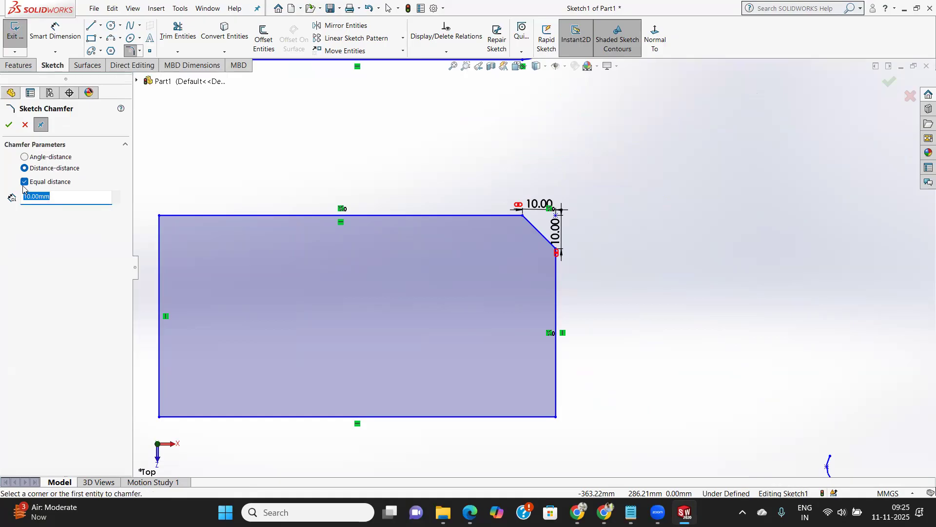
{"action": "left_click", "coordinate": [24, 182]}
{"action": "left_click_drag", "start_coordinate": [53, 199], "coordinate": [9, 198]}
{"action": "type", "text": "1"}
{"action": "key", "text": "Tab"}
{"action": "type", "text": "15.00mm"}
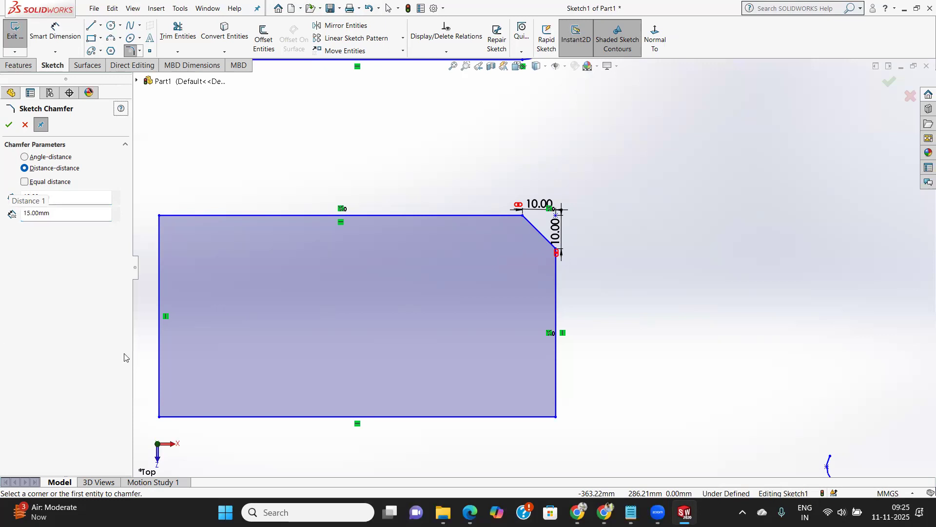
{"action": "left_click", "coordinate": [556, 418]}
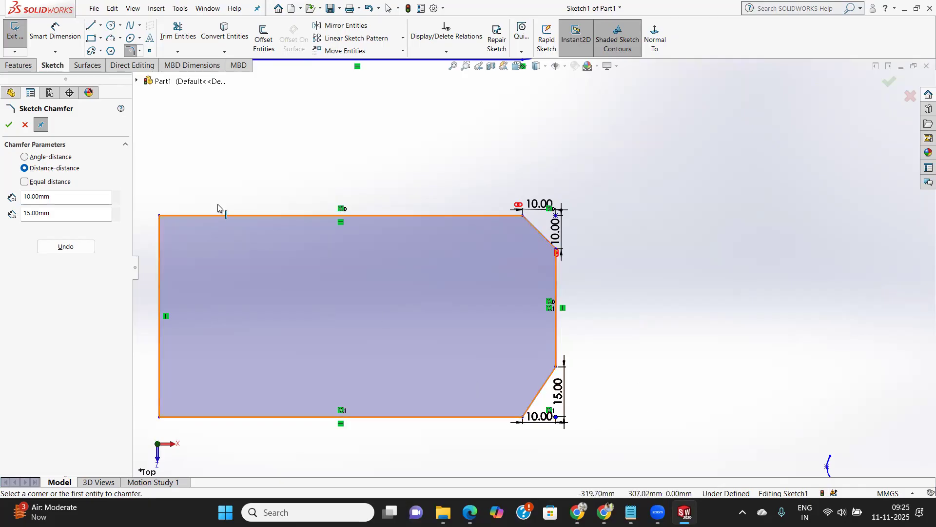
{"action": "left_click", "coordinate": [10, 122]}
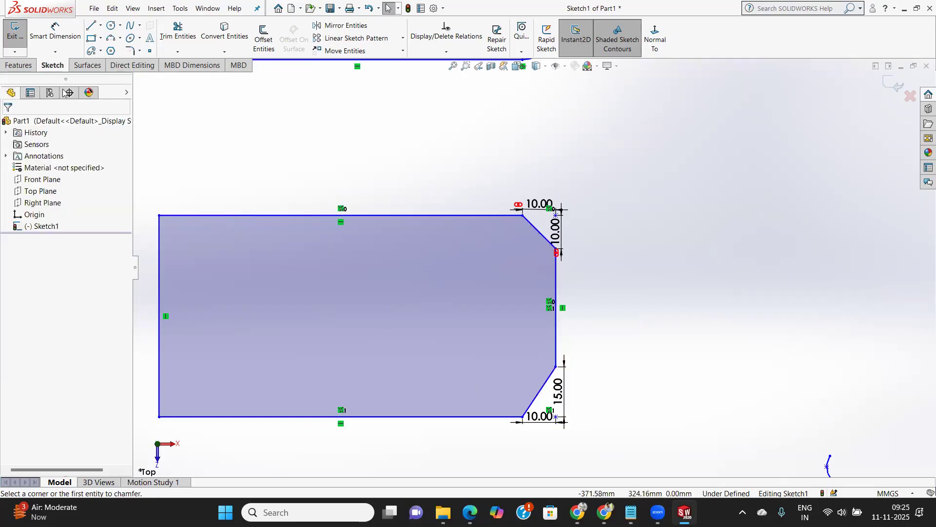
Step: Chamfer the rectangle's upper-left corner by angle and distance, using 10 mm and 60 degrees
{"action": "left_click", "coordinate": [141, 51]}
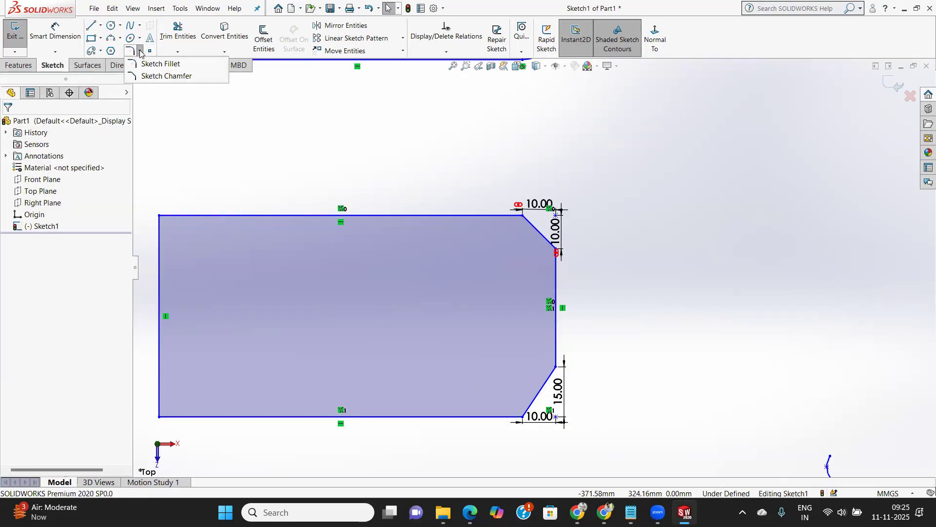
{"action": "left_click", "coordinate": [161, 77]}
{"action": "scroll", "coordinate": [300, 191], "scroll_direction": "down", "scroll_amount": 5}
{"action": "scroll", "coordinate": [300, 191], "scroll_direction": "up", "scroll_amount": 3}
{"action": "scroll", "coordinate": [306, 333], "scroll_direction": "down", "scroll_amount": 4}
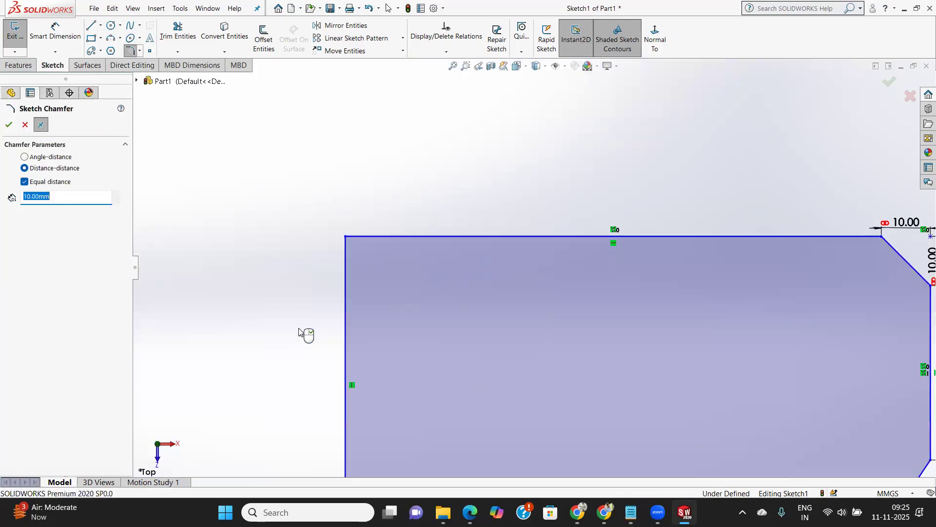
{"action": "left_click", "coordinate": [25, 157]}
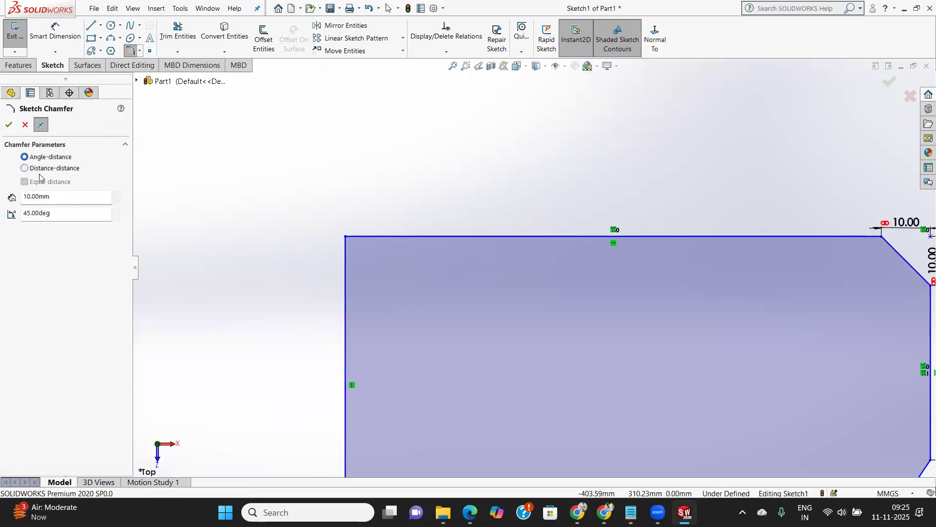
{"action": "left_click_drag", "start_coordinate": [53, 197], "coordinate": [10, 215]}
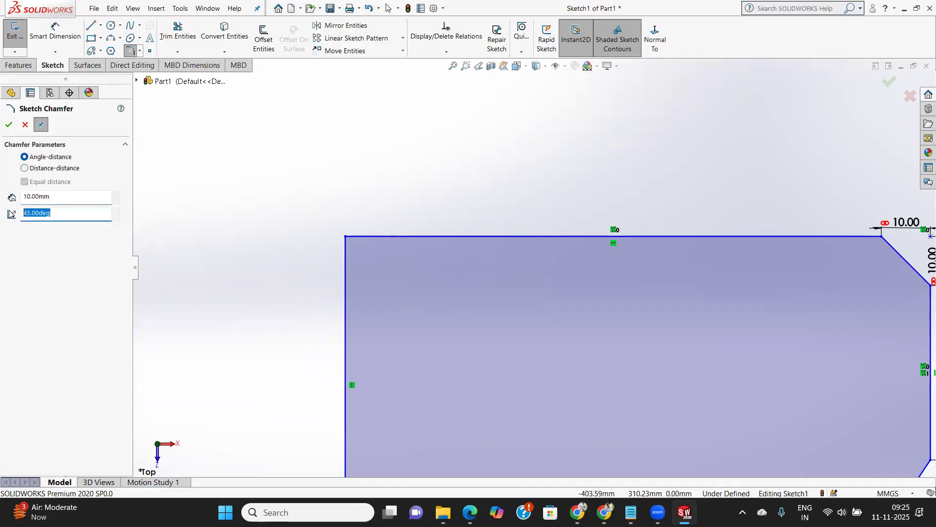
{"action": "type", "text": "60"}
{"action": "key", "text": "Return"}
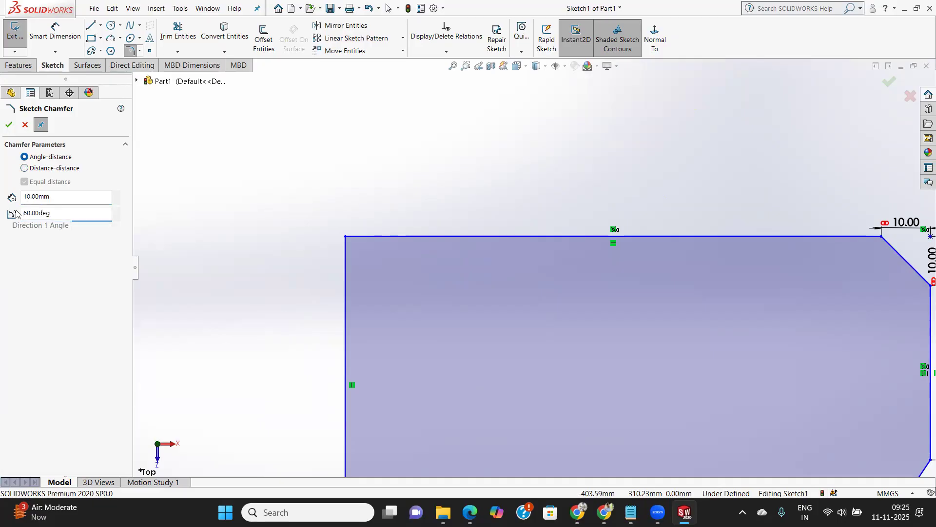
{"action": "left_click", "coordinate": [346, 236]}
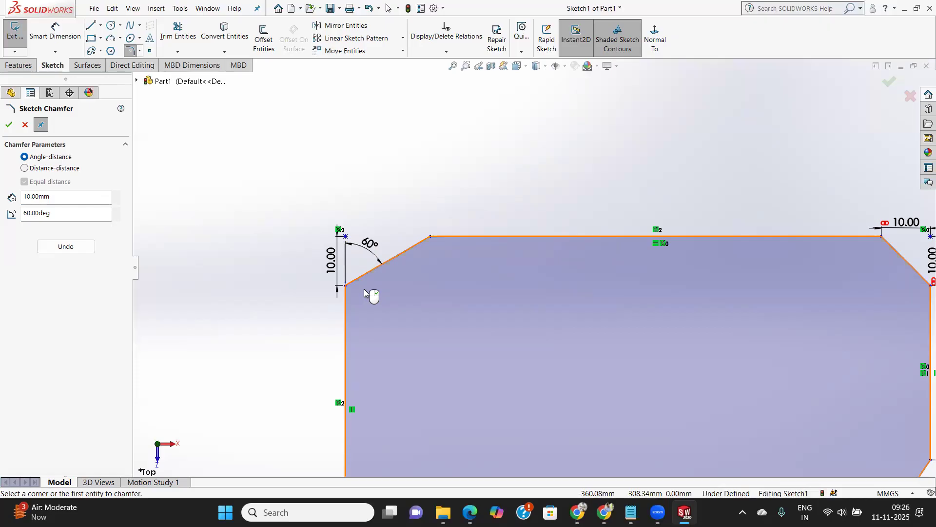
Step: Apply the same 10 mm, 60-degree chamfer between the rectangle's left and bottom edges
{"action": "scroll", "coordinate": [365, 292], "scroll_direction": "up", "scroll_amount": 4}
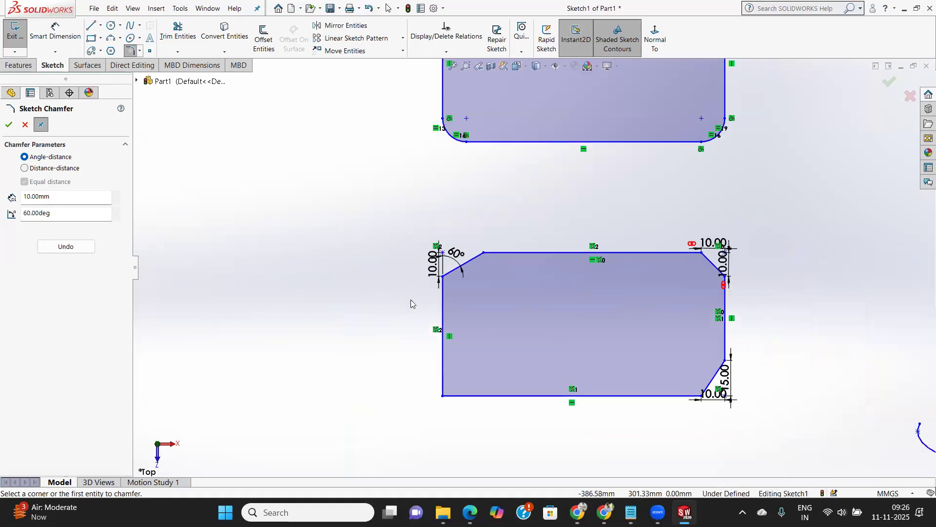
{"action": "scroll", "coordinate": [463, 351], "scroll_direction": "down", "scroll_amount": 3}
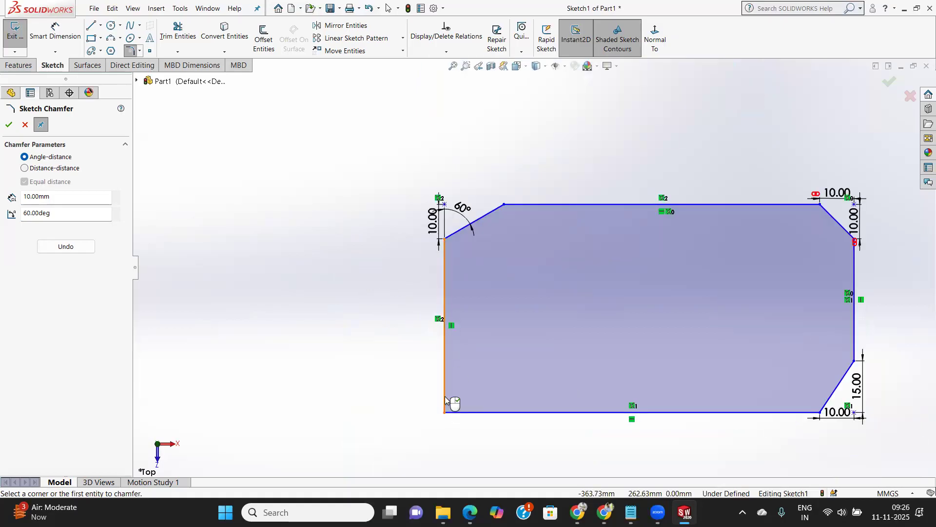
{"action": "left_click", "coordinate": [445, 389]}
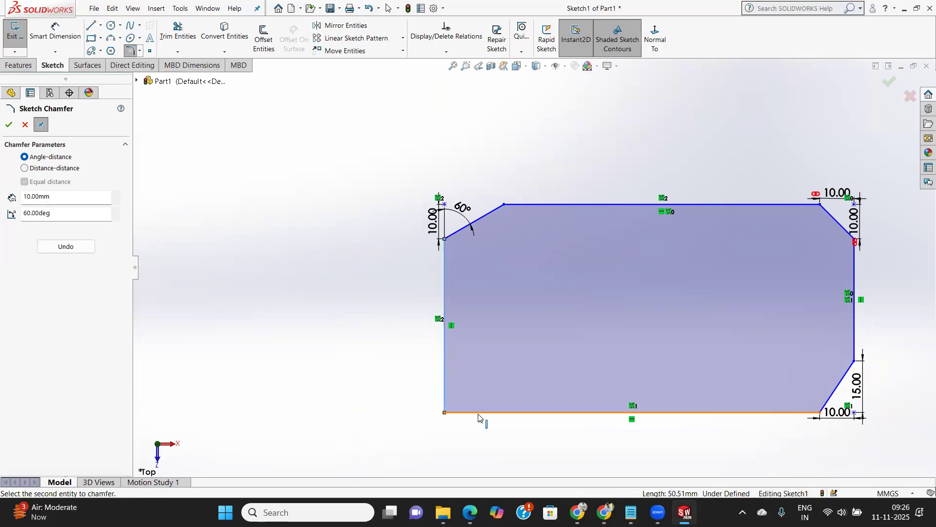
{"action": "left_click", "coordinate": [480, 413]}
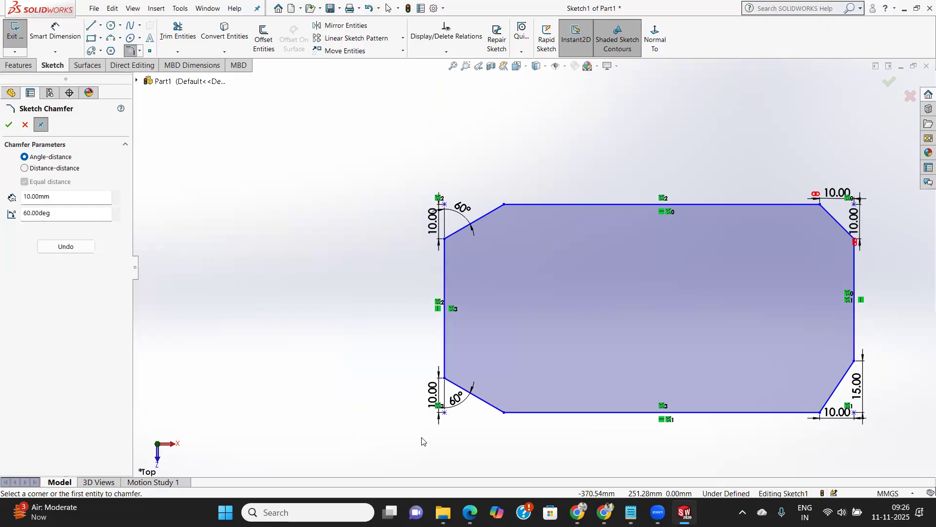
Step: Examine the four chamfered corners and their dimensions next to the filleted shapes, and finish the chamfer command
{"action": "scroll", "coordinate": [564, 291], "scroll_direction": "down", "scroll_amount": 3}
{"action": "scroll", "coordinate": [566, 278], "scroll_direction": "up", "scroll_amount": 5}
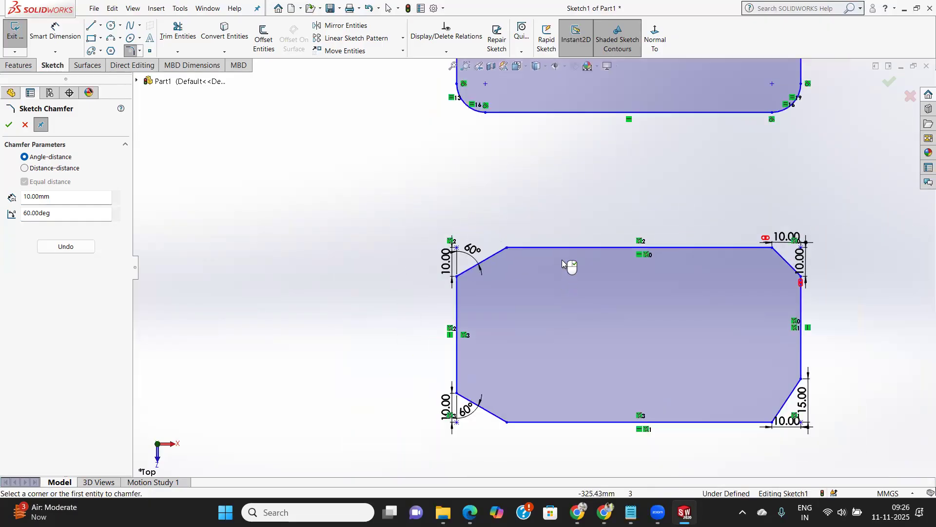
{"action": "scroll", "coordinate": [562, 264], "scroll_direction": "up", "scroll_amount": 2}
{"action": "scroll", "coordinate": [704, 177], "scroll_direction": "up", "scroll_amount": 3}
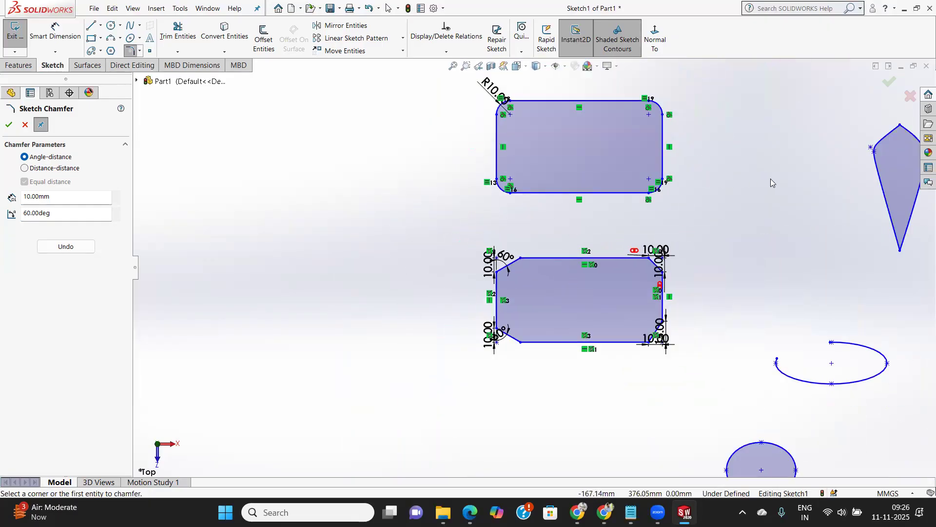
{"action": "scroll", "coordinate": [771, 179], "scroll_direction": "up", "scroll_amount": 4}
{"action": "scroll", "coordinate": [770, 178], "scroll_direction": "down", "scroll_amount": 6}
{"action": "scroll", "coordinate": [740, 185], "scroll_direction": "up", "scroll_amount": 5}
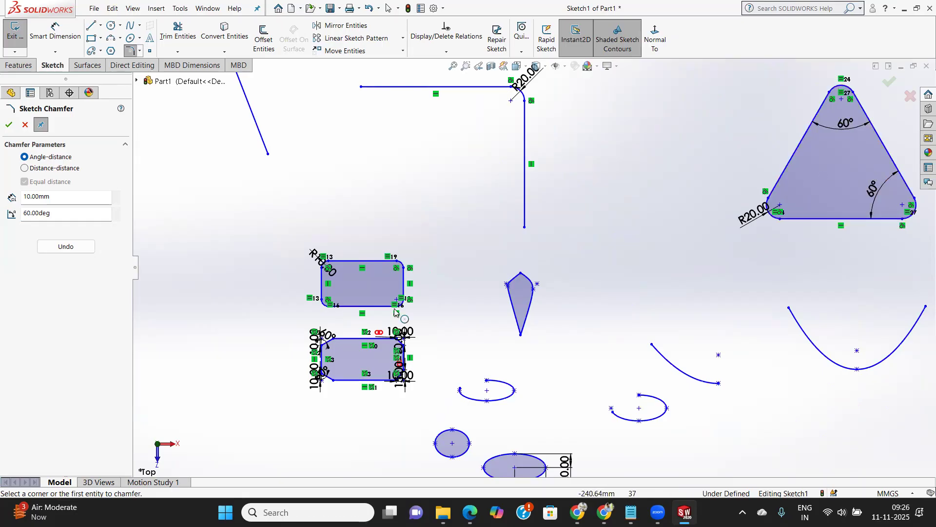
{"action": "scroll", "coordinate": [283, 365], "scroll_direction": "down", "scroll_amount": 3}
{"action": "scroll", "coordinate": [352, 358], "scroll_direction": "down", "scroll_amount": 2}
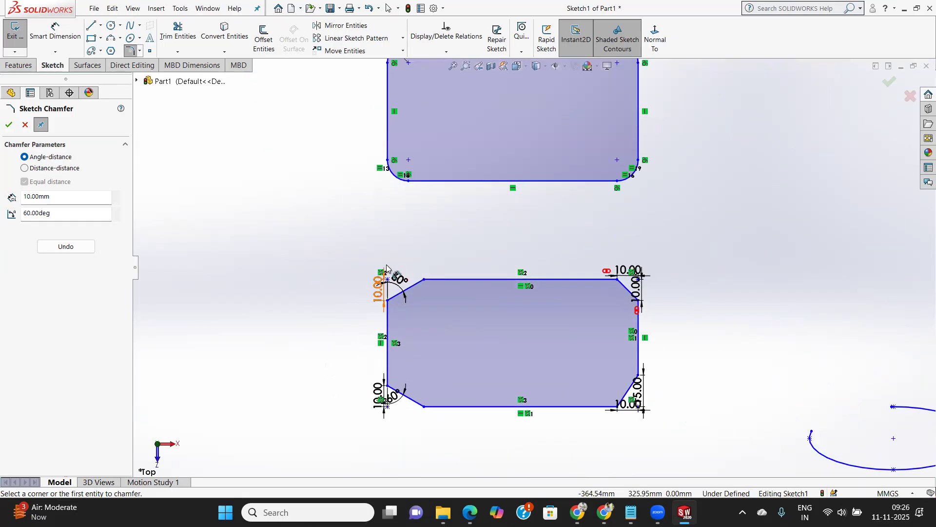
{"action": "scroll", "coordinate": [391, 268], "scroll_direction": "down", "scroll_amount": 2}
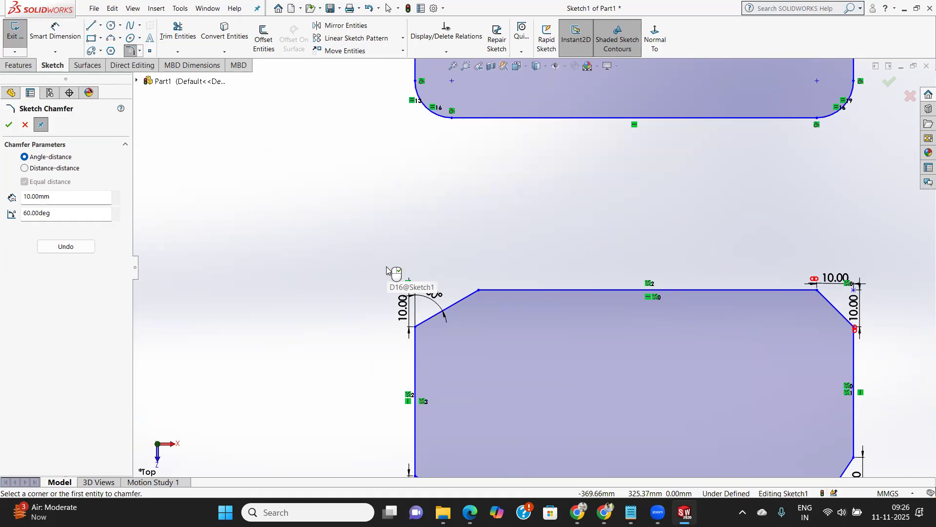
{"action": "left_click", "coordinate": [9, 124]}
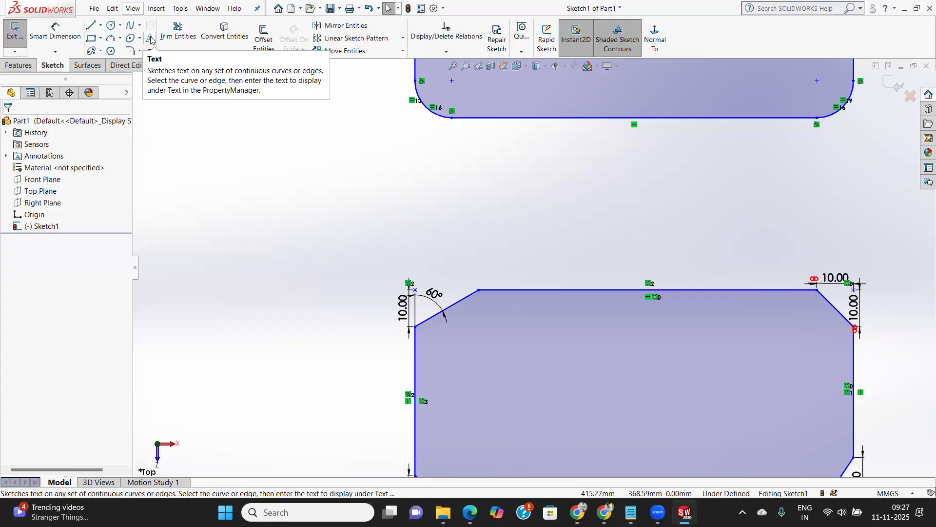
Step: Place the sketch text "TEXT" in the empty area above and to the left of the chamfered rectangle
{"action": "left_click", "coordinate": [151, 40]}
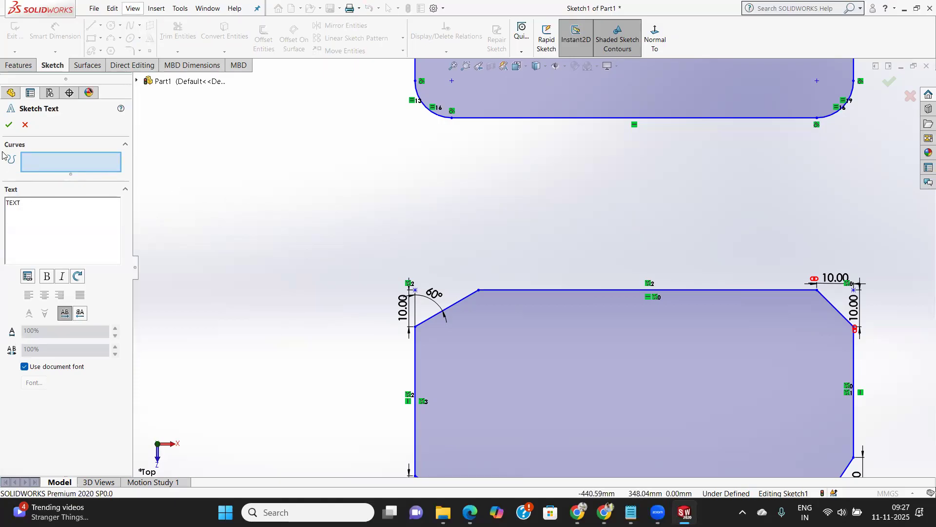
{"action": "left_click", "coordinate": [46, 276]}
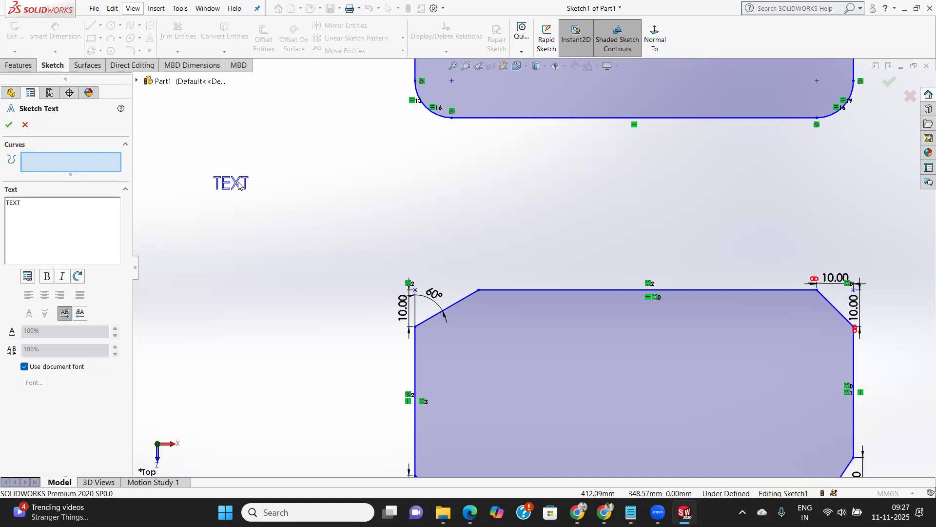
{"action": "left_click", "coordinate": [9, 125]}
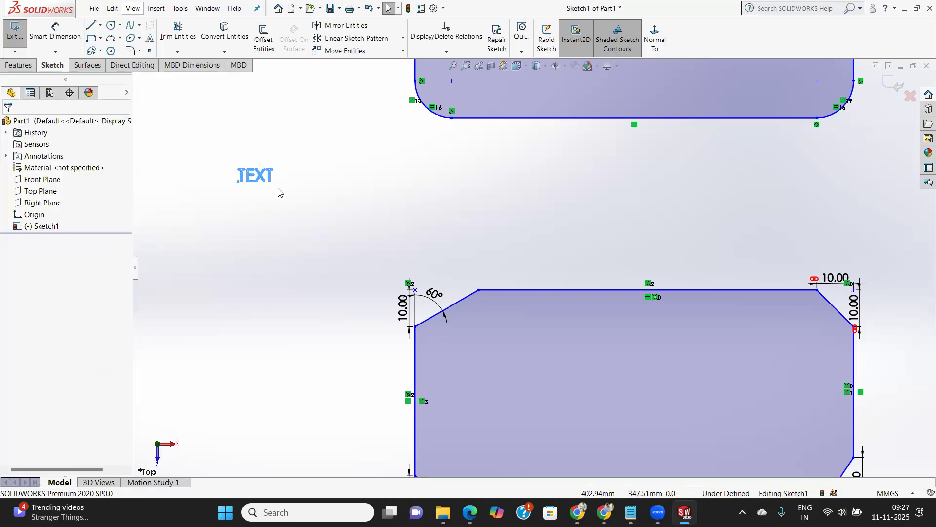
Step: Move the sketch text "TEXT" a short distance to the left by its anchor point and deselect it
{"action": "scroll", "coordinate": [244, 184], "scroll_direction": "up", "scroll_amount": 2}
{"action": "scroll", "coordinate": [180, 126], "scroll_direction": "down", "scroll_amount": 7}
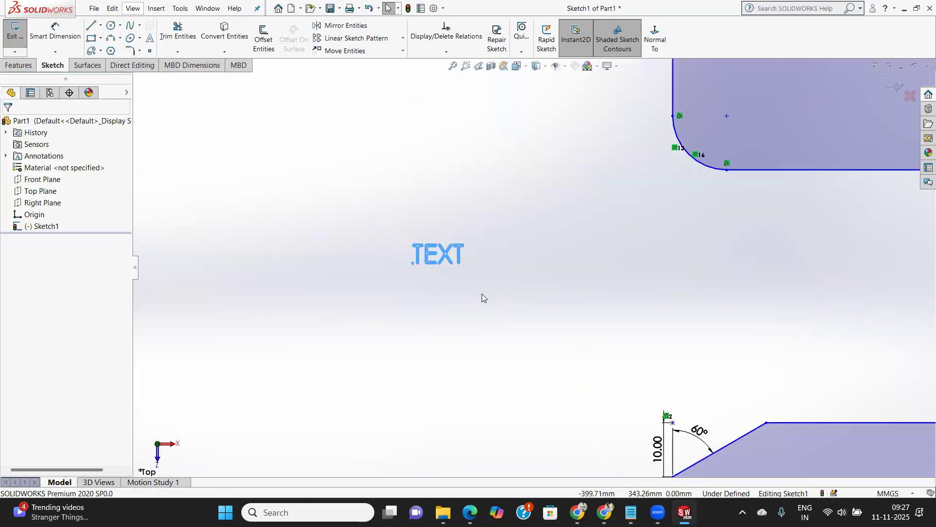
{"action": "scroll", "coordinate": [385, 215], "scroll_direction": "down", "scroll_amount": 2}
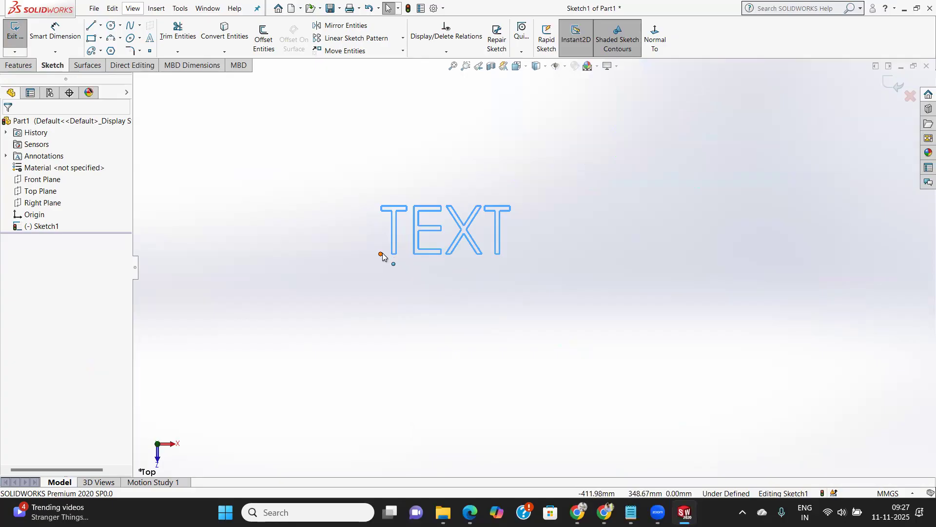
{"action": "left_click_drag", "start_coordinate": [381, 254], "coordinate": [325, 241]}
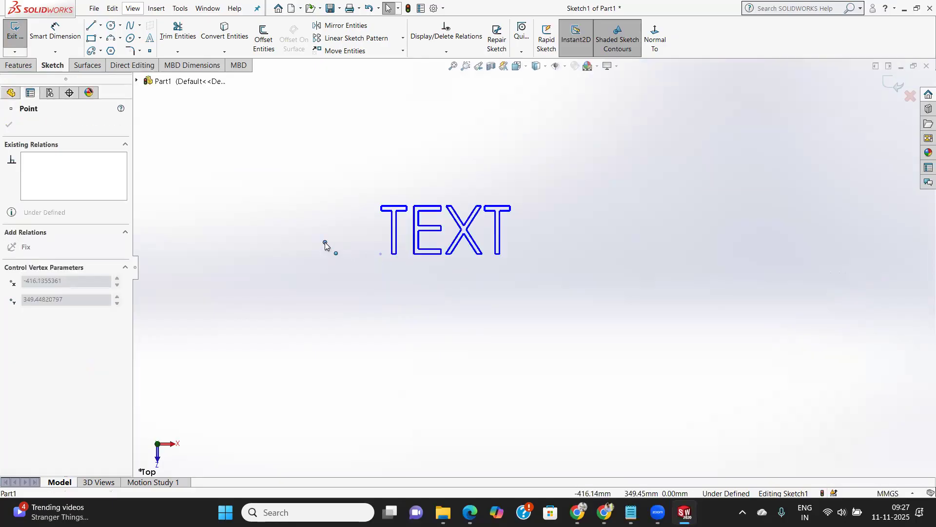
{"action": "left_click", "coordinate": [430, 256]}
{"action": "scroll", "coordinate": [380, 210], "scroll_direction": "down", "scroll_amount": 3}
{"action": "scroll", "coordinate": [526, 247], "scroll_direction": "up", "scroll_amount": 10}
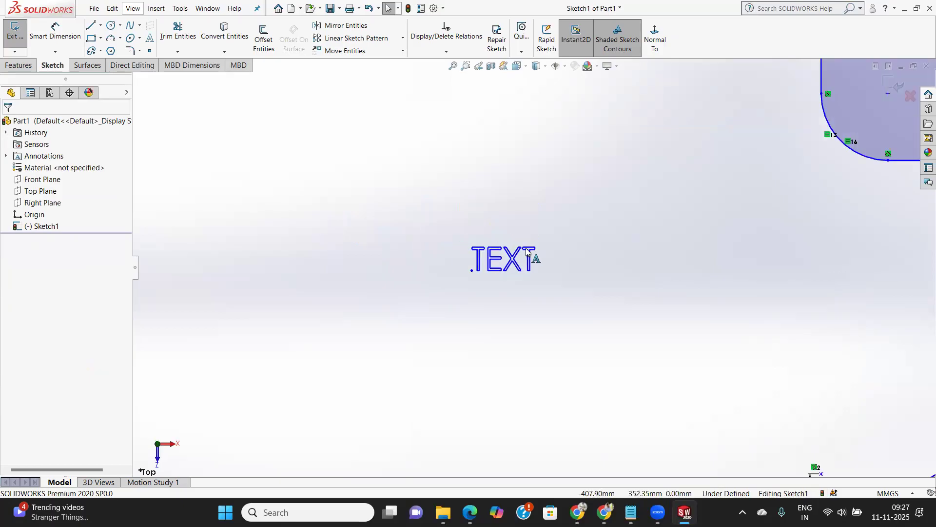
{"action": "scroll", "coordinate": [526, 247], "scroll_direction": "up", "scroll_amount": 2}
{"action": "scroll", "coordinate": [550, 266], "scroll_direction": "down", "scroll_amount": 7}
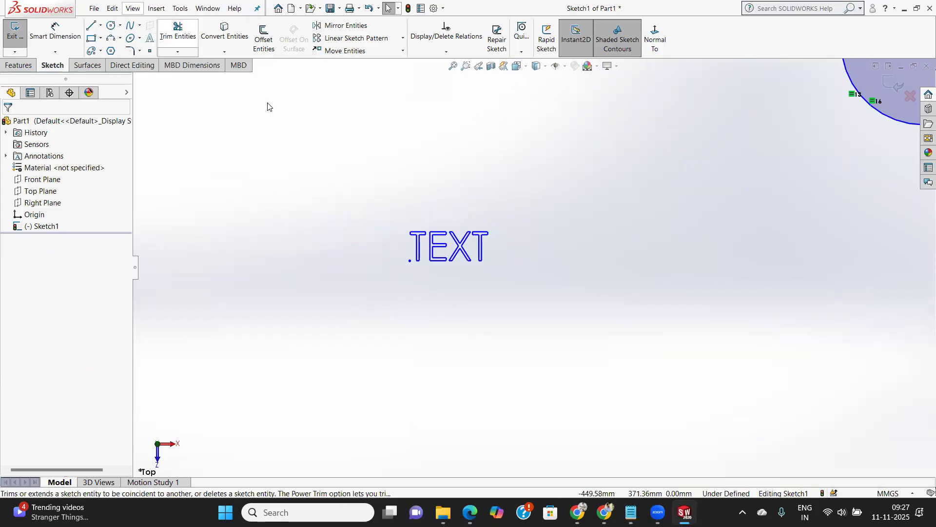
Step: Create a second sketch text "TEXT" with the filleted rectangle's bottom edge as its curve
{"action": "left_click", "coordinate": [150, 38]}
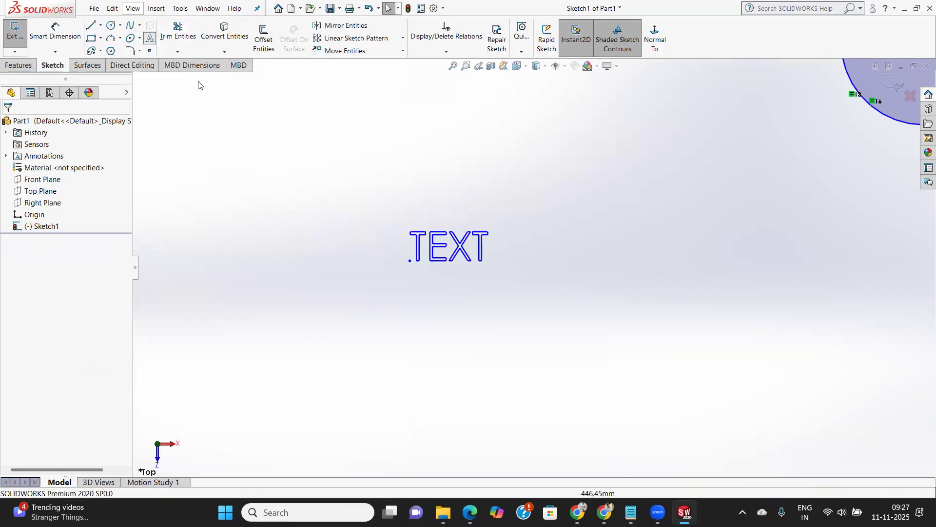
{"action": "left_click", "coordinate": [44, 211]}
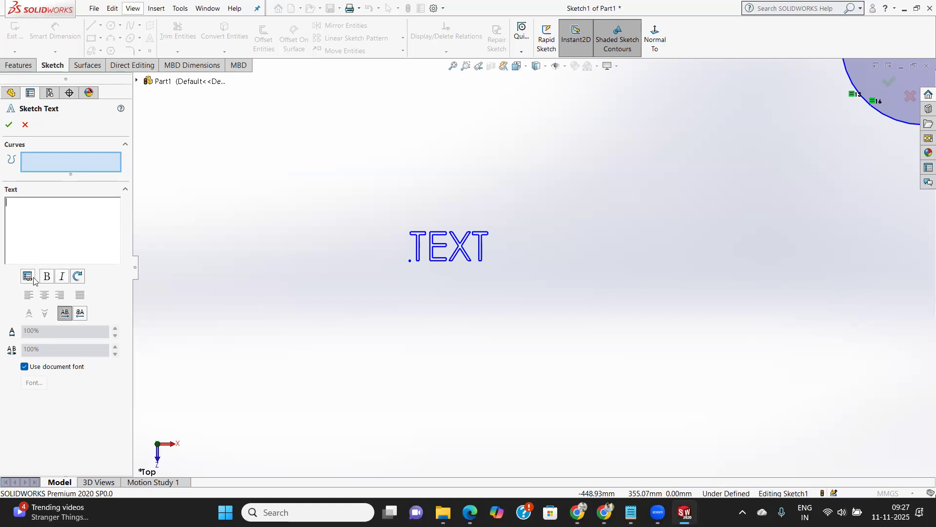
{"action": "type", "text": "TEXT"}
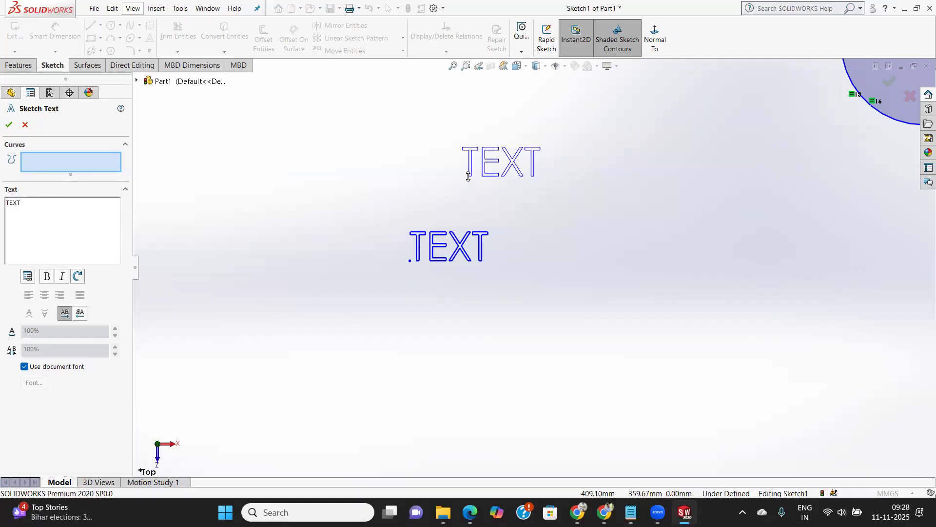
{"action": "scroll", "coordinate": [658, 211], "scroll_direction": "up", "scroll_amount": 5}
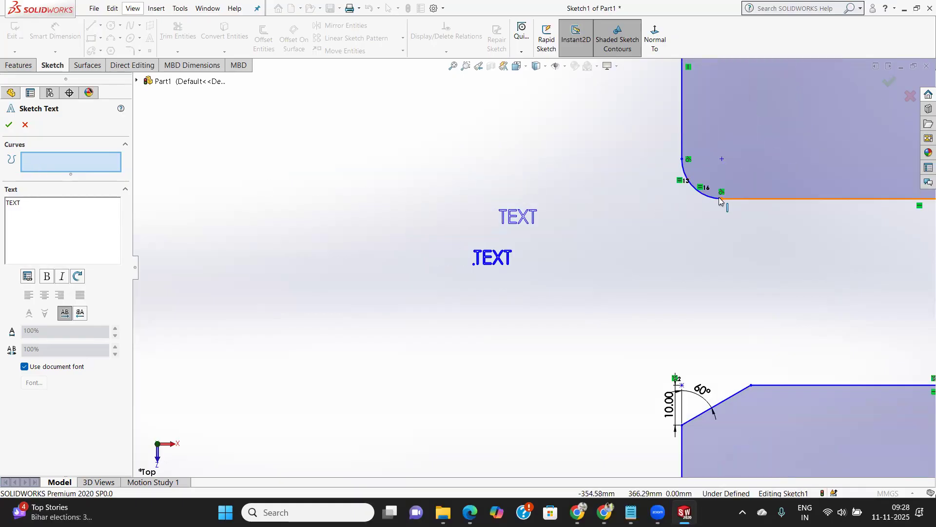
{"action": "left_click", "coordinate": [723, 199]}
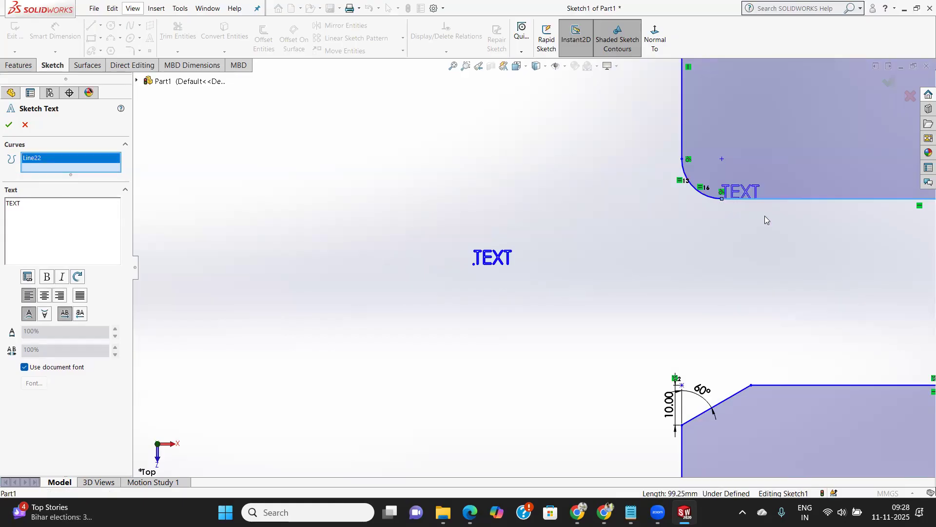
{"action": "scroll", "coordinate": [765, 216], "scroll_direction": "up", "scroll_amount": 3}
{"action": "scroll", "coordinate": [715, 197], "scroll_direction": "up", "scroll_amount": 2}
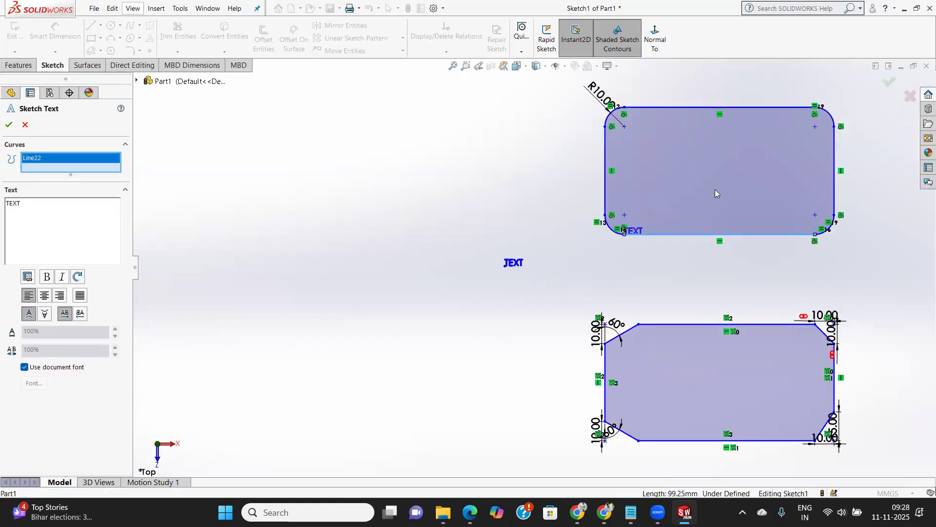
Step: Keep only the filleted rectangle's bottom edge as the text's curve, center-align the text on it and accept it
{"action": "left_click", "coordinate": [640, 325]}
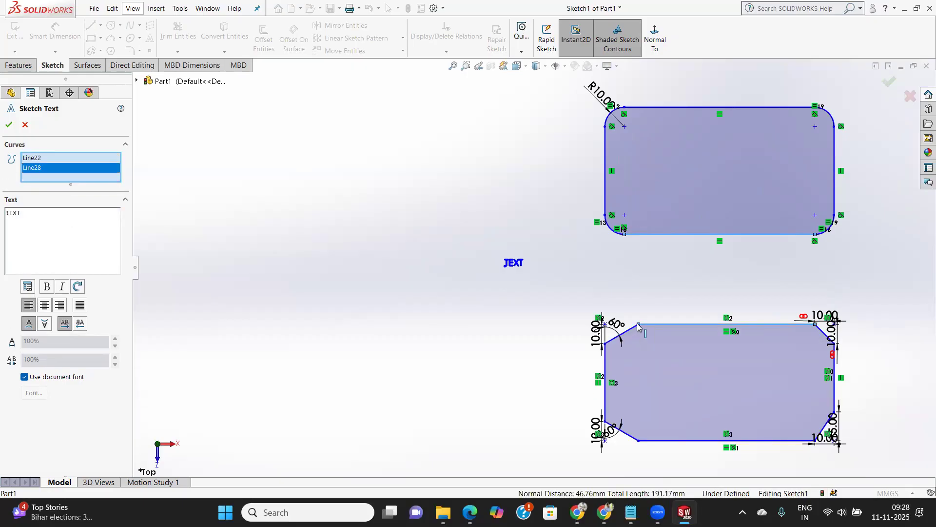
{"action": "left_click", "coordinate": [643, 323]}
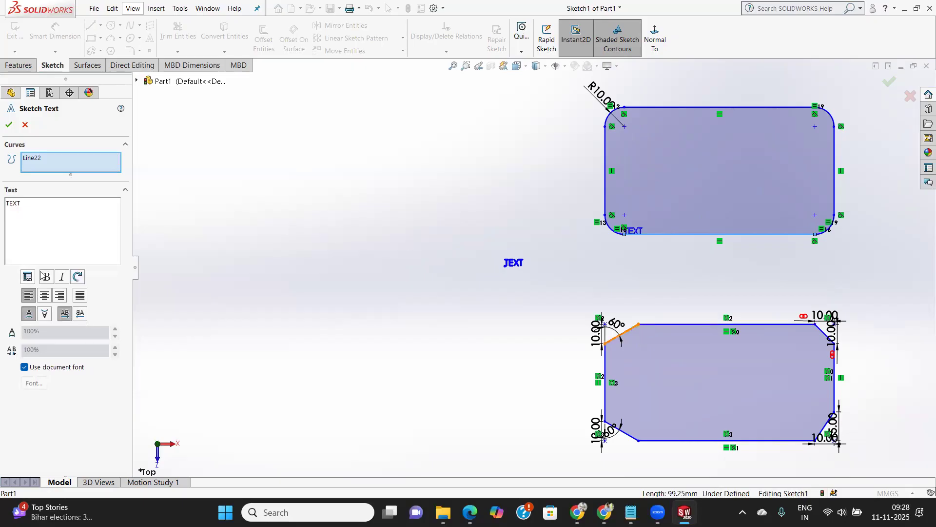
{"action": "left_click", "coordinate": [47, 297]}
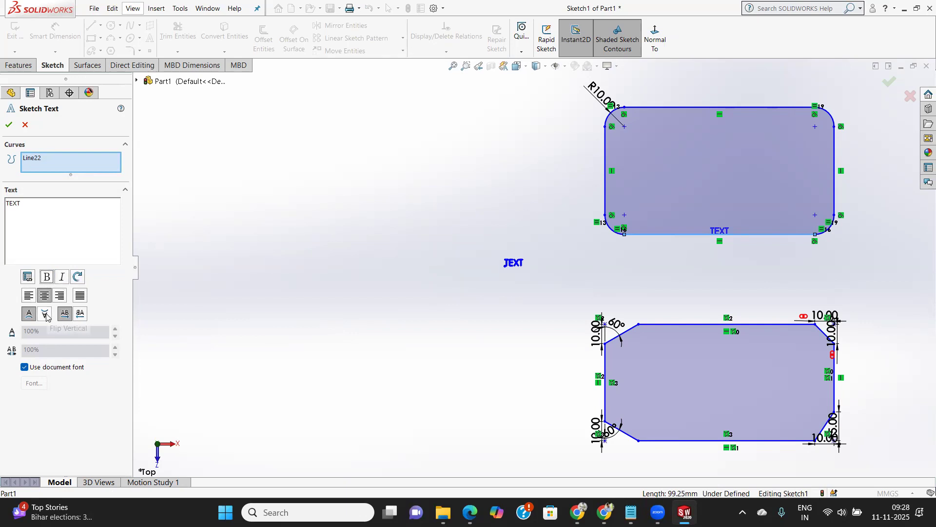
{"action": "left_click", "coordinate": [9, 124]}
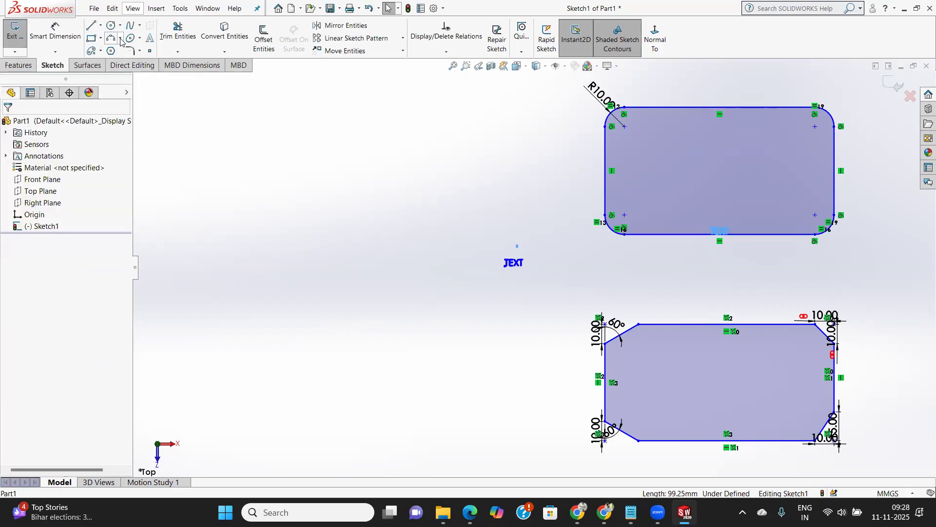
Step: Sketch a 3-point arc of about 26 mm radius and 90 degrees in the empty area left of the filleted rectangle
{"action": "left_click", "coordinate": [111, 38]}
{"action": "left_click", "coordinate": [219, 226]}
{"action": "left_click", "coordinate": [284, 194]}
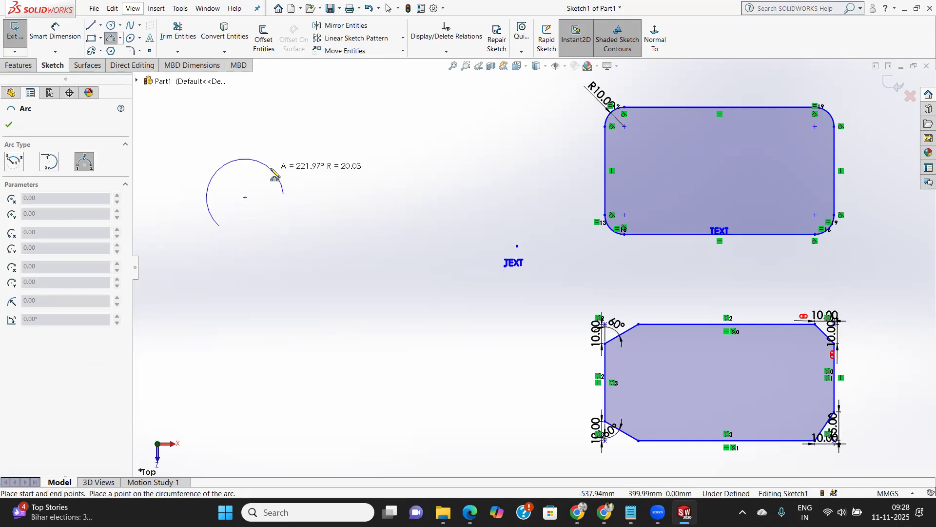
{"action": "left_click", "coordinate": [245, 196]}
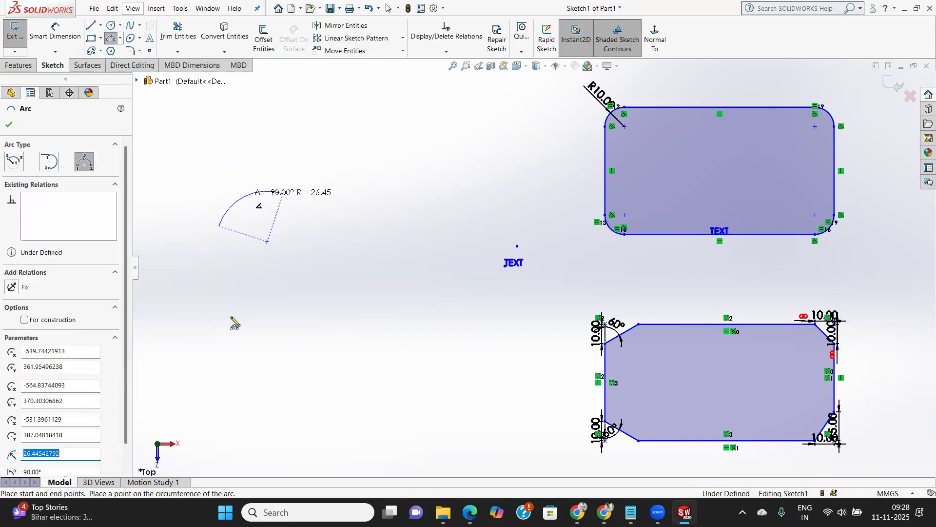
Step: Add the sketch text "CADDESK" along the new arc and make it bold
{"action": "left_click", "coordinate": [150, 37]}
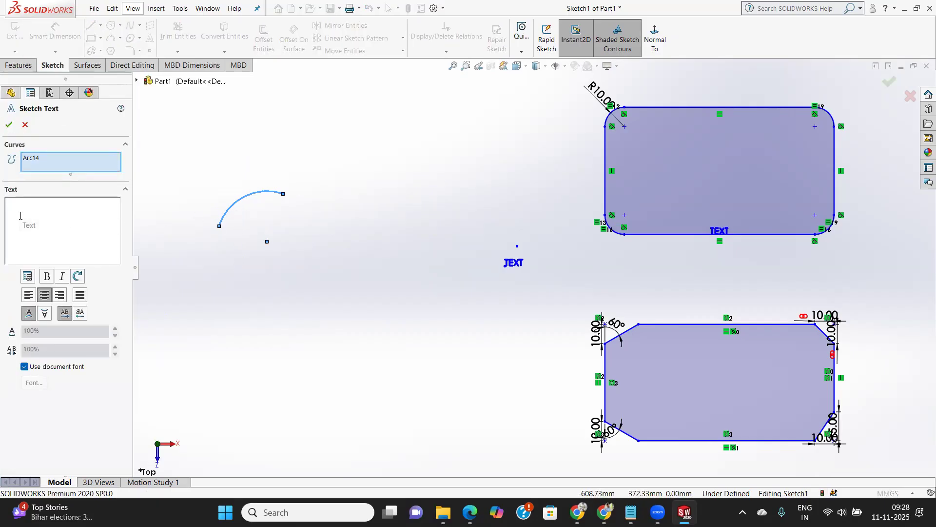
{"action": "type", "text": "CADDESK"}
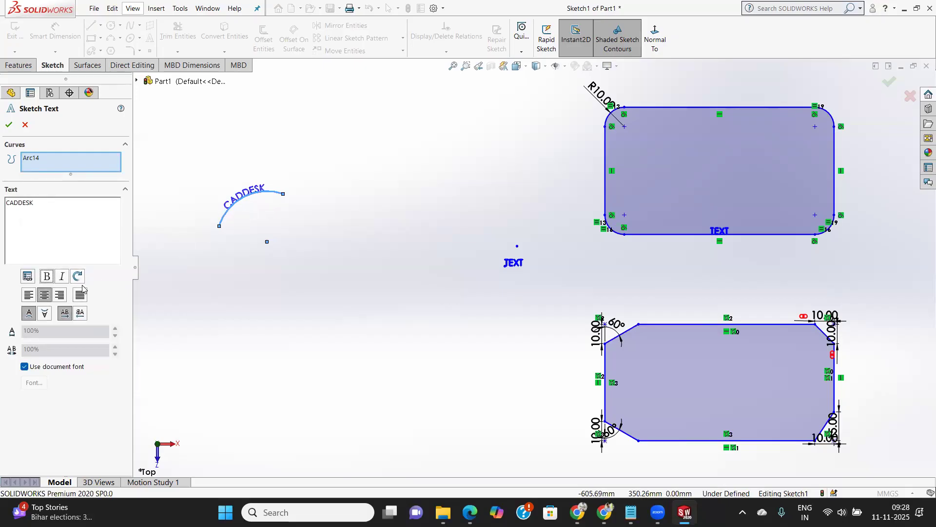
{"action": "double_click", "coordinate": [33, 204]}
{"action": "left_click", "coordinate": [46, 277]}
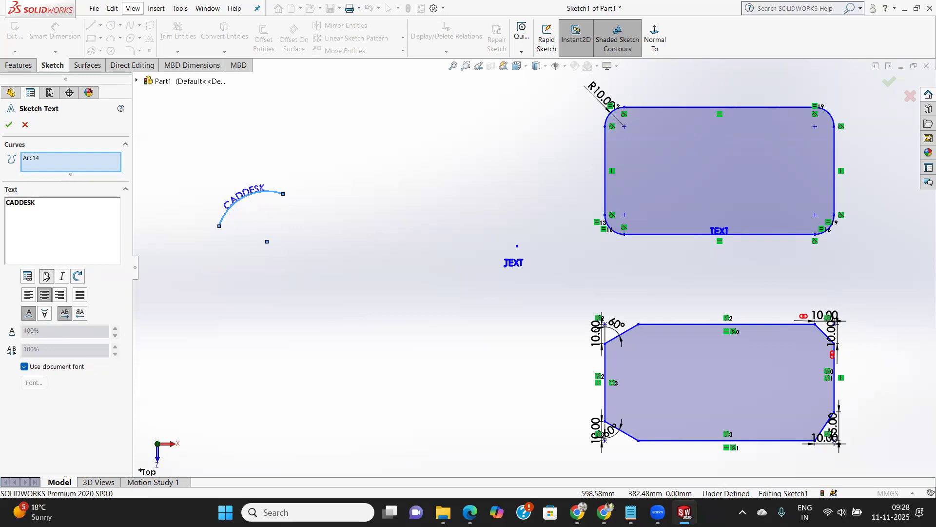
Step: Try the italic style and a 30-degree rotation on the arc text
{"action": "left_click", "coordinate": [61, 276]}
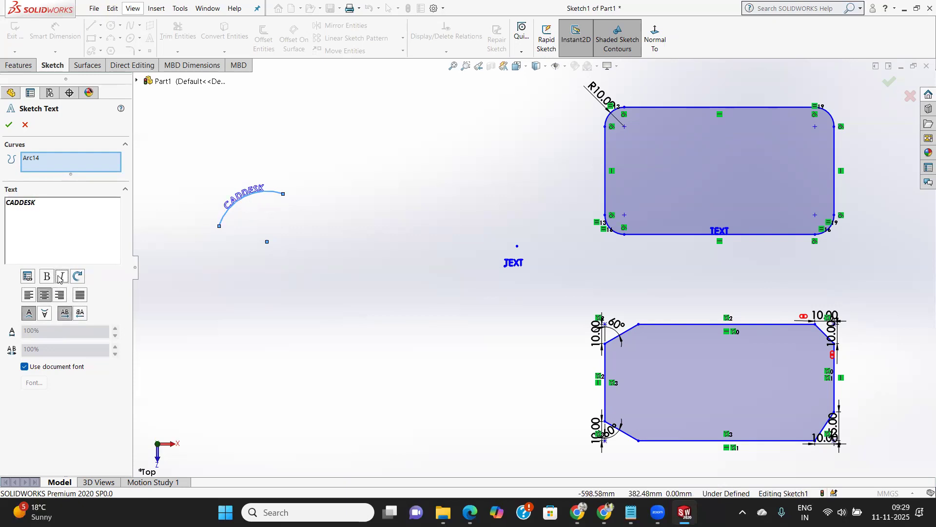
{"action": "left_click", "coordinate": [79, 277]}
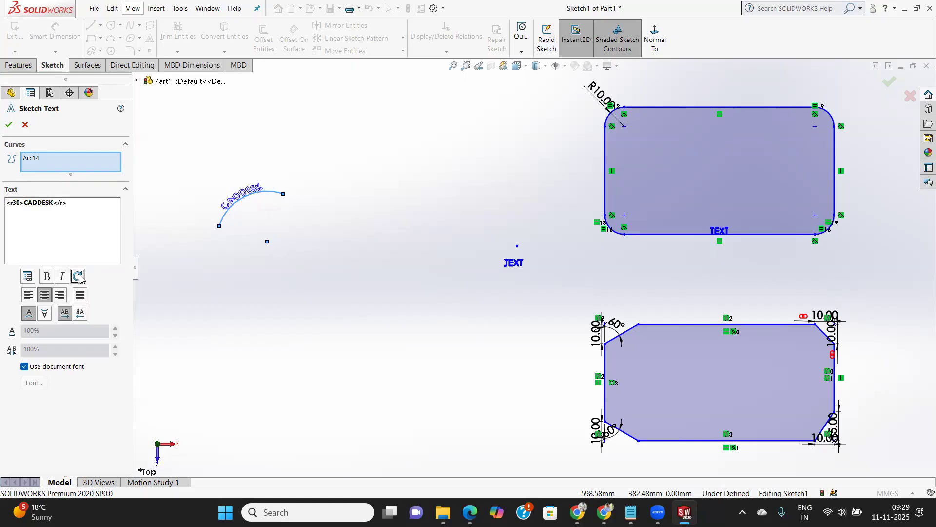
{"action": "left_click", "coordinate": [80, 277]}
Step: Delete all the rotation codes around the arc text, leaving only the bold "CADDESK"
{"action": "key", "text": "BackSpace"}
{"action": "key", "text": "BackSpace"}
{"action": "key", "text": "BackSpace"}
{"action": "key", "text": "BackSpace"}
{"action": "key", "text": "BackSpace"}
{"action": "key", "text": "BackSpace"}
{"action": "key", "text": "BackSpace"}
{"action": "key", "text": "BackSpace"}
{"action": "key", "text": "BackSpace"}
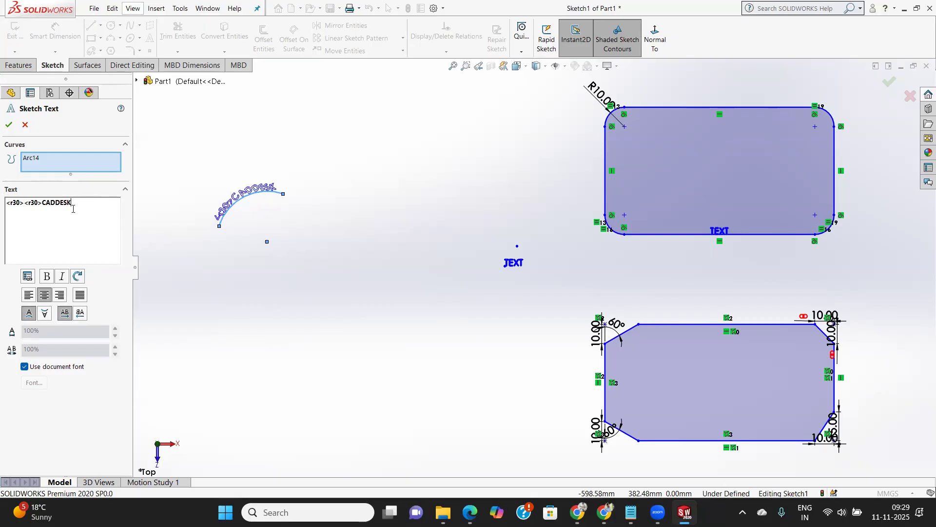
{"action": "key", "text": "BackSpace"}
{"action": "key", "text": "BackSpace"}
{"action": "key", "text": "BackSpace"}
{"action": "key", "text": "BackSpace"}
{"action": "key", "text": "BackSpace"}
{"action": "key", "text": "BackSpace"}
{"action": "key", "text": "BackSpace"}
{"action": "key", "text": "BackSpace"}
{"action": "key", "text": "BackSpace"}
{"action": "key", "text": "BackSpace"}
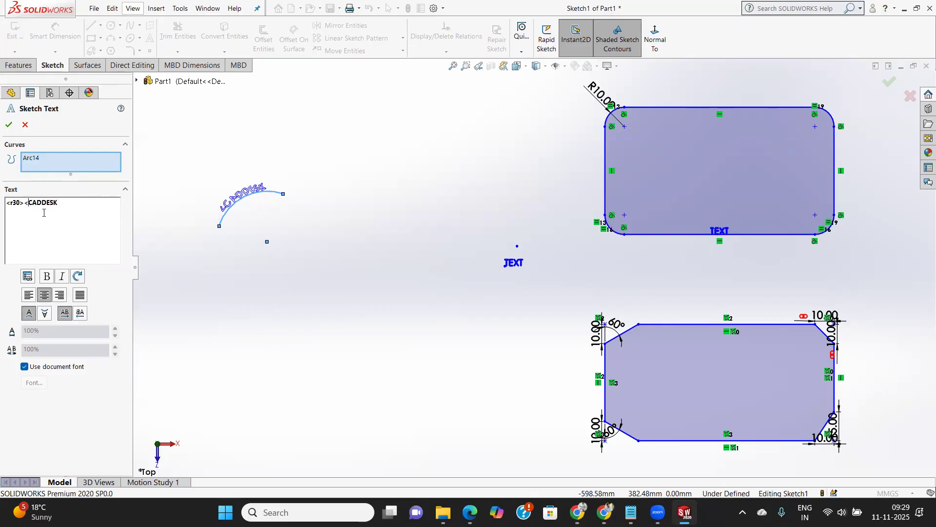
{"action": "key", "text": "BackSpace"}
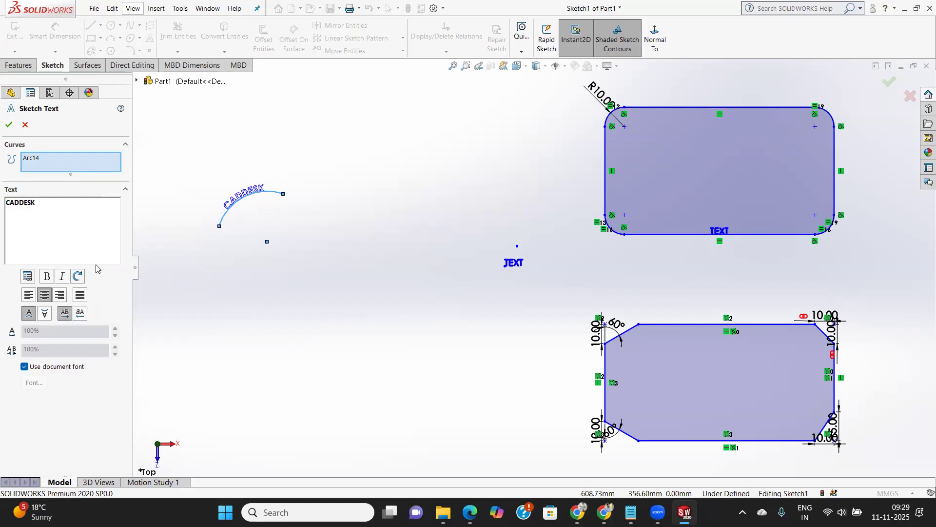
Step: Try the arc text flipped vertically to the inside of the arc, and return it to the outside
{"action": "left_click", "coordinate": [44, 315]}
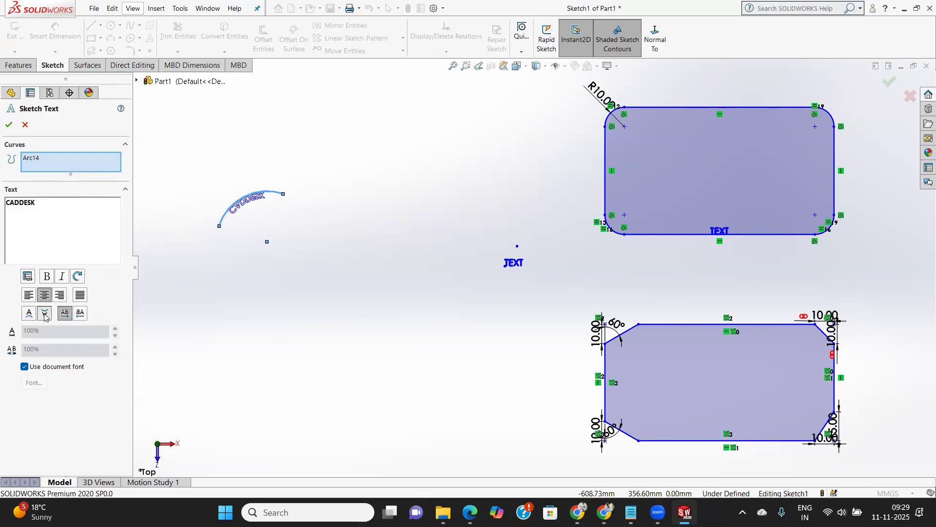
{"action": "left_click", "coordinate": [45, 315]}
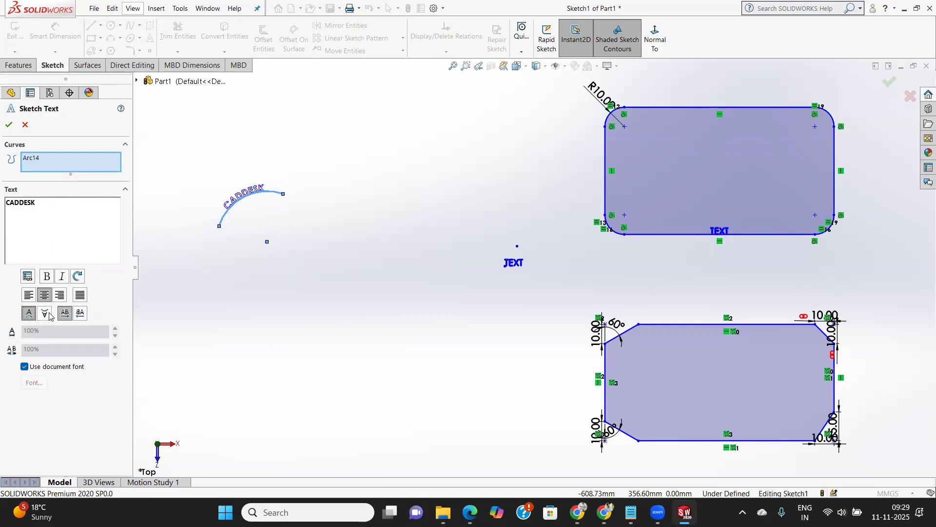
{"action": "left_click", "coordinate": [46, 315]}
{"action": "left_click", "coordinate": [45, 314]}
{"action": "left_click", "coordinate": [44, 315]}
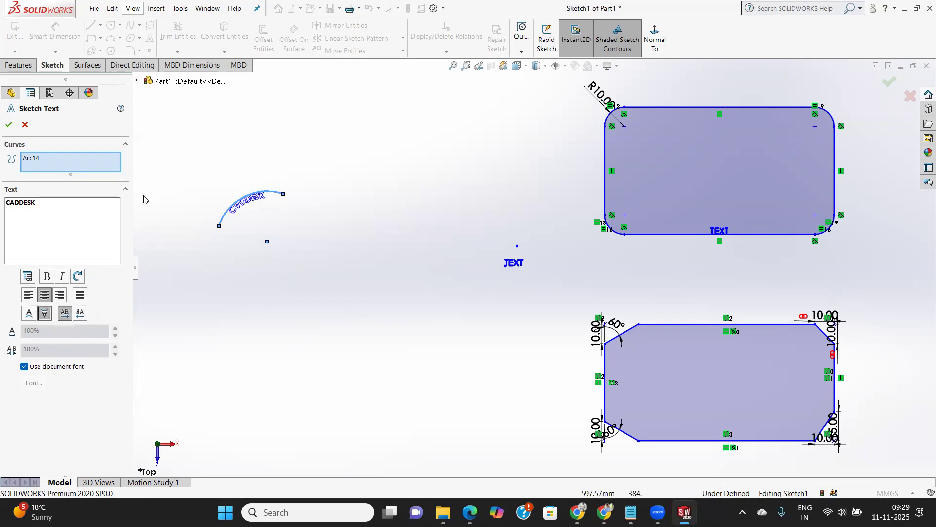
{"action": "left_click_drag", "start_coordinate": [38, 203], "coordinate": [5, 204]}
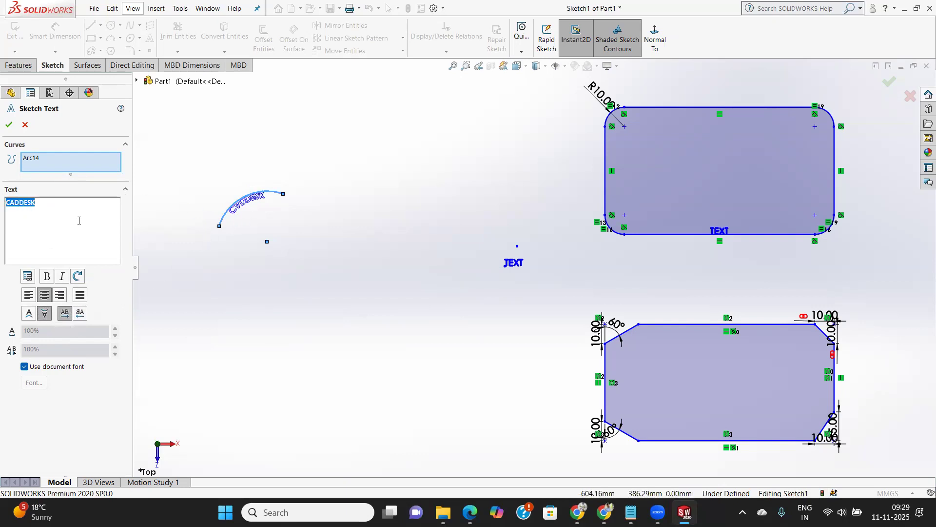
{"action": "left_click", "coordinate": [26, 314]}
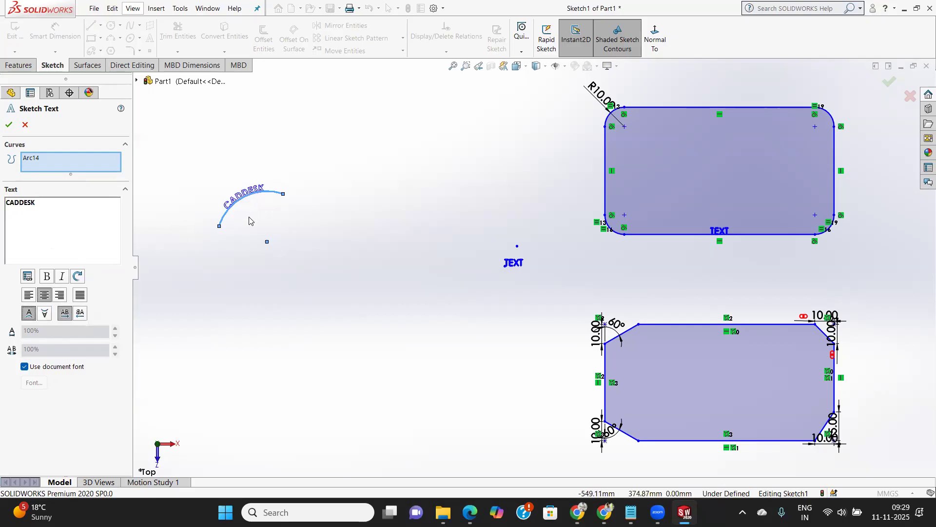
Step: Turn off the document font for the arc text, look through its font options, and accept the text
{"action": "key", "text": "z"}
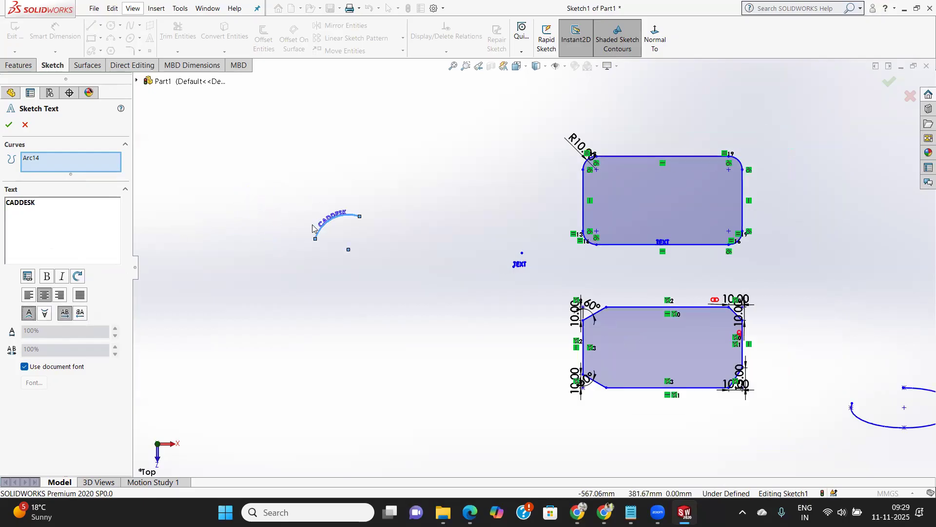
{"action": "scroll", "coordinate": [322, 218], "scroll_direction": "down", "scroll_amount": 10}
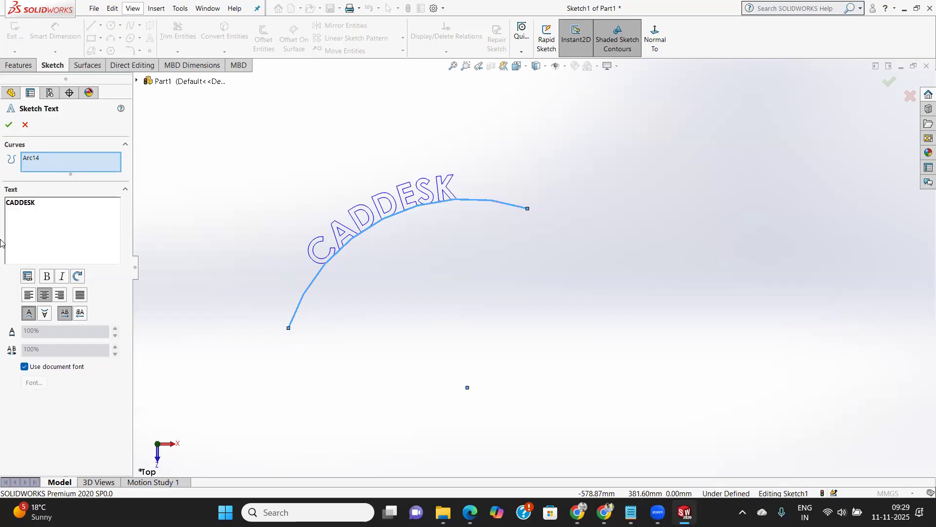
{"action": "left_click", "coordinate": [24, 367]}
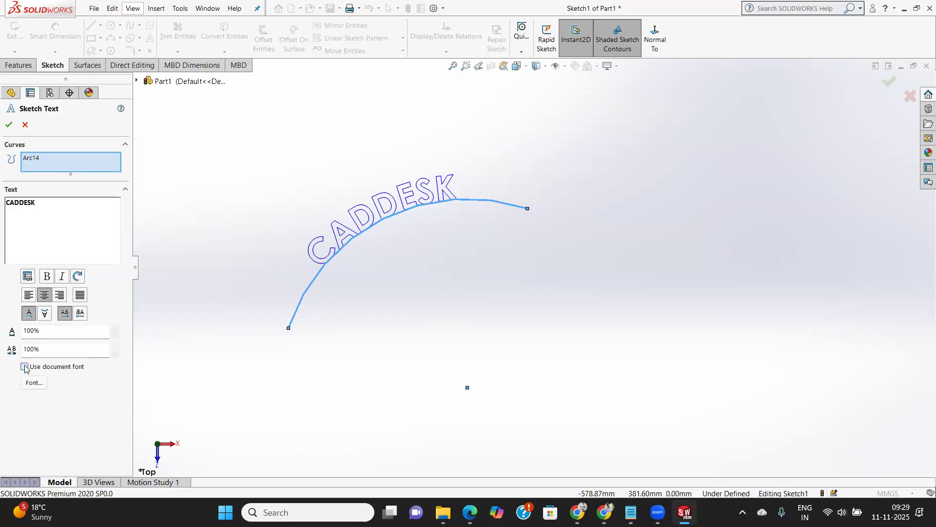
{"action": "left_click", "coordinate": [35, 382]}
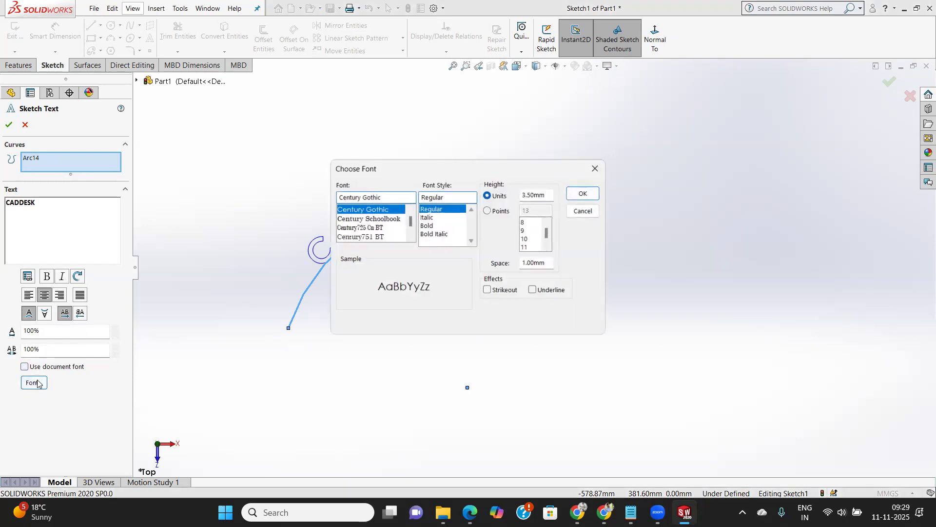
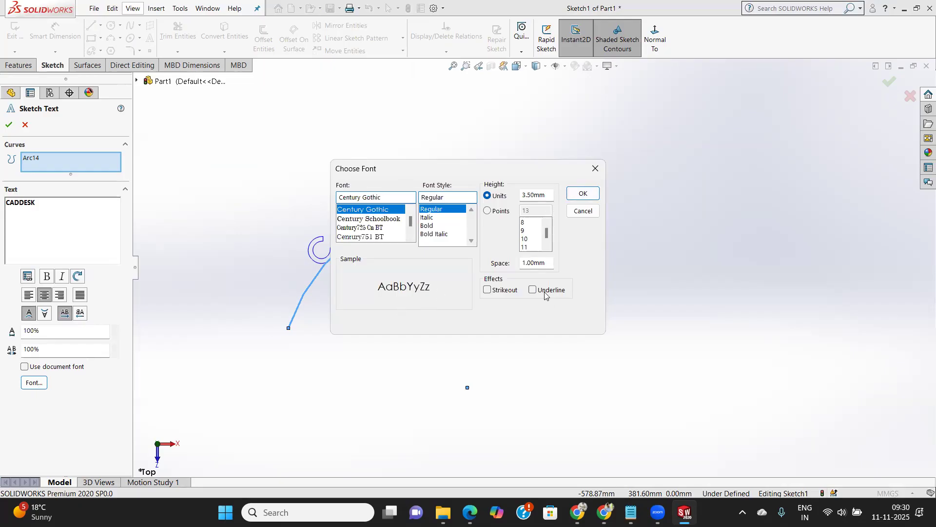
{"action": "left_click", "coordinate": [592, 171]}
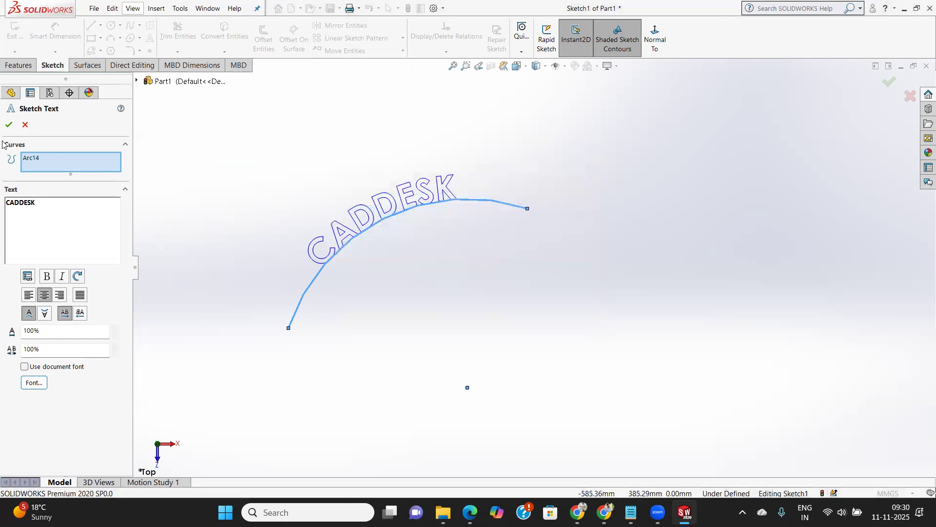
{"action": "left_click", "coordinate": [8, 126]}
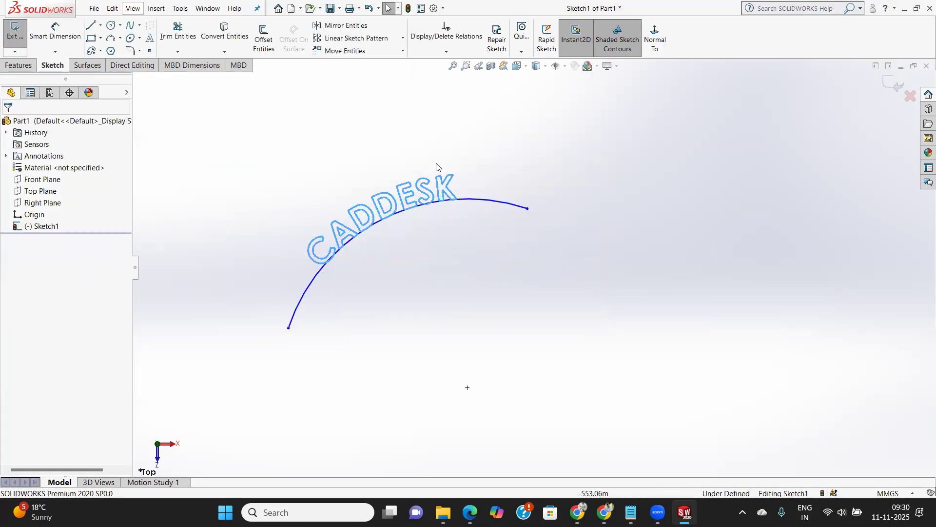
Step: Place a free sketch point beside the lettered arc and draw a circle of about 19.3 mm radius centred on it
{"action": "scroll", "coordinate": [539, 222], "scroll_direction": "down", "scroll_amount": 3}
{"action": "scroll", "coordinate": [539, 221], "scroll_direction": "up", "scroll_amount": 8}
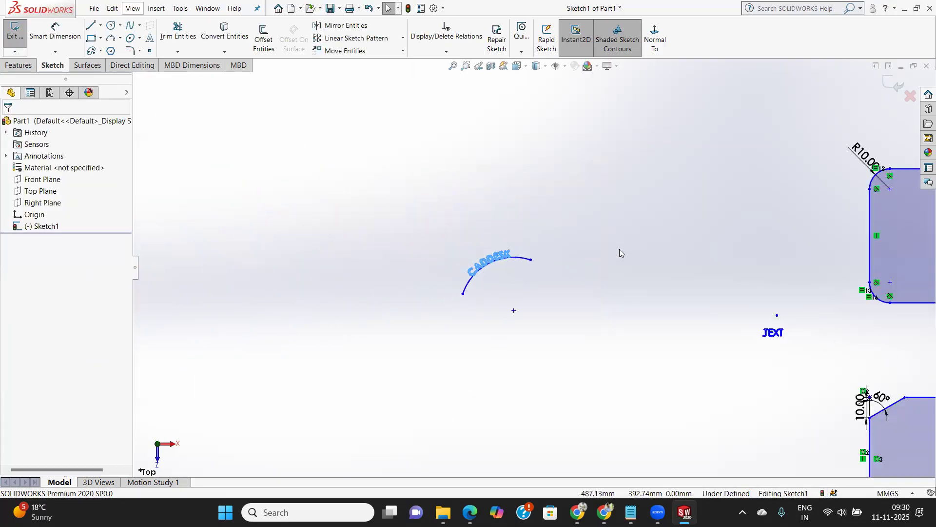
{"action": "left_click", "coordinate": [148, 52]}
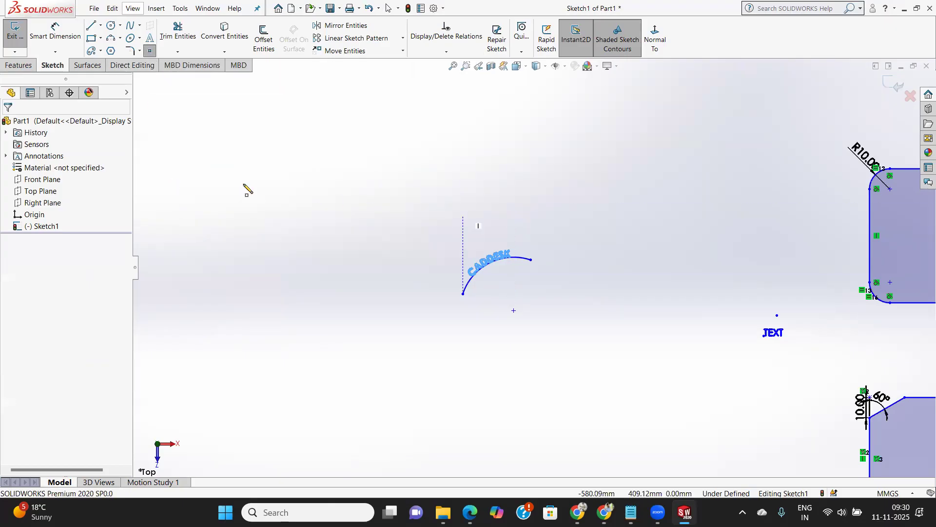
{"action": "left_click", "coordinate": [362, 220]}
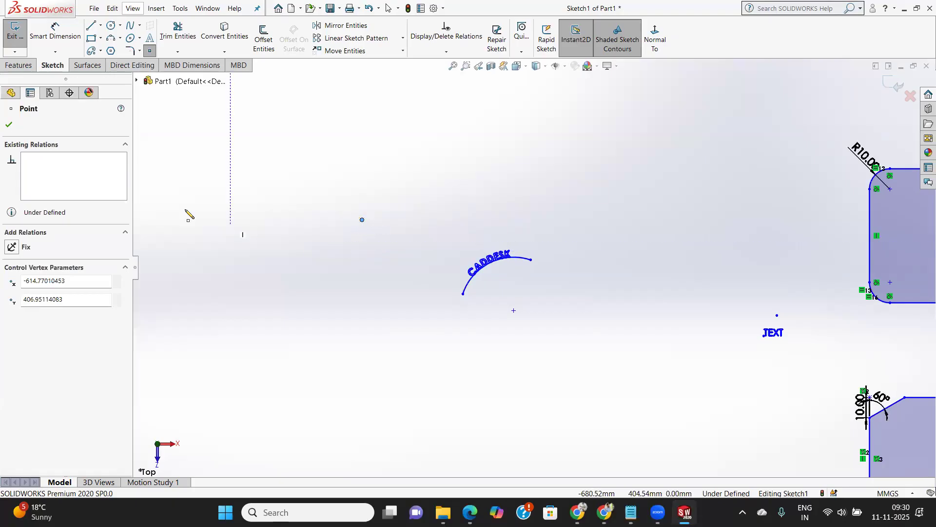
{"action": "left_click", "coordinate": [111, 27]}
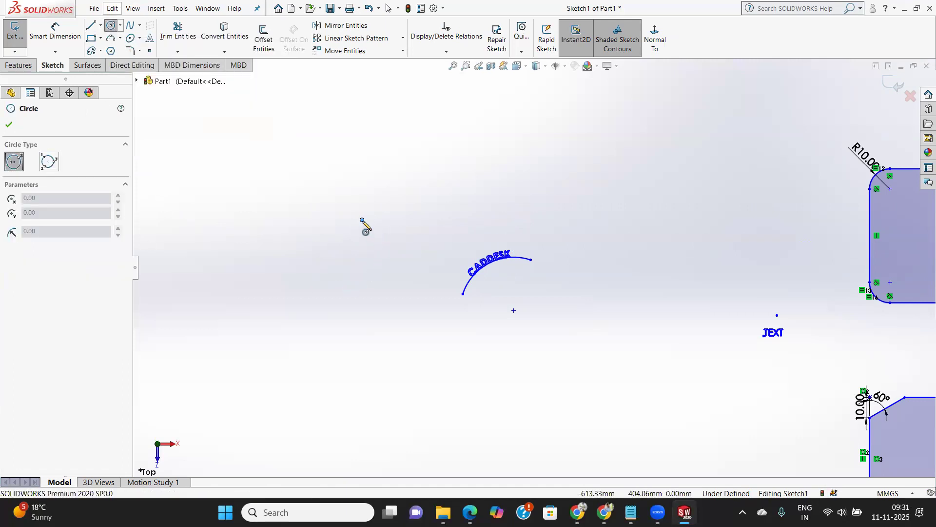
{"action": "left_click", "coordinate": [361, 220]}
{"action": "left_click", "coordinate": [376, 257]}
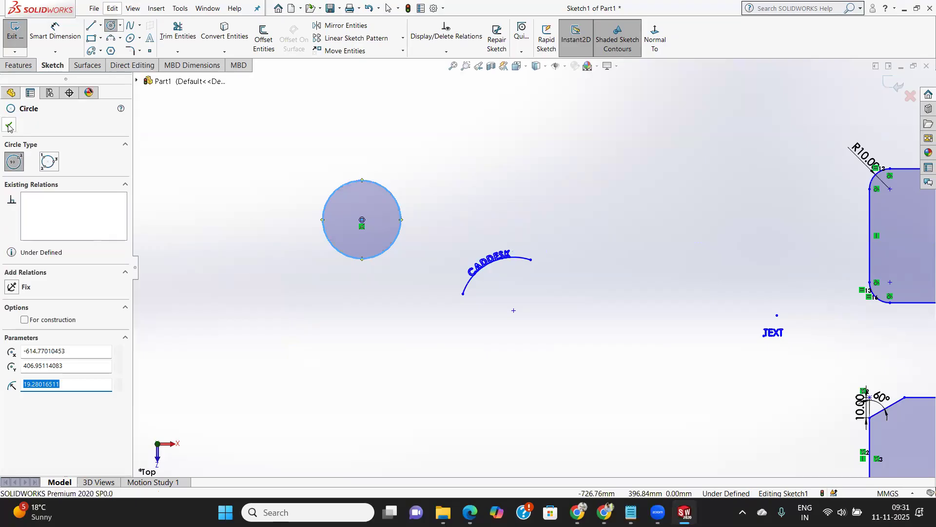
{"action": "key", "text": "Escape"}
{"action": "key", "text": "Escape"}
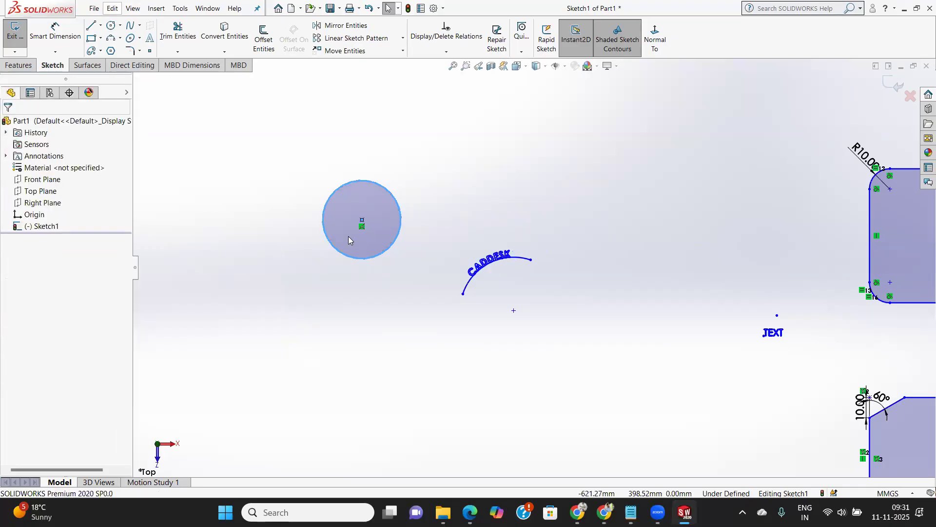
Step: Place a point at the lettered arc's centre and draw a centerpoint arc slot around it, about 10.9 mm radius, 84° and 4.7 mm wide
{"action": "left_click", "coordinate": [149, 52]}
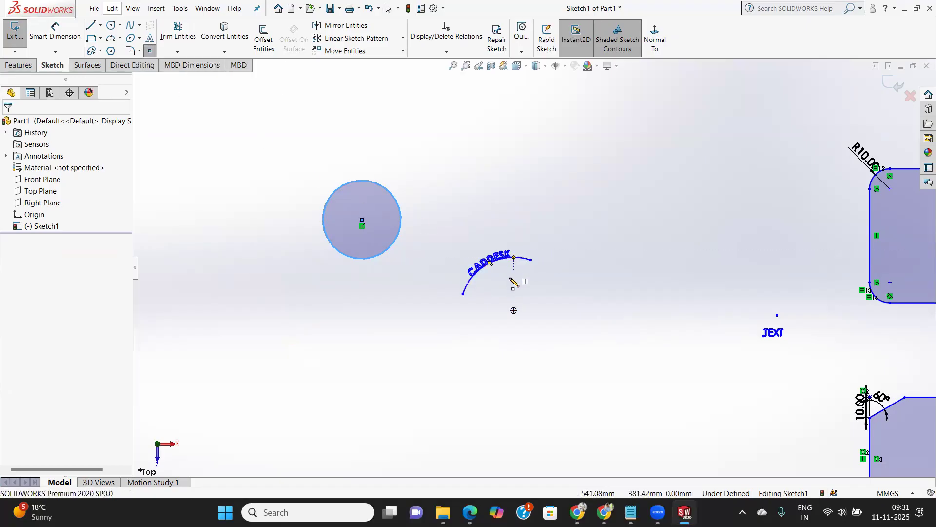
{"action": "left_click", "coordinate": [513, 310]}
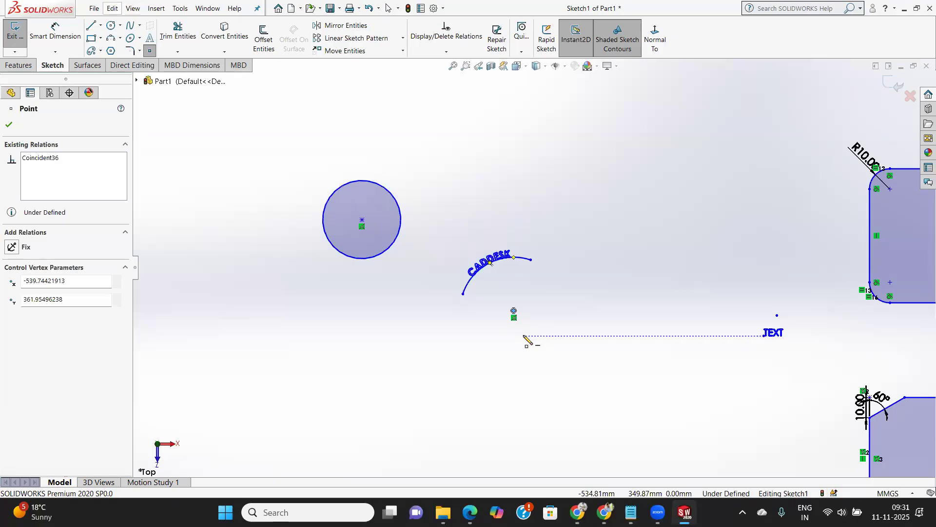
{"action": "scroll", "coordinate": [522, 317], "scroll_direction": "down", "scroll_amount": 5}
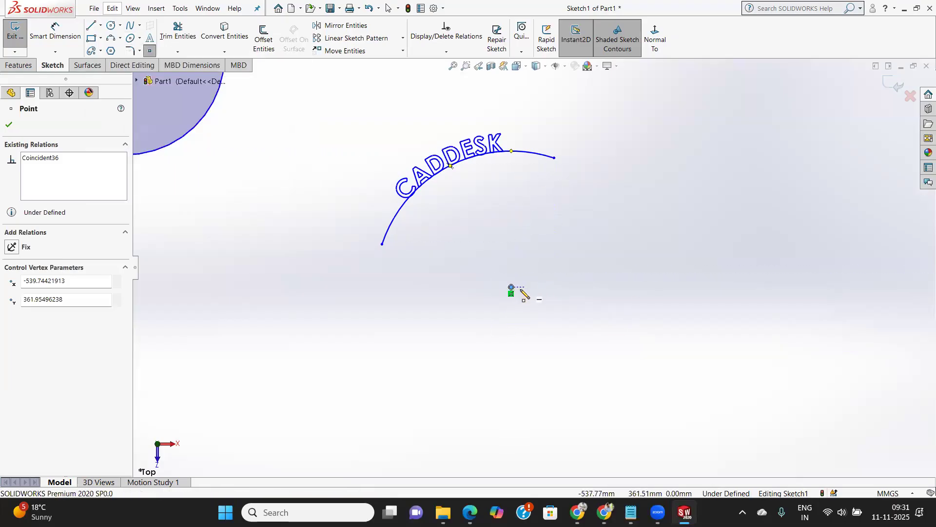
{"action": "left_click", "coordinate": [100, 50]}
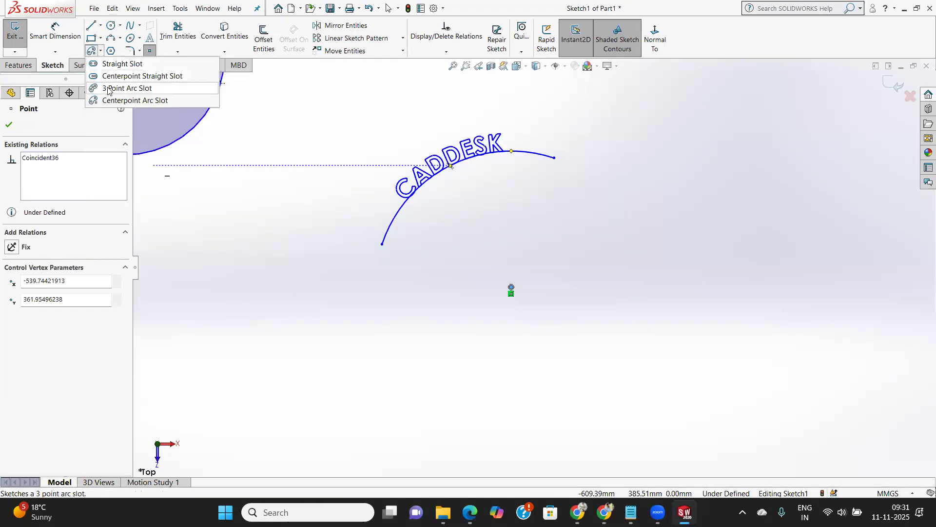
{"action": "left_click", "coordinate": [112, 101]}
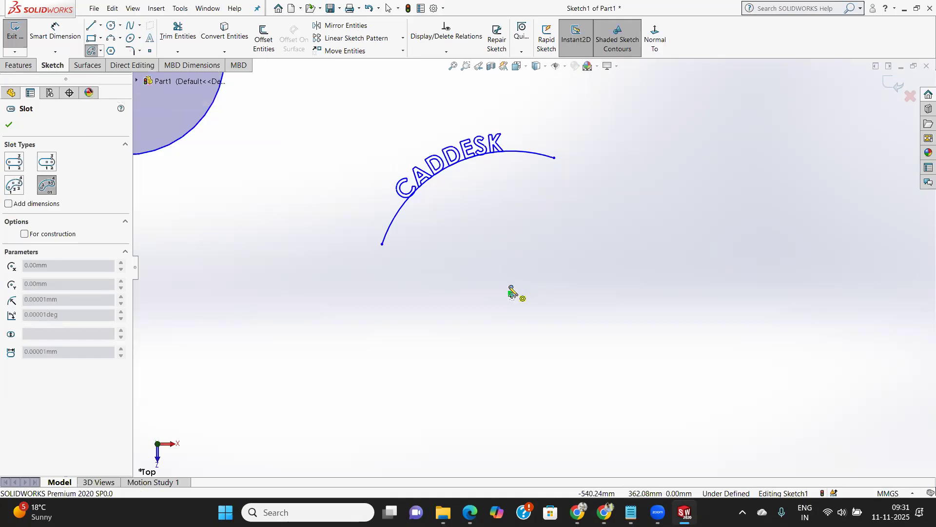
{"action": "left_click", "coordinate": [510, 287]}
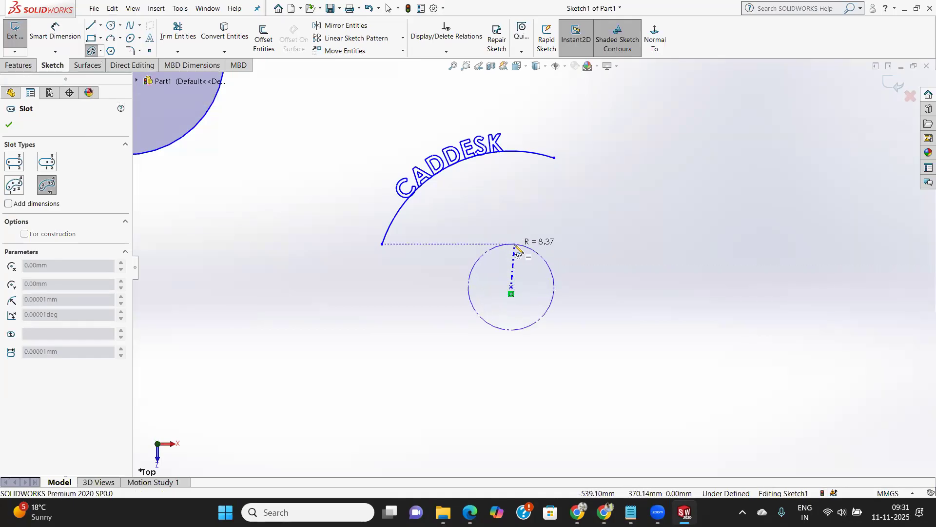
{"action": "left_click", "coordinate": [512, 232]}
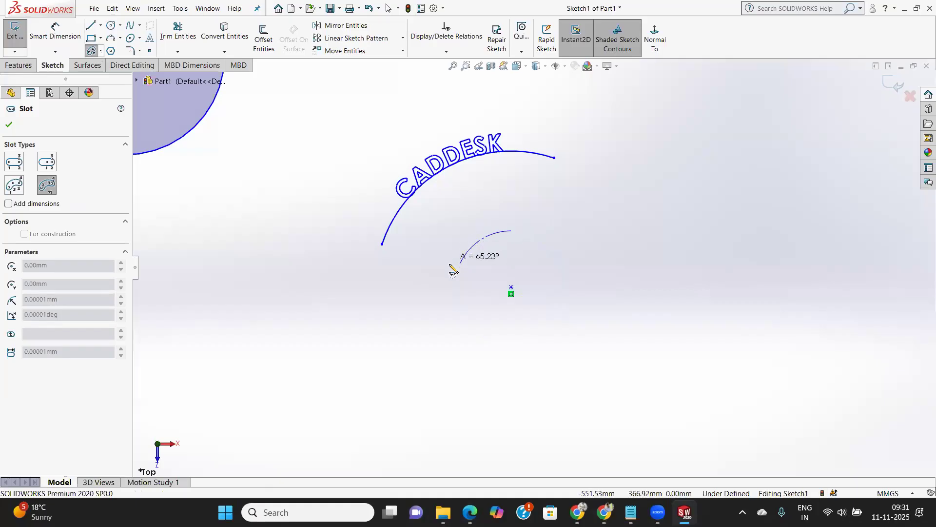
{"action": "left_click", "coordinate": [455, 281]}
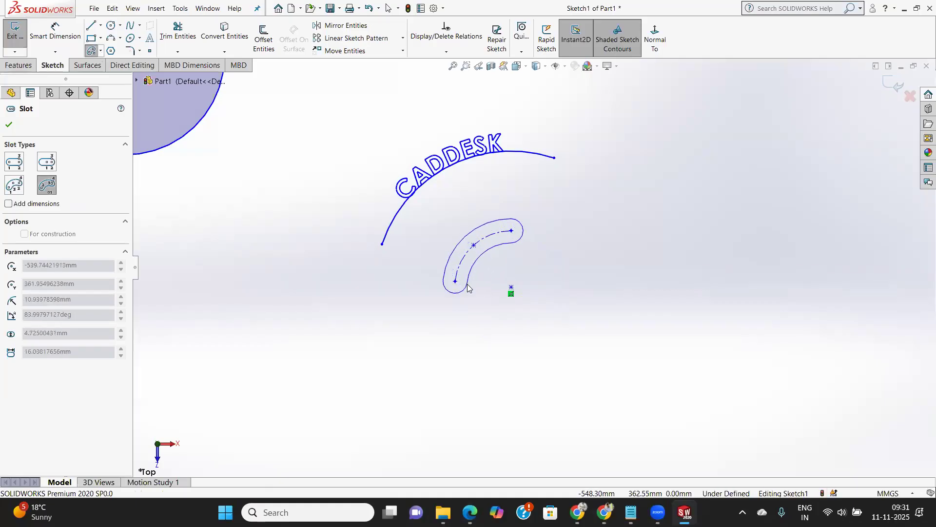
{"action": "left_click", "coordinate": [469, 287]}
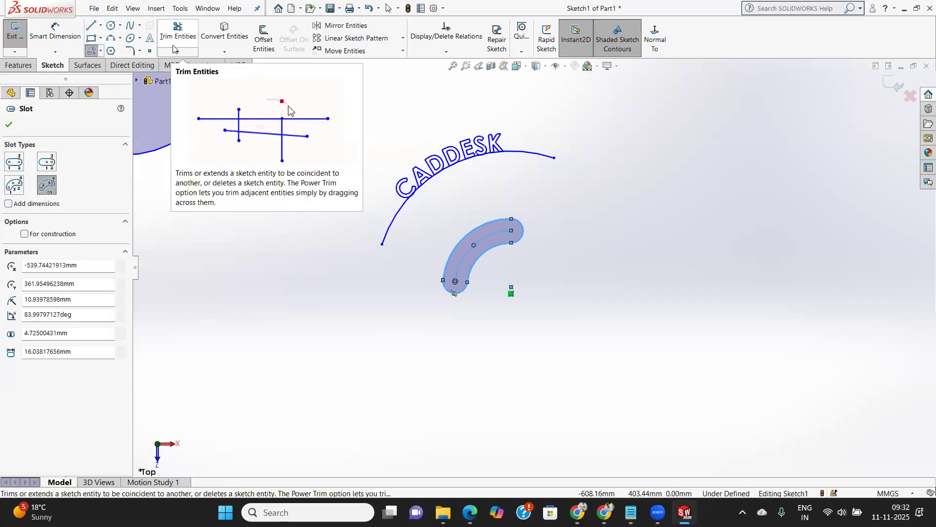
Step: Sketch a corner rectangle about 34 by 17 mm in the empty area between the arc slot and the free text
{"action": "left_click", "coordinate": [91, 38]}
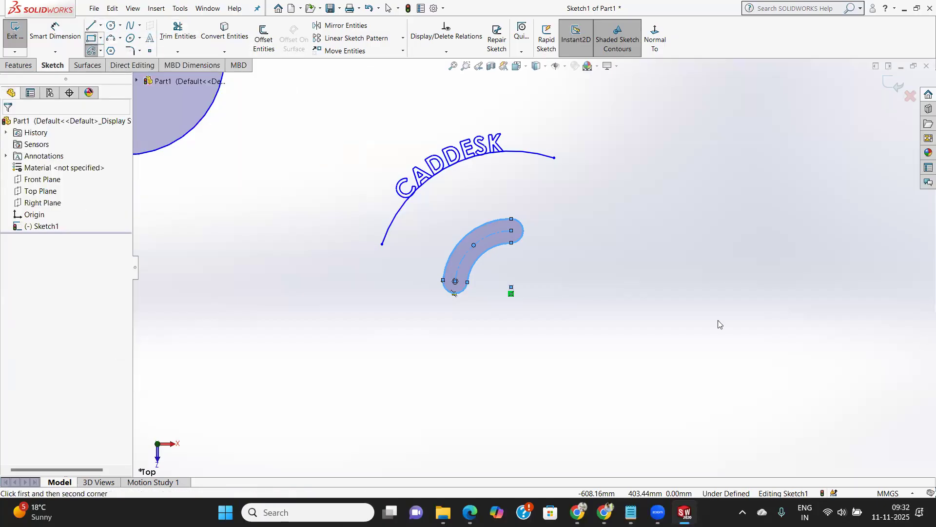
{"action": "scroll", "coordinate": [686, 269], "scroll_direction": "down", "scroll_amount": 5}
{"action": "scroll", "coordinate": [683, 266], "scroll_direction": "up", "scroll_amount": 4}
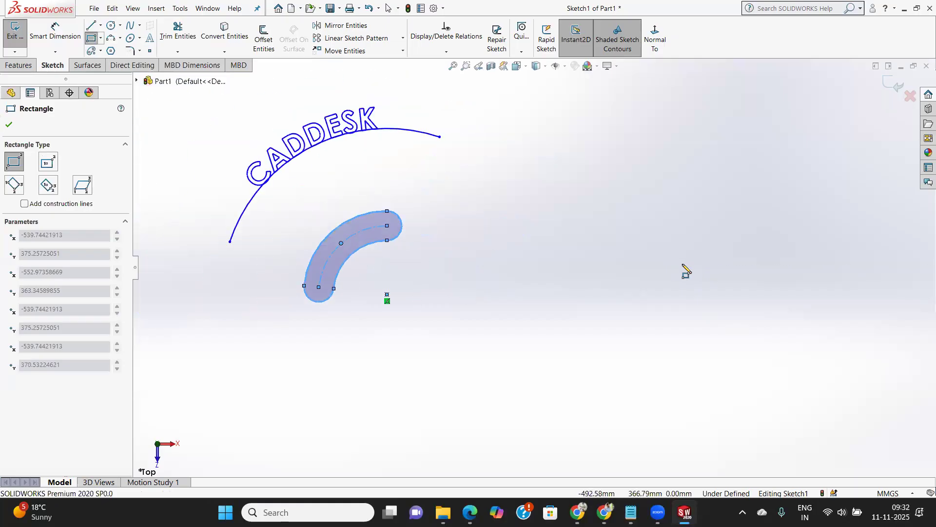
{"action": "scroll", "coordinate": [684, 271], "scroll_direction": "up", "scroll_amount": 3}
{"action": "left_click", "coordinate": [655, 242]}
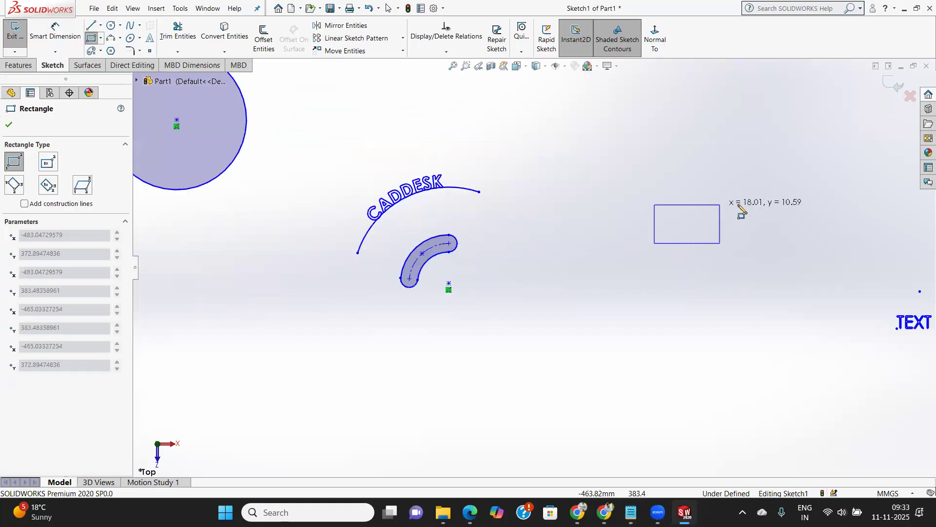
{"action": "left_click", "coordinate": [778, 182]}
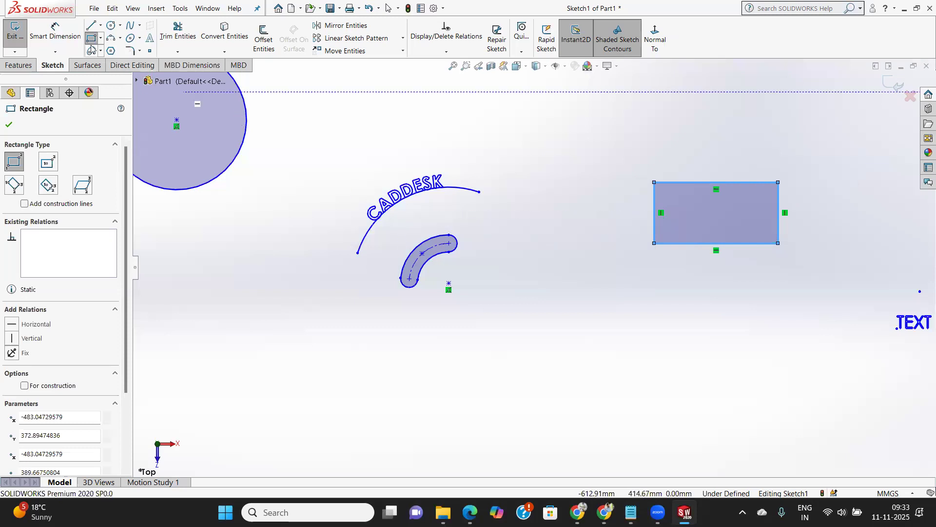
Step: Draw a circle centred on the midpoint of each short side of the new rectangle, reaching its corners at about 8.4 mm radius
{"action": "left_click", "coordinate": [110, 26]}
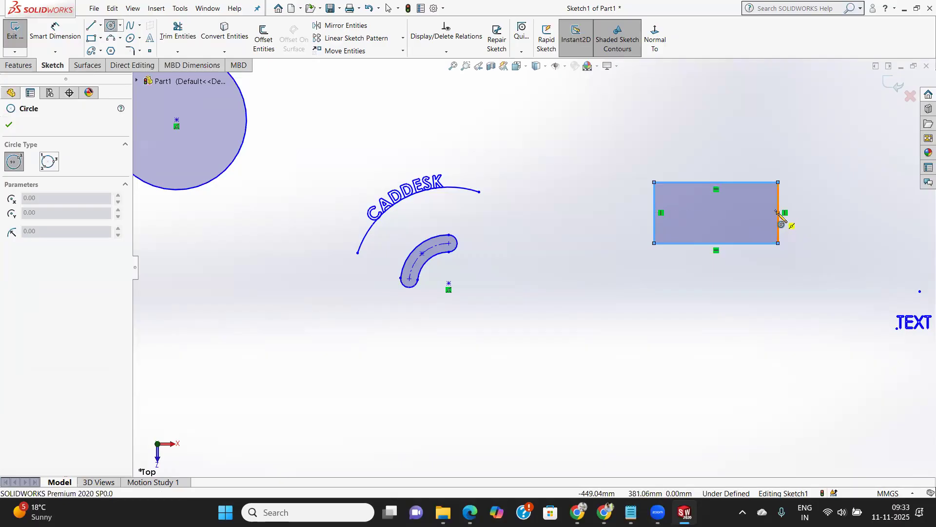
{"action": "left_click", "coordinate": [778, 213]}
{"action": "left_click", "coordinate": [779, 183]}
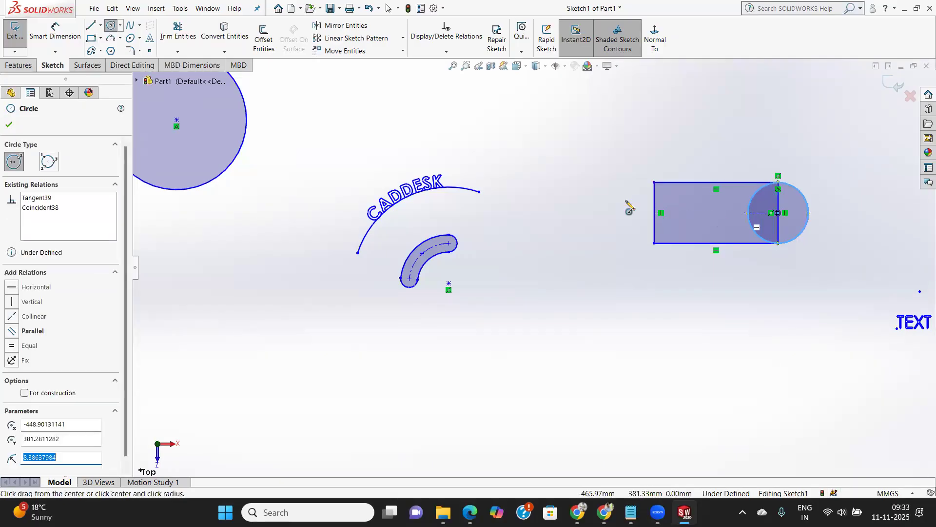
{"action": "left_click", "coordinate": [655, 213]}
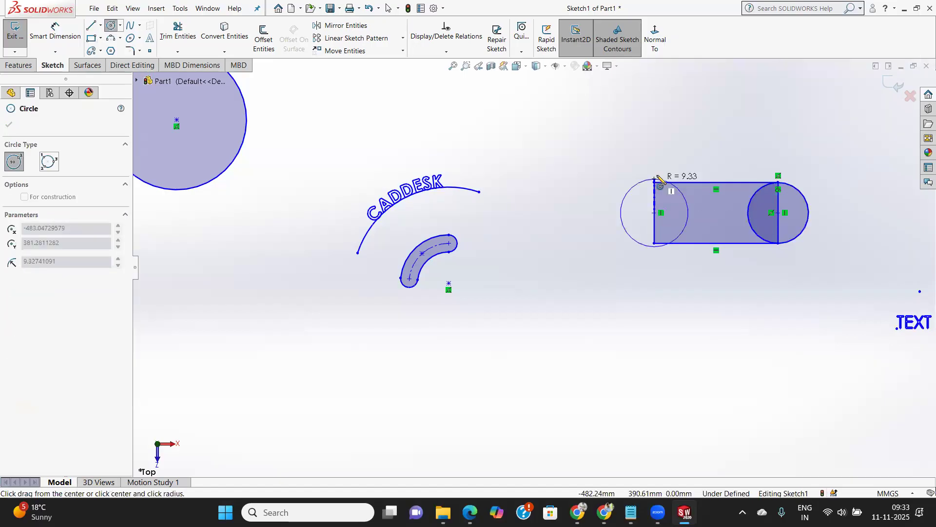
{"action": "left_click", "coordinate": [654, 182]}
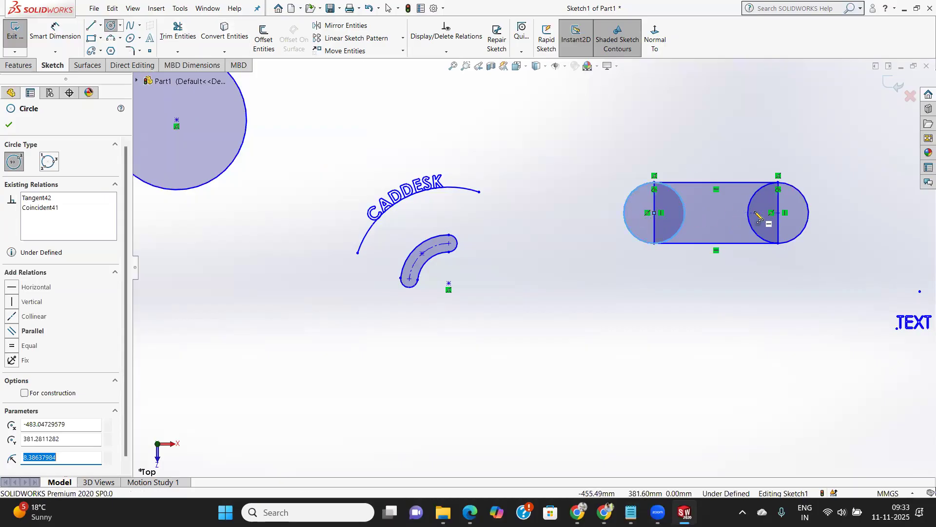
Step: Power-trim the inner circle halves and the rectangle's short sides, leaving a straight slot outline
{"action": "left_click", "coordinate": [179, 40]}
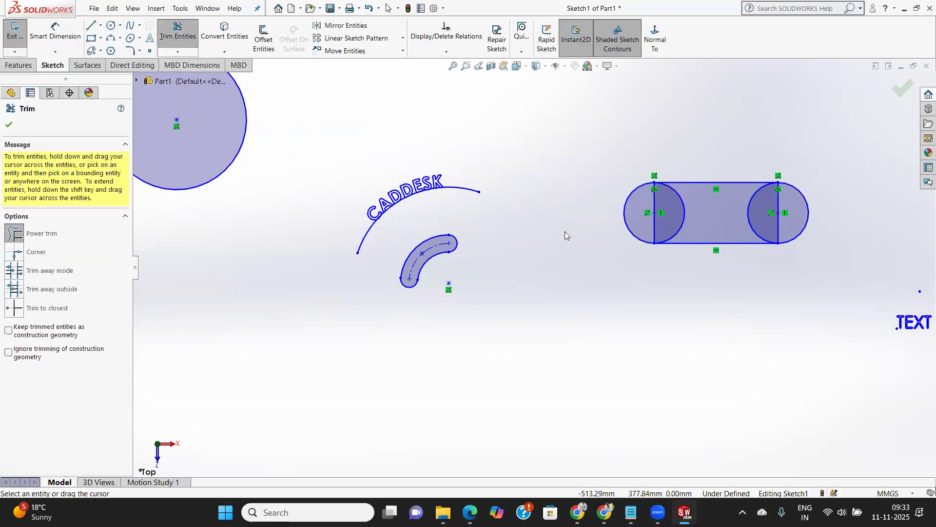
{"action": "left_click_drag", "start_coordinate": [651, 214], "coordinate": [787, 210]}
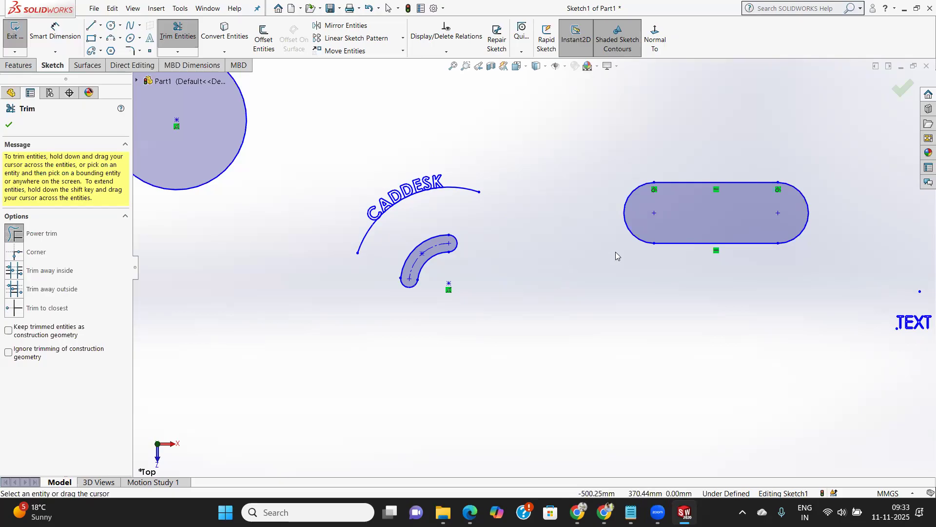
{"action": "left_click_drag", "start_coordinate": [640, 210], "coordinate": [785, 210]}
{"action": "left_click_drag", "start_coordinate": [788, 211], "coordinate": [790, 211]}
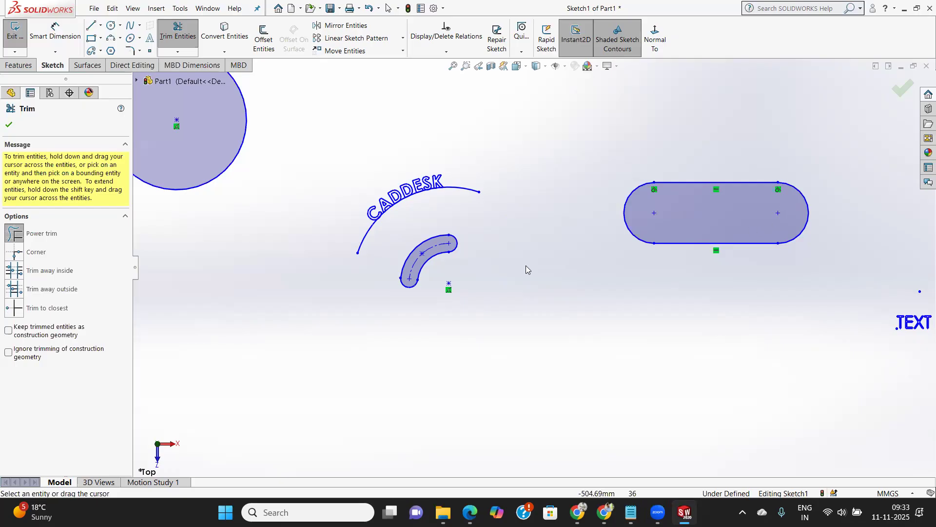
Step: Sketch a vertical line about 101 mm long in the empty area below and beside the circle and arc slot
{"action": "left_click", "coordinate": [91, 28]}
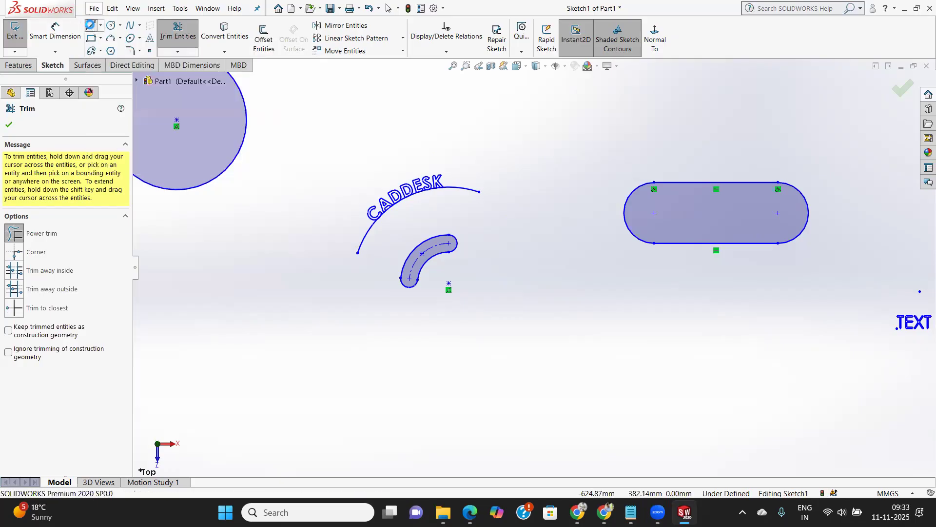
{"action": "scroll", "coordinate": [485, 444], "scroll_direction": "down", "scroll_amount": 1}
{"action": "scroll", "coordinate": [478, 333], "scroll_direction": "down", "scroll_amount": 1}
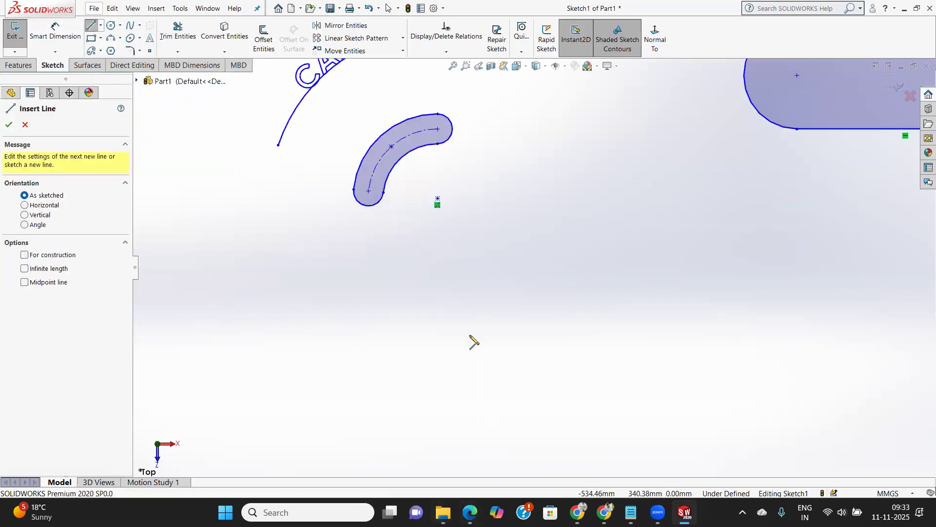
{"action": "scroll", "coordinate": [475, 341], "scroll_direction": "up", "scroll_amount": 4}
{"action": "scroll", "coordinate": [449, 348], "scroll_direction": "down", "scroll_amount": 2}
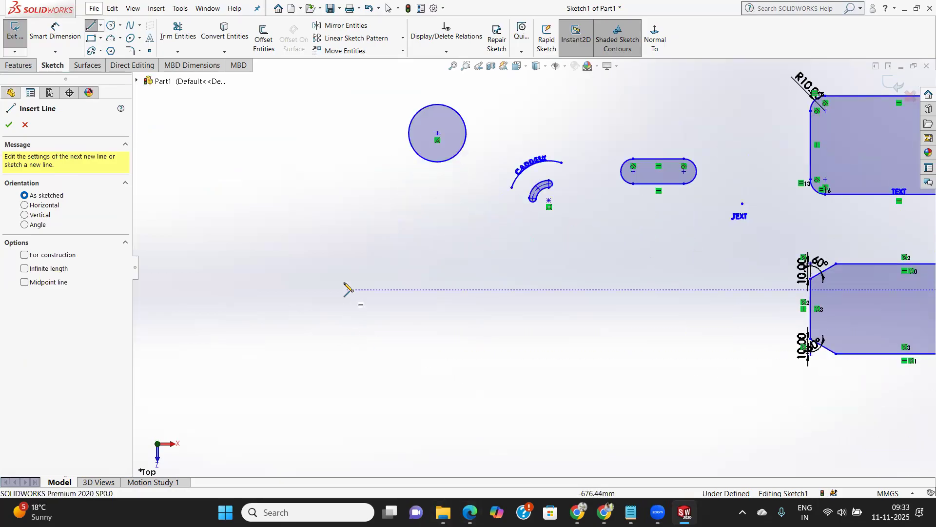
{"action": "left_click", "coordinate": [341, 267]}
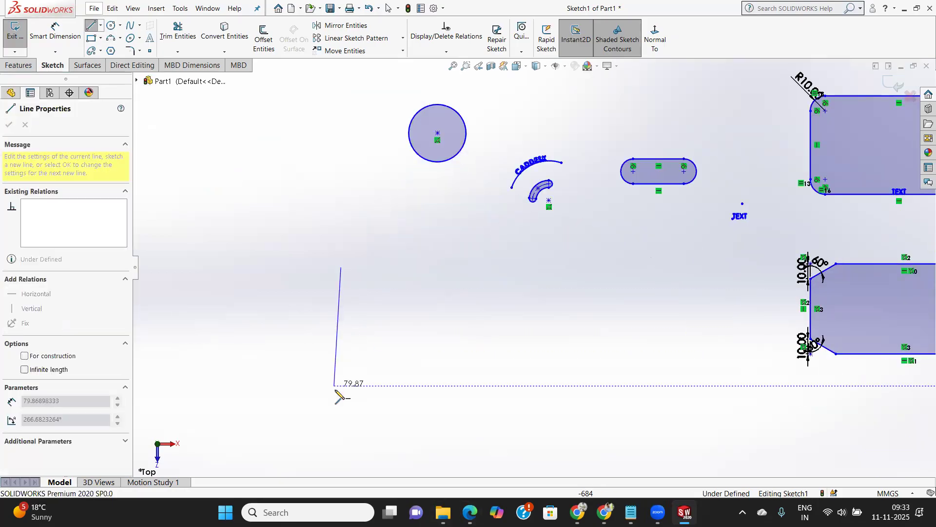
{"action": "left_click", "coordinate": [341, 417]}
{"action": "right_click", "coordinate": [390, 392]}
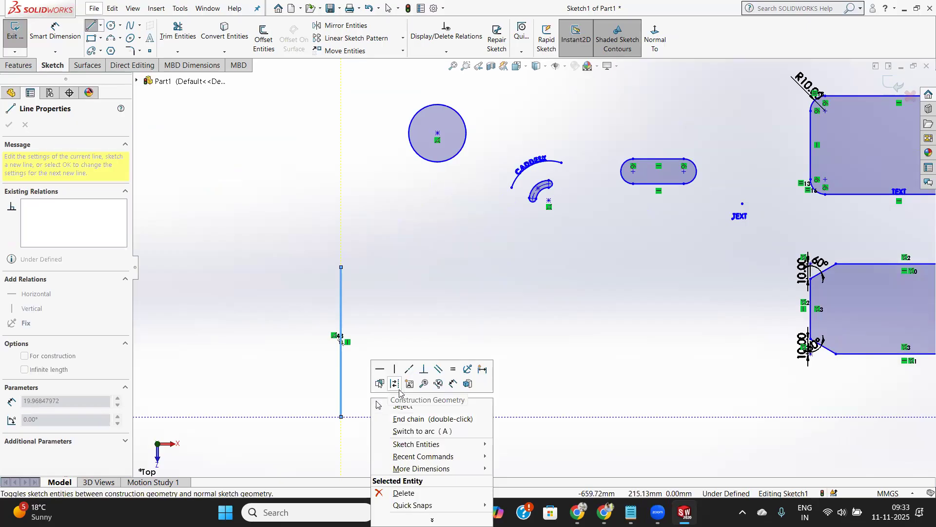
{"action": "left_click", "coordinate": [404, 401]}
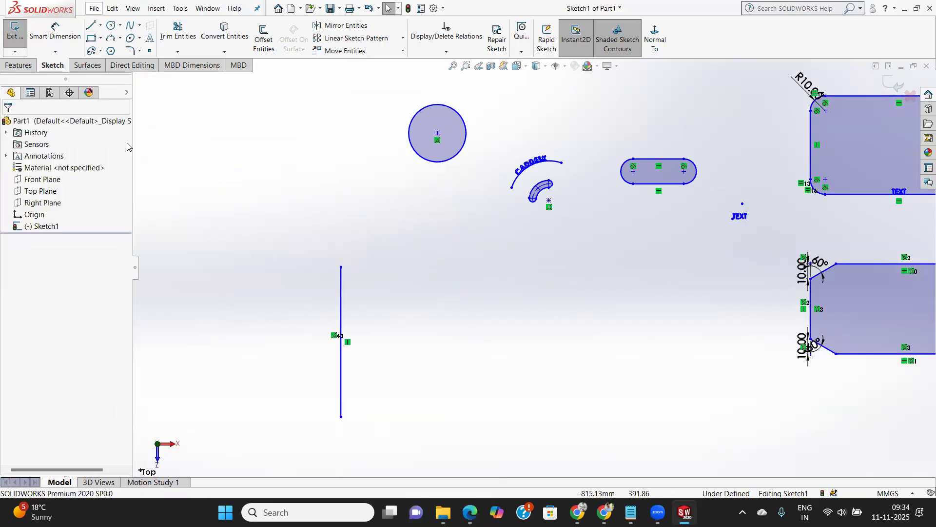
Step: Sketch a second vertical line beside the first, with its lower end level with the first line's lower end
{"action": "left_click", "coordinate": [91, 25]}
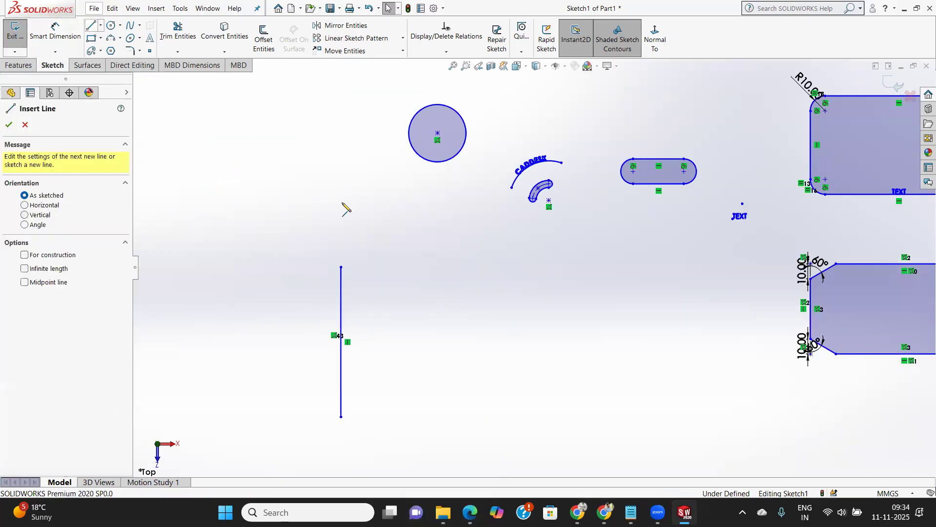
{"action": "left_click", "coordinate": [399, 263]}
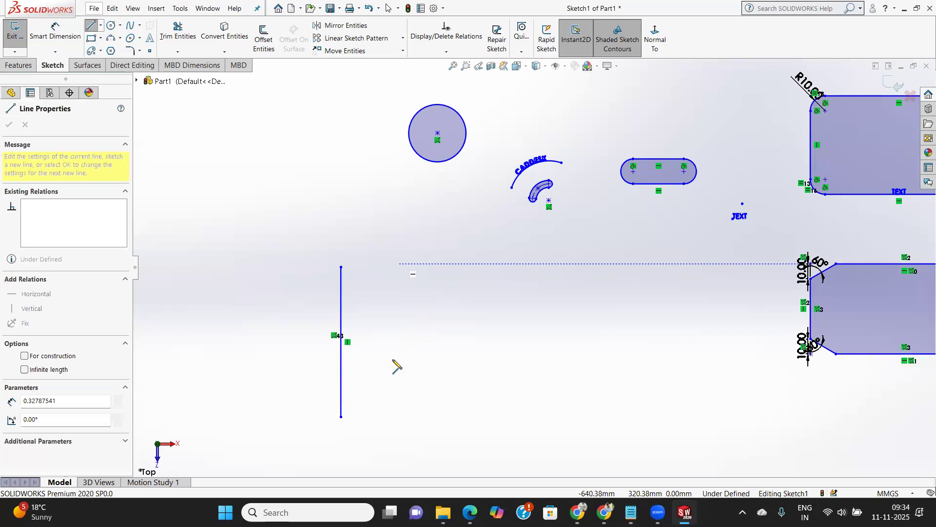
{"action": "left_click", "coordinate": [399, 417]}
{"action": "right_click", "coordinate": [513, 277]}
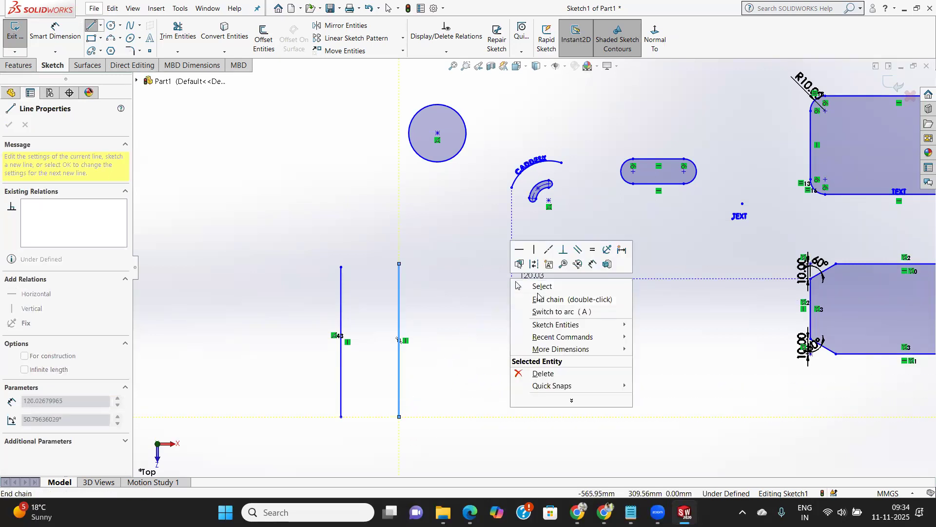
{"action": "left_click", "coordinate": [538, 299]}
{"action": "key", "text": "Escape"}
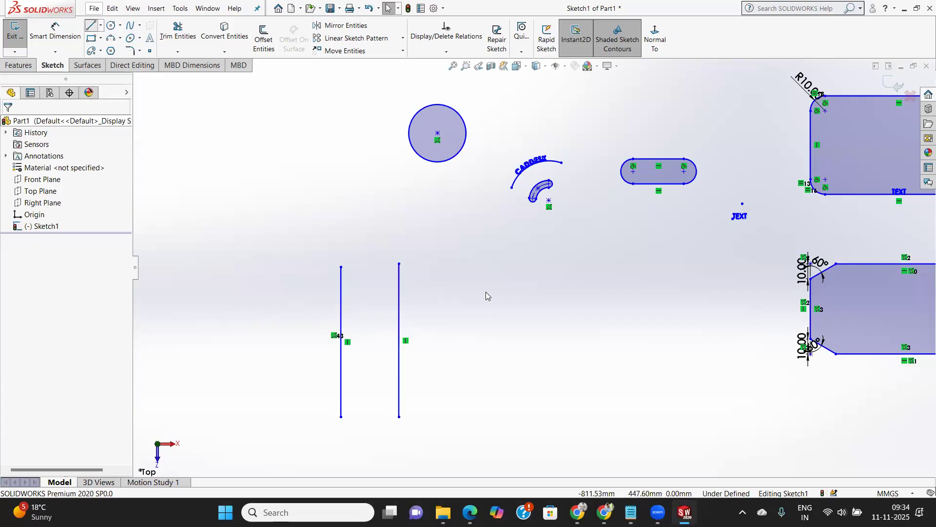
Step: Sketch a third, slightly tilted upright line on the far side of the second vertical line
{"action": "key", "text": "l"}
{"action": "left_click", "coordinate": [479, 256]}
{"action": "left_click", "coordinate": [476, 426]}
{"action": "right_click", "coordinate": [344, 251]}
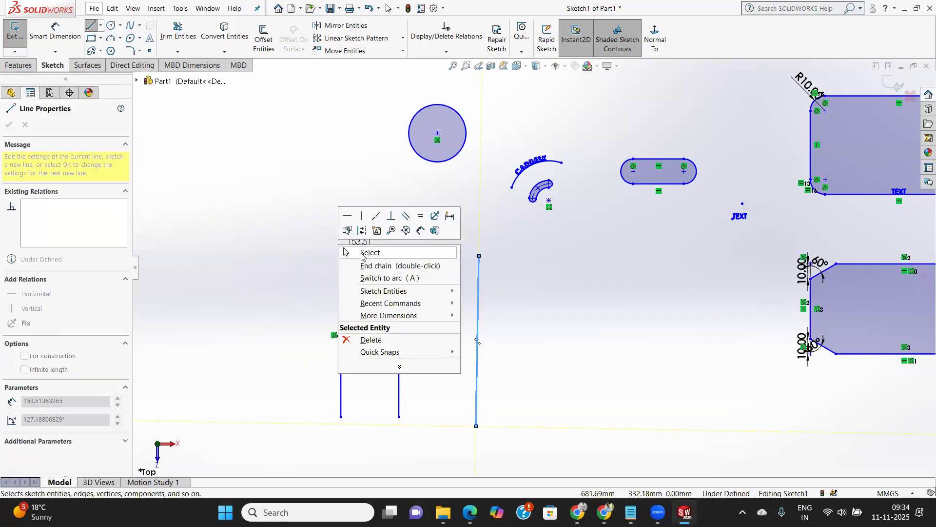
{"action": "left_click", "coordinate": [361, 257]}
Step: Sketch two slightly sloping lines, one above the other, each crossing all three upright lines to form a grid
{"action": "key", "text": "l"}
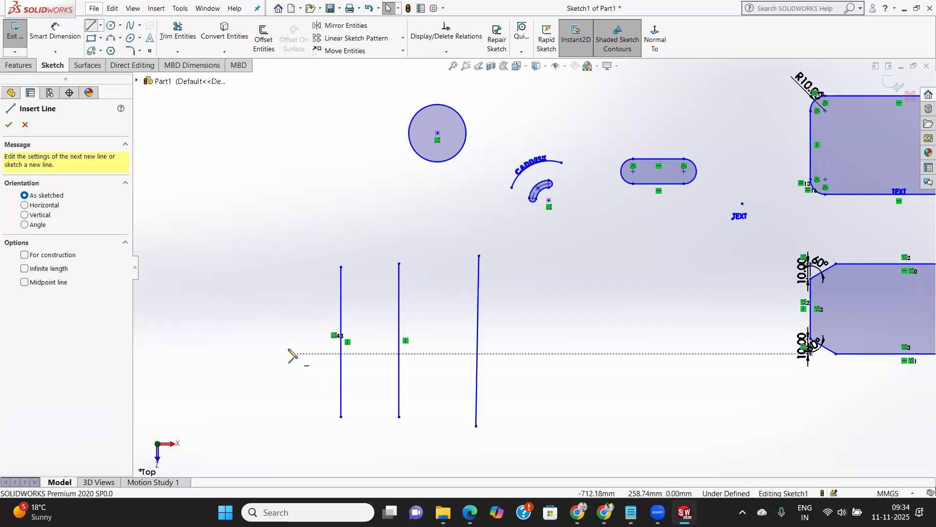
{"action": "left_click", "coordinate": [273, 305]}
{"action": "left_click", "coordinate": [537, 317]}
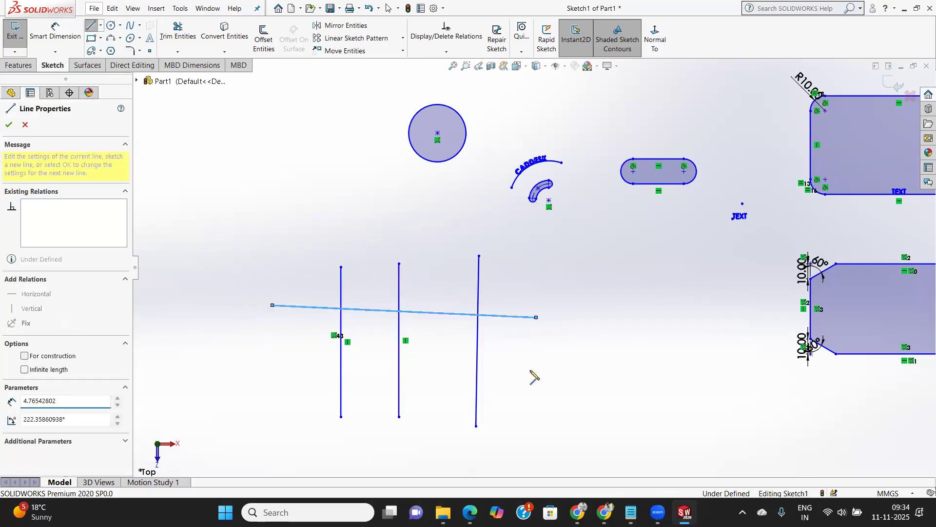
{"action": "right_click", "coordinate": [534, 378]}
{"action": "left_click", "coordinate": [541, 390]}
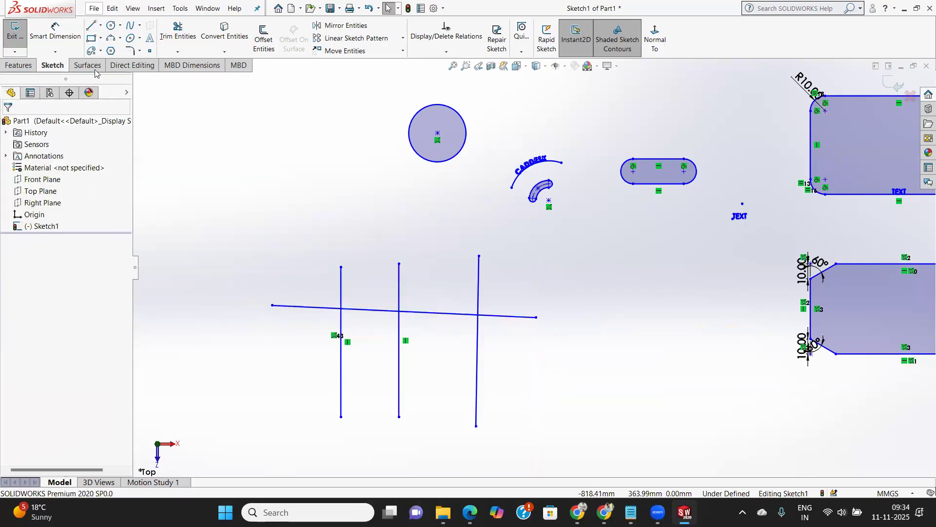
{"action": "left_click", "coordinate": [91, 26]}
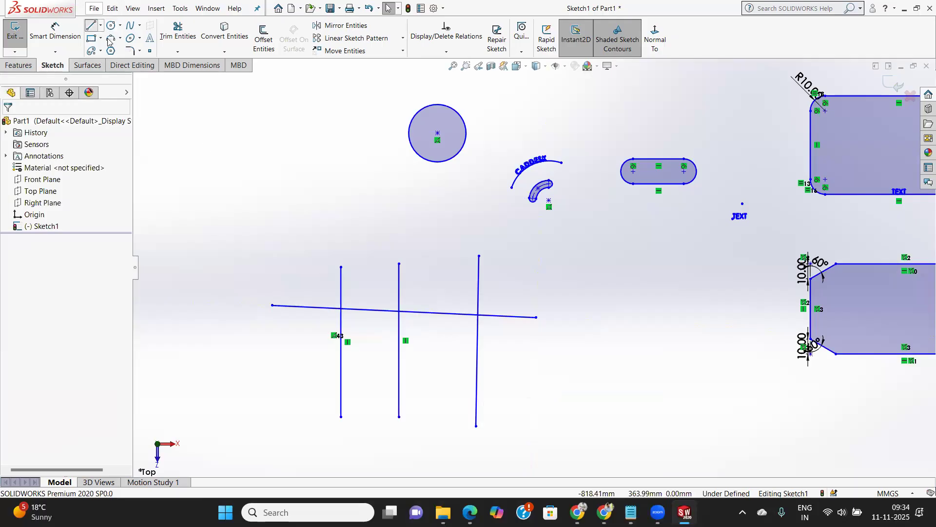
{"action": "left_click", "coordinate": [282, 371]}
{"action": "right_click", "coordinate": [528, 398]}
{"action": "left_click", "coordinate": [557, 408]}
Step: Copy the five grid lines and move the duplicate above and left of the original, beside the circle
{"action": "mouse_move", "coordinate": [620, 451]}
{"action": "left_mouse_down"}
{"action": "mouse_move", "coordinate": [377, 300]}
{"action": "mouse_move", "coordinate": [261, 244]}
{"action": "left_mouse_up"}
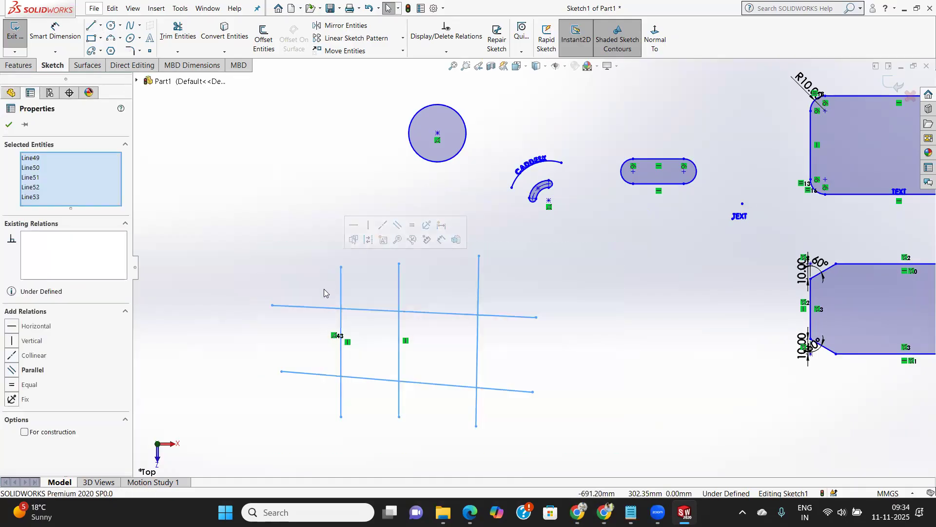
{"action": "key", "text": "ctrl+c"}
{"action": "key", "text": "ctrl+v"}
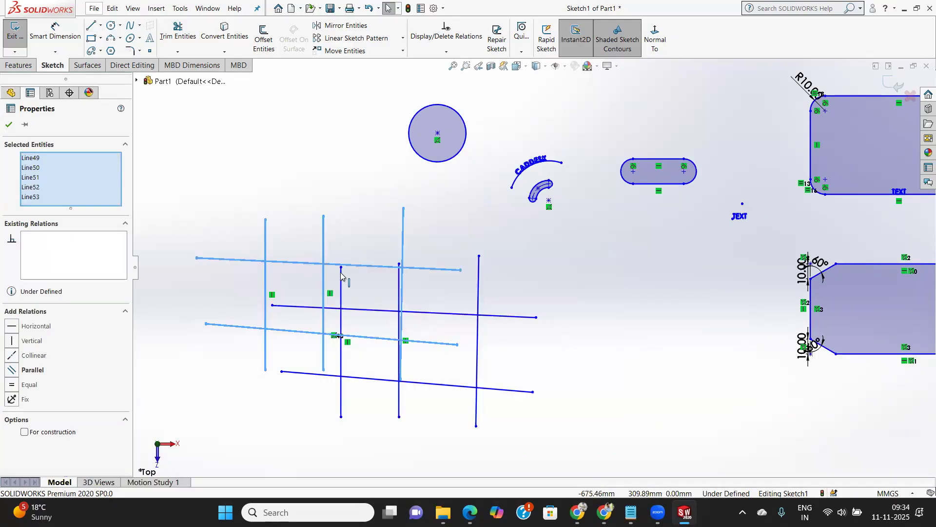
{"action": "left_click_drag", "start_coordinate": [324, 267], "coordinate": [260, 138]}
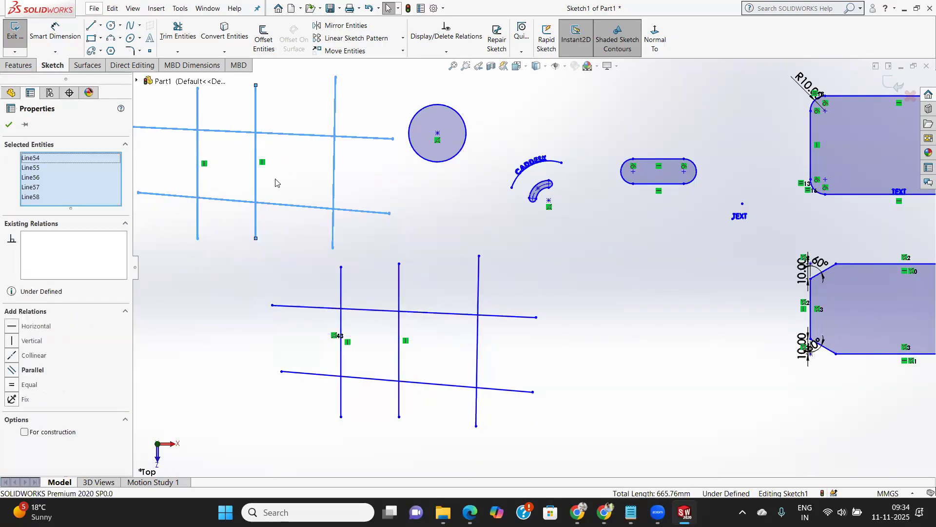
{"action": "left_click", "coordinate": [9, 125]}
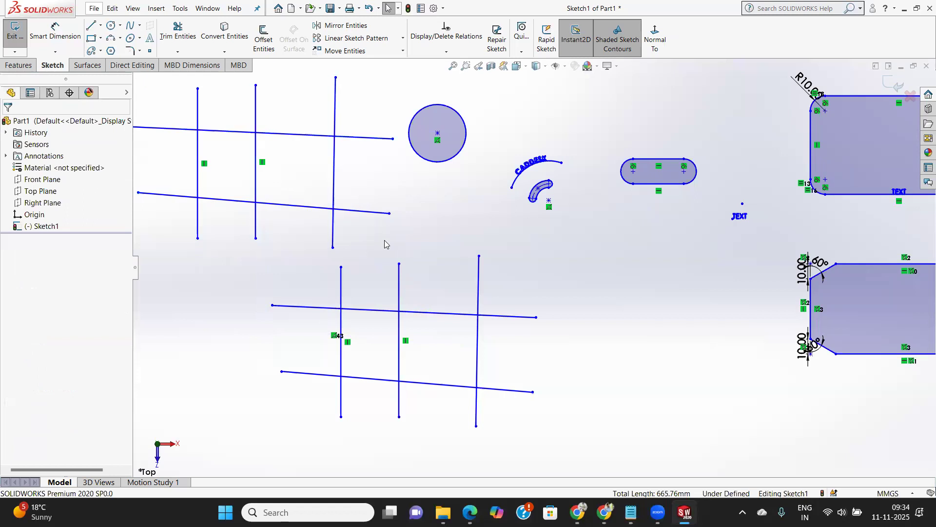
Step: Power-trim the four segments enclosing the copied grid's cell between its second and third upright lines
{"action": "left_click", "coordinate": [178, 33]}
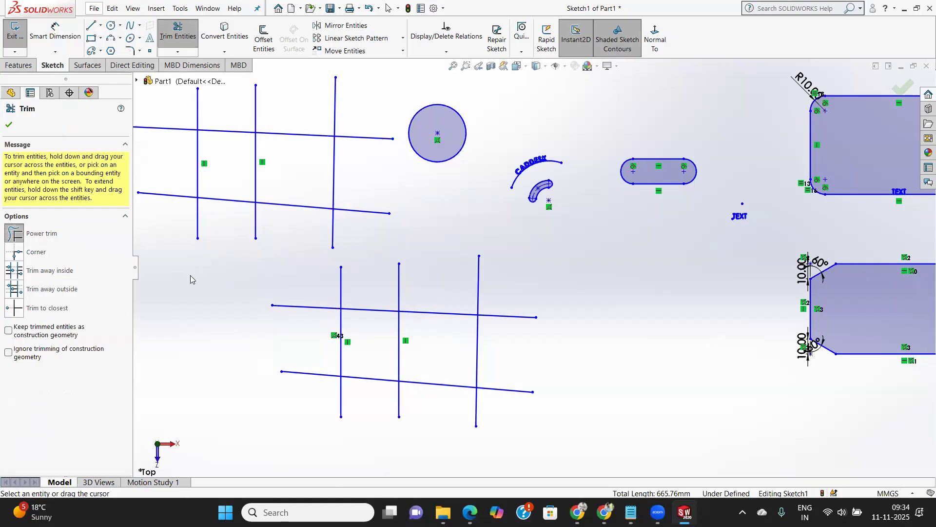
{"action": "scroll", "coordinate": [261, 281], "scroll_direction": "down", "scroll_amount": 3}
{"action": "scroll", "coordinate": [262, 280], "scroll_direction": "up", "scroll_amount": 4}
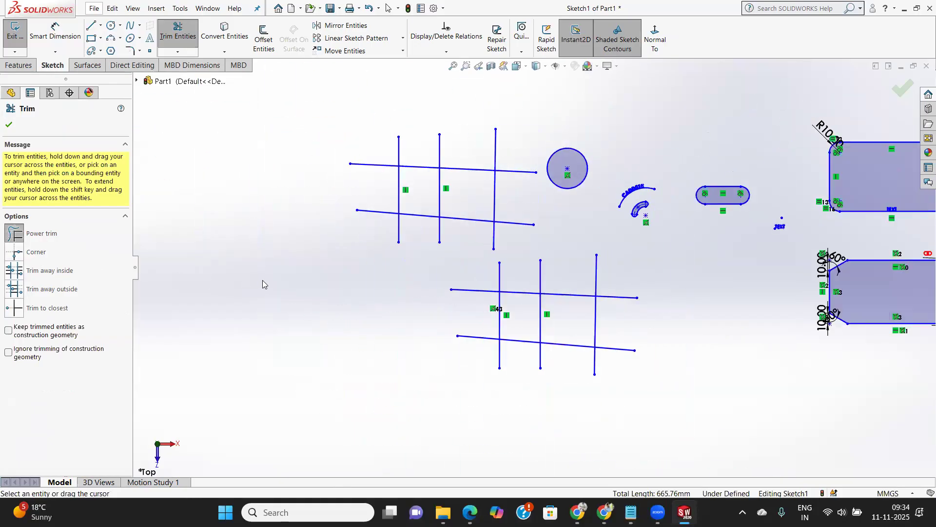
{"action": "scroll", "coordinate": [420, 242], "scroll_direction": "down", "scroll_amount": 3}
{"action": "scroll", "coordinate": [419, 241], "scroll_direction": "up", "scroll_amount": 3}
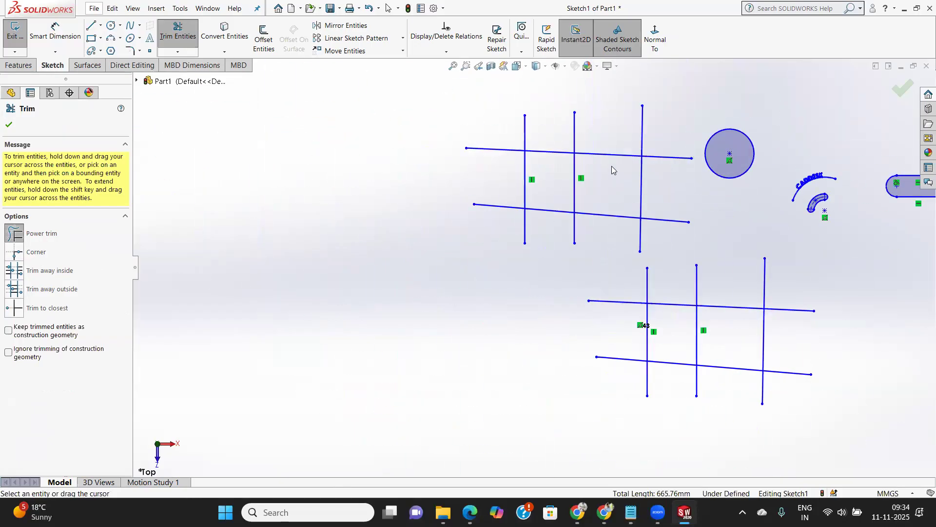
{"action": "mouse_move", "coordinate": [616, 127]}
{"action": "left_mouse_down"}
{"action": "mouse_move", "coordinate": [604, 130]}
{"action": "mouse_move", "coordinate": [600, 156]}
{"action": "mouse_move", "coordinate": [570, 176]}
{"action": "mouse_move", "coordinate": [573, 200]}
{"action": "mouse_move", "coordinate": [608, 221]}
{"action": "left_mouse_up"}
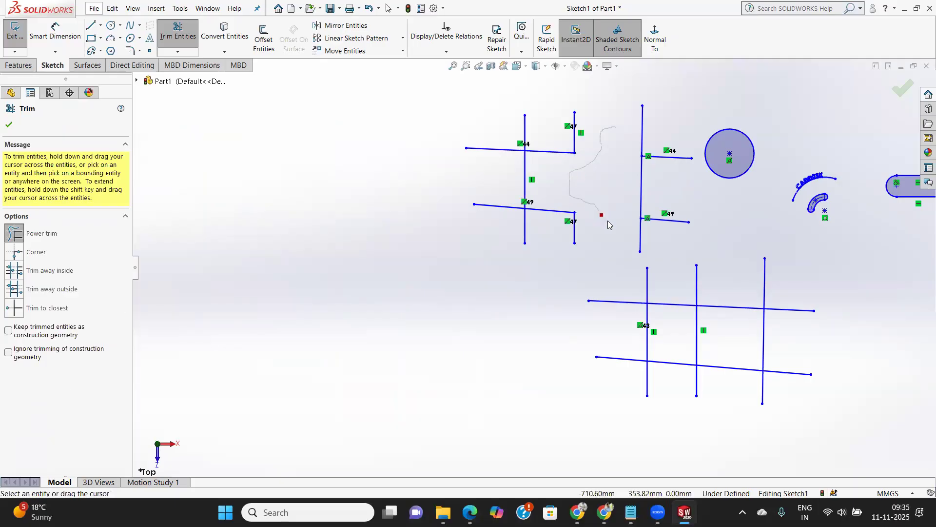
{"action": "left_click_drag", "start_coordinate": [645, 193], "coordinate": [643, 195]}
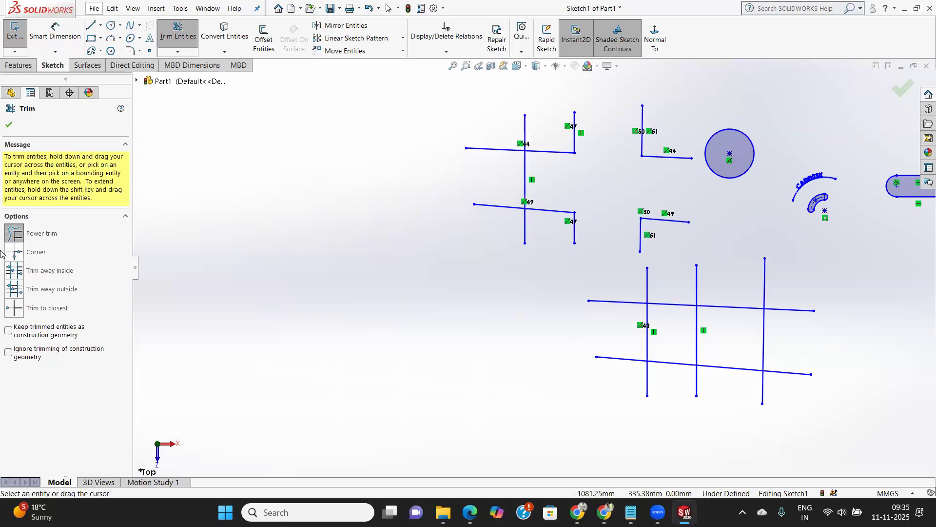
Step: Corner-trim the copied grid's leftmost vertical line with the short lower-right sloping line, using the Corner trim option
{"action": "left_click", "coordinate": [39, 254]}
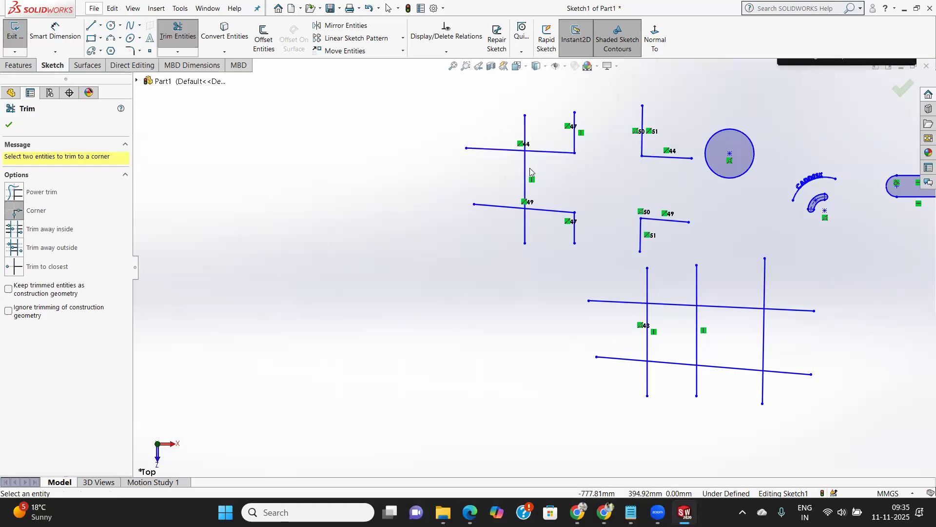
{"action": "left_click", "coordinate": [526, 154]}
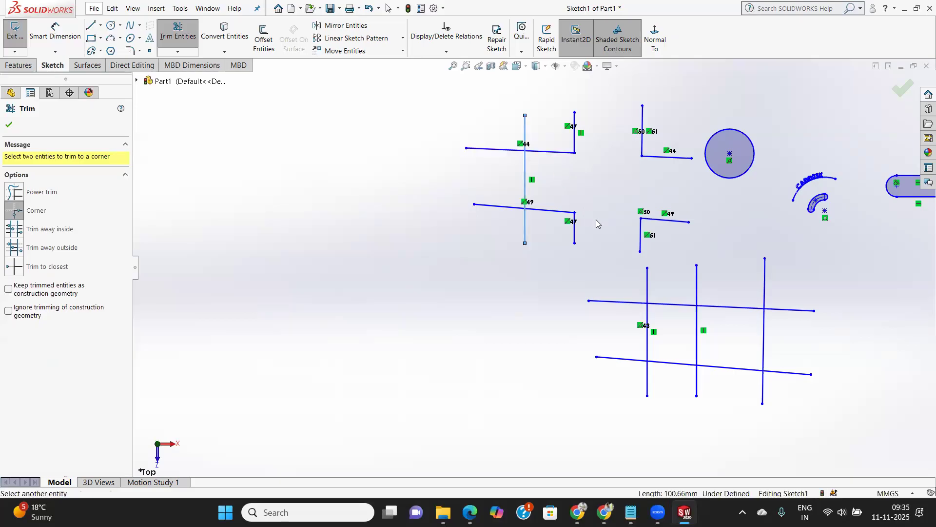
{"action": "scroll", "coordinate": [567, 186], "scroll_direction": "down", "scroll_amount": 3}
{"action": "scroll", "coordinate": [622, 203], "scroll_direction": "up", "scroll_amount": 2}
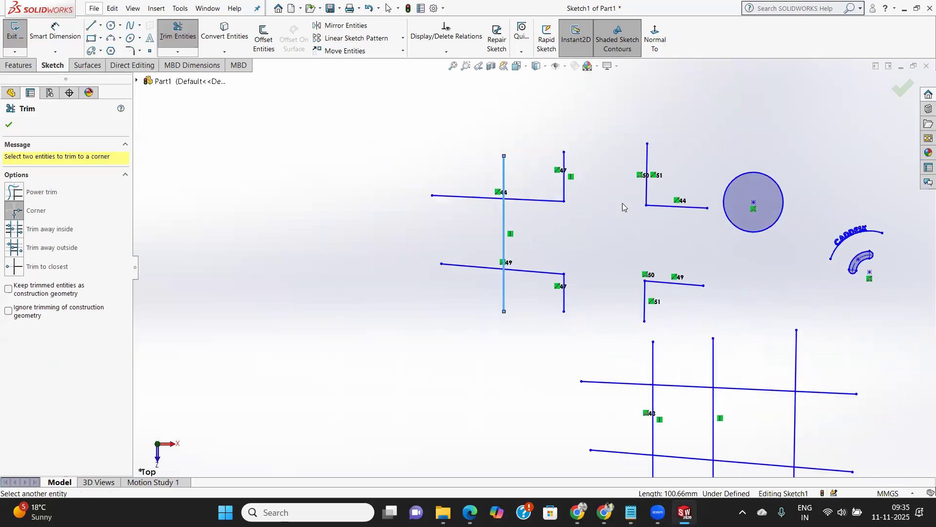
{"action": "left_click", "coordinate": [646, 282]}
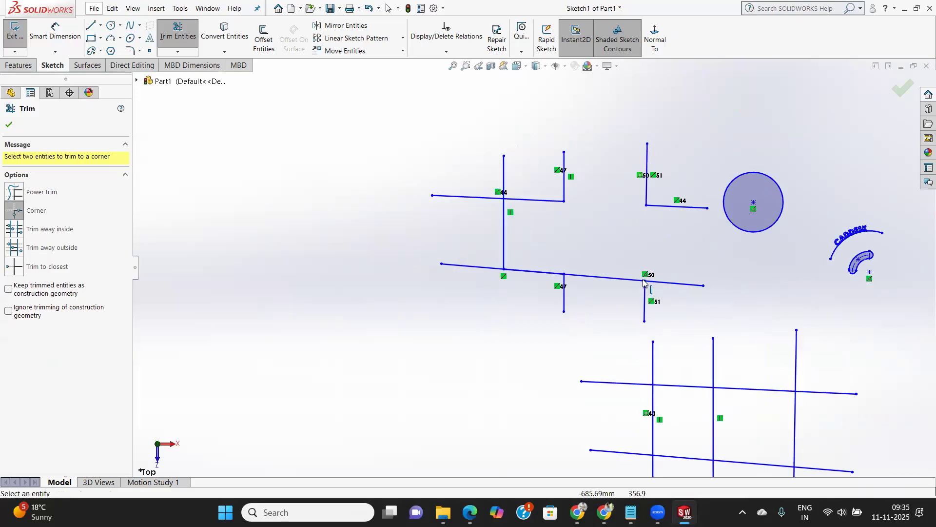
{"action": "left_click", "coordinate": [648, 206]}
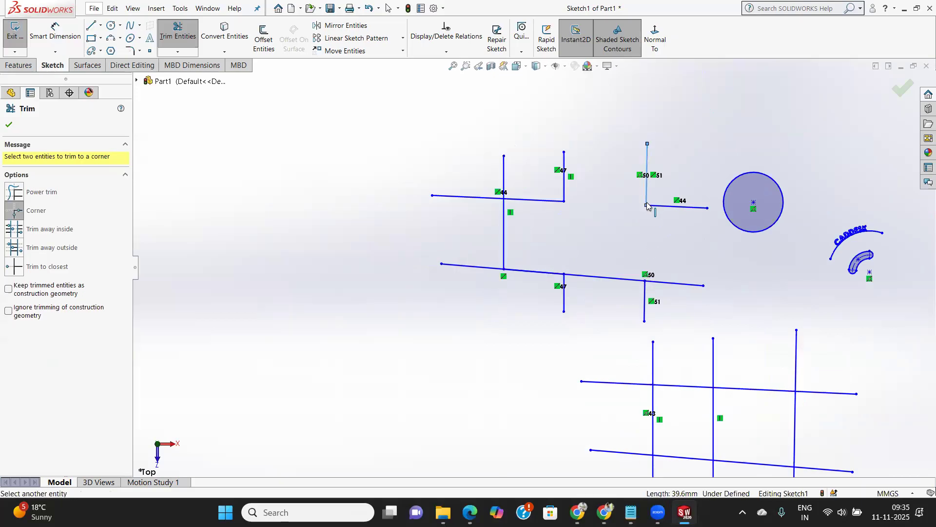
{"action": "left_click", "coordinate": [646, 206]}
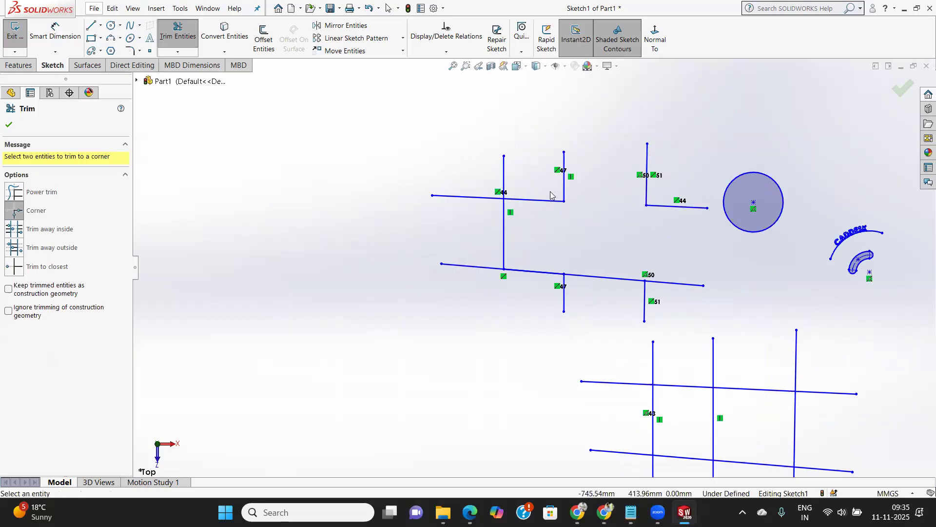
Step: Corner-trim the original grid's leftmost vertical line with its upper crossing line, keeping their upper and left portions
{"action": "left_click", "coordinate": [654, 388]}
{"action": "key", "text": "f"}
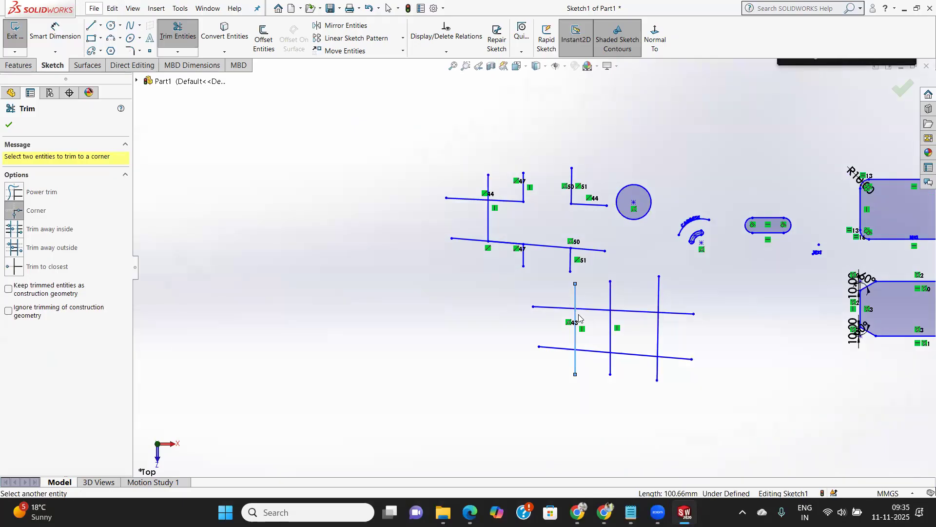
{"action": "scroll", "coordinate": [654, 327], "scroll_direction": "down", "scroll_amount": 3}
{"action": "scroll", "coordinate": [628, 309], "scroll_direction": "up", "scroll_amount": 2}
{"action": "scroll", "coordinate": [522, 294], "scroll_direction": "down", "scroll_amount": 5}
{"action": "left_click", "coordinate": [365, 215]}
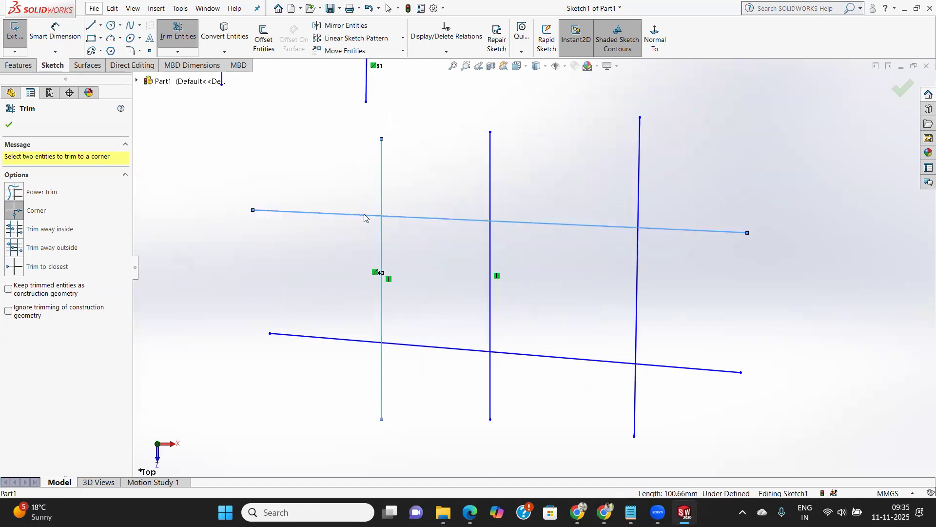
Step: Corner-trim the copied grid's leftmost vertical line with its upper-left sloping line, keeping their lower and right portions
{"action": "scroll", "coordinate": [531, 267], "scroll_direction": "up", "scroll_amount": 5}
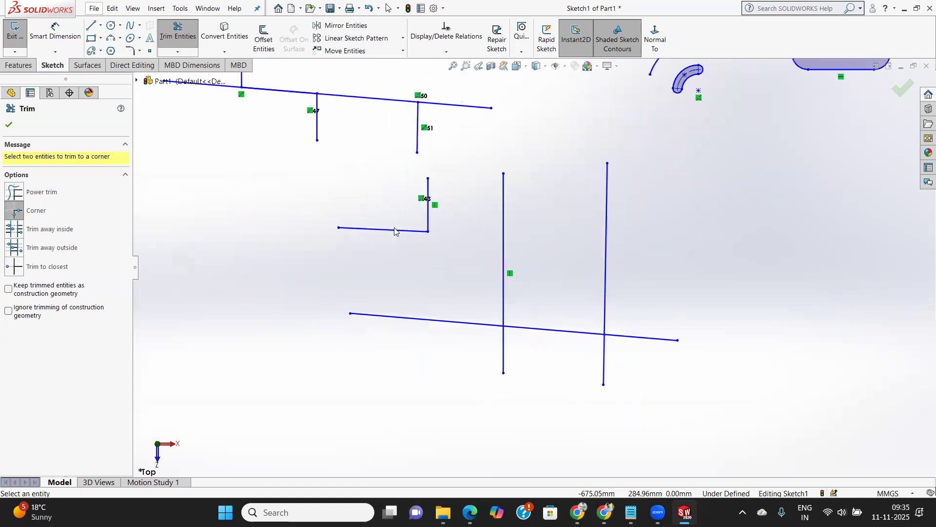
{"action": "scroll", "coordinate": [367, 90], "scroll_direction": "down", "scroll_amount": 5}
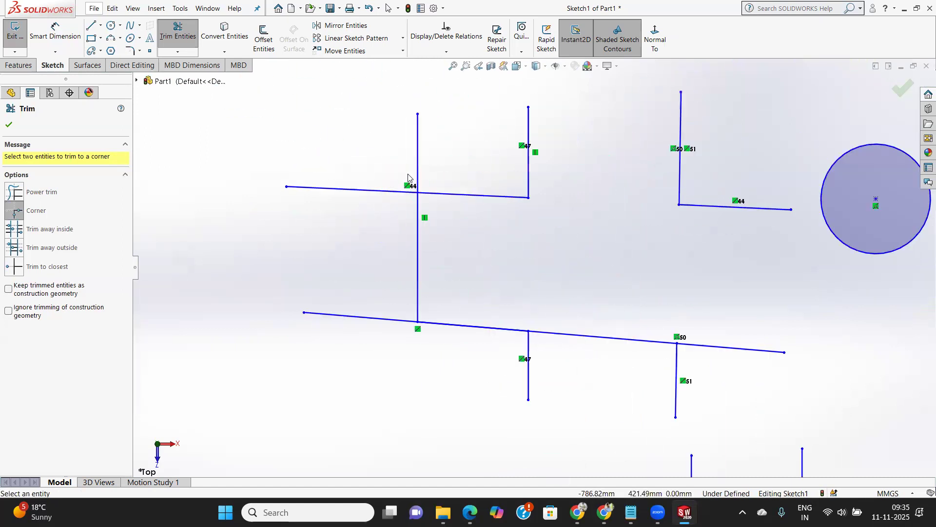
{"action": "left_click", "coordinate": [426, 195]}
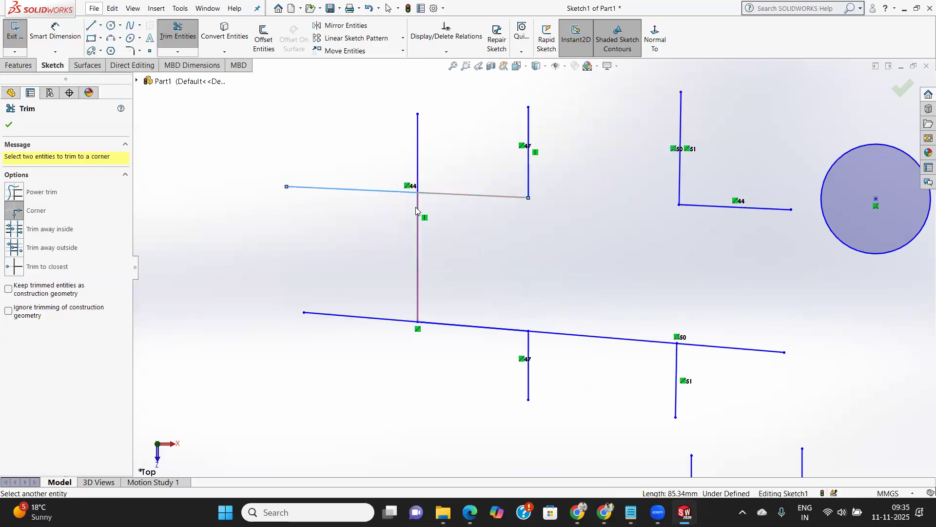
{"action": "left_click", "coordinate": [418, 205]}
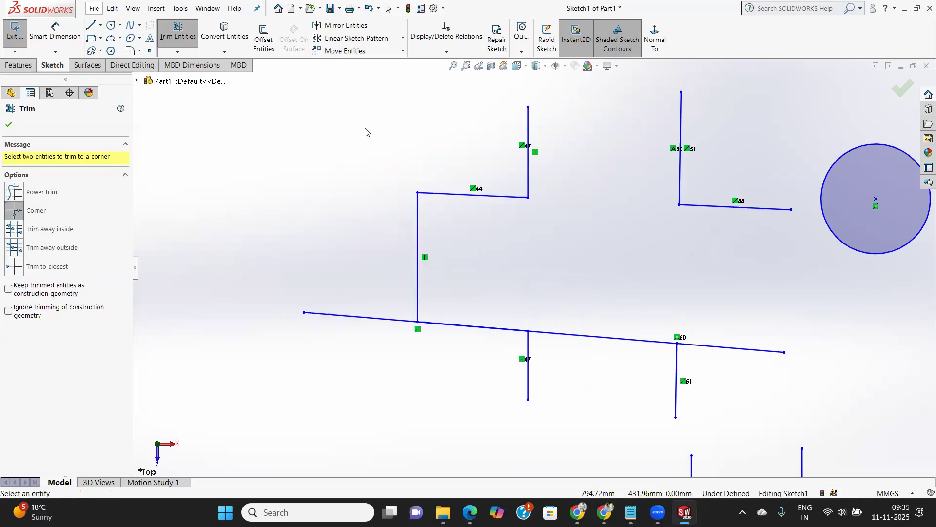
Step: Corner-trim the copied grid's lower sloping line with the second vertical's lower stub, keeping the sloping line's left portion
{"action": "left_click", "coordinate": [404, 323]}
{"action": "left_click", "coordinate": [418, 294]}
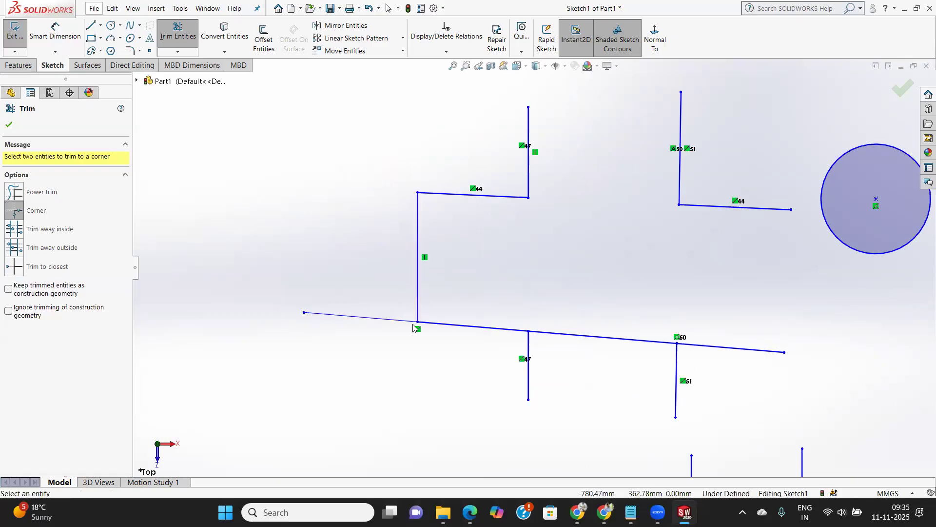
{"action": "left_click", "coordinate": [445, 325]}
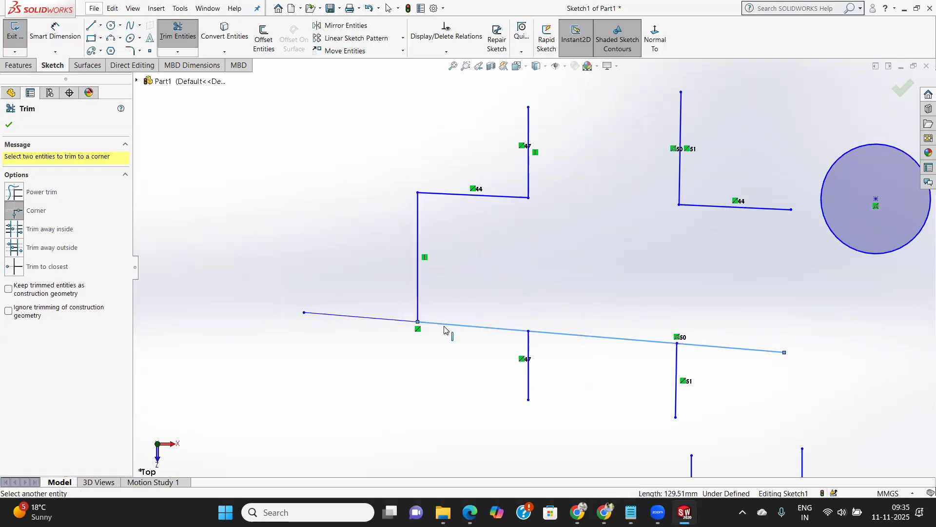
{"action": "left_click", "coordinate": [418, 306]}
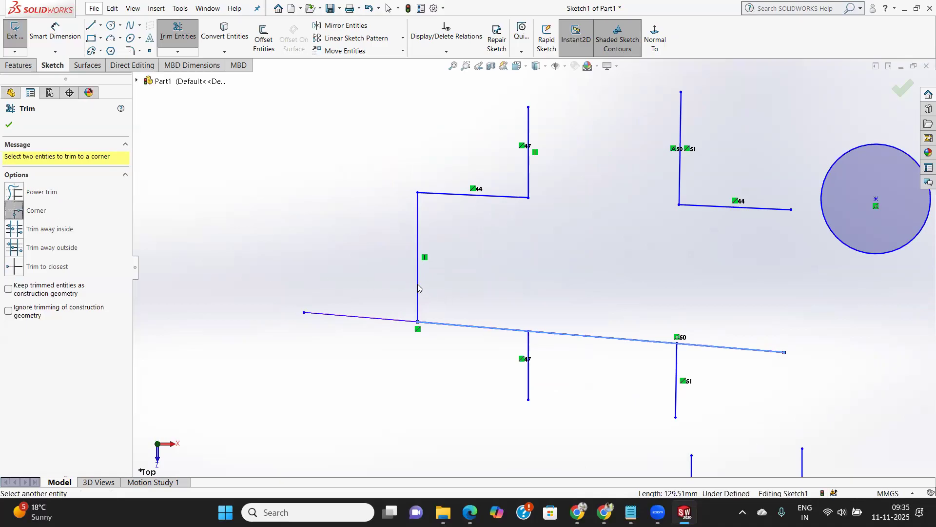
{"action": "left_click", "coordinate": [529, 349]}
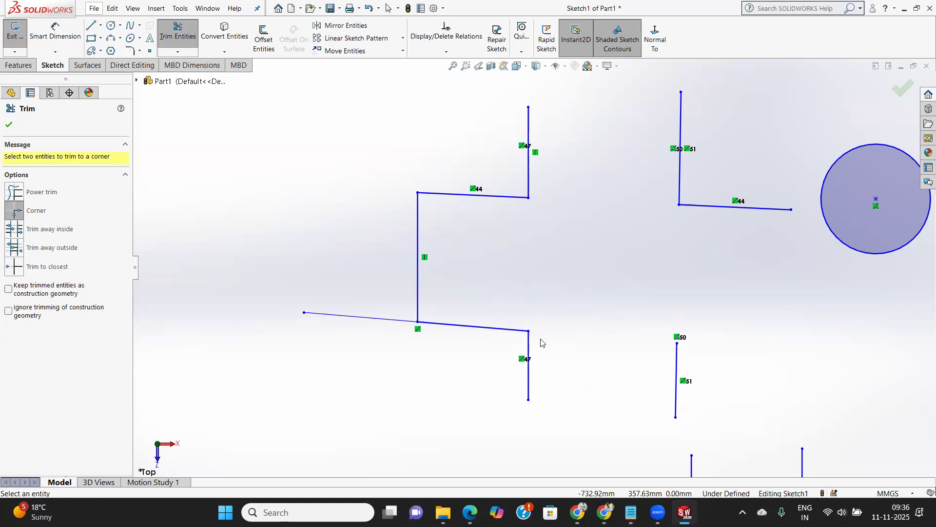
Step: Undo the recent corner trims, including the one on the original grid's leftmost vertical and upper crossing line
{"action": "scroll", "coordinate": [580, 297], "scroll_direction": "down", "scroll_amount": 3}
{"action": "scroll", "coordinate": [585, 299], "scroll_direction": "up", "scroll_amount": 5}
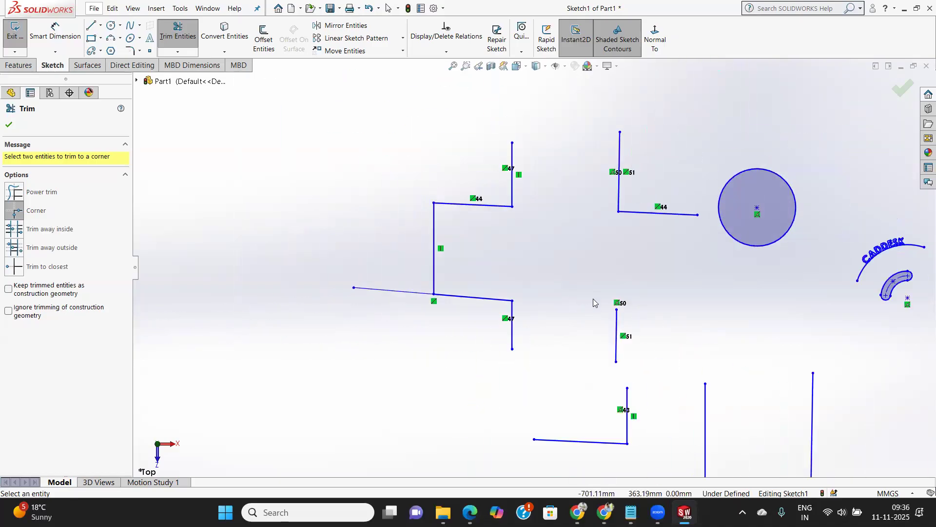
{"action": "scroll", "coordinate": [659, 463], "scroll_direction": "up", "scroll_amount": 5}
{"action": "scroll", "coordinate": [613, 408], "scroll_direction": "down", "scroll_amount": 4}
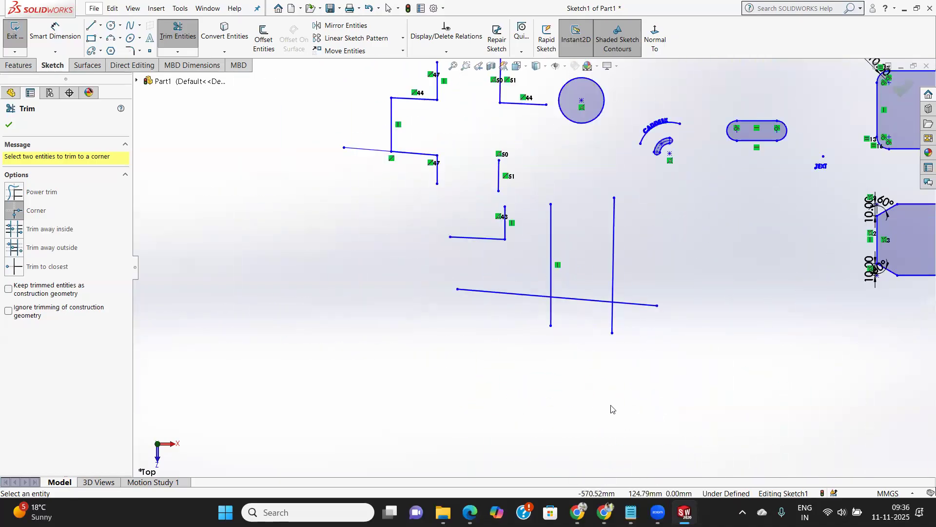
{"action": "scroll", "coordinate": [529, 317], "scroll_direction": "up", "scroll_amount": 4}
{"action": "scroll", "coordinate": [441, 296], "scroll_direction": "down", "scroll_amount": 3}
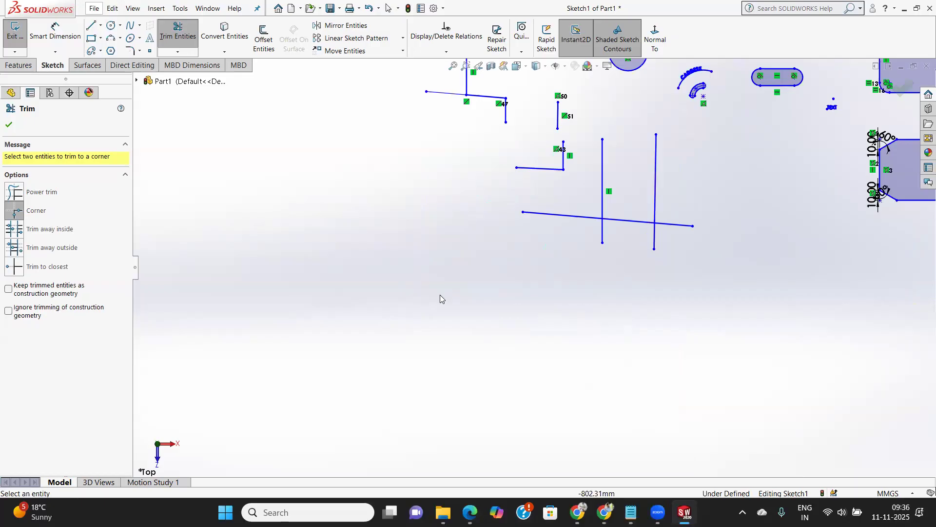
{"action": "scroll", "coordinate": [517, 205], "scroll_direction": "up", "scroll_amount": 4}
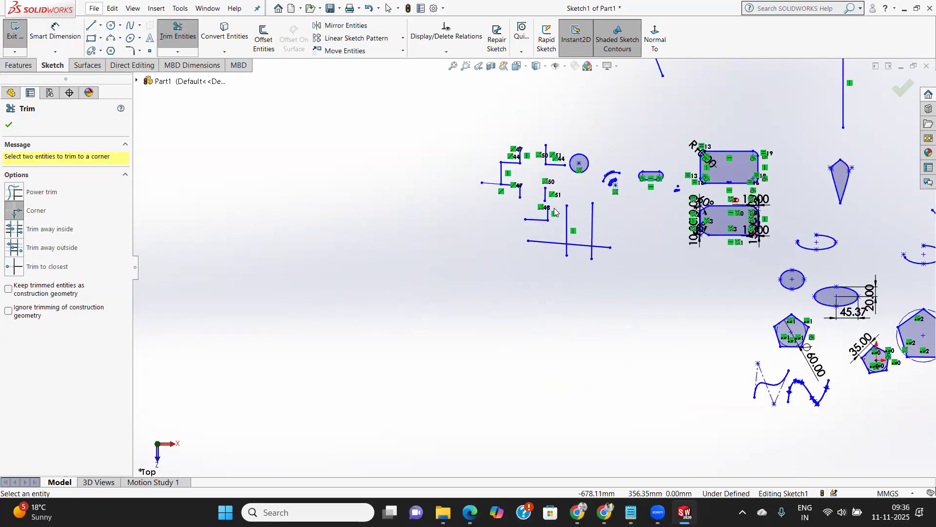
{"action": "key", "text": "ctrl+z"}
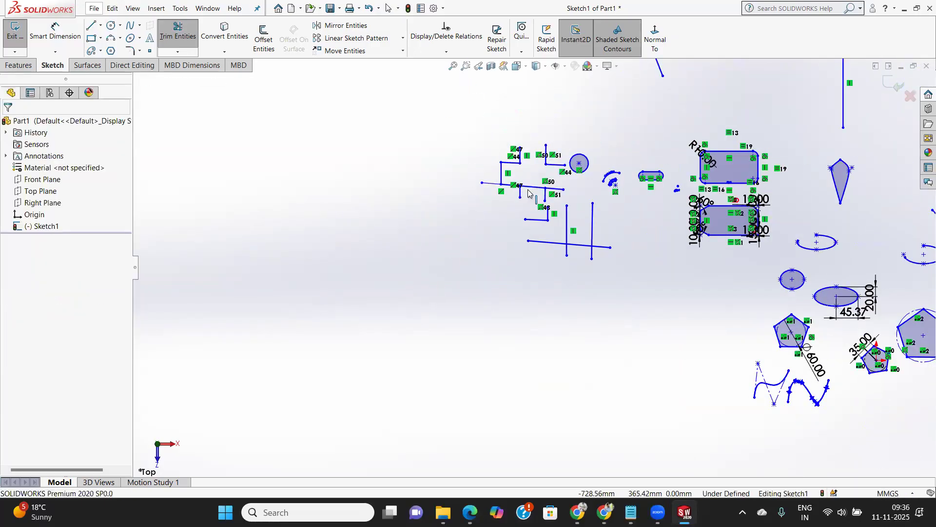
{"action": "key", "text": "Escape"}
{"action": "scroll", "coordinate": [530, 191], "scroll_direction": "down", "scroll_amount": 4}
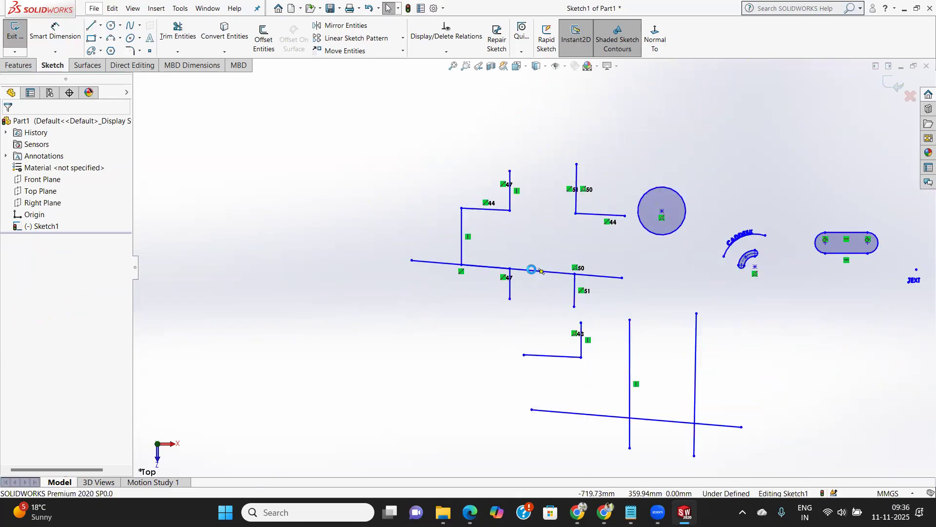
{"action": "key", "text": "ctrl+z"}
{"action": "key", "text": "ctrl+z"}
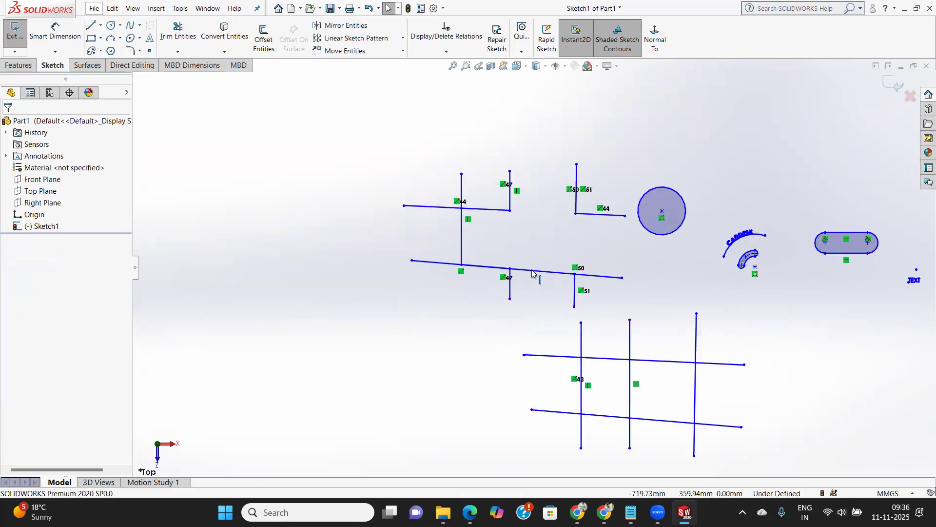
Step: Corner-trim the copied grid's upper-left sloping line with its leftmost vertical, keeping the right and lower portions, and finish trimming
{"action": "left_click", "coordinate": [170, 33]}
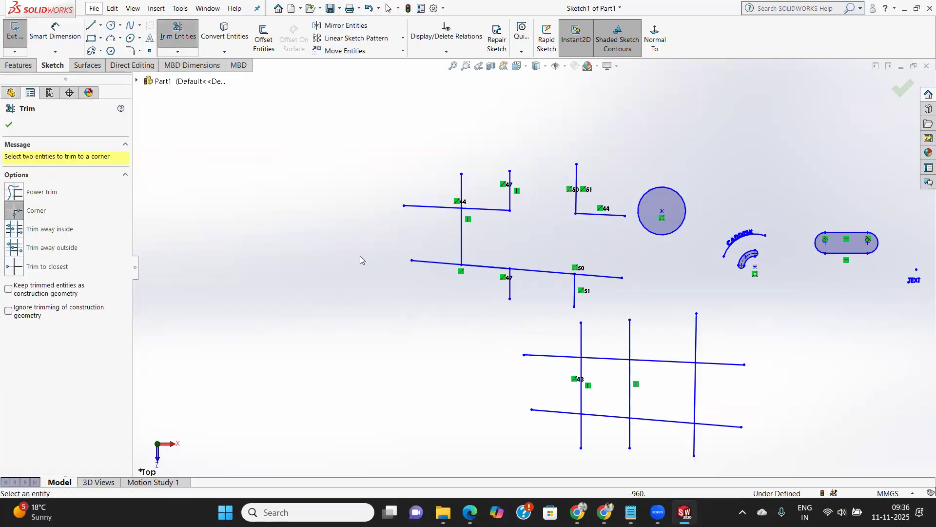
{"action": "left_click", "coordinate": [473, 210]}
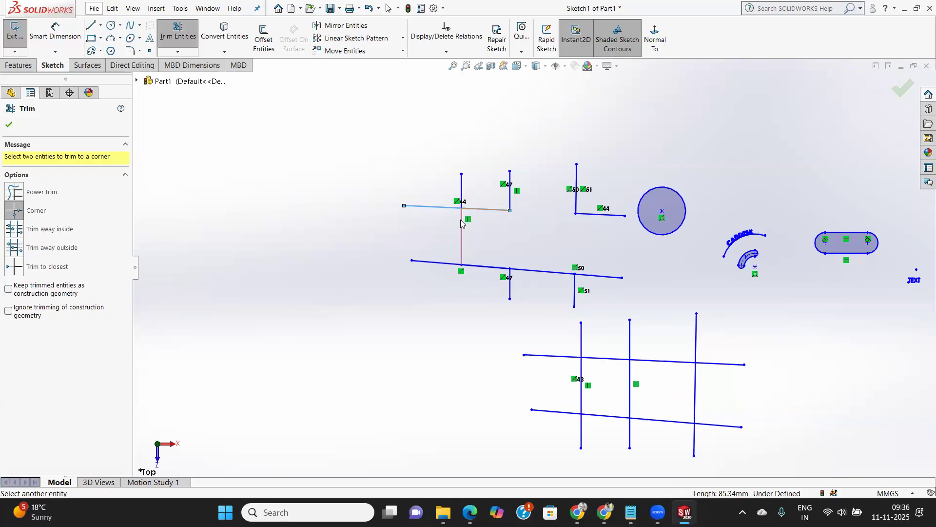
{"action": "scroll", "coordinate": [463, 223], "scroll_direction": "up", "scroll_amount": 3}
{"action": "scroll", "coordinate": [504, 253], "scroll_direction": "down", "scroll_amount": 5}
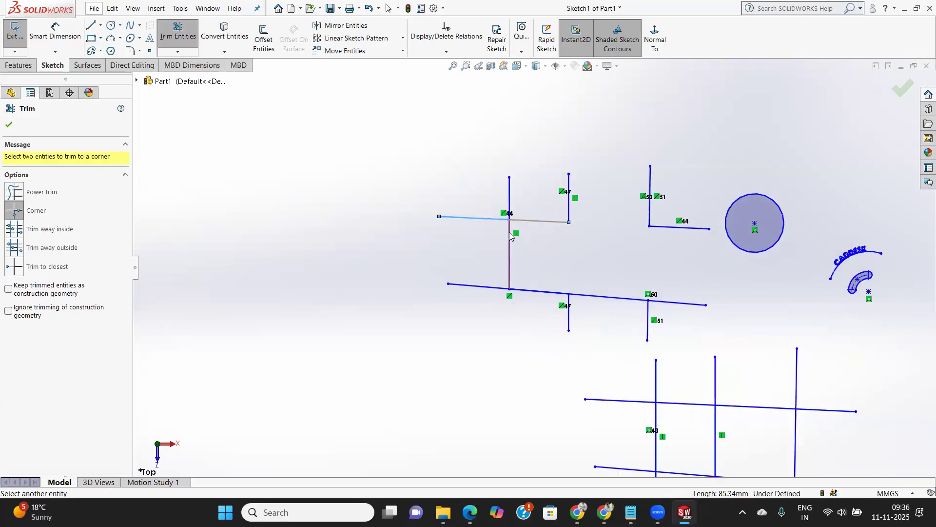
{"action": "left_click", "coordinate": [509, 232]}
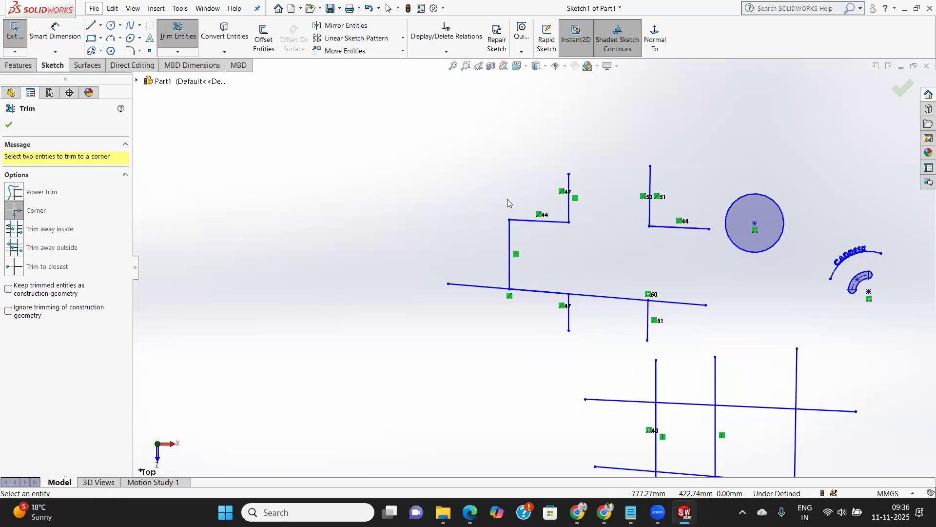
{"action": "scroll", "coordinate": [507, 201], "scroll_direction": "down", "scroll_amount": 2}
{"action": "scroll", "coordinate": [507, 195], "scroll_direction": "up", "scroll_amount": 5}
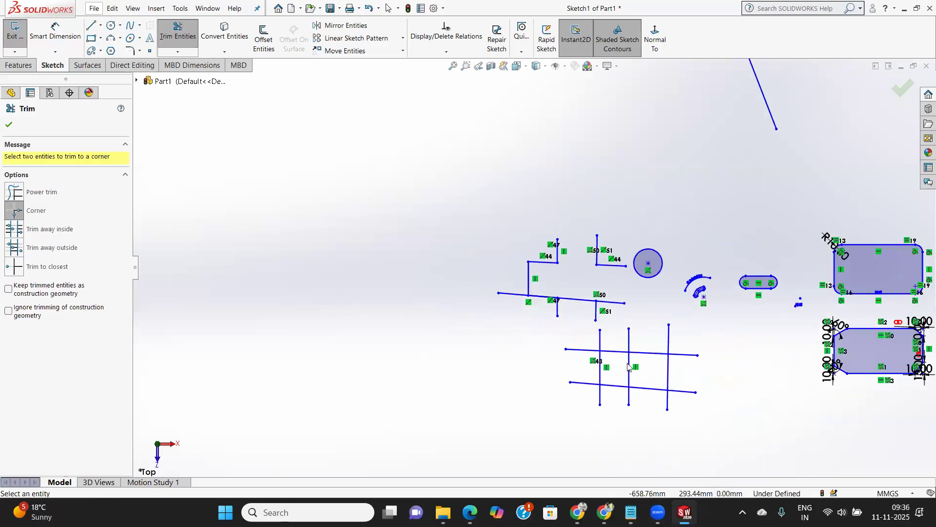
{"action": "scroll", "coordinate": [628, 366], "scroll_direction": "down", "scroll_amount": 4}
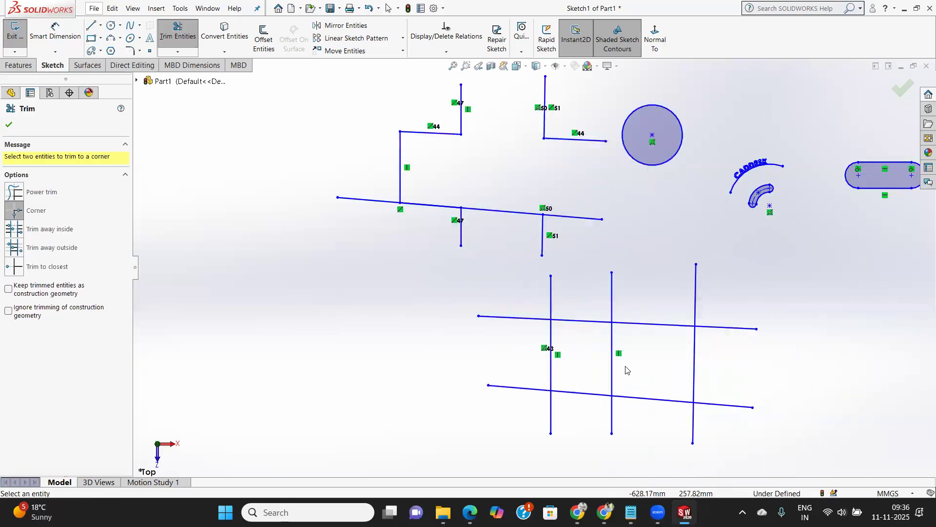
{"action": "left_click", "coordinate": [11, 123]}
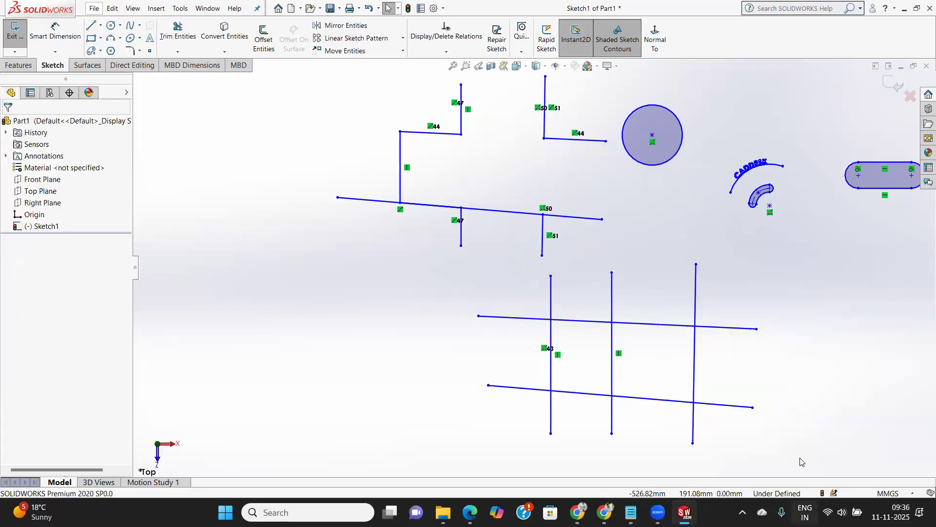
Step: Copy the original grid's five lines and place the duplicate level with it on its left side
{"action": "left_click_drag", "start_coordinate": [789, 452], "coordinate": [435, 269]}
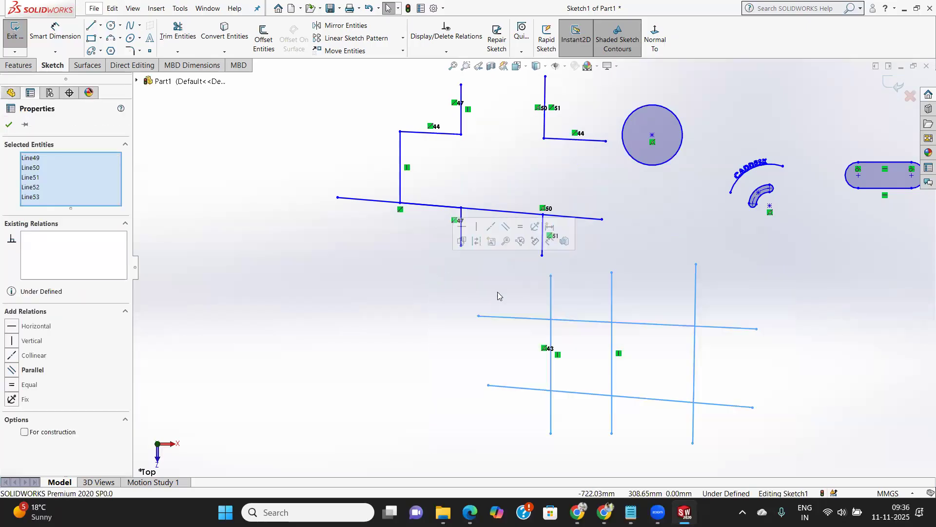
{"action": "key", "text": "ctrl+c"}
{"action": "key", "text": "ctrl+v"}
{"action": "left_click_drag", "start_coordinate": [435, 263], "coordinate": [285, 345]}
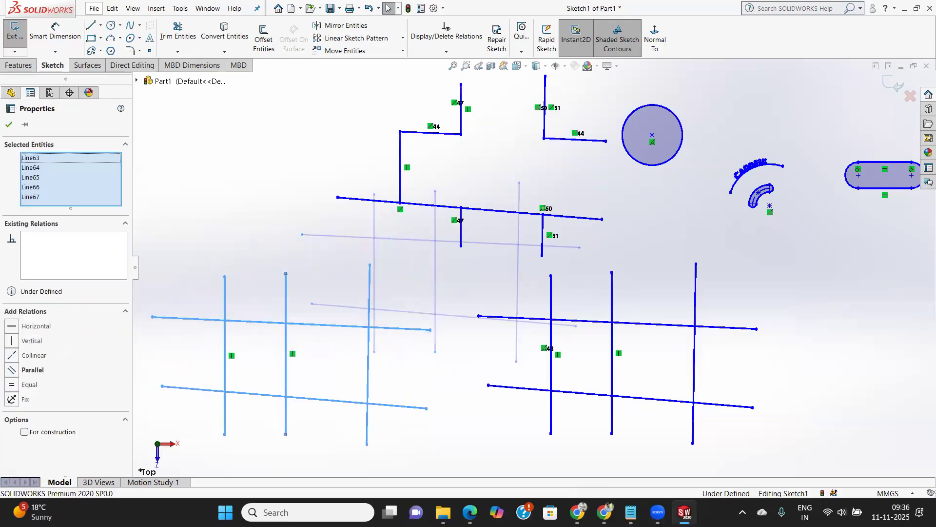
{"action": "left_click", "coordinate": [9, 124]}
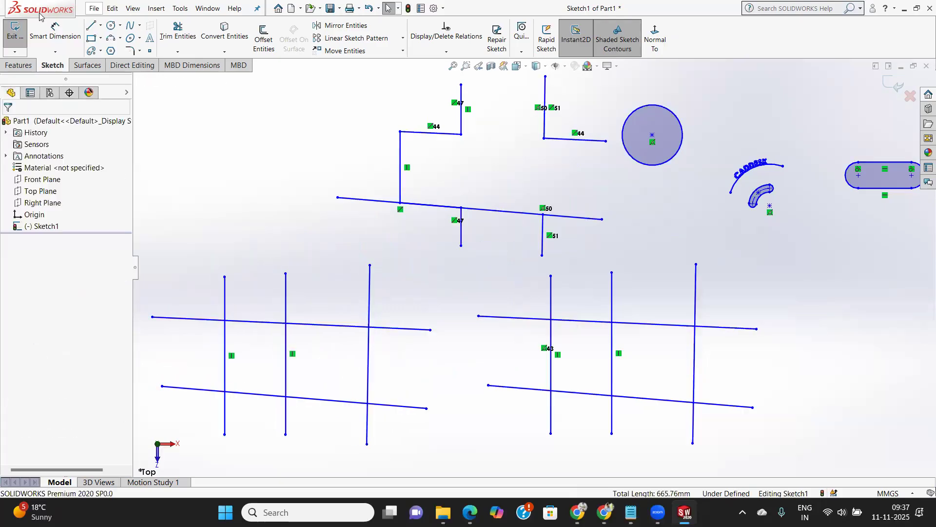
Step: Trim away the inside portions of the original grid's first and second verticals, using its two sloping crossing lines as boundaries
{"action": "left_click", "coordinate": [177, 31]}
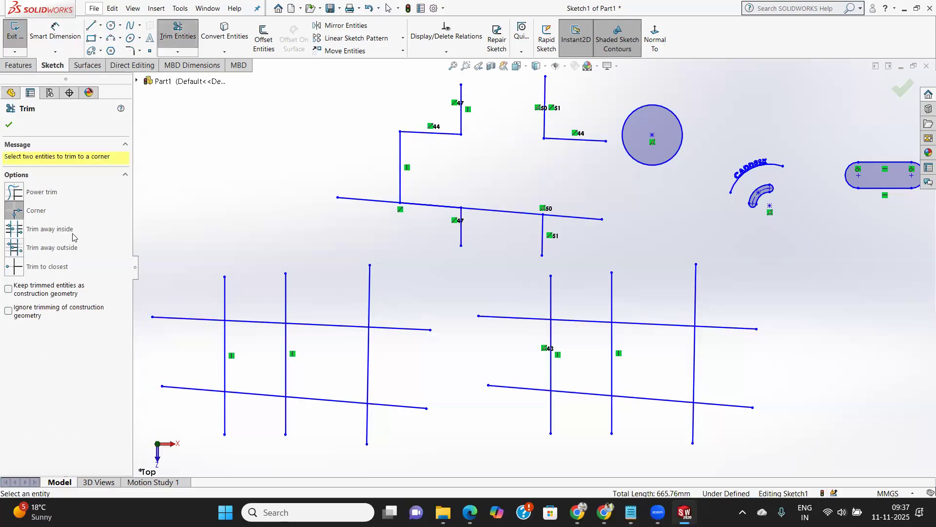
{"action": "left_click", "coordinate": [51, 232]}
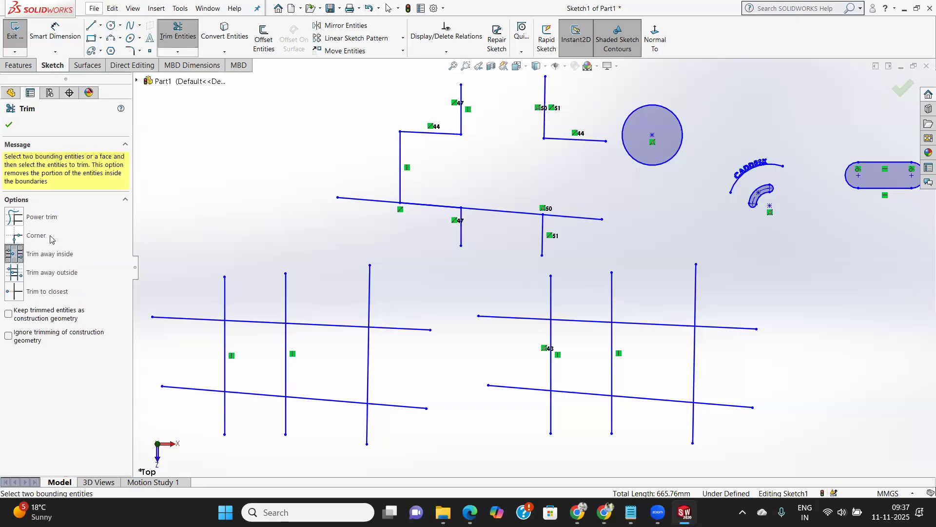
{"action": "left_click_drag", "start_coordinate": [518, 304], "coordinate": [500, 397]}
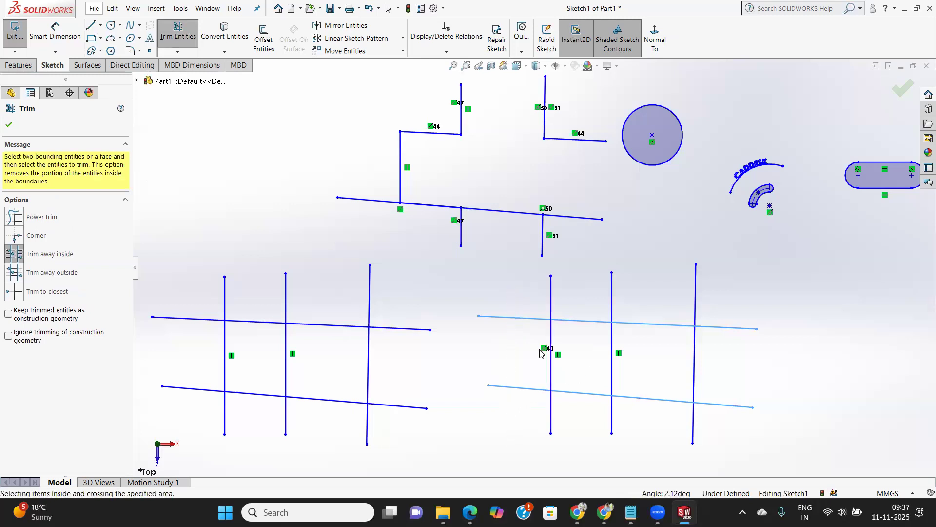
{"action": "key", "text": "space"}
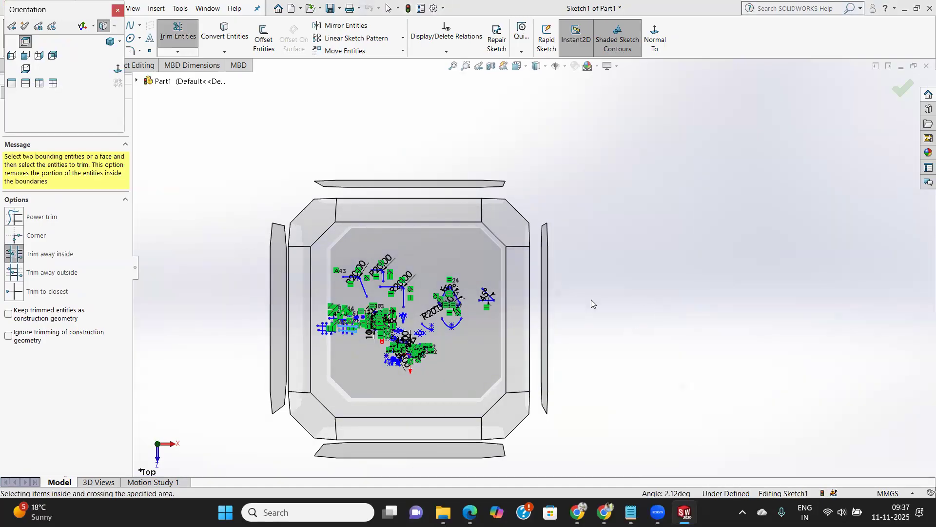
{"action": "left_click", "coordinate": [442, 305]}
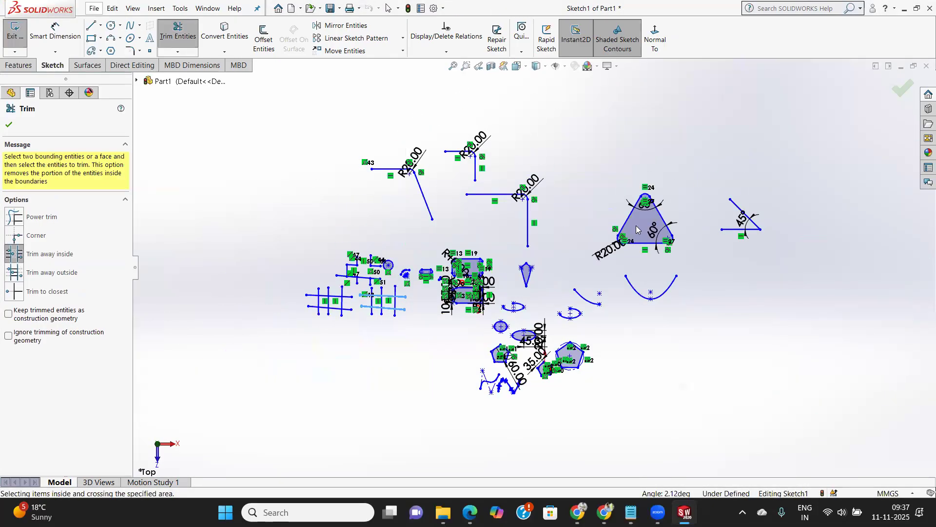
{"action": "key", "text": "f"}
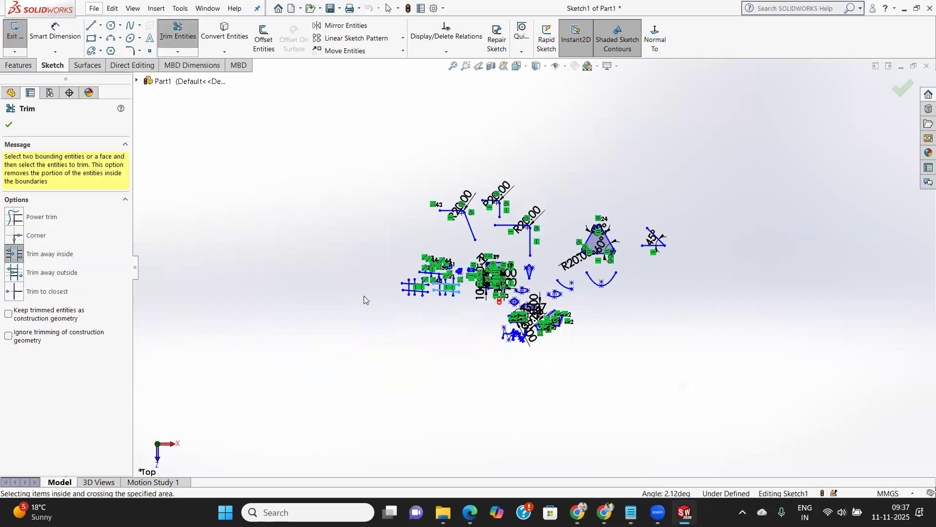
{"action": "scroll", "coordinate": [363, 296], "scroll_direction": "up", "scroll_amount": 2}
{"action": "scroll", "coordinate": [503, 312], "scroll_direction": "down", "scroll_amount": 7}
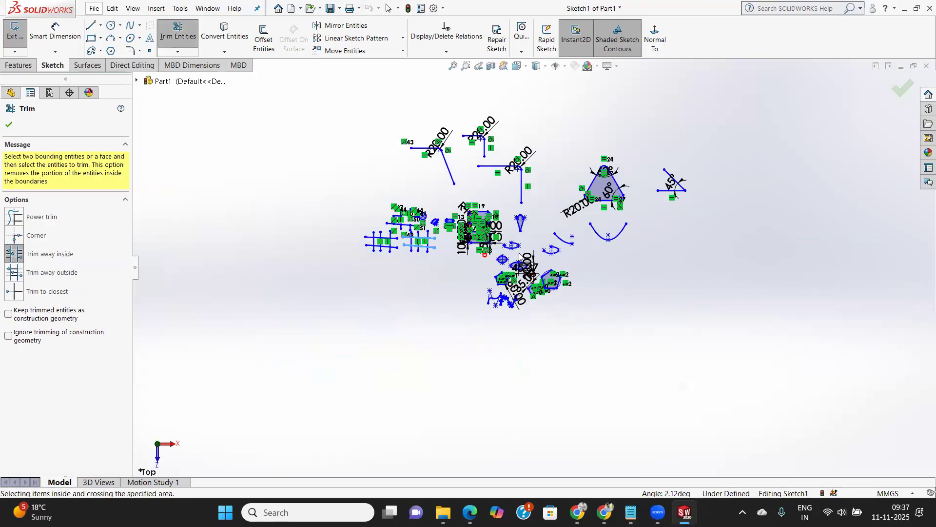
{"action": "scroll", "coordinate": [314, 178], "scroll_direction": "down", "scroll_amount": 6}
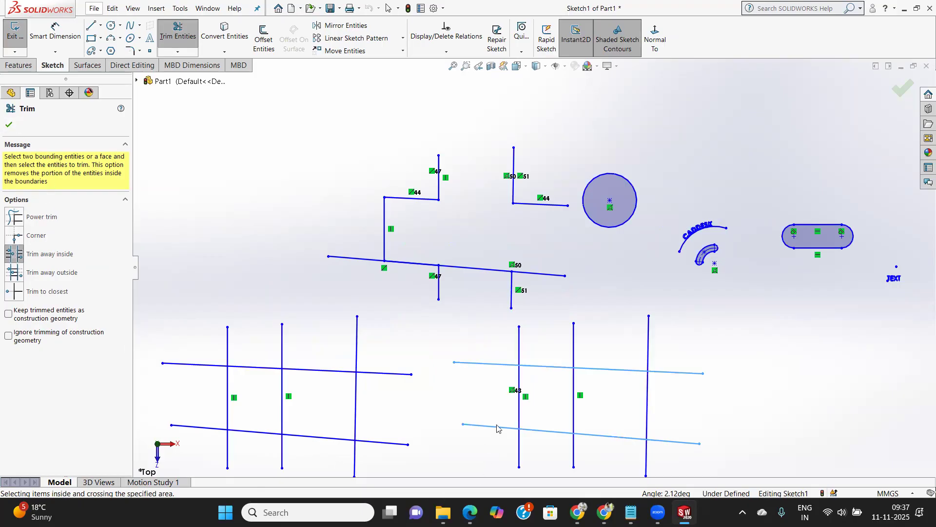
{"action": "left_click", "coordinate": [519, 410]}
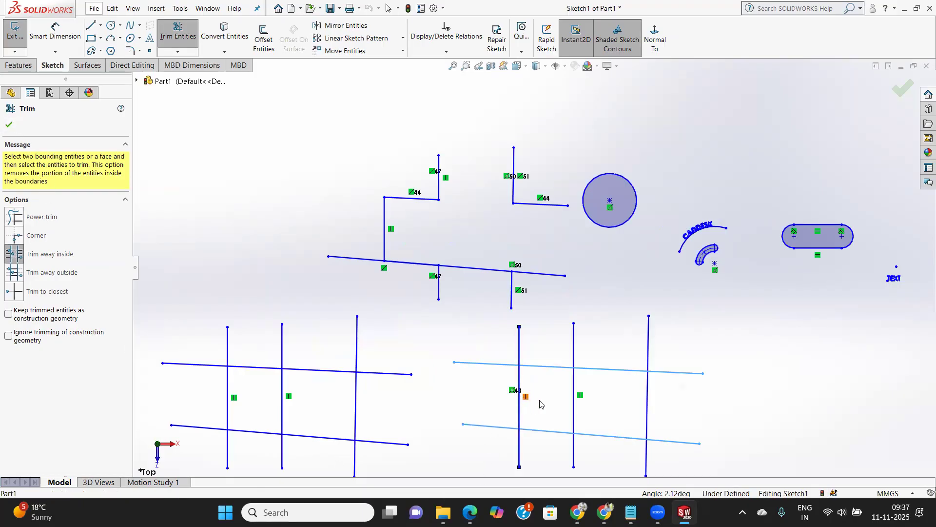
{"action": "left_click", "coordinate": [574, 403]}
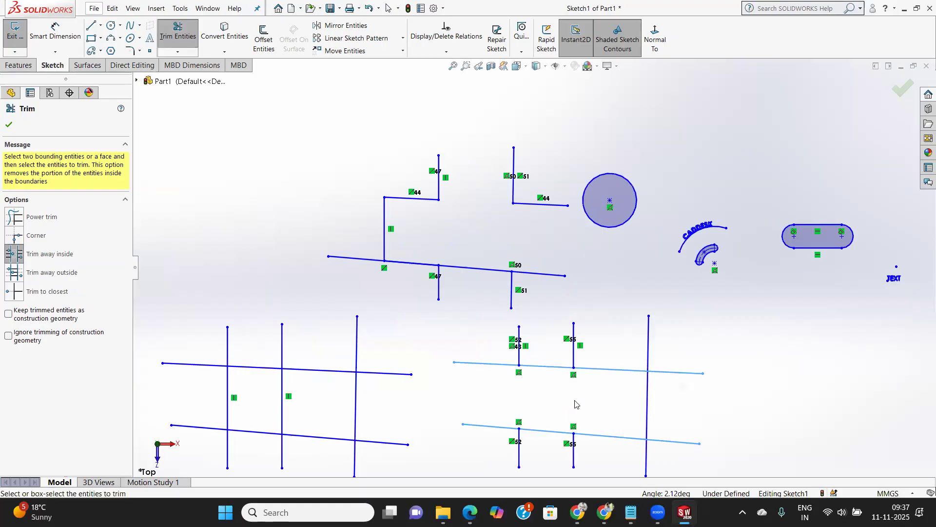
Step: Trim away the inside portion of the original grid's third vertical, and try Trim away outside on the copied grid
{"action": "left_click", "coordinate": [647, 405]}
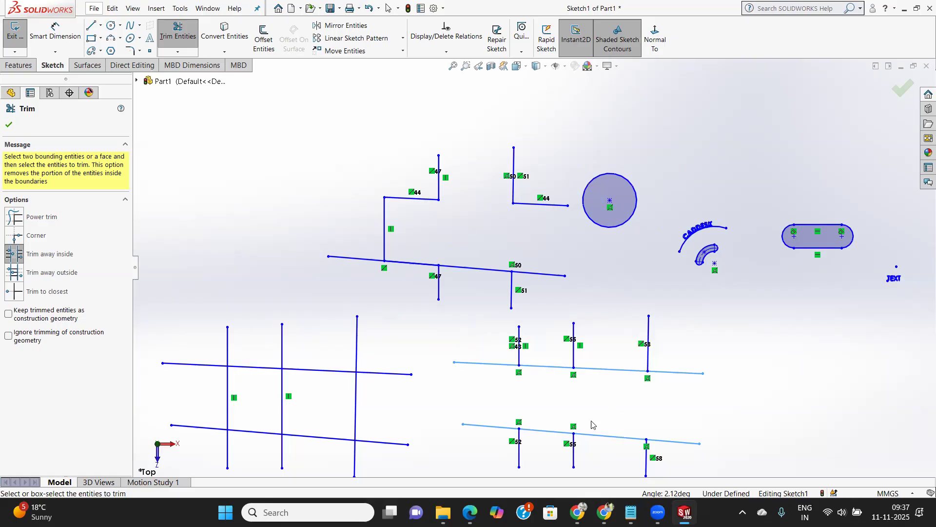
{"action": "left_click", "coordinate": [52, 276]}
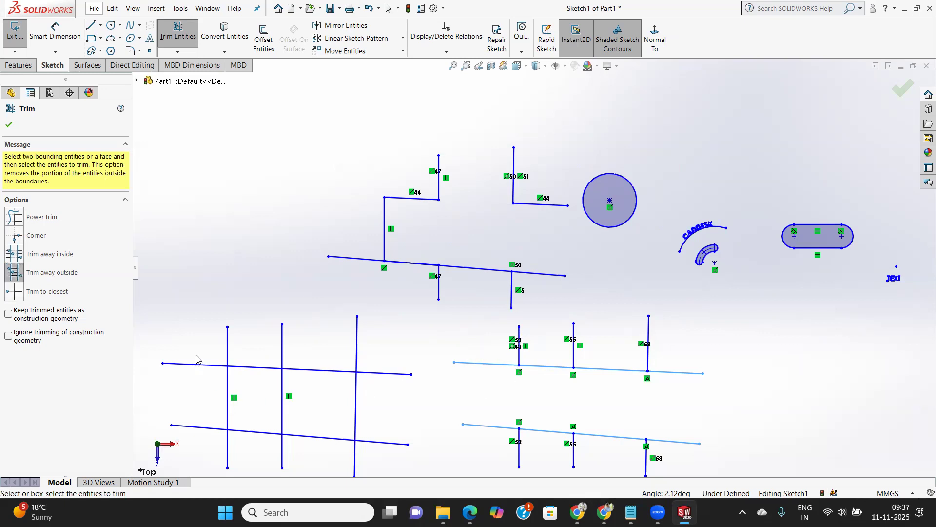
{"action": "left_click_drag", "start_coordinate": [197, 398], "coordinate": [387, 422]}
{"action": "mouse_move", "coordinate": [195, 338]}
{"action": "left_mouse_down"}
{"action": "mouse_move", "coordinate": [197, 476]}
{"action": "mouse_move", "coordinate": [221, 467]}
{"action": "mouse_move", "coordinate": [189, 340]}
{"action": "left_mouse_up"}
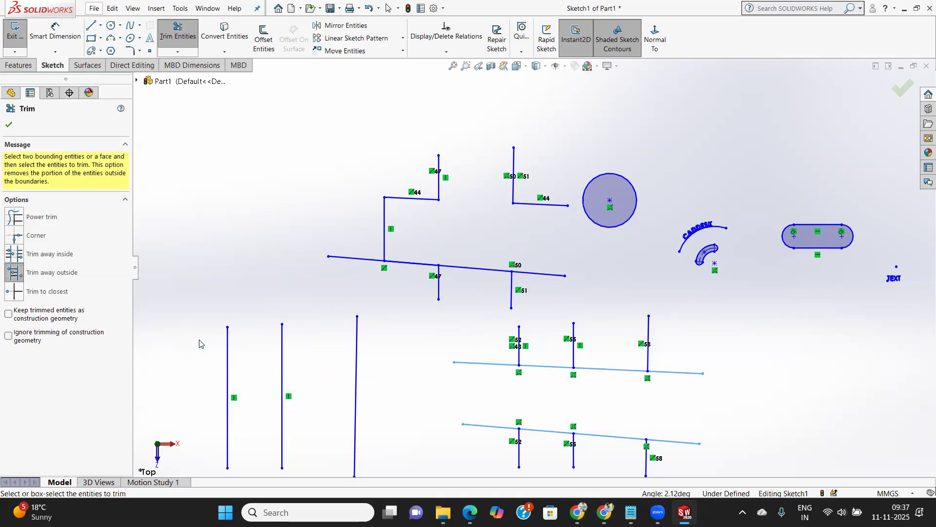
{"action": "scroll", "coordinate": [231, 376], "scroll_direction": "down", "scroll_amount": 3}
{"action": "scroll", "coordinate": [232, 374], "scroll_direction": "up", "scroll_amount": 4}
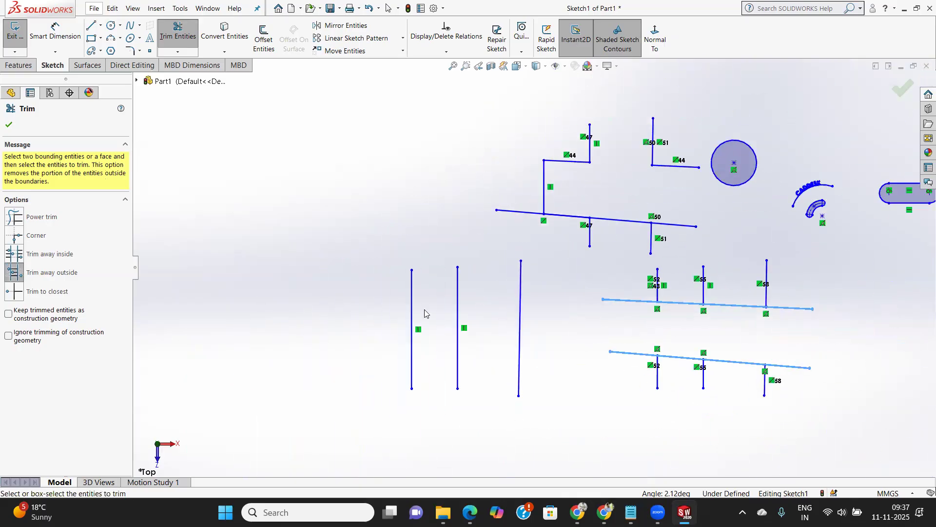
Step: Undo the trims on the copied grid's crossing lines and on the original grid's third vertical
{"action": "key", "text": "Escape"}
{"action": "key", "text": "ctrl+z"}
{"action": "key", "text": "ctrl+z"}
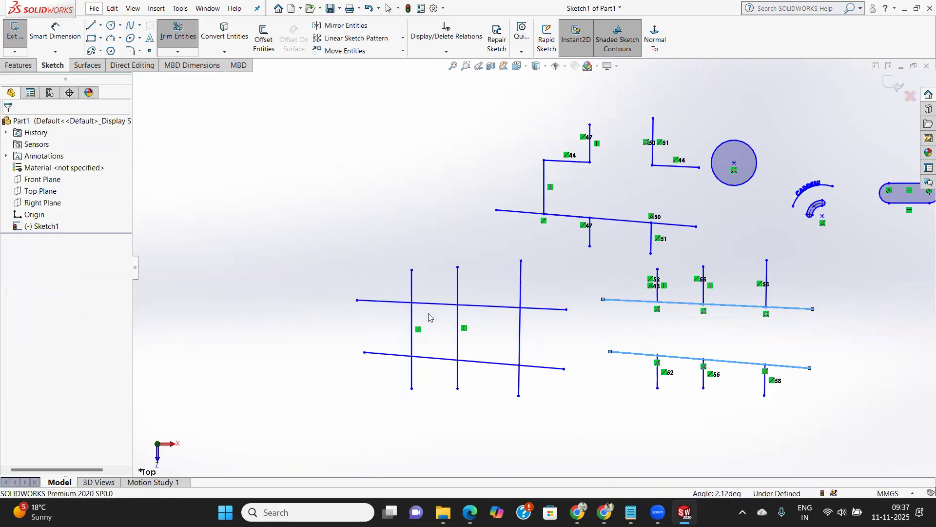
{"action": "key", "text": "ctrl+z"}
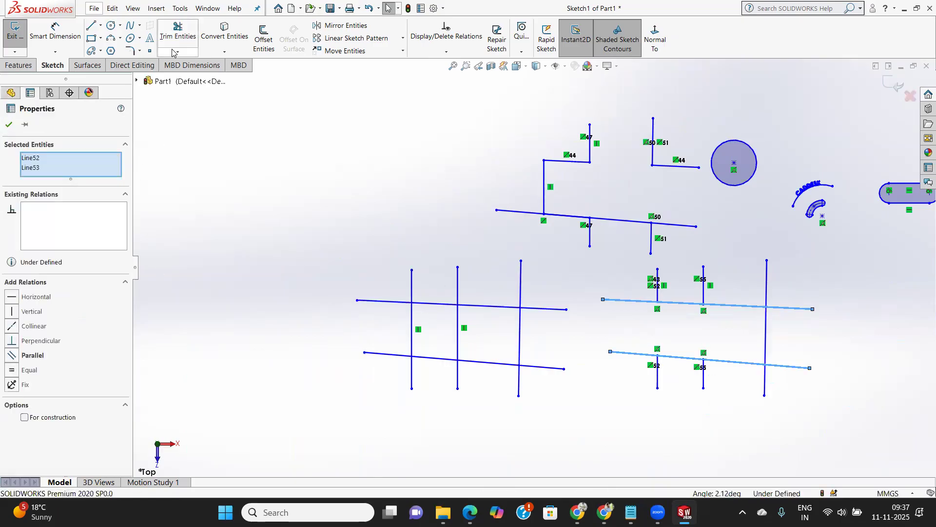
Step: Use Trim to closest to remove the copied grid's first vertical's upper end and the lower sloping line's portions up to the second vertical
{"action": "left_click", "coordinate": [173, 36]}
{"action": "left_click", "coordinate": [15, 292]}
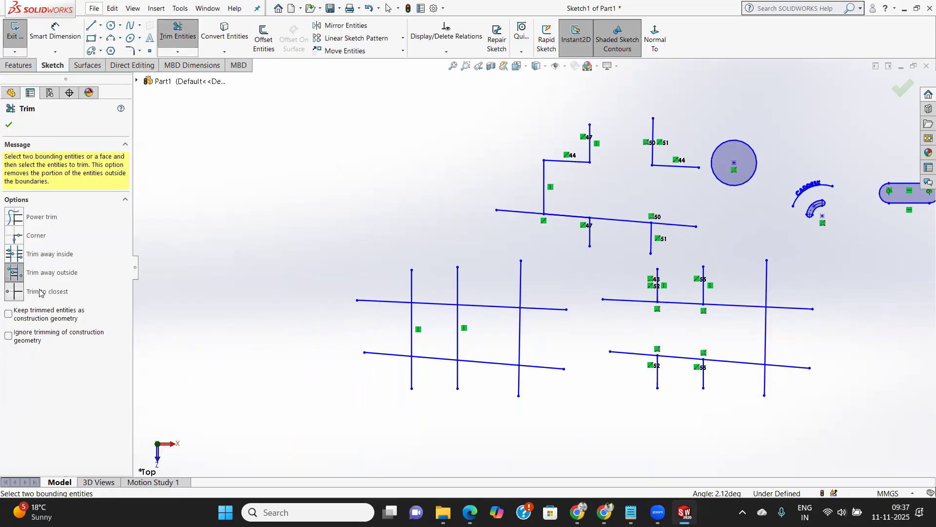
{"action": "left_click", "coordinate": [412, 287]}
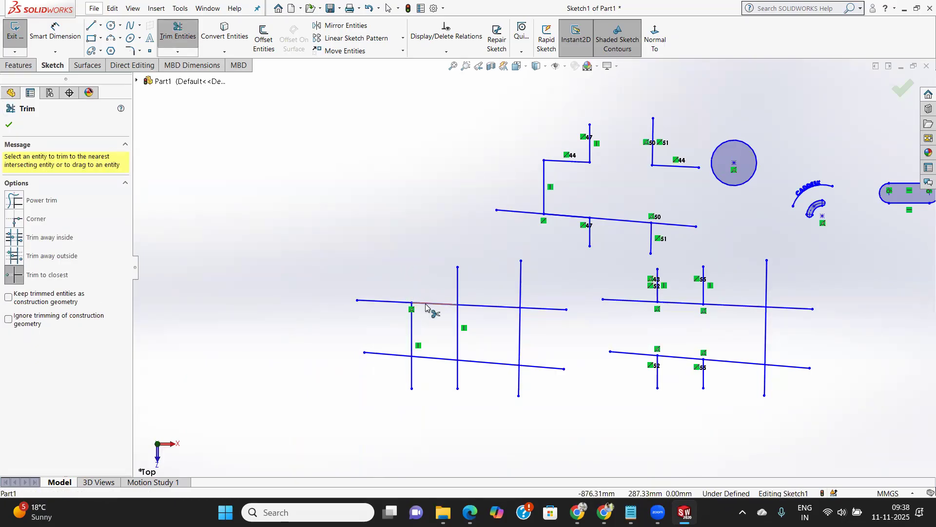
{"action": "left_click", "coordinate": [427, 359]}
{"action": "left_click", "coordinate": [390, 355]}
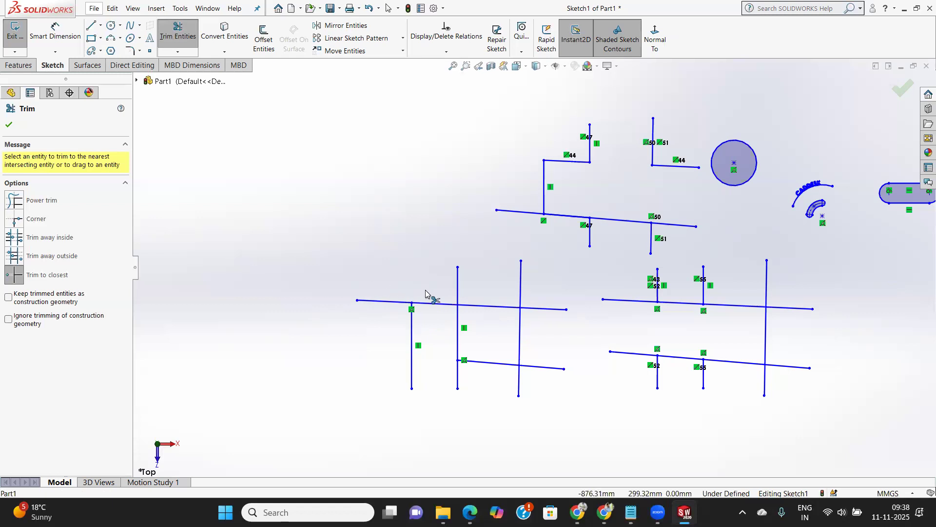
Step: Power-trim all remaining lines of the copied grid away and finish trimming
{"action": "left_click", "coordinate": [44, 202]}
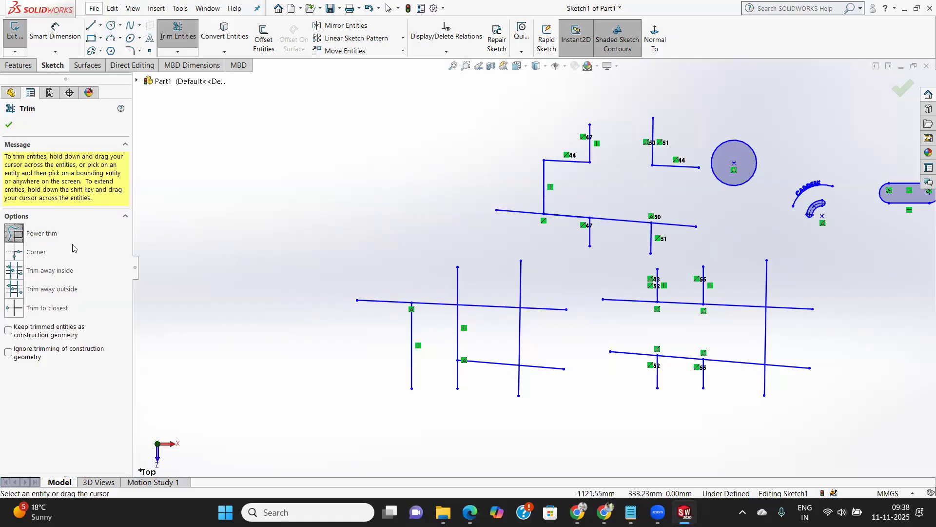
{"action": "mouse_move", "coordinate": [424, 283]}
{"action": "left_mouse_down"}
{"action": "mouse_move", "coordinate": [550, 292]}
{"action": "mouse_move", "coordinate": [558, 361]}
{"action": "mouse_move", "coordinate": [512, 382]}
{"action": "mouse_move", "coordinate": [466, 379]}
{"action": "mouse_move", "coordinate": [416, 359]}
{"action": "mouse_move", "coordinate": [409, 305]}
{"action": "mouse_move", "coordinate": [523, 305]}
{"action": "mouse_move", "coordinate": [444, 320]}
{"action": "left_mouse_up"}
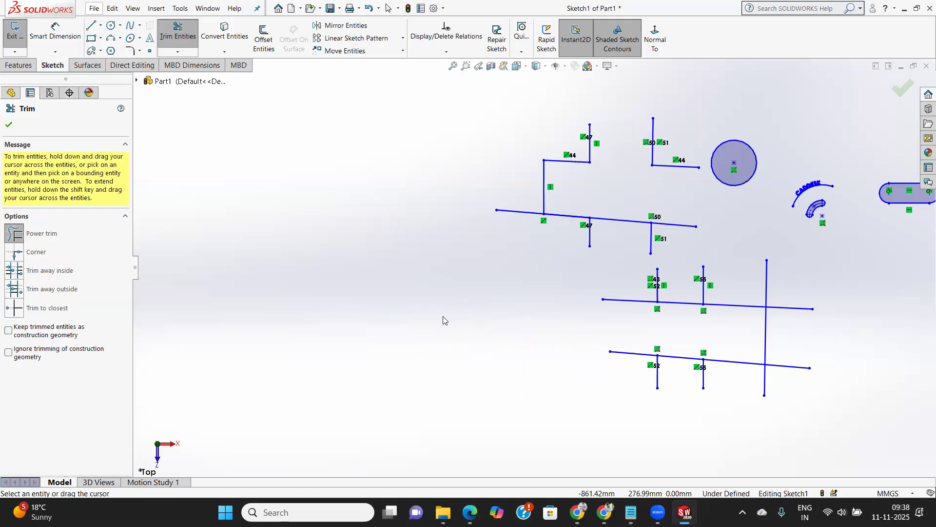
{"action": "left_click", "coordinate": [10, 126]}
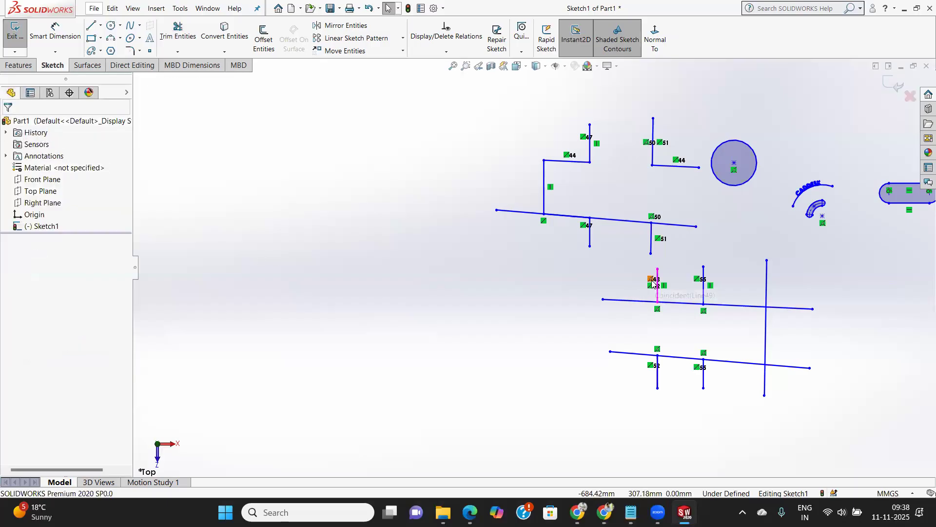
Step: Extend the lower pieces of the second and third verticals in the uppermost line grid up to their upper pieces
{"action": "scroll", "coordinate": [758, 187], "scroll_direction": "down", "scroll_amount": 3}
{"action": "scroll", "coordinate": [804, 215], "scroll_direction": "down", "scroll_amount": 2}
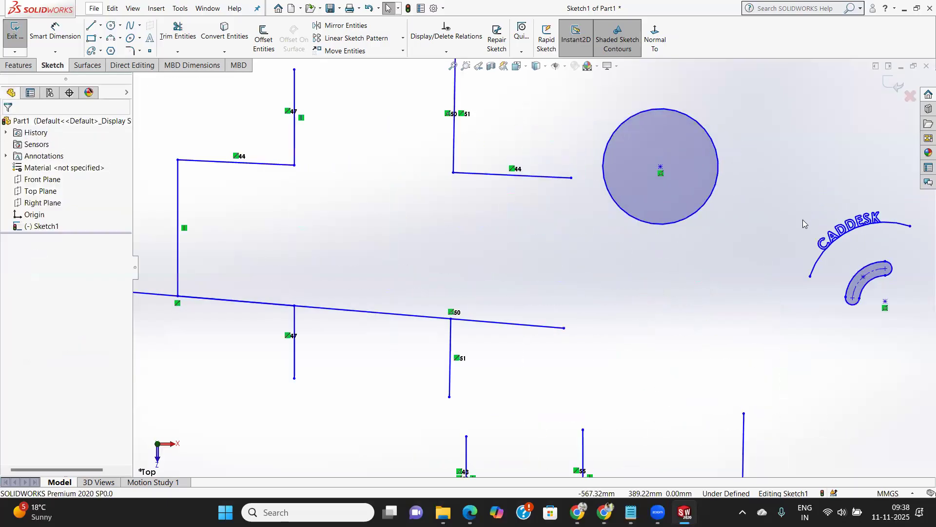
{"action": "key", "text": "f"}
{"action": "scroll", "coordinate": [677, 197], "scroll_direction": "down", "scroll_amount": 2}
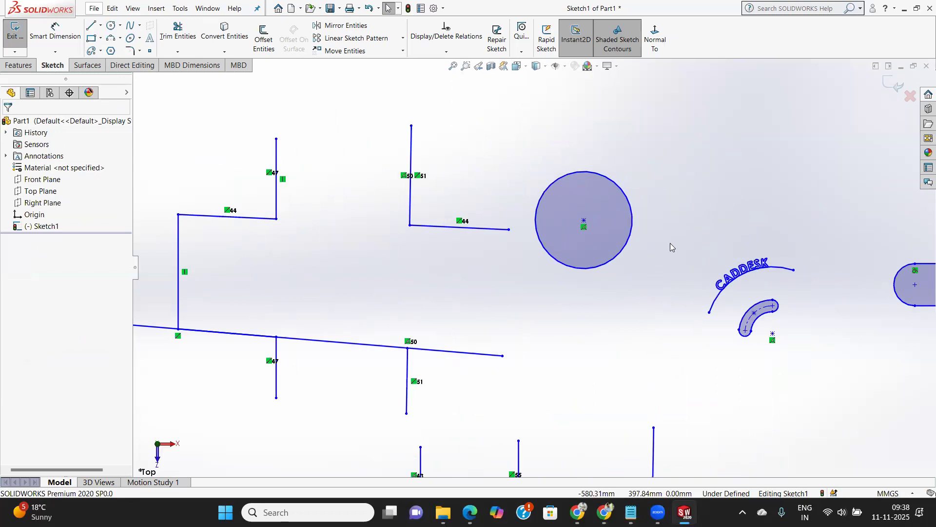
{"action": "left_click", "coordinate": [177, 52]}
{"action": "left_click", "coordinate": [178, 52]}
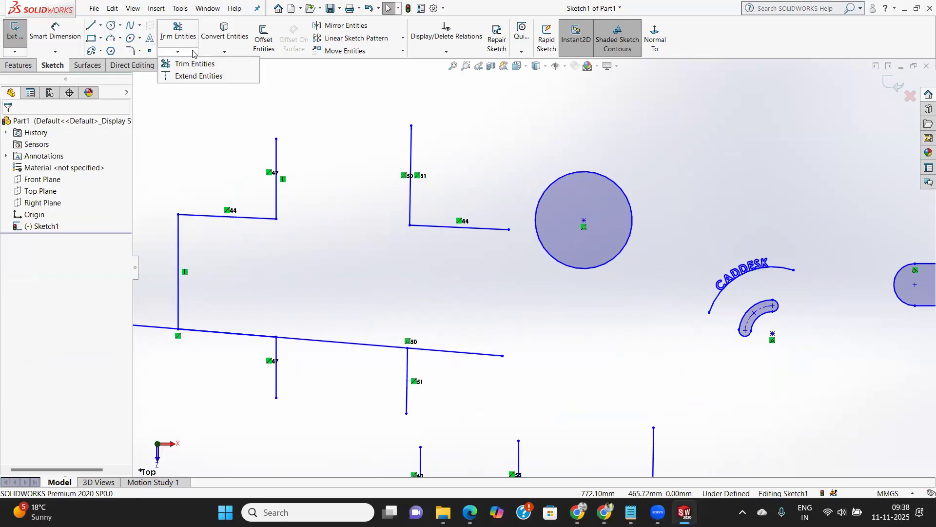
{"action": "left_click", "coordinate": [190, 77]}
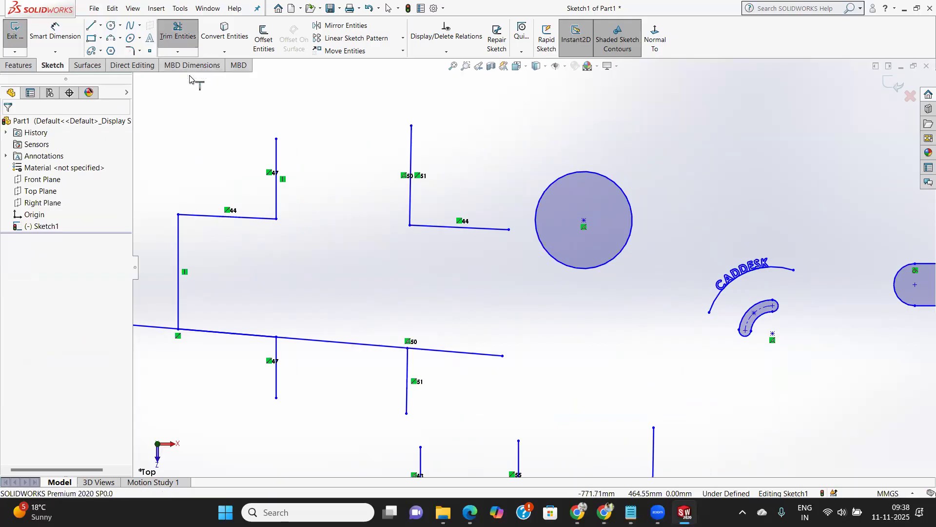
{"action": "left_click", "coordinate": [408, 367]}
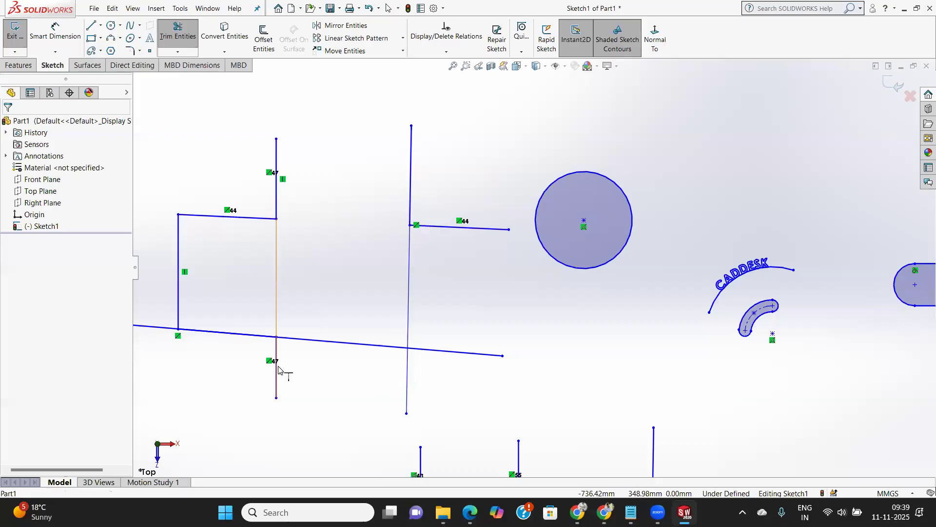
{"action": "left_click", "coordinate": [278, 366]}
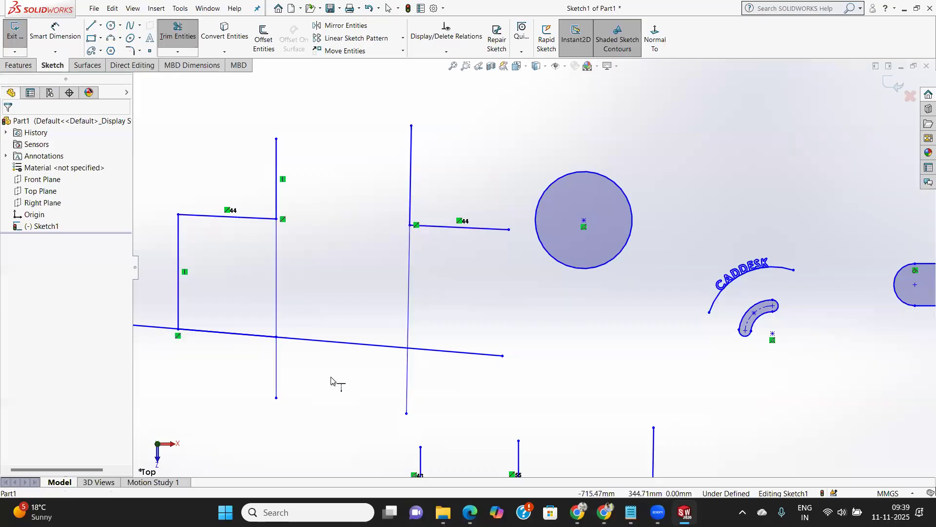
Step: Extend the uppermost grid's upper sloping line across the gap between the second and third verticals, and end the command
{"action": "scroll", "coordinate": [282, 400], "scroll_direction": "down", "scroll_amount": 2}
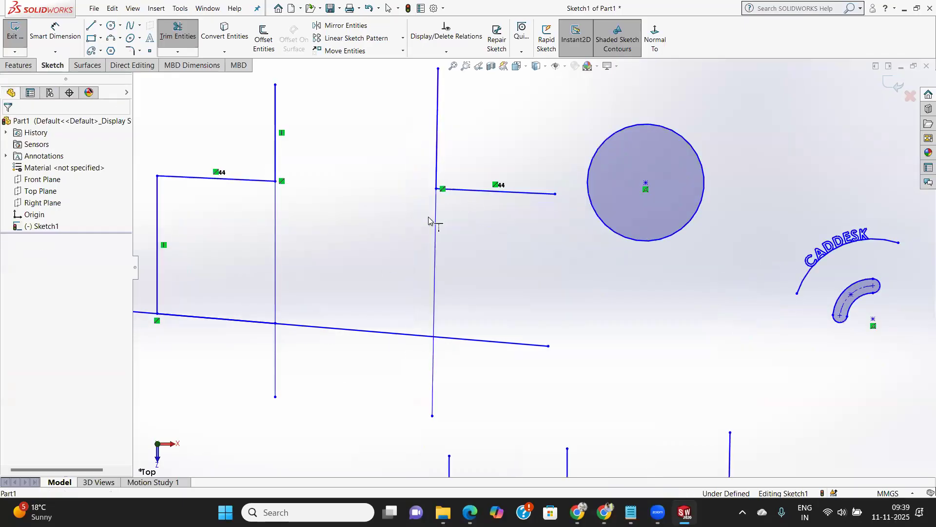
{"action": "scroll", "coordinate": [363, 261], "scroll_direction": "up", "scroll_amount": 4}
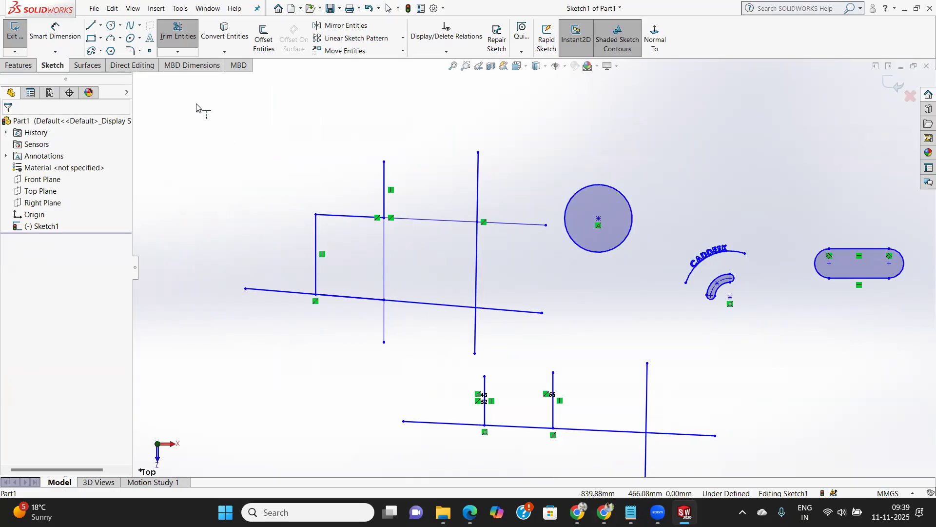
{"action": "left_click", "coordinate": [176, 53]}
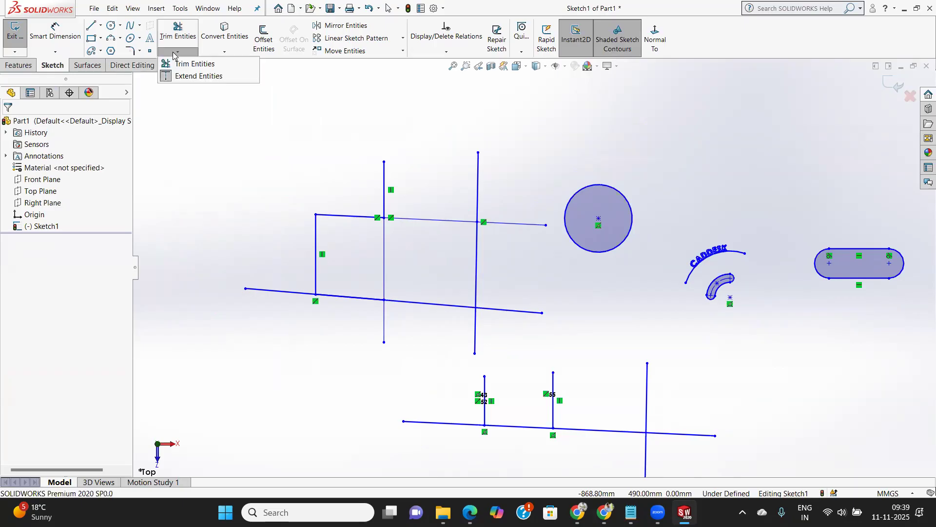
{"action": "left_click", "coordinate": [198, 63]}
{"action": "key", "text": "Escape"}
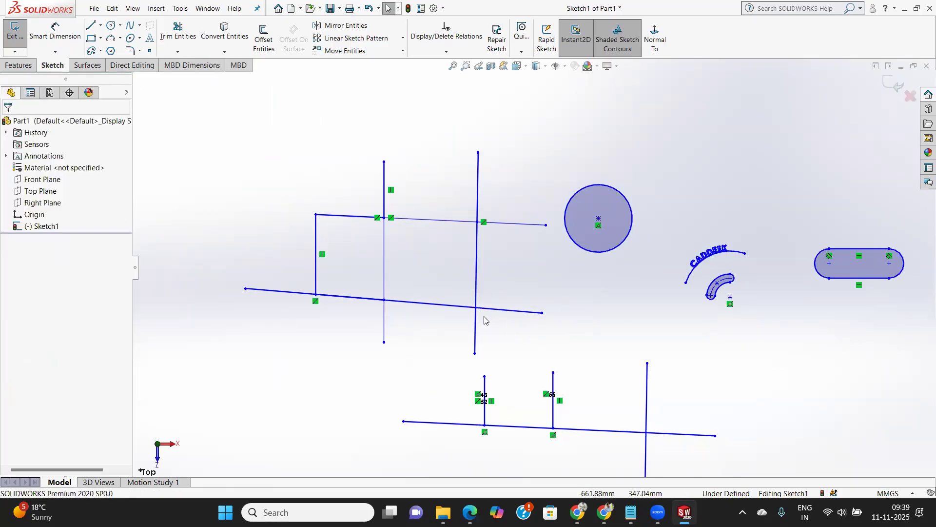
{"action": "scroll", "coordinate": [486, 291], "scroll_direction": "down", "scroll_amount": 2}
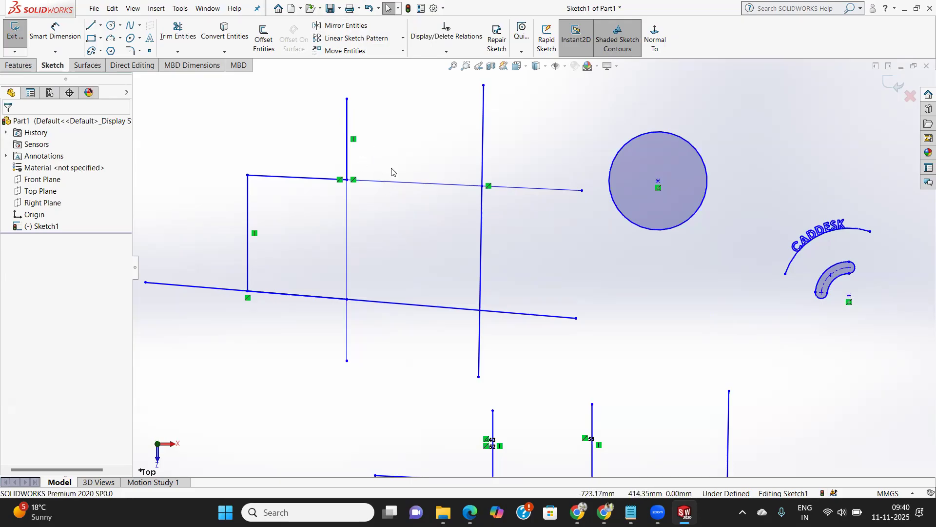
{"action": "scroll", "coordinate": [507, 184], "scroll_direction": "down", "scroll_amount": 3}
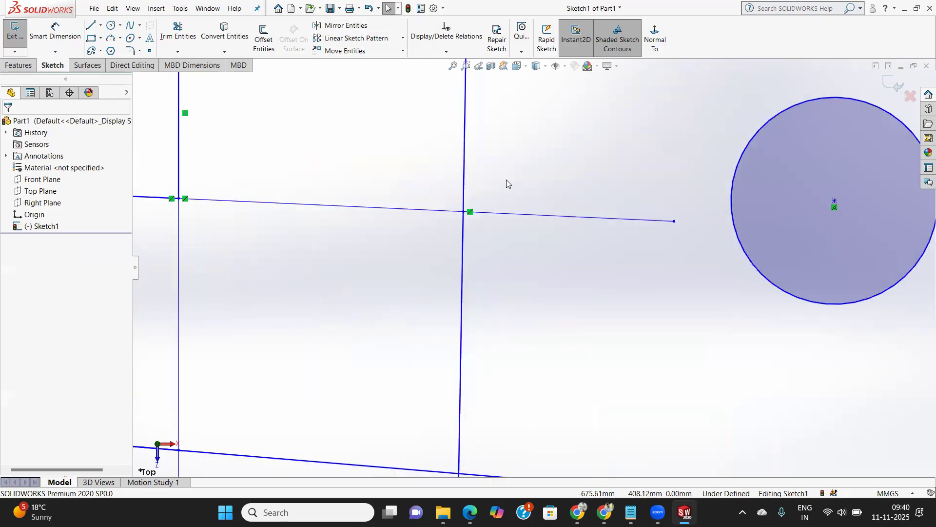
{"action": "scroll", "coordinate": [507, 185], "scroll_direction": "up", "scroll_amount": 1}
{"action": "scroll", "coordinate": [537, 215], "scroll_direction": "up", "scroll_amount": 2}
{"action": "scroll", "coordinate": [595, 269], "scroll_direction": "up", "scroll_amount": 2}
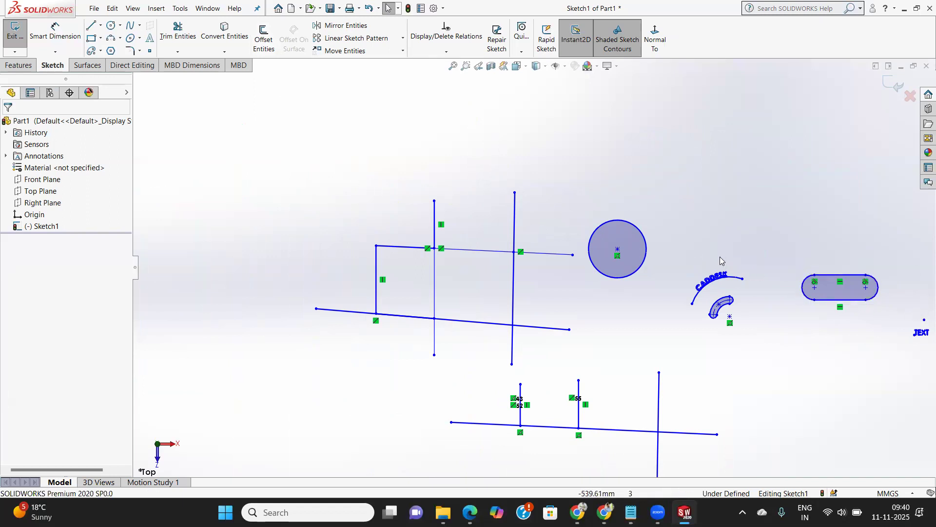
Step: Offset the chained outline of the rounded rectangle outward by 10 mm with dimensions added
{"action": "scroll", "coordinate": [720, 260], "scroll_direction": "down", "scroll_amount": 2}
{"action": "scroll", "coordinate": [717, 253], "scroll_direction": "up", "scroll_amount": 6}
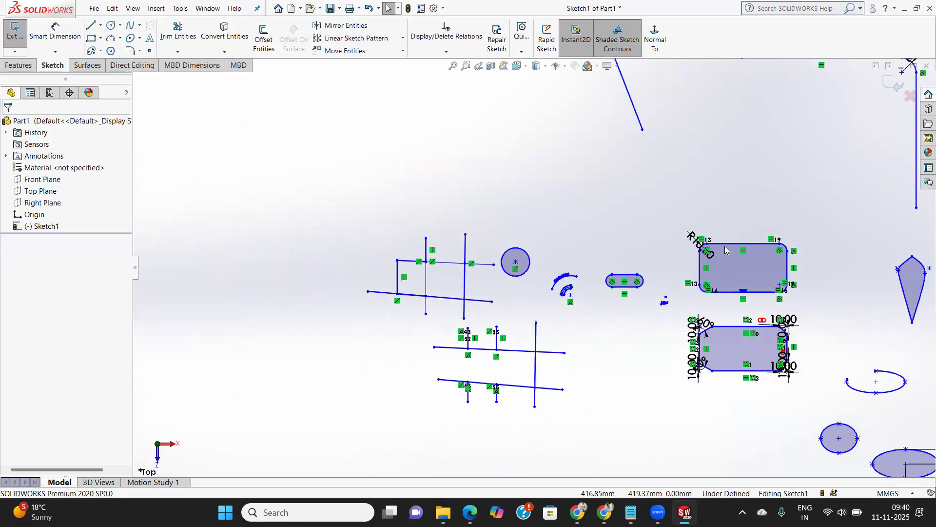
{"action": "scroll", "coordinate": [824, 286], "scroll_direction": "down", "scroll_amount": 2}
{"action": "scroll", "coordinate": [648, 250], "scroll_direction": "down", "scroll_amount": 2}
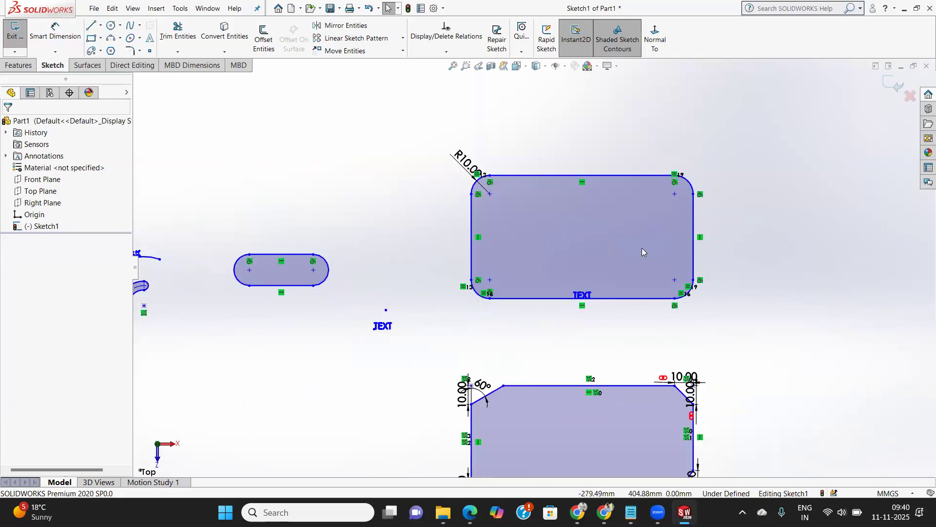
{"action": "scroll", "coordinate": [643, 250], "scroll_direction": "down", "scroll_amount": 2}
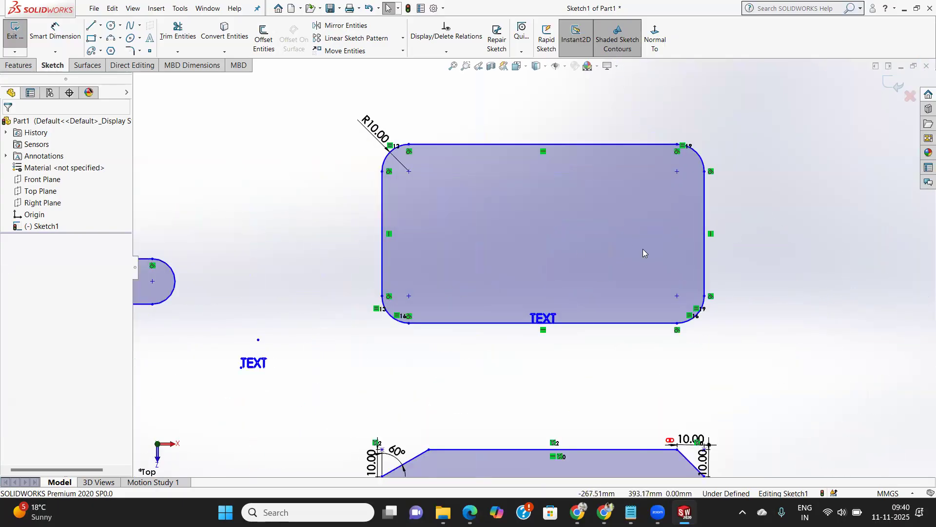
{"action": "left_click", "coordinate": [262, 37]}
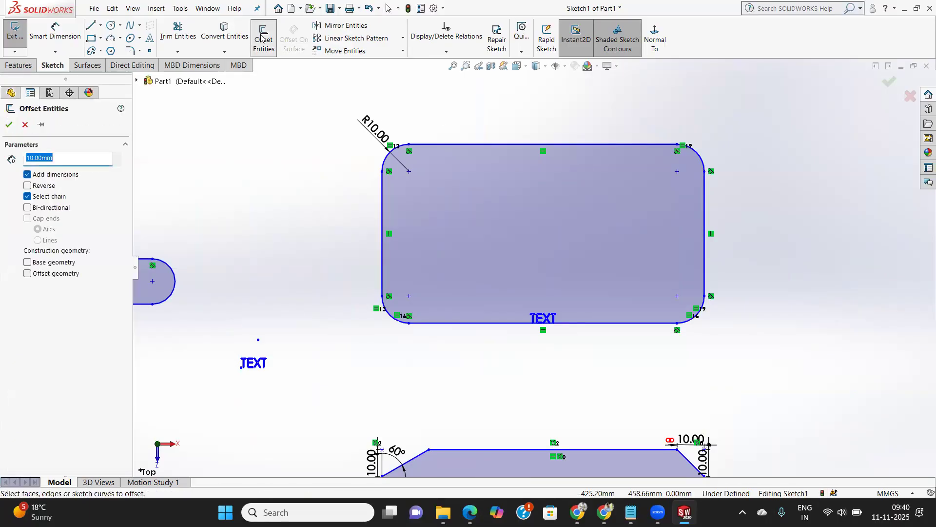
{"action": "left_click", "coordinate": [518, 141]}
{"action": "left_click", "coordinate": [503, 154]}
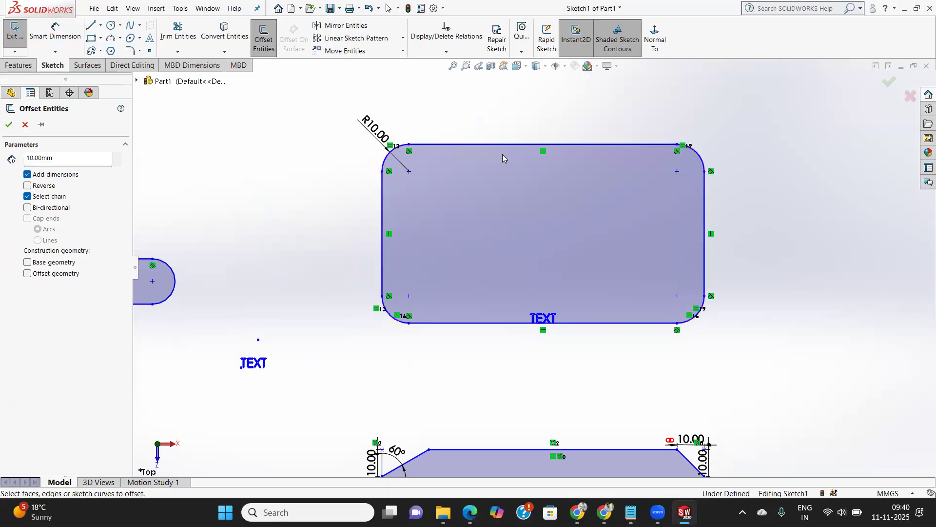
{"action": "left_click", "coordinate": [494, 191]}
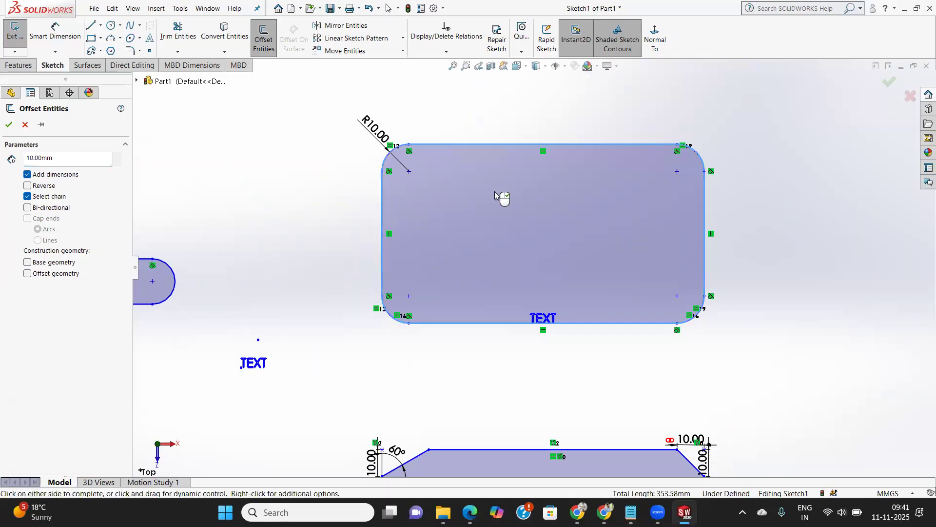
{"action": "left_click_drag", "start_coordinate": [343, 205], "coordinate": [365, 212]}
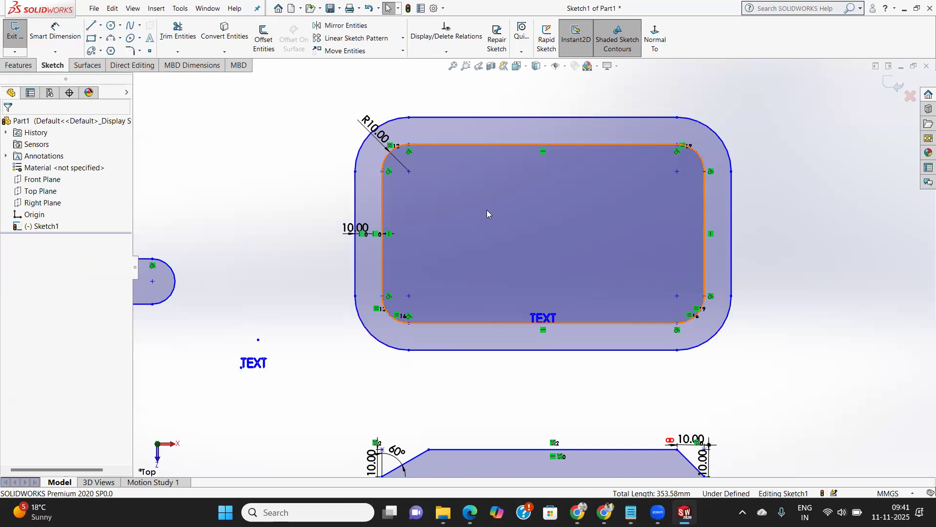
Step: Try offsetting the straight slot's chained outline inward by 2 mm with dimensions added, then undo the offset
{"action": "scroll", "coordinate": [486, 210], "scroll_direction": "down", "scroll_amount": 2}
{"action": "scroll", "coordinate": [489, 213], "scroll_direction": "up", "scroll_amount": 5}
{"action": "scroll", "coordinate": [219, 292], "scroll_direction": "down", "scroll_amount": 4}
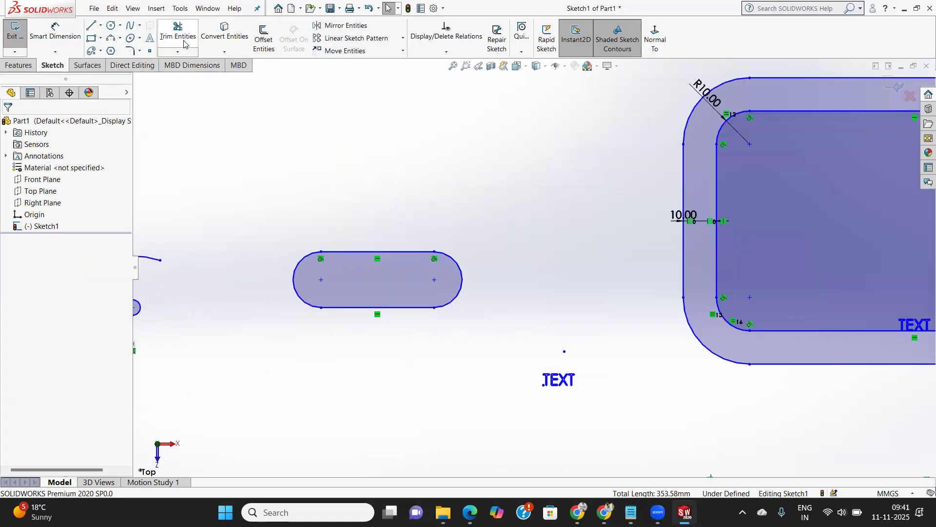
{"action": "left_click", "coordinate": [264, 38]}
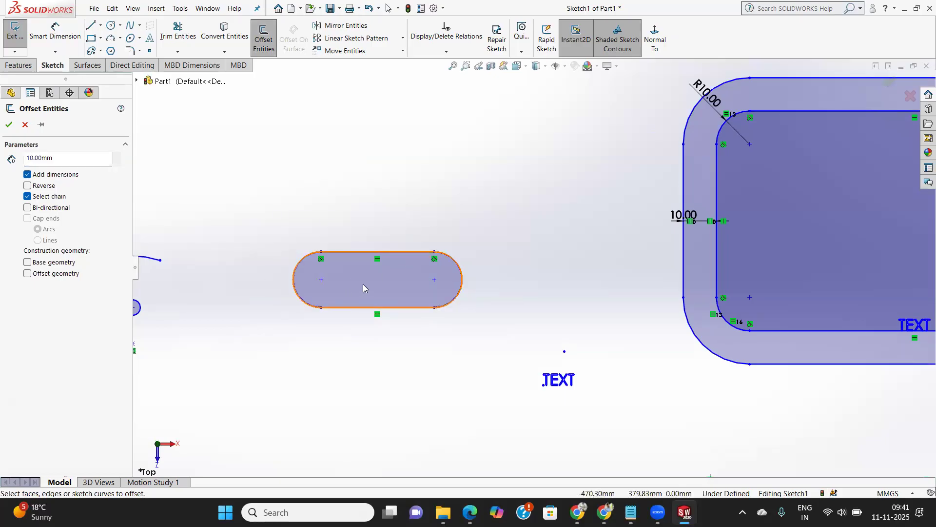
{"action": "scroll", "coordinate": [369, 283], "scroll_direction": "down", "scroll_amount": 2}
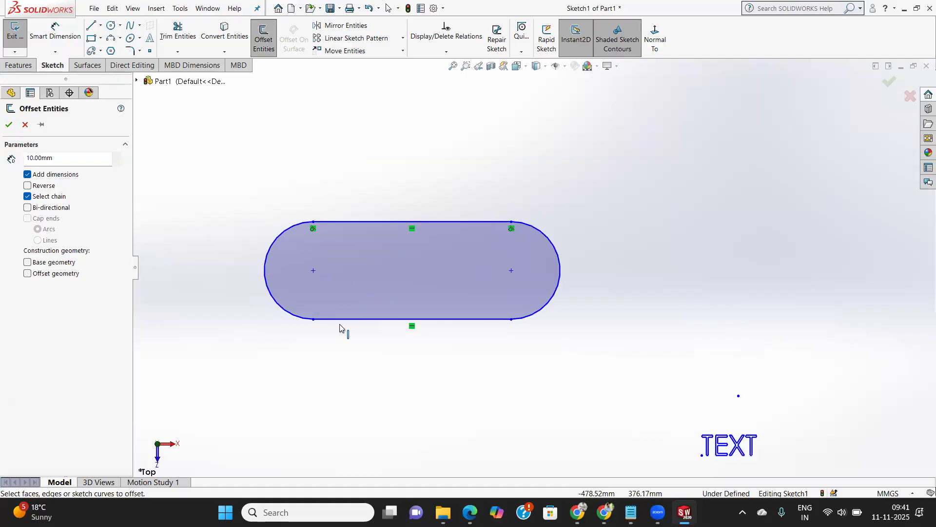
{"action": "left_click", "coordinate": [348, 299]}
{"action": "left_click_drag", "start_coordinate": [348, 299], "coordinate": [369, 308]}
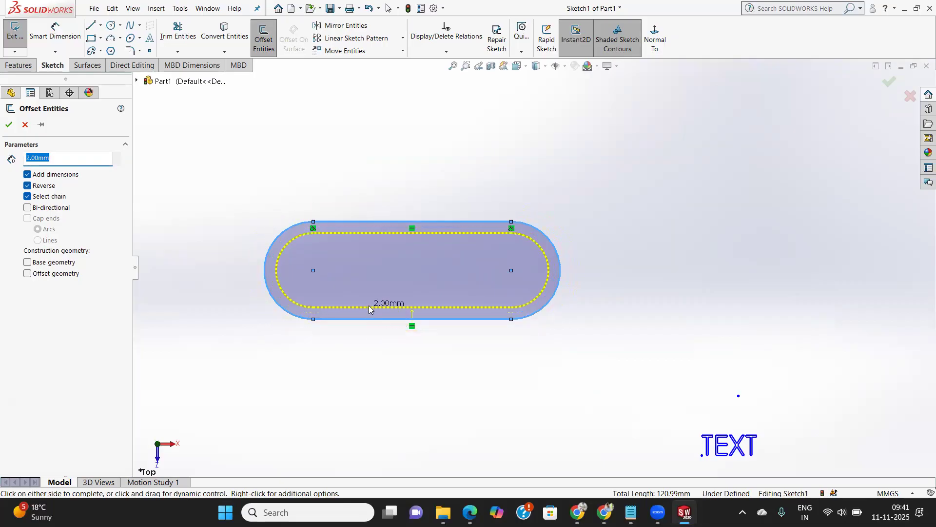
{"action": "left_click", "coordinate": [369, 309]}
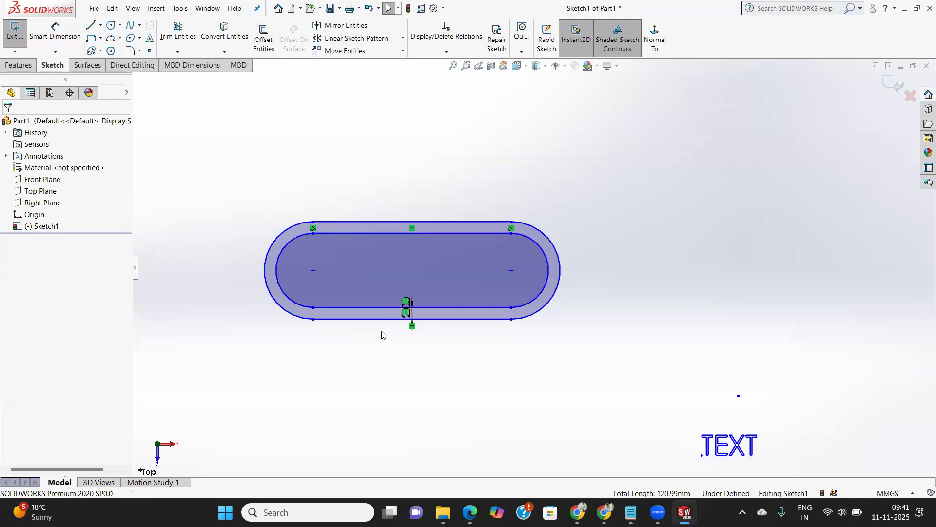
{"action": "left_click", "coordinate": [370, 8]}
Step: Offset the straight slot's chained outline by 2 mm in both directions with dimensions added
{"action": "left_click", "coordinate": [385, 247]}
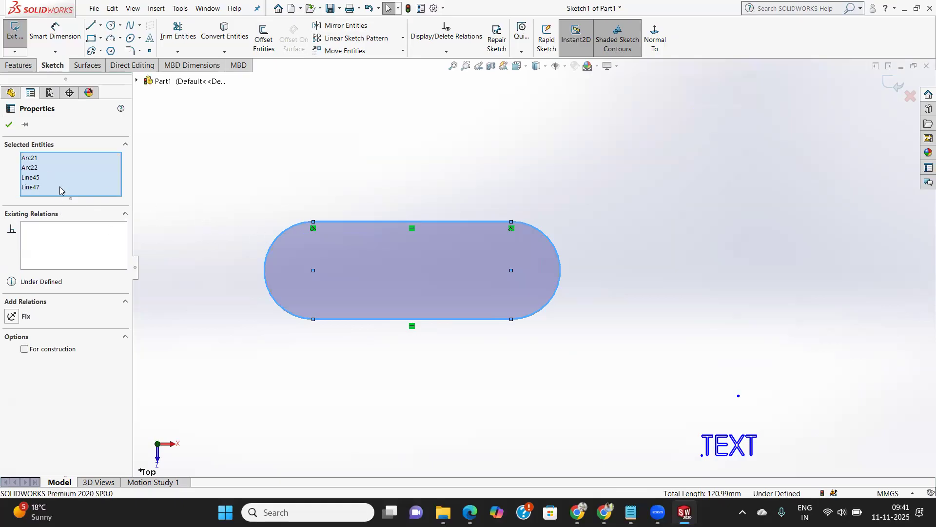
{"action": "left_click", "coordinate": [264, 40]}
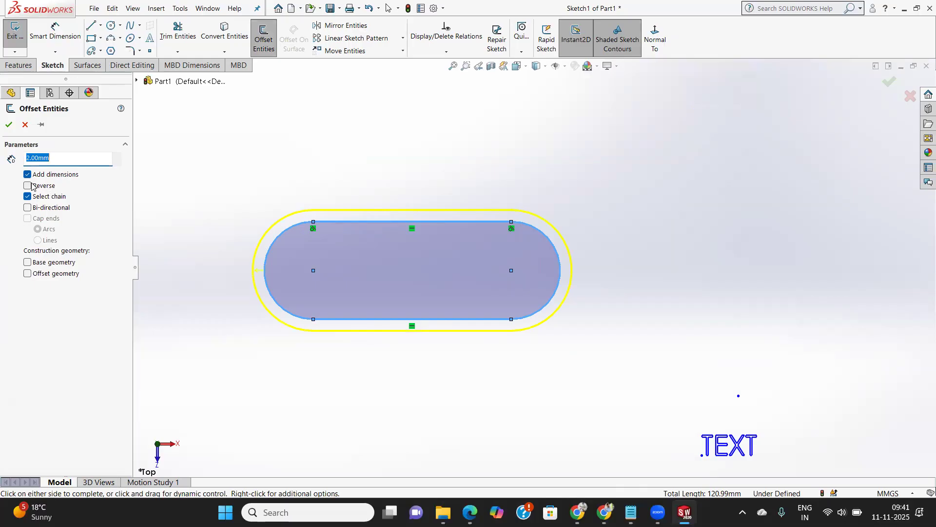
{"action": "left_click", "coordinate": [28, 187]}
{"action": "left_click", "coordinate": [27, 186]}
{"action": "left_click", "coordinate": [28, 207]}
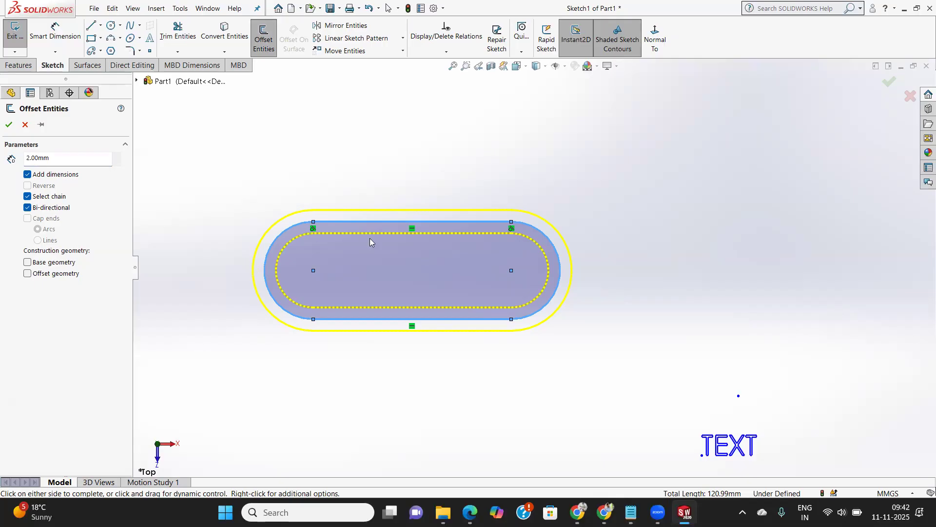
{"action": "left_click", "coordinate": [195, 176]}
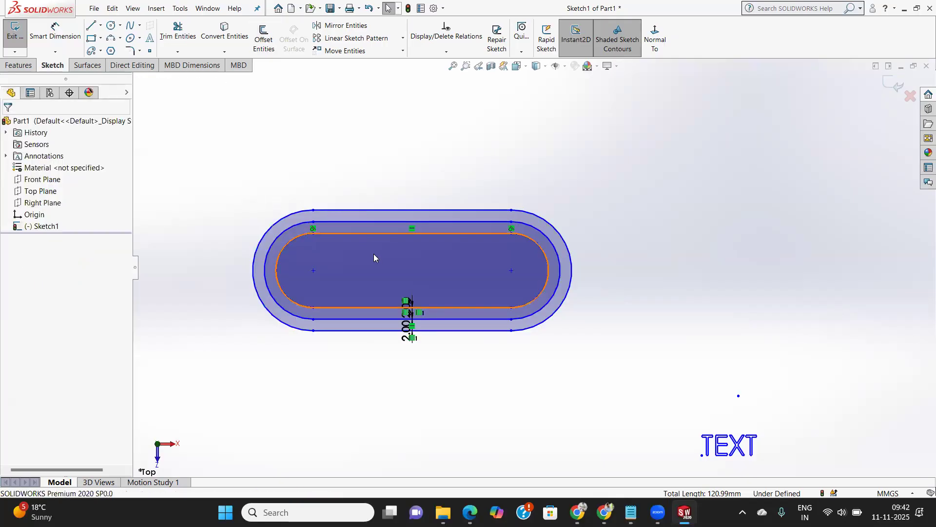
Step: Sketch a corner rectangle about 38 mm high above the curved CADDESK text, between the circle and the straight slot
{"action": "scroll", "coordinate": [376, 257], "scroll_direction": "down", "scroll_amount": 3}
{"action": "scroll", "coordinate": [377, 259], "scroll_direction": "up", "scroll_amount": 8}
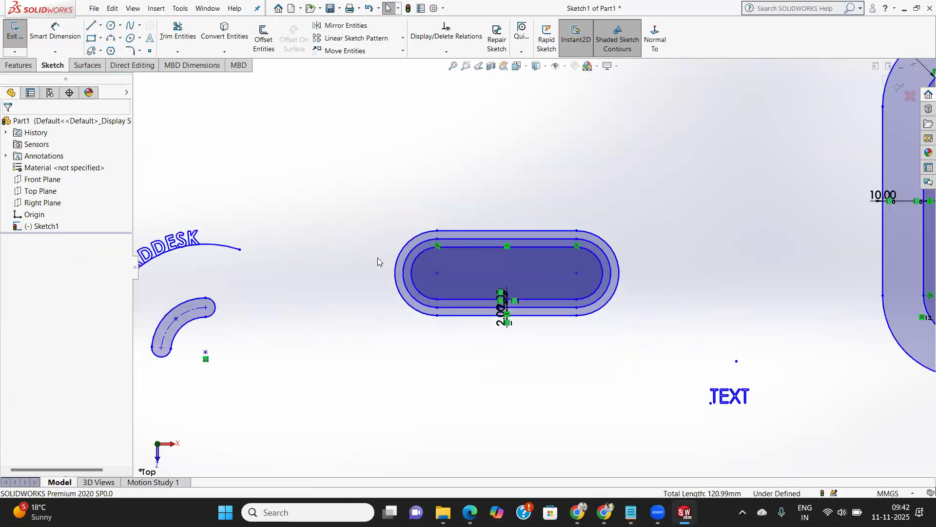
{"action": "left_click", "coordinate": [91, 38]}
{"action": "left_click", "coordinate": [360, 175]}
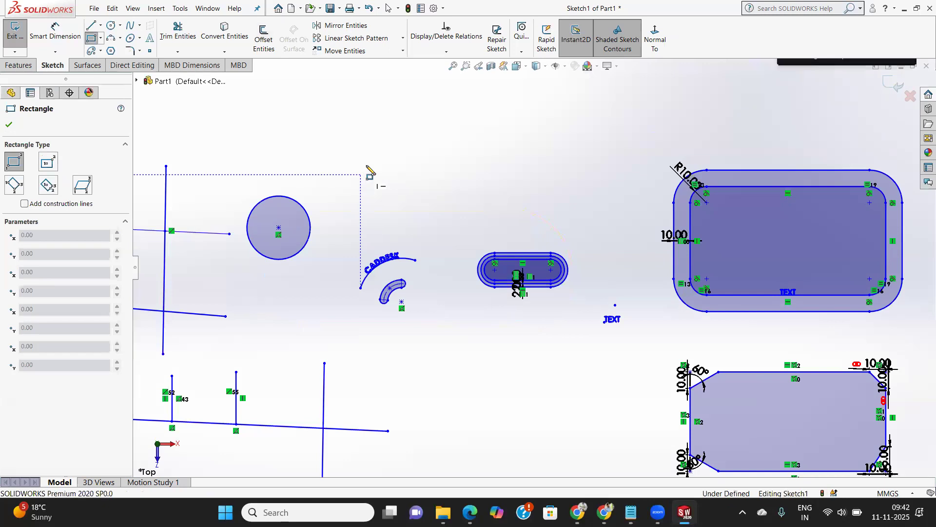
{"action": "left_click", "coordinate": [484, 112]}
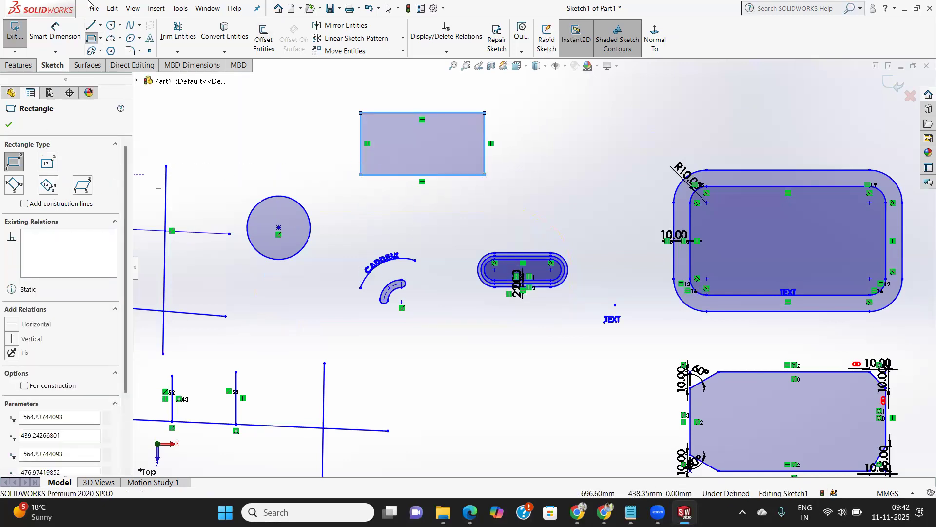
Step: Start a 2 mm offset of the new rectangle, try it bi-directional and one-sided, and set the offset geometry as construction geometry
{"action": "left_click", "coordinate": [263, 33]}
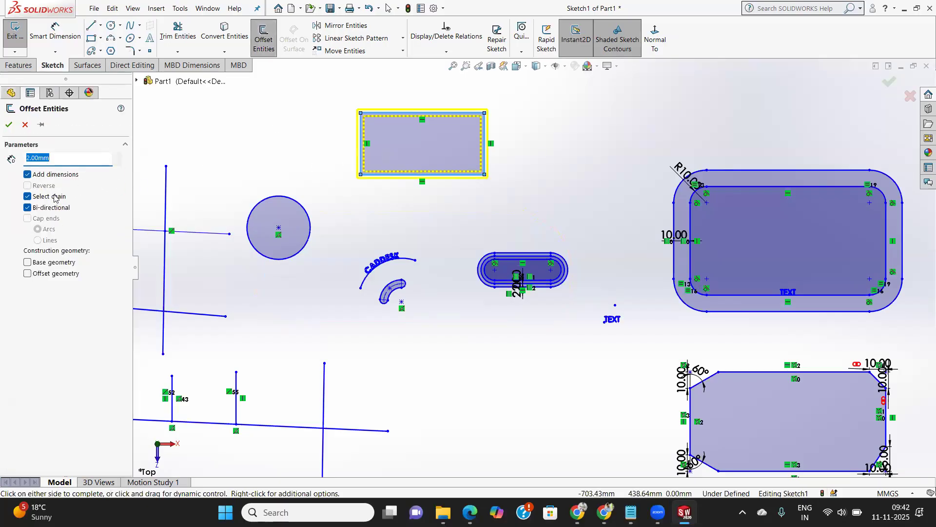
{"action": "left_click", "coordinate": [29, 208]}
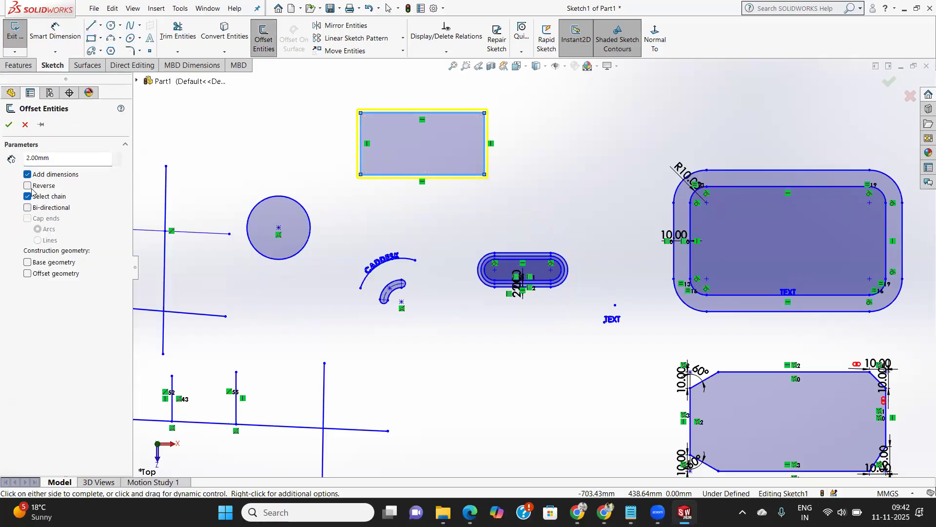
{"action": "left_click", "coordinate": [28, 209]}
{"action": "left_click", "coordinate": [28, 208]}
{"action": "left_click", "coordinate": [28, 209]}
{"action": "left_click", "coordinate": [28, 210]}
{"action": "left_click", "coordinate": [28, 210]}
{"action": "left_click", "coordinate": [27, 263]}
{"action": "left_click", "coordinate": [27, 274]}
{"action": "scroll", "coordinate": [402, 124], "scroll_direction": "down", "scroll_amount": 2}
{"action": "scroll", "coordinate": [402, 125], "scroll_direction": "down", "scroll_amount": 5}
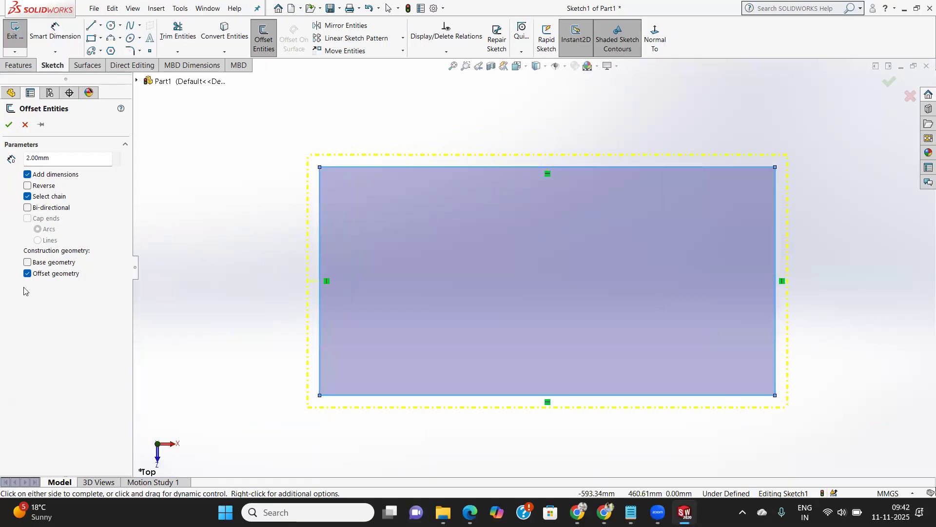
Step: Clear the construction geometry options and complete the rectangle's 2 mm offset in both directions with dimensions added
{"action": "left_click", "coordinate": [27, 262]}
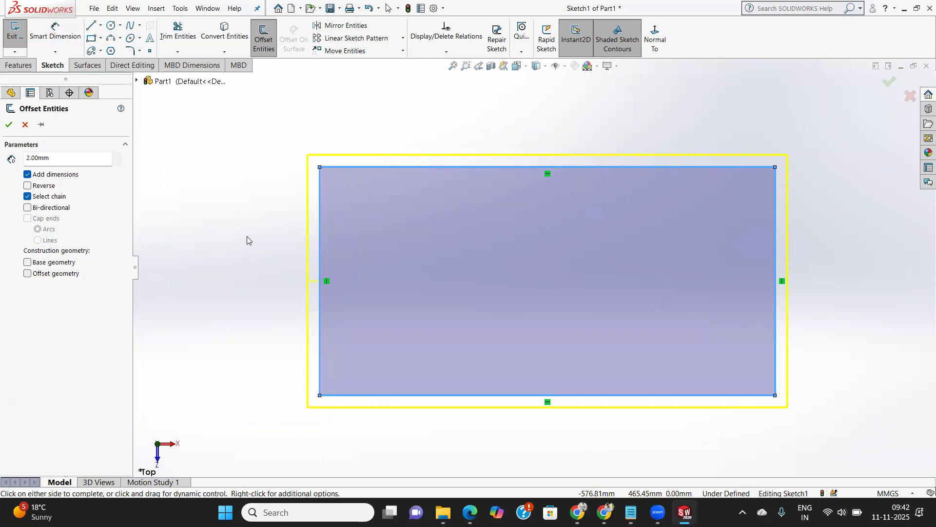
{"action": "left_click", "coordinate": [27, 208]}
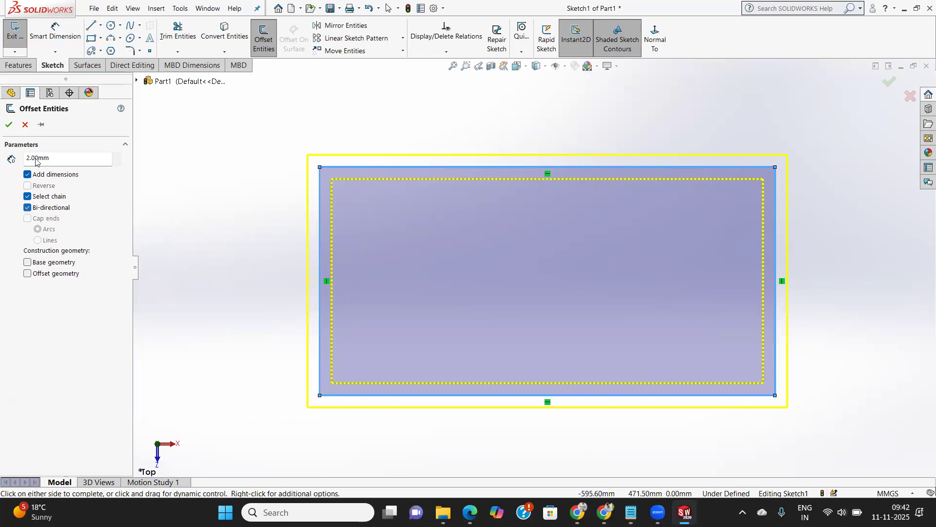
{"action": "left_click", "coordinate": [613, 223]}
Step: Sketch a closed rectangle about 43 mm high from four connected lines above the circle, and finish the line
{"action": "scroll", "coordinate": [612, 223], "scroll_direction": "down", "scroll_amount": 2}
{"action": "scroll", "coordinate": [611, 222], "scroll_direction": "up", "scroll_amount": 4}
{"action": "left_click", "coordinate": [91, 27]}
{"action": "scroll", "coordinate": [525, 207], "scroll_direction": "up", "scroll_amount": 4}
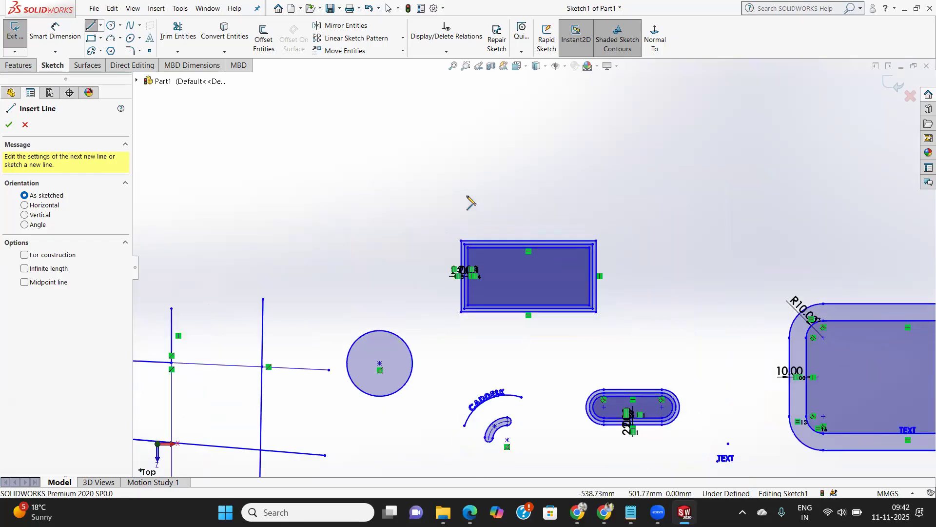
{"action": "left_click", "coordinate": [289, 193]}
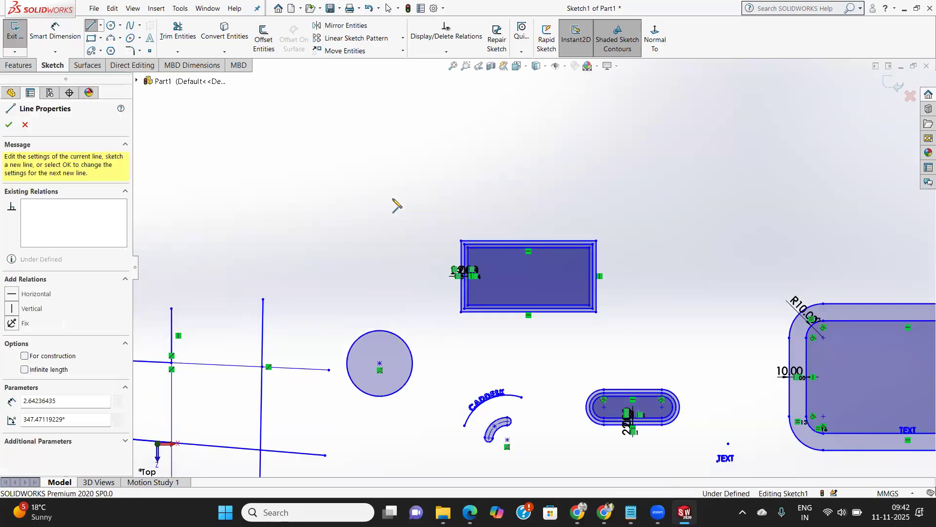
{"action": "left_click", "coordinate": [409, 194]}
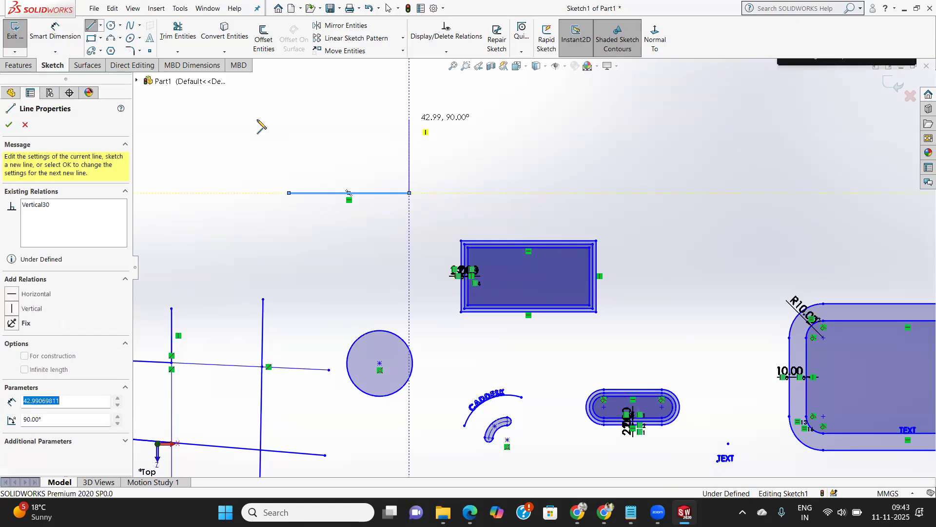
{"action": "left_click", "coordinate": [410, 120]}
{"action": "left_click", "coordinate": [289, 120]}
{"action": "left_click", "coordinate": [293, 200]}
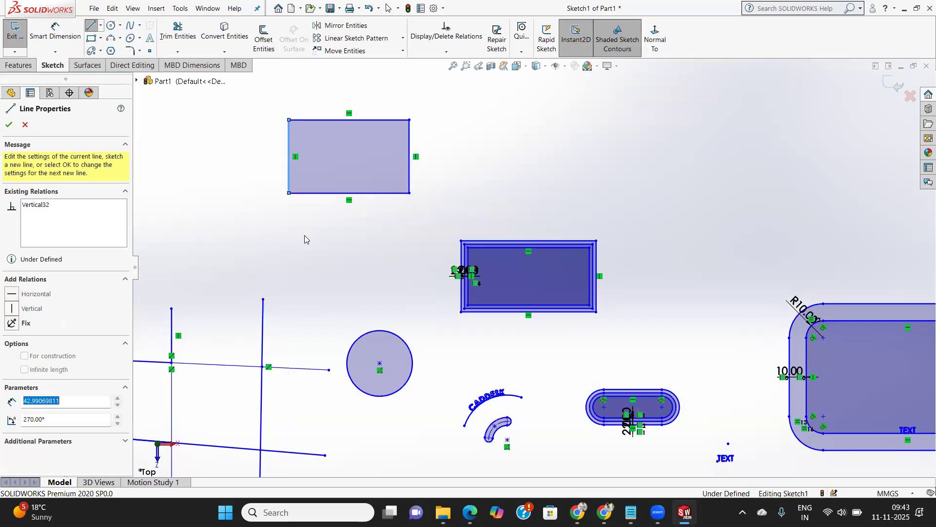
{"action": "left_click", "coordinate": [8, 125]}
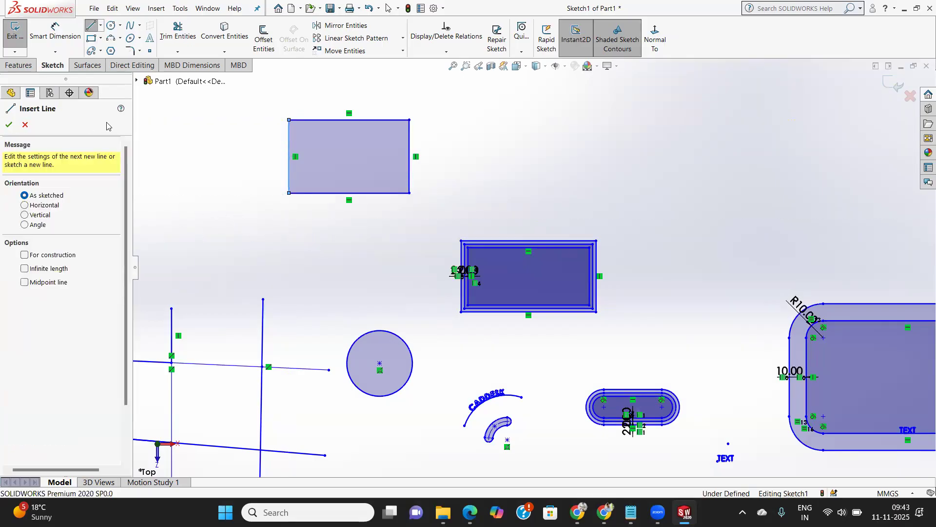
Step: Offset the chained outline of the line-drawn rectangle by 5 mm in both directions with dimensions added
{"action": "left_click", "coordinate": [263, 36]}
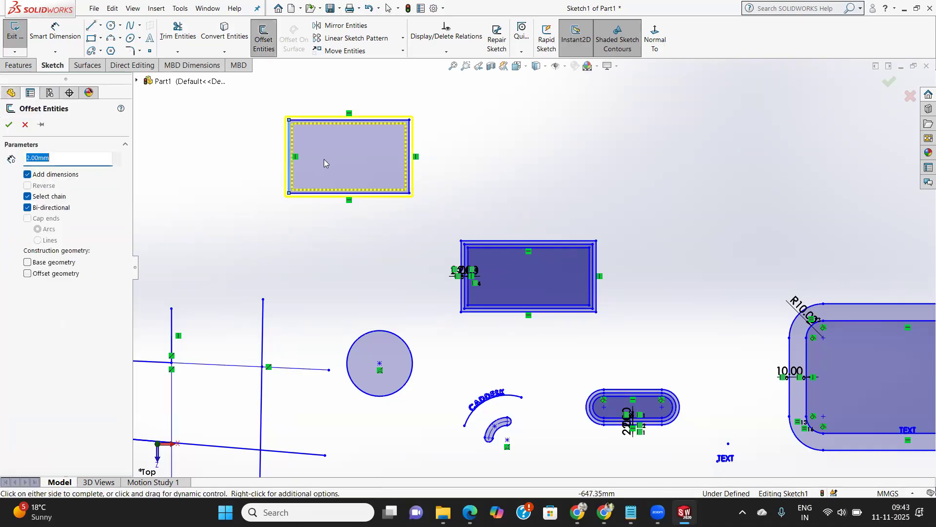
{"action": "scroll", "coordinate": [334, 152], "scroll_direction": "up", "scroll_amount": 2}
{"action": "scroll", "coordinate": [342, 158], "scroll_direction": "down", "scroll_amount": 8}
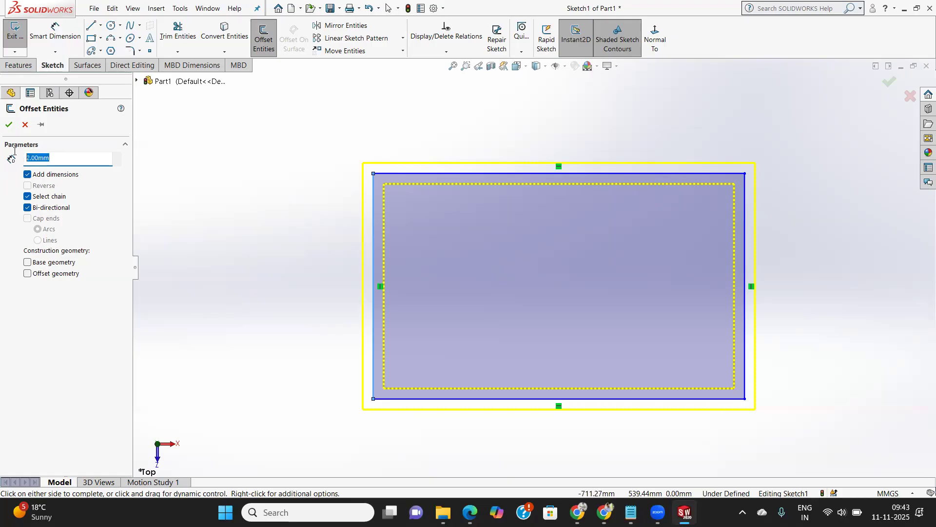
{"action": "type", "text": "5"}
{"action": "key", "text": "Return"}
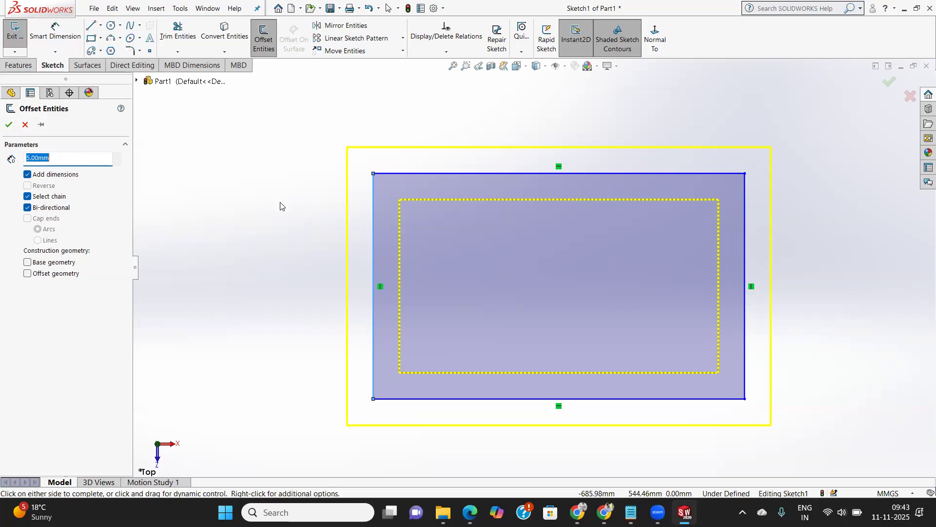
{"action": "left_click", "coordinate": [8, 125]}
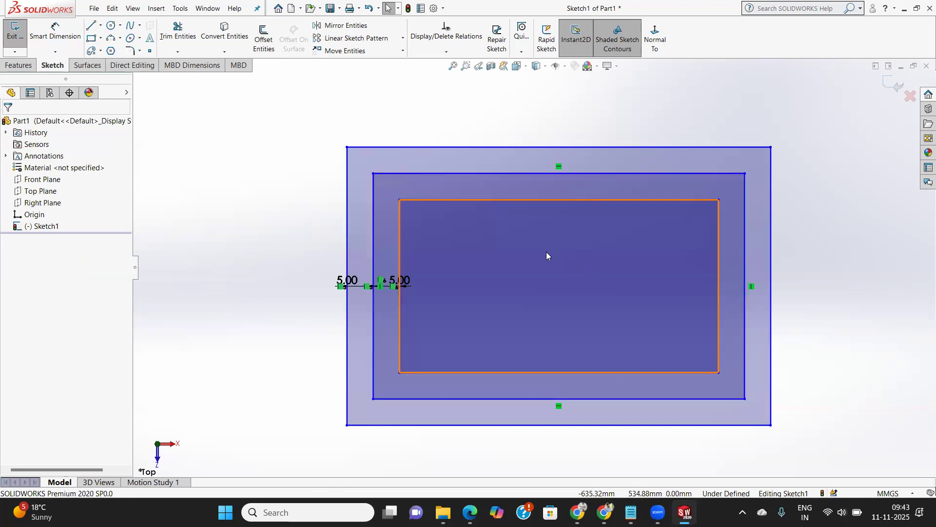
{"action": "scroll", "coordinate": [546, 252], "scroll_direction": "down", "scroll_amount": 2}
{"action": "scroll", "coordinate": [546, 251], "scroll_direction": "up", "scroll_amount": 8}
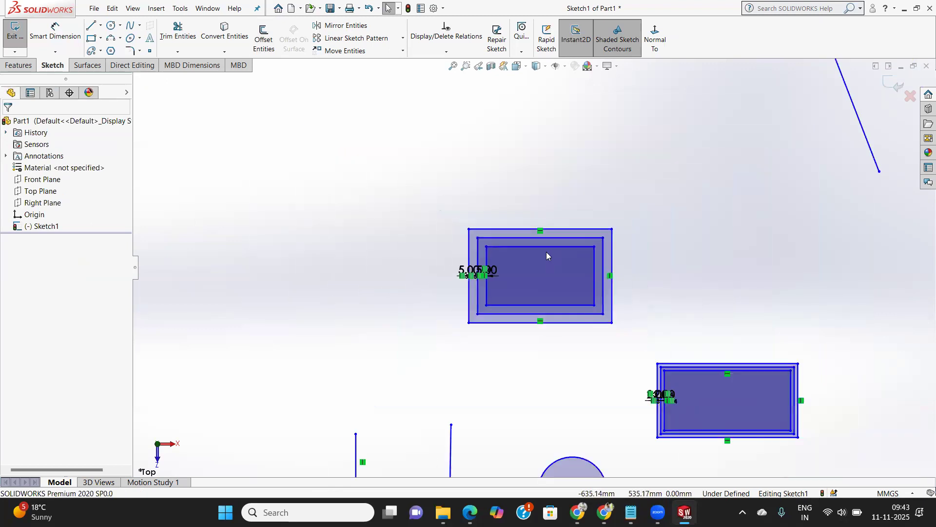
{"action": "scroll", "coordinate": [546, 252], "scroll_direction": "up", "scroll_amount": 10}
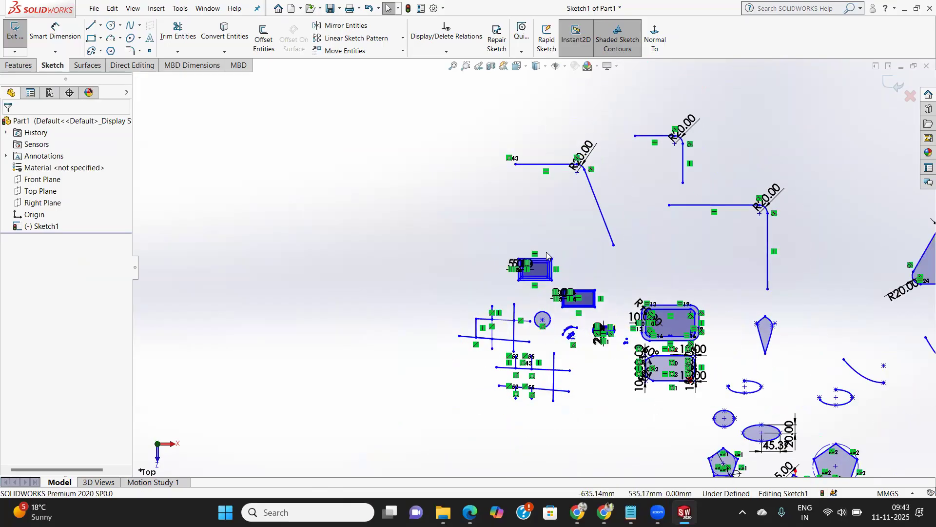
{"action": "scroll", "coordinate": [547, 252], "scroll_direction": "up", "scroll_amount": 2}
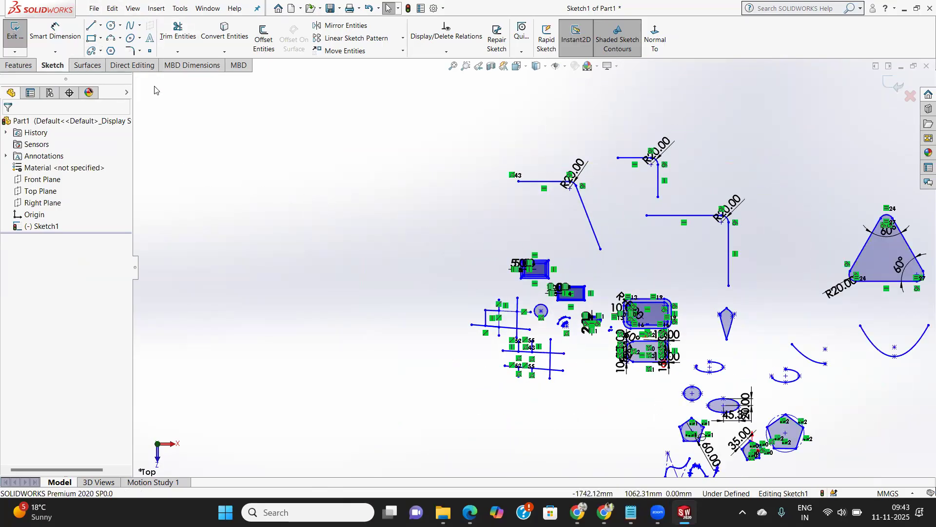
{"action": "scroll", "coordinate": [783, 354], "scroll_direction": "down", "scroll_amount": 4}
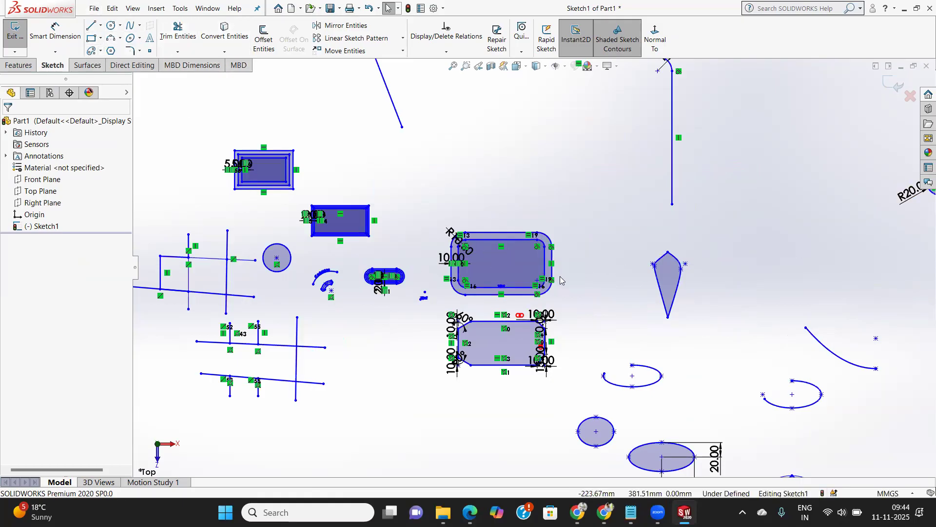
{"action": "scroll", "coordinate": [375, 280], "scroll_direction": "down", "scroll_amount": 2}
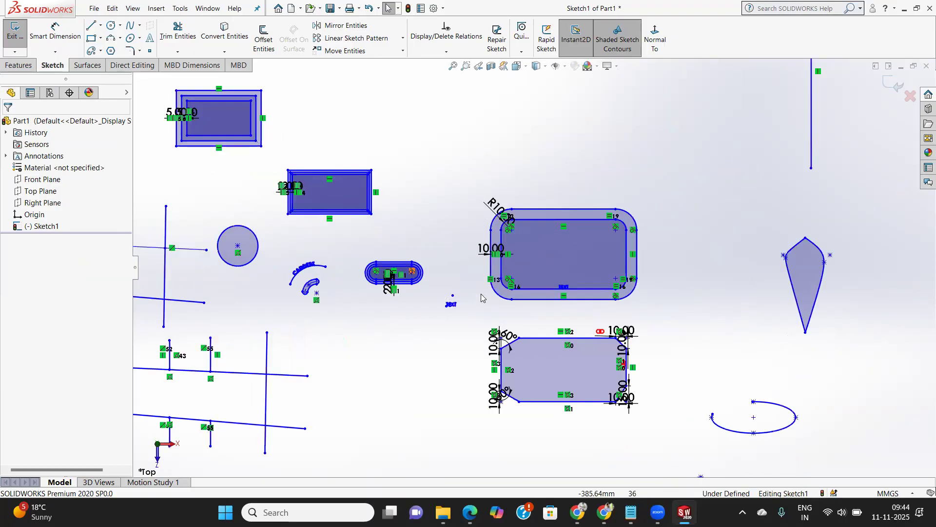